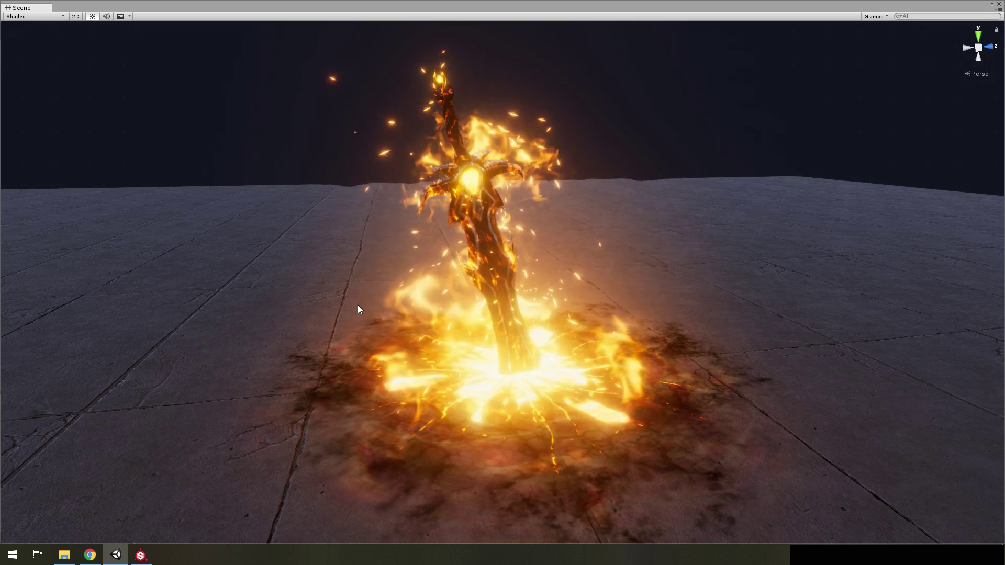
Step: Switch from the finished Unity lava sword scene to the sword project in Substance Painter
left_click(149, 550)
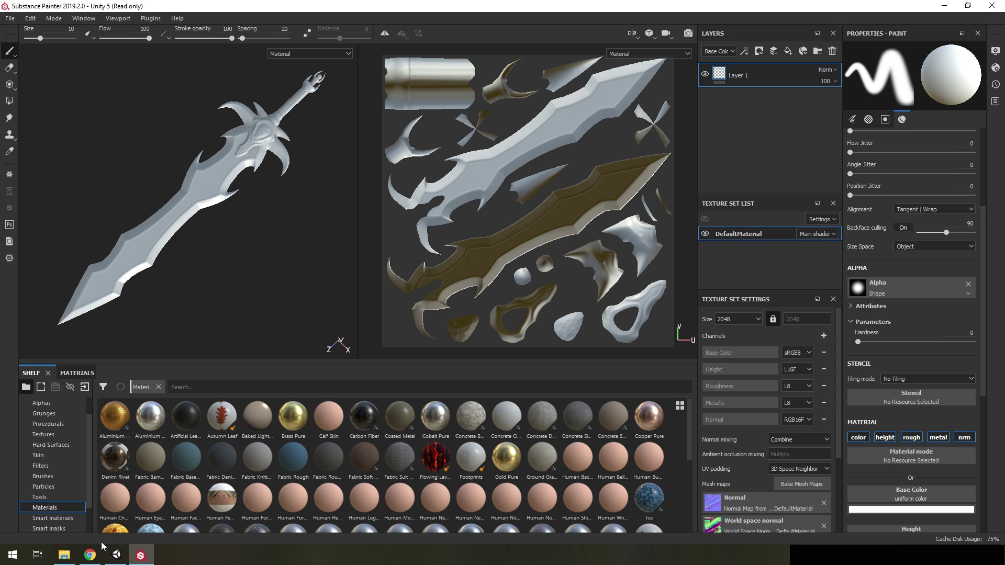
left_click(90, 555)
left_click(66, 7)
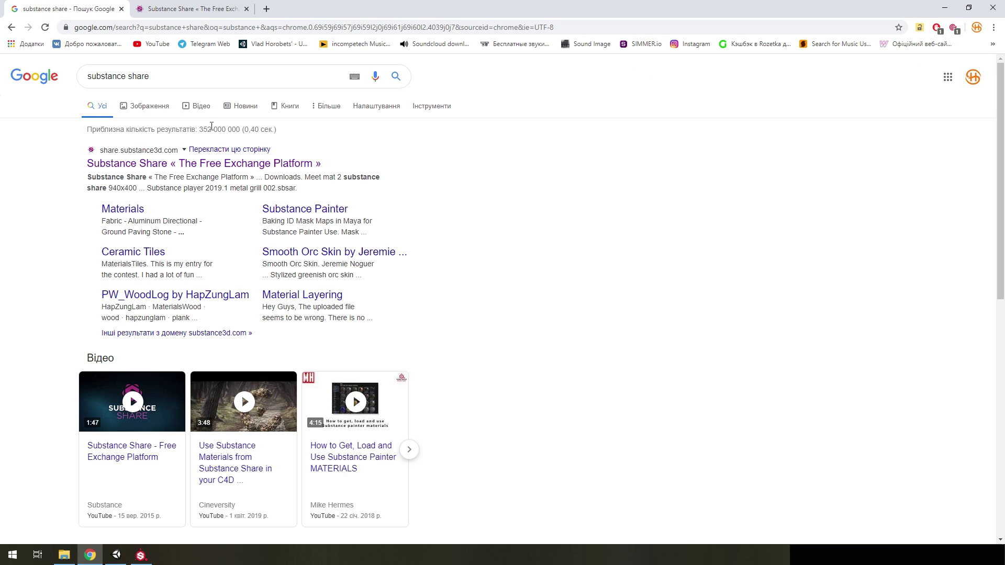
left_click(191, 9)
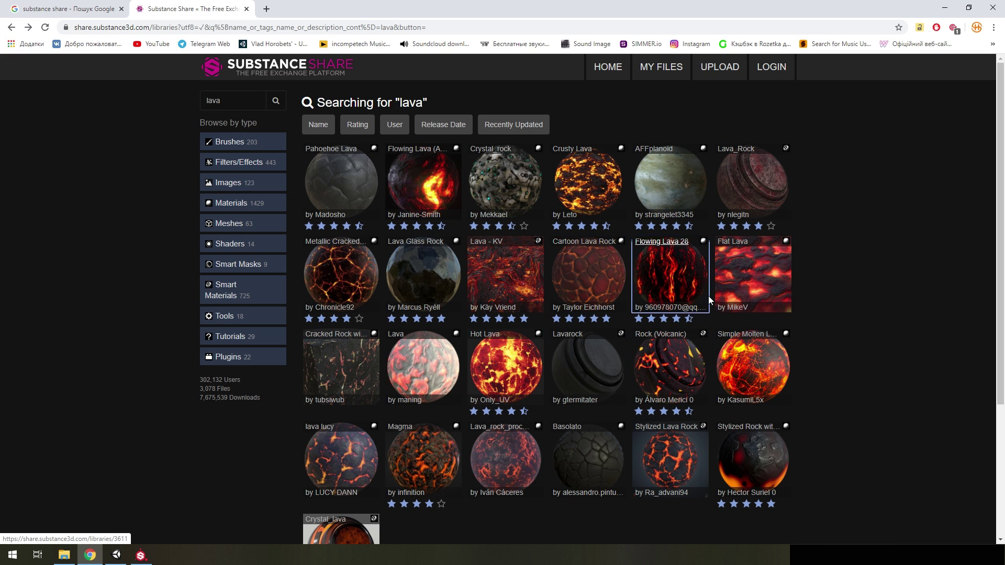
left_click(140, 555)
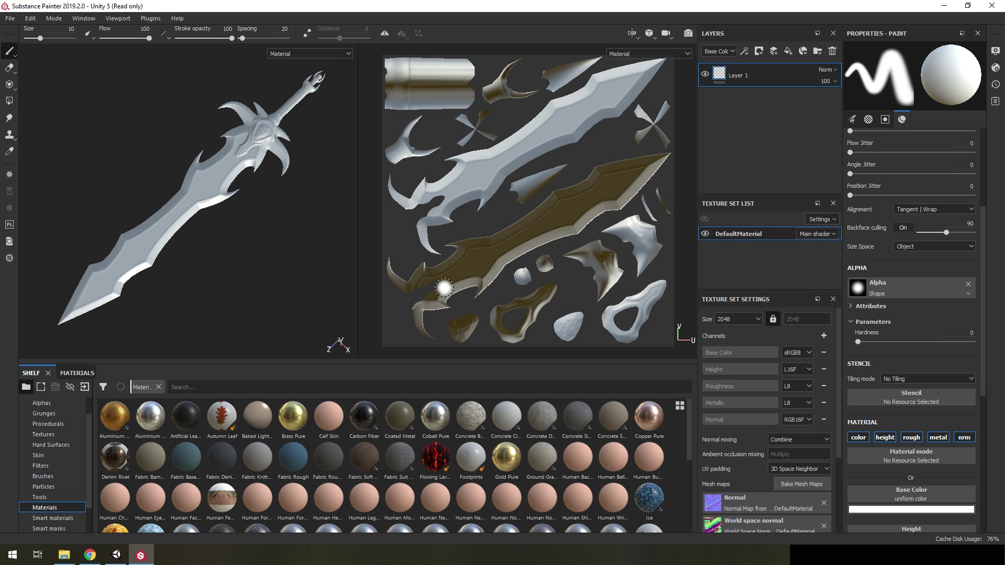
Step: Fill the sword with the Flowing Lava 28 material and add an Emissive channel
left_click_drag(436, 457, 763, 135)
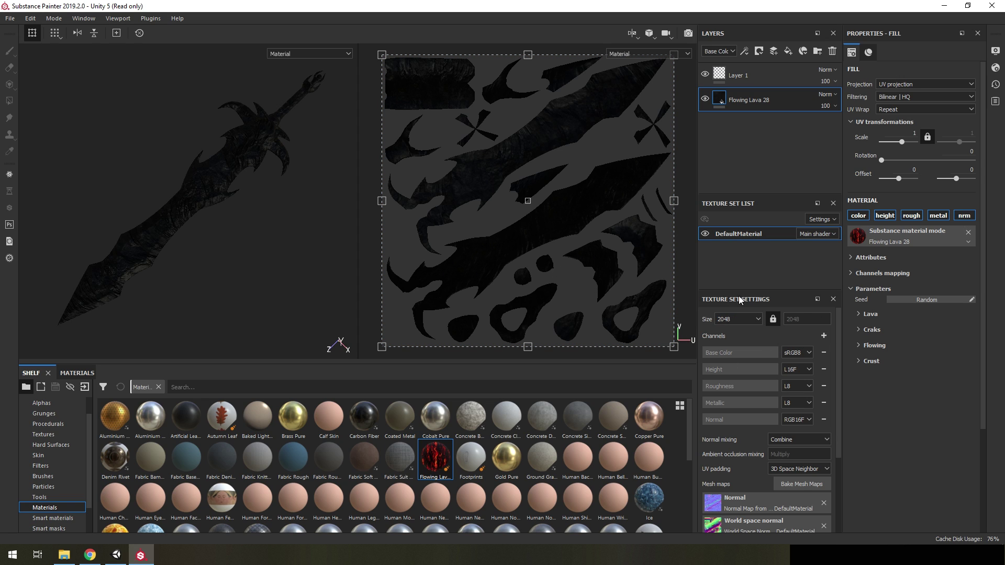
left_click(824, 336)
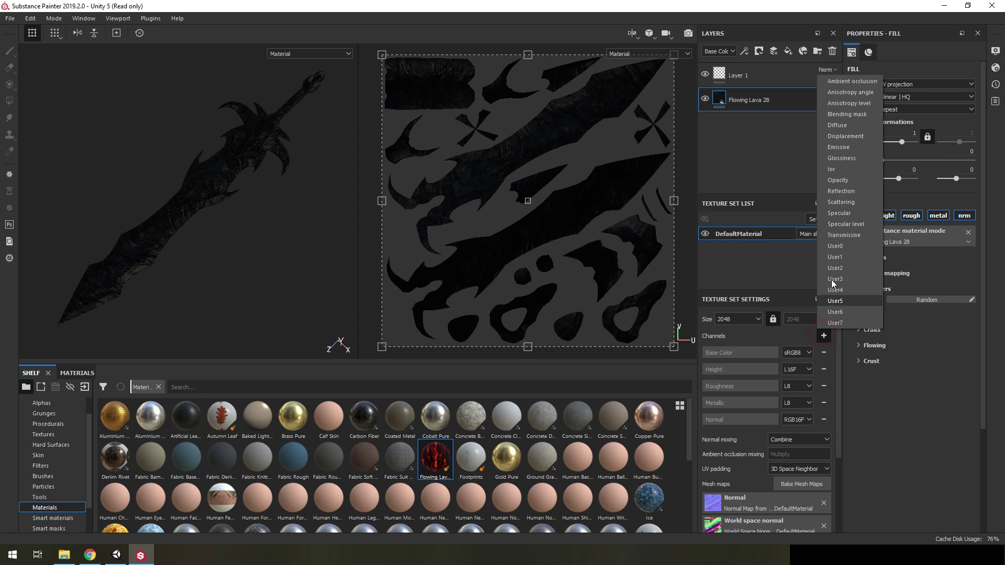
left_click(839, 148)
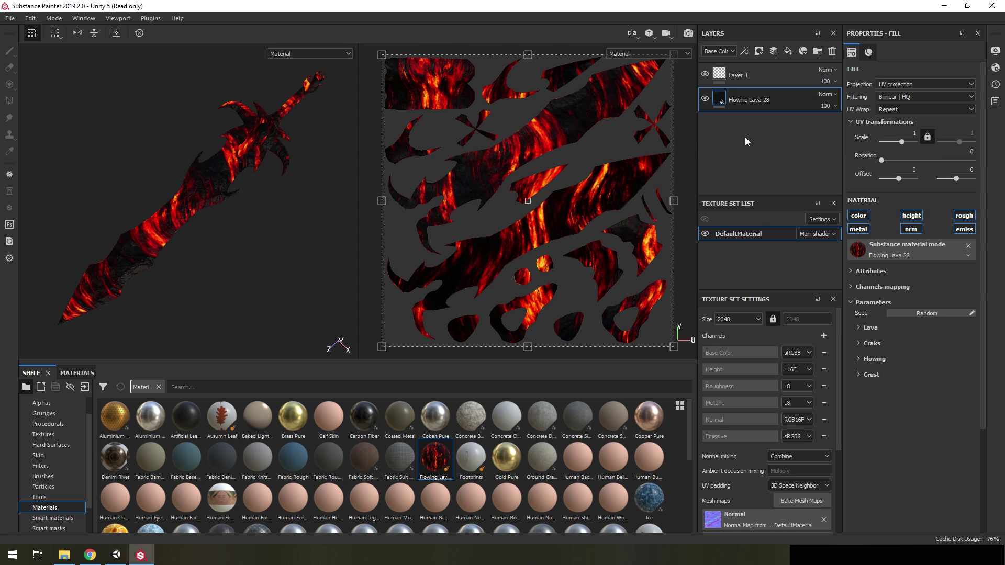
Step: Project the lava fill tri-planar, shift its placement on the sword, and export the textures
left_click(916, 88)
left_click(913, 100)
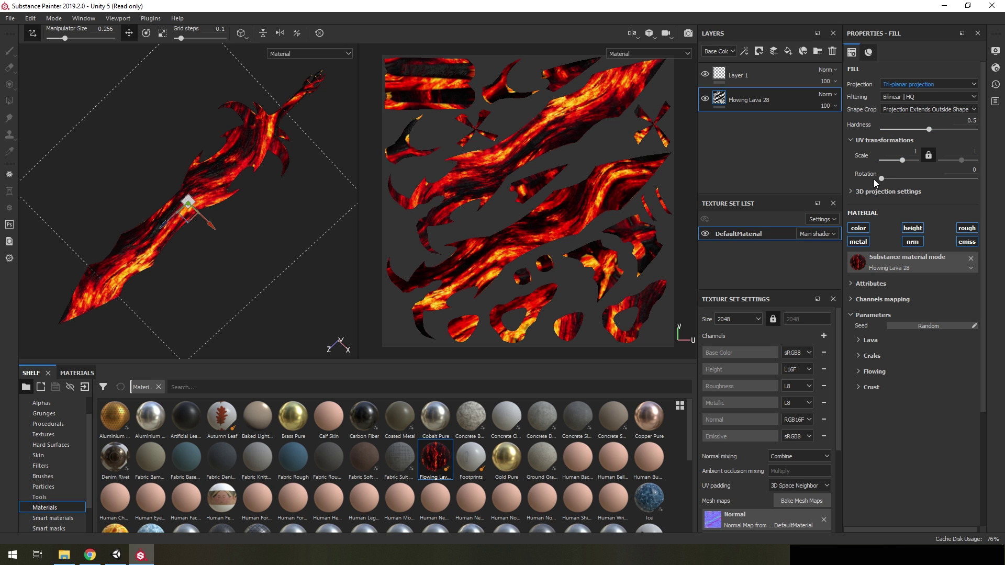
mouse_move(188, 202)
left_mouse_down()
mouse_move(210, 224)
mouse_move(191, 233)
left_mouse_up()
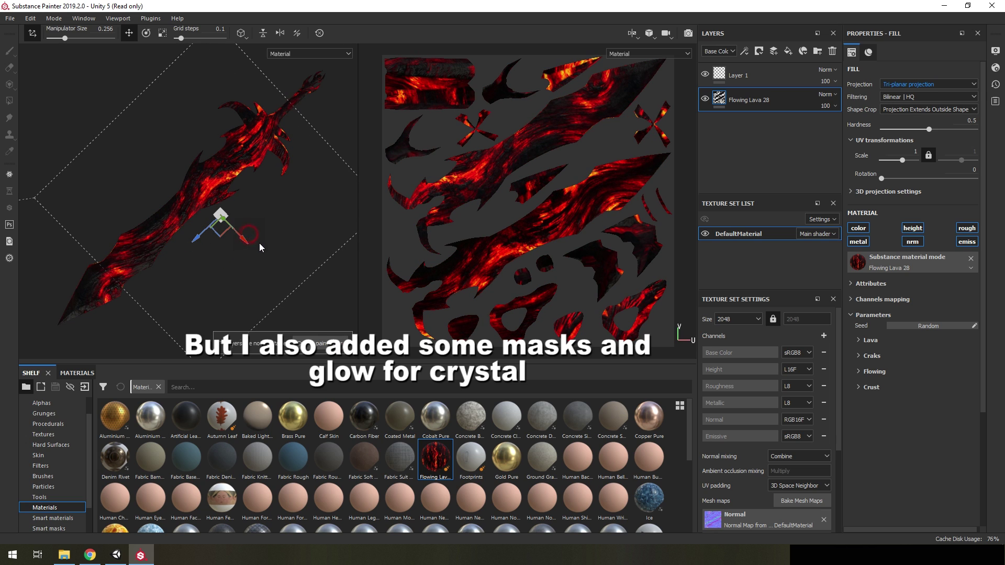
left_click(10, 18)
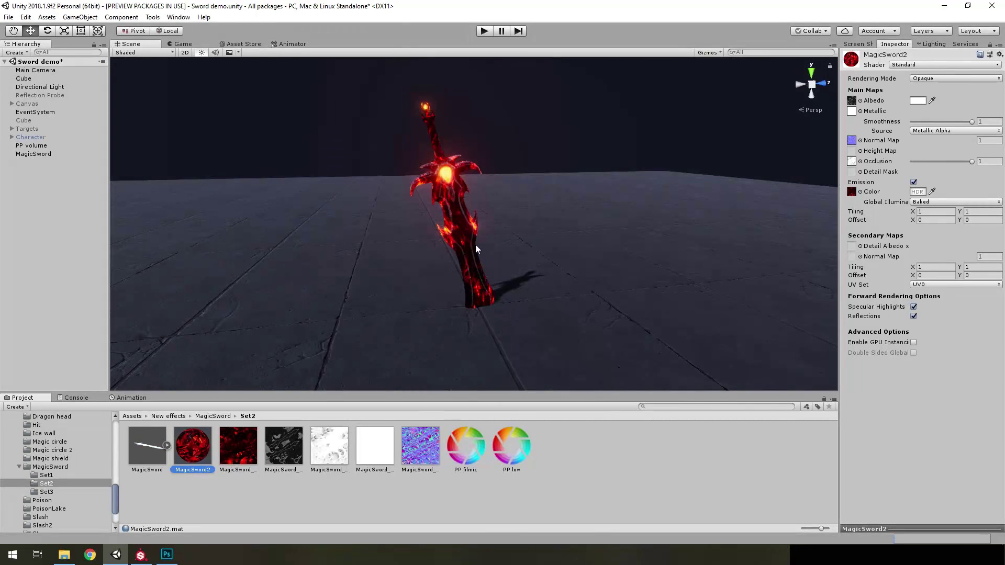
Step: Give the MagicSword emission texture a Hue/Saturation adjustment of about +19 to turn it orange
left_click(175, 559)
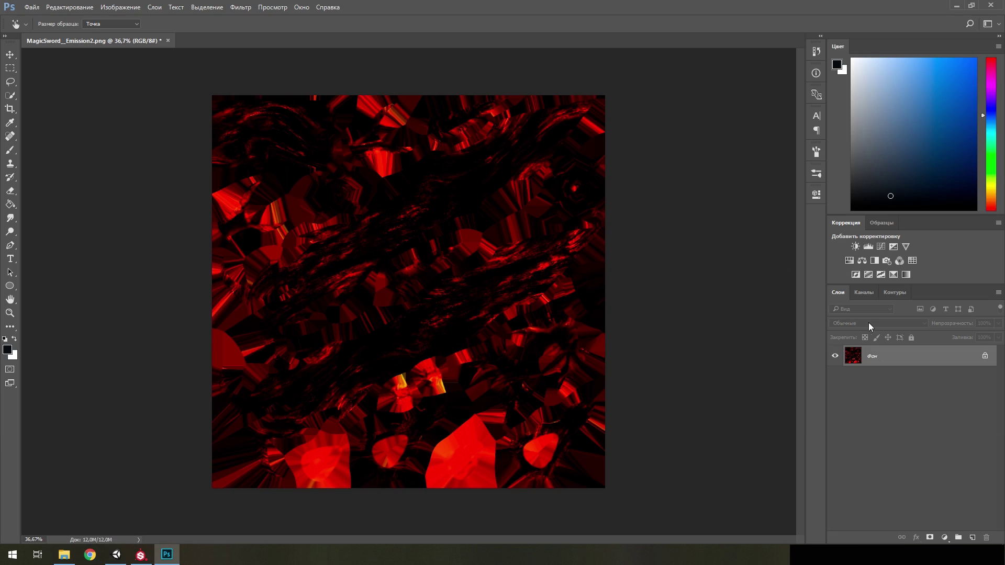
left_click(850, 261)
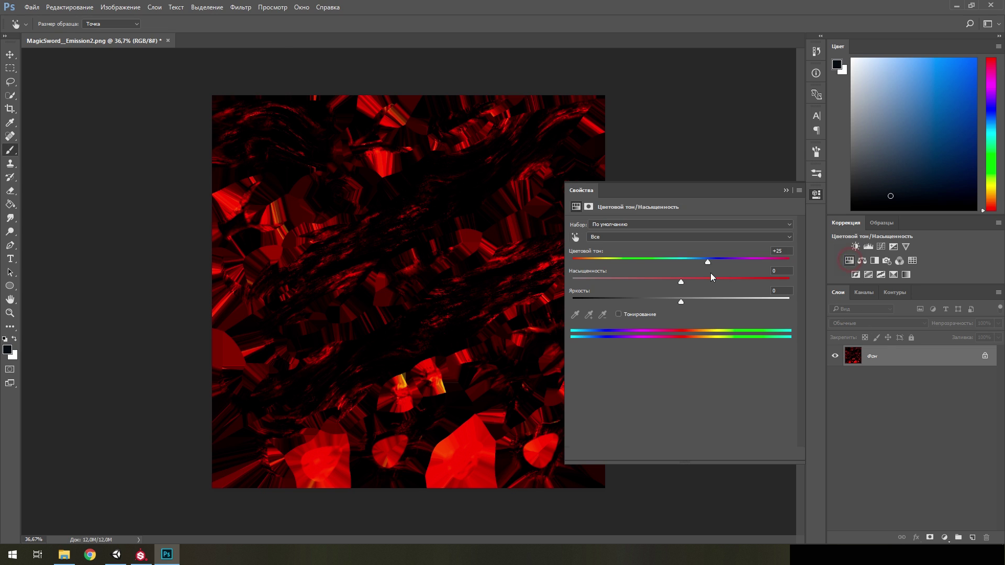
left_click_drag(682, 262, 702, 259)
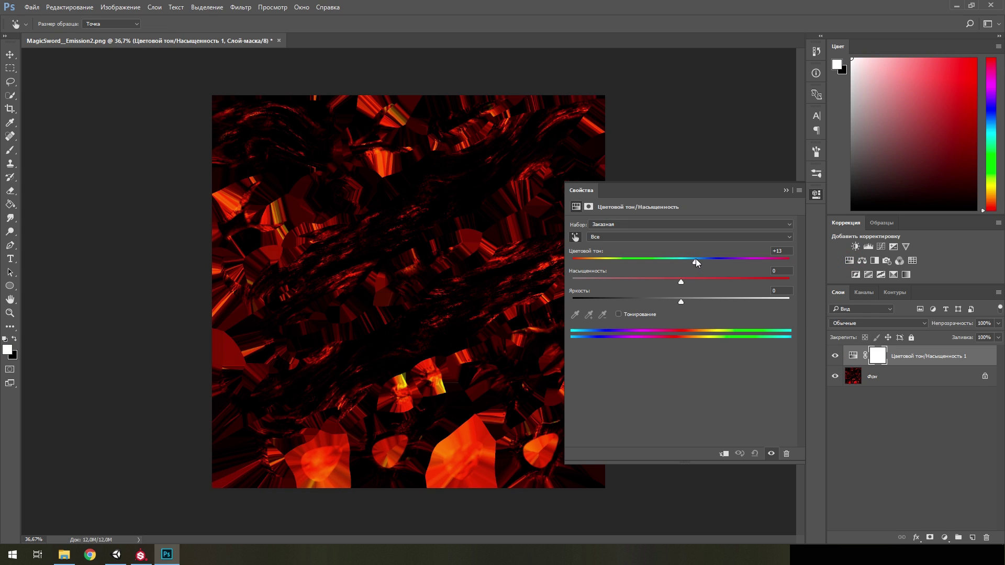
left_click(786, 190)
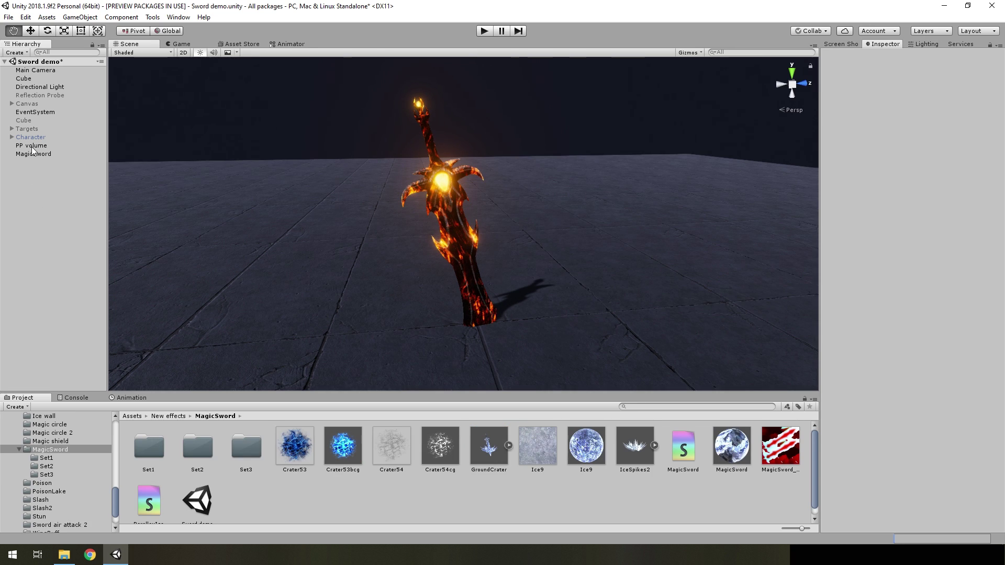
Step: Select the PP volume and review its post-processing settings
left_click(31, 145)
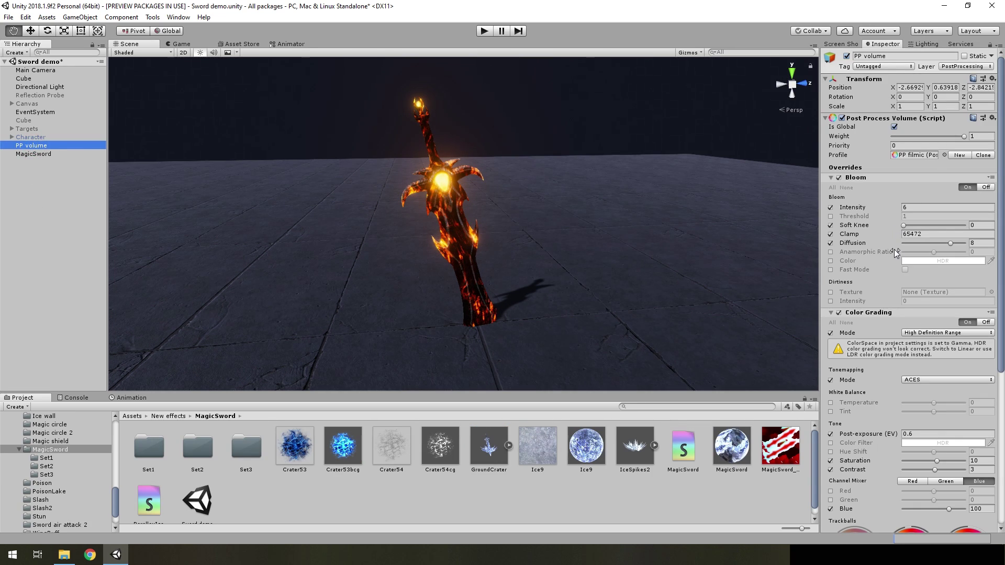
scroll(897, 254, "down", 3)
scroll(903, 257, "up", 3)
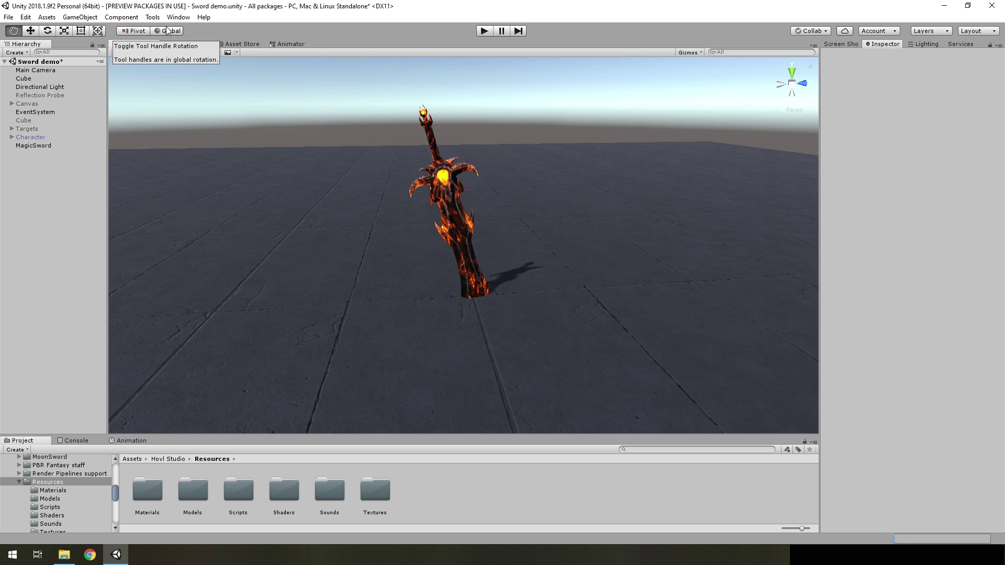
Step: In the Package Manager, compare All and In Project packages and view Lightweight Render Pipeline details
left_click(178, 17)
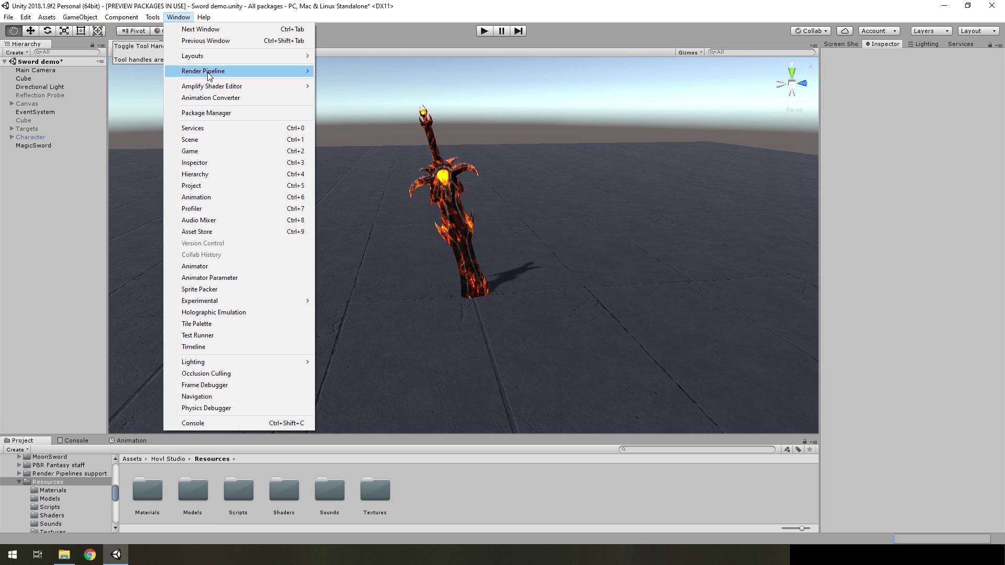
left_click(206, 113)
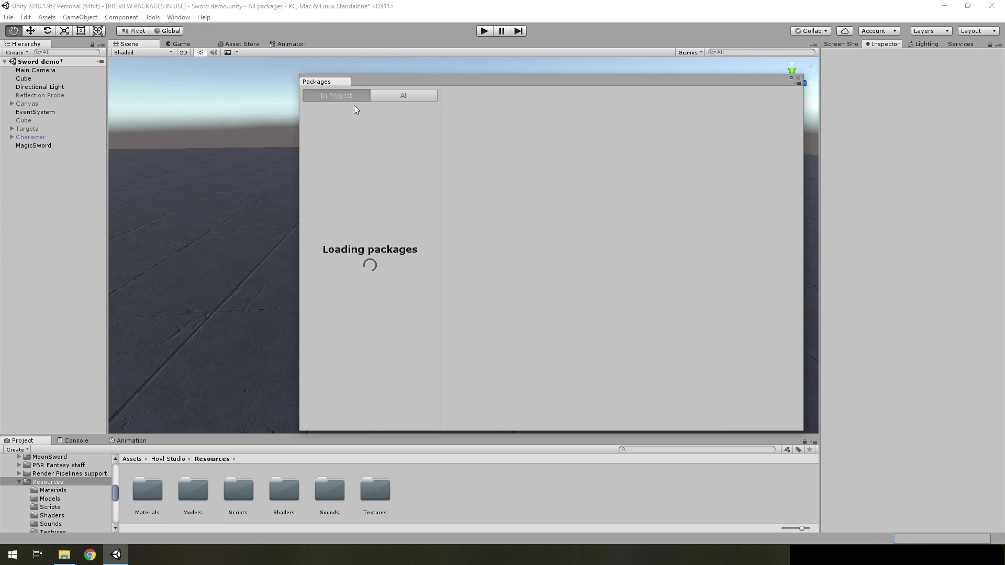
left_click(423, 97)
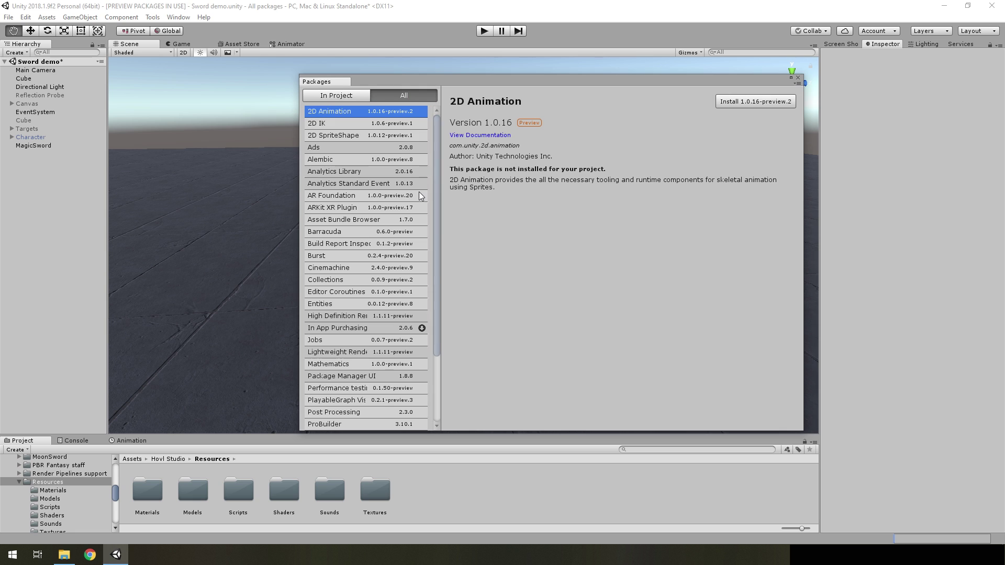
left_click(343, 98)
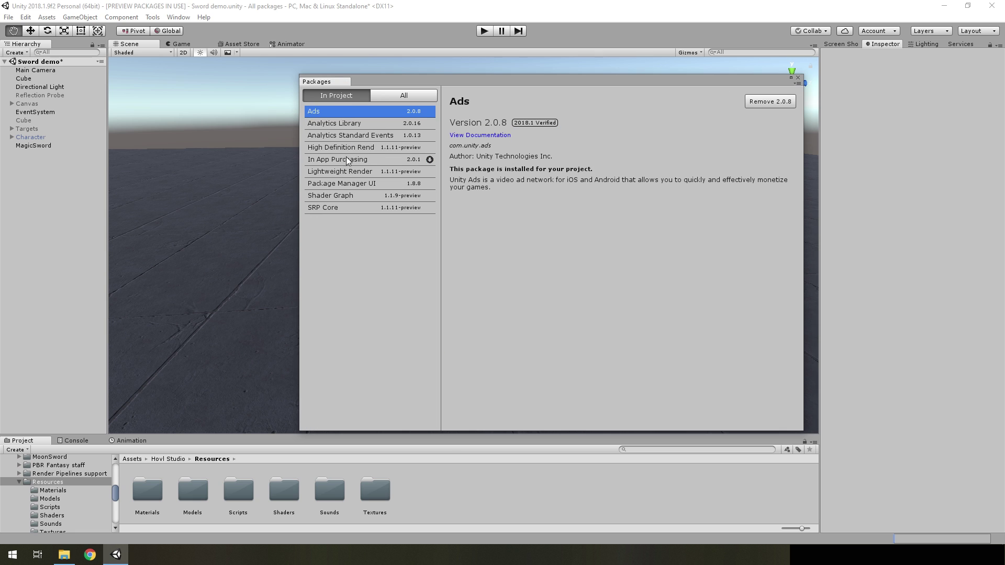
left_click(348, 173)
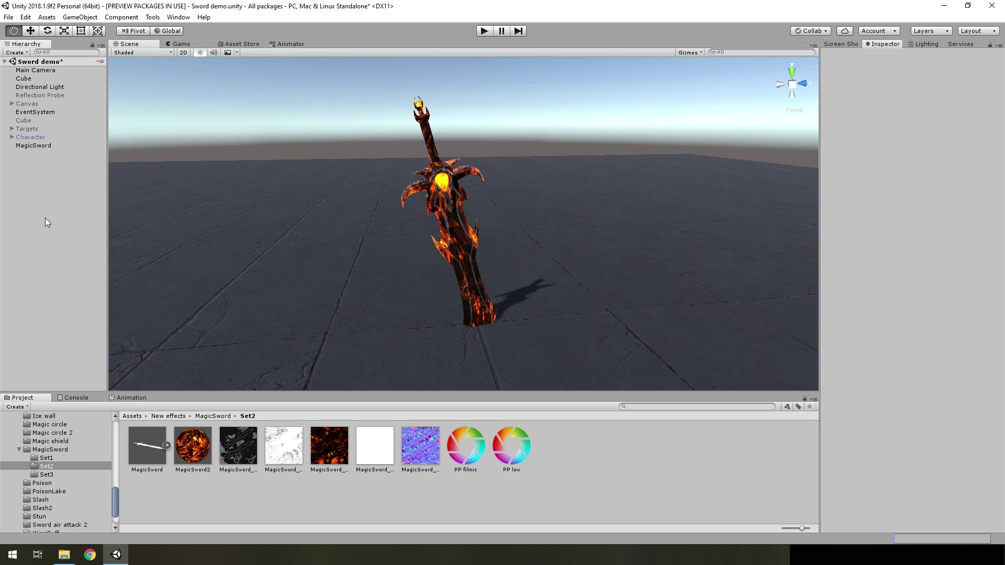
Step: Create an empty GameObject with a Post Process Volume using the PP filmic profile
right_click(51, 193)
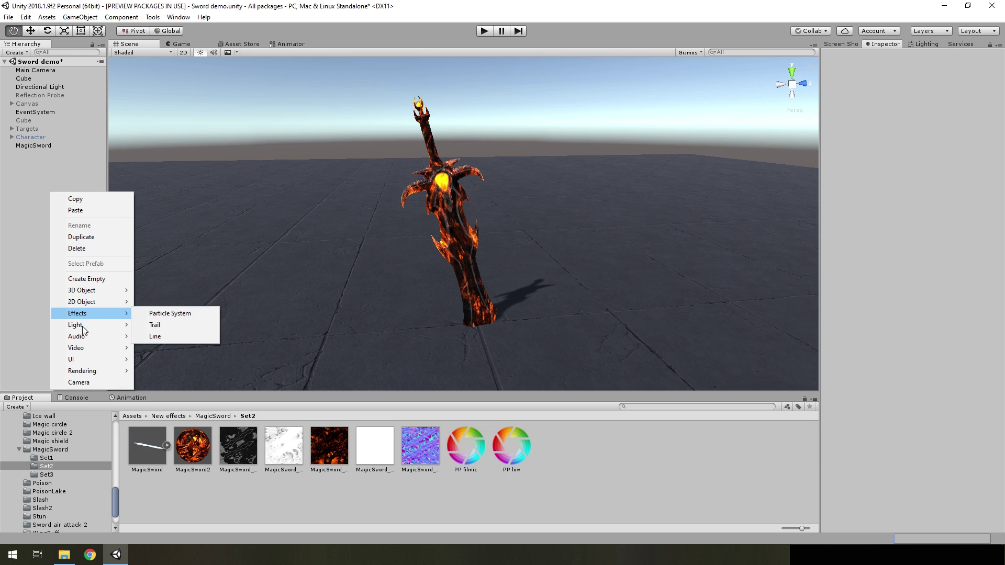
left_click(95, 280)
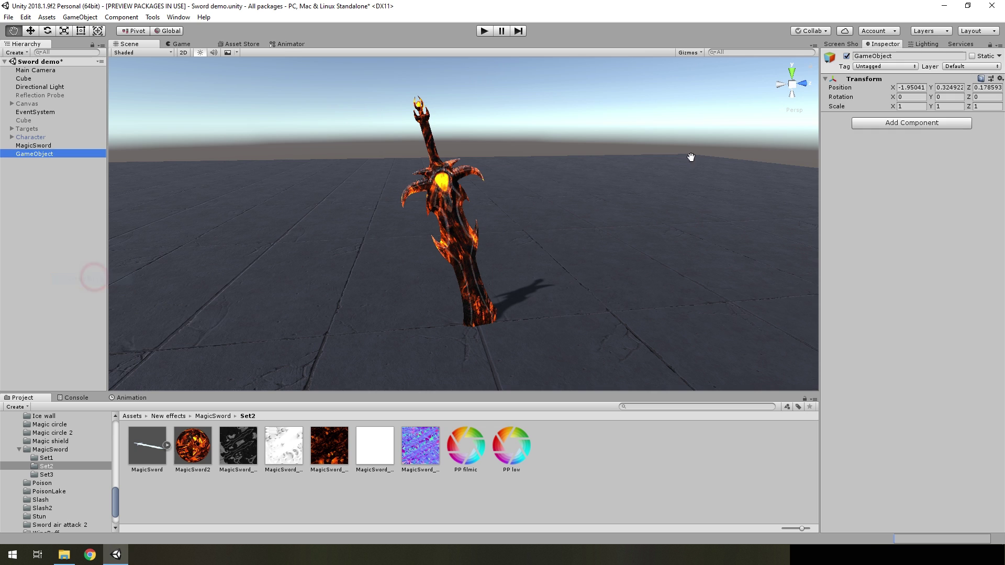
left_click(906, 124)
left_click(901, 193)
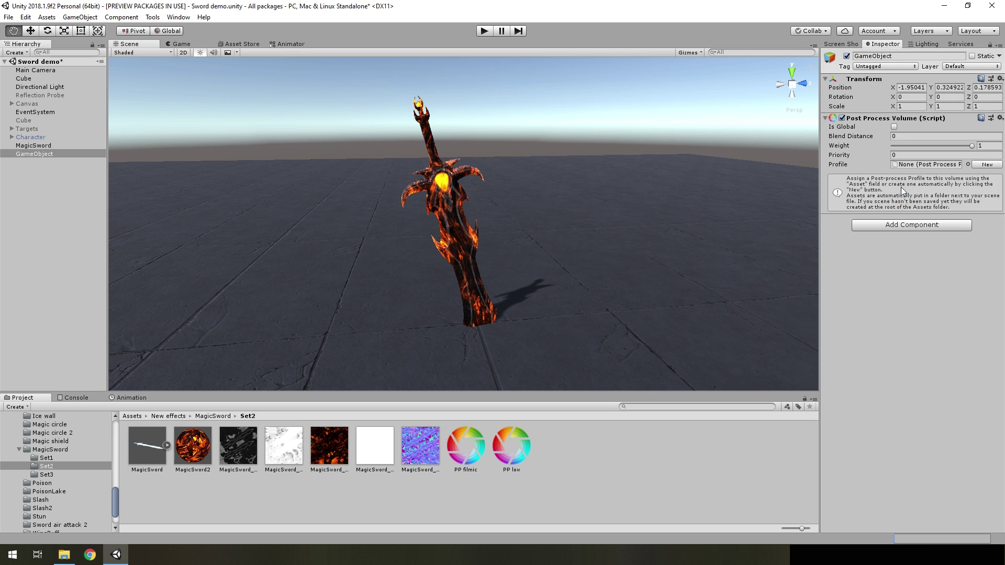
left_click_drag(469, 454, 903, 165)
Step: Browse the Set2 create options and PP filmic's available effects without adding anything
right_click(581, 450)
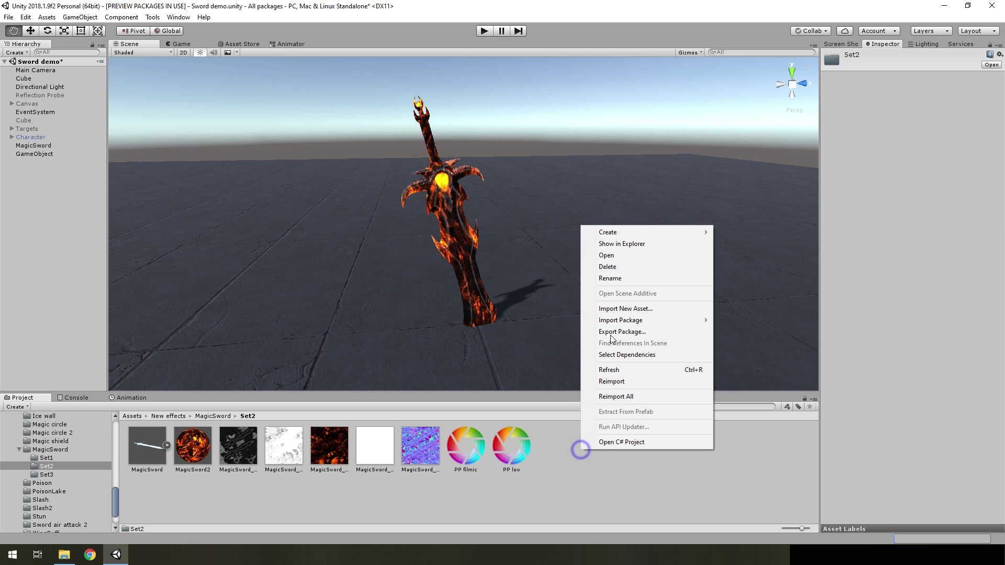
left_click(623, 234)
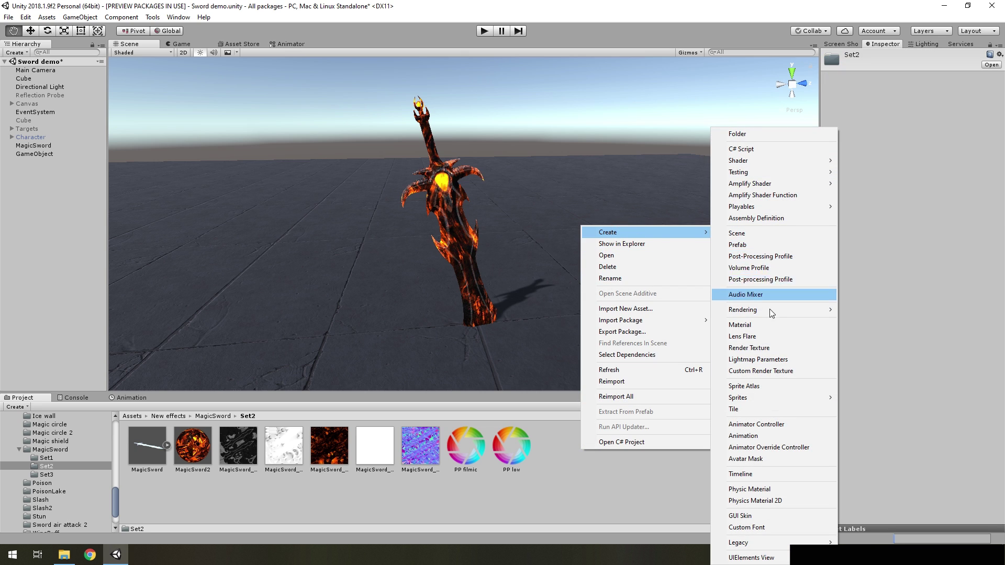
left_click(541, 502)
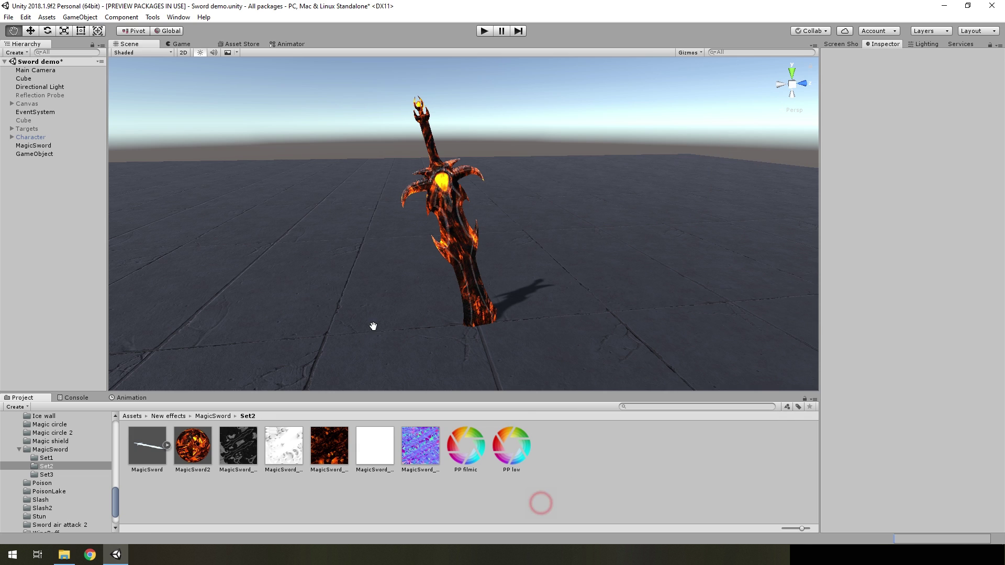
left_click(465, 446)
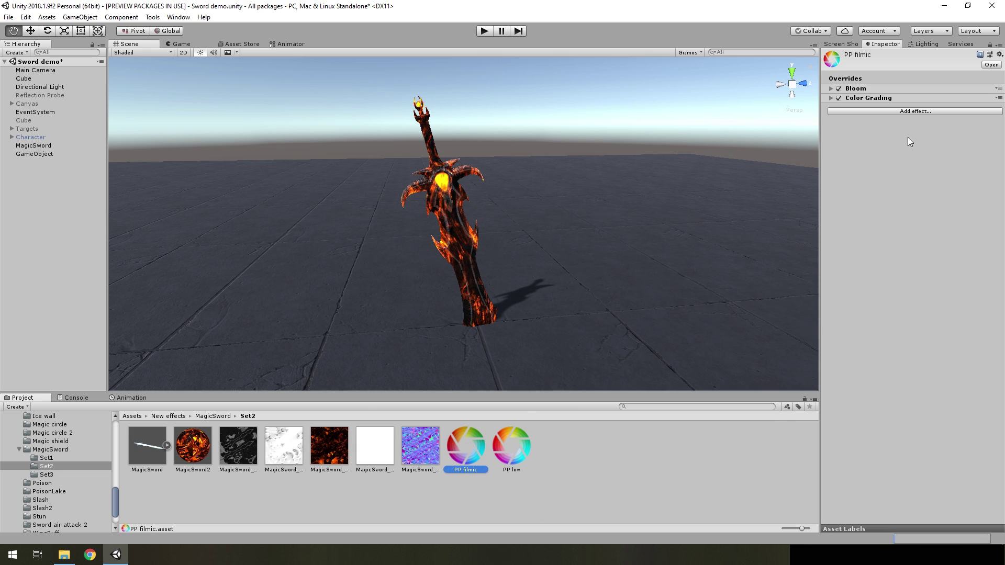
left_click(896, 111)
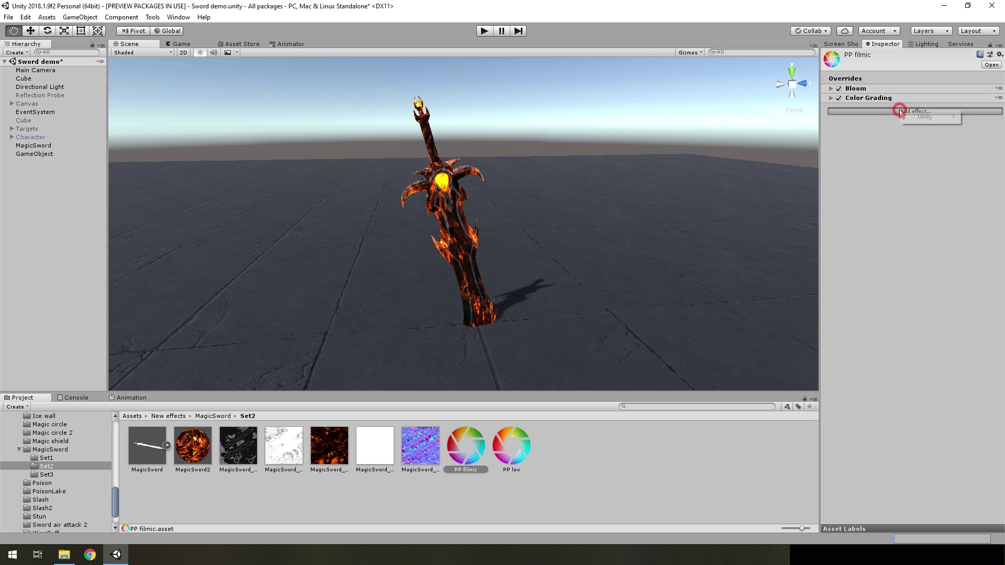
left_click(925, 117)
left_click(626, 468)
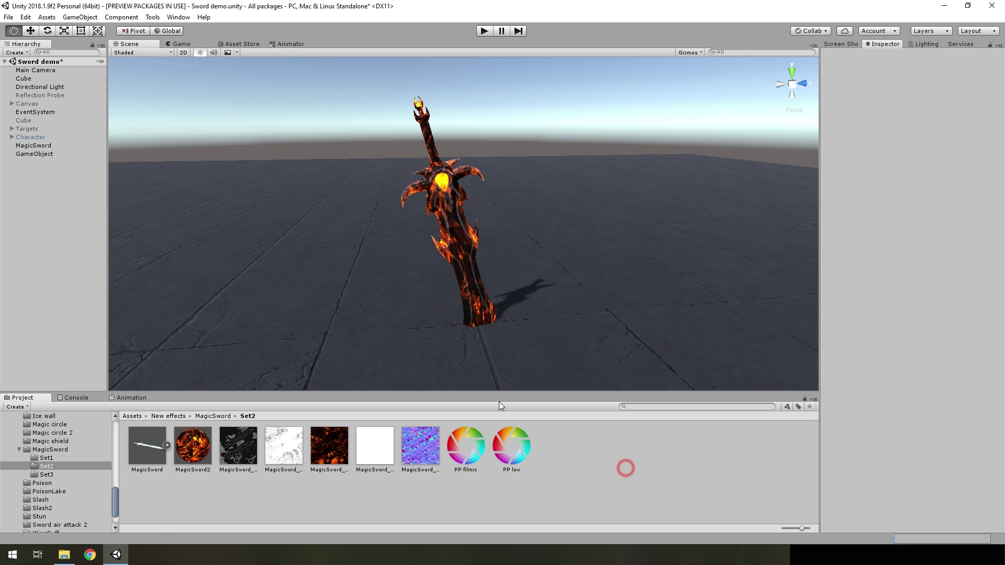
Step: Set the GameObject's Post Process Volume to Is Global
left_click(26, 154)
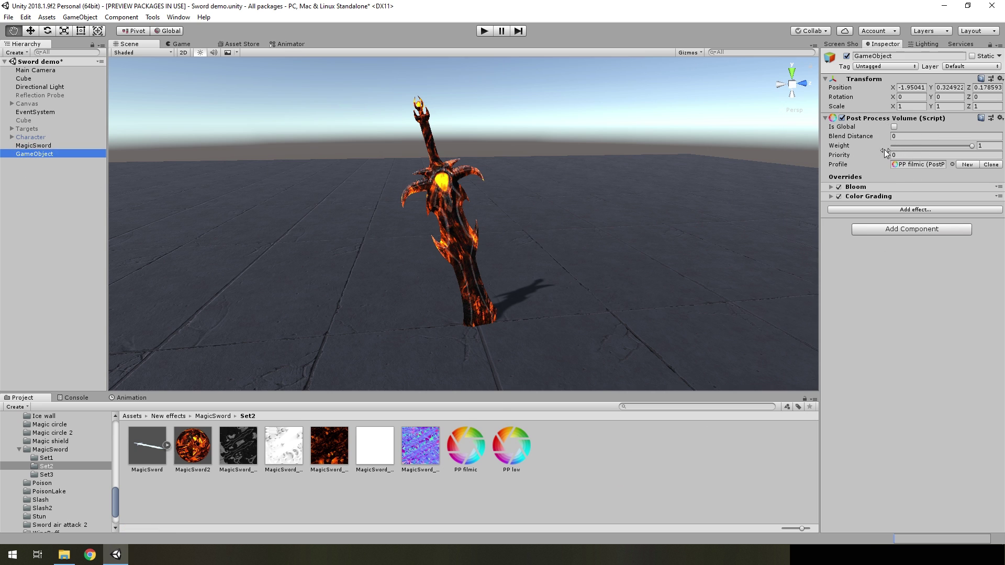
left_click(895, 127)
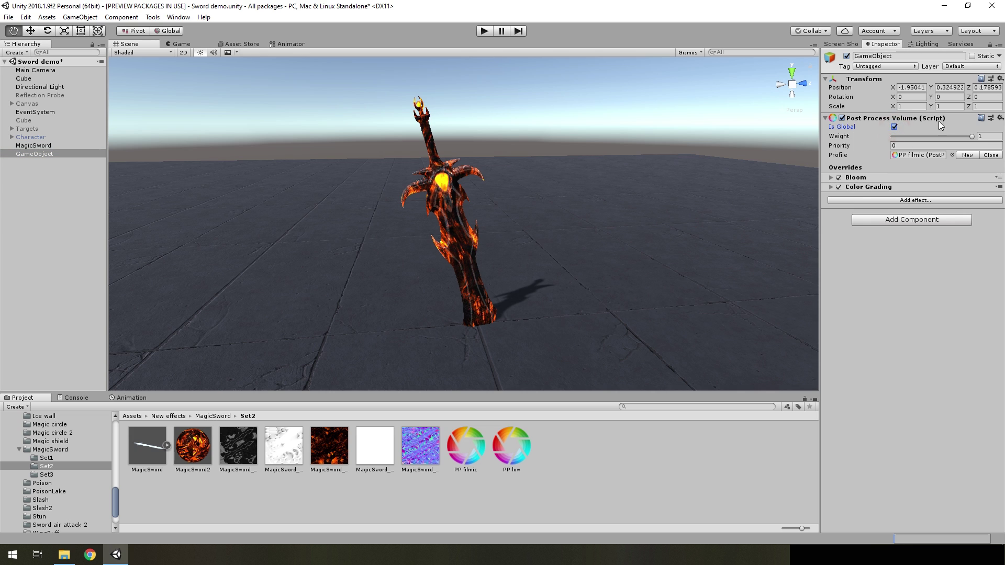
left_click(964, 65)
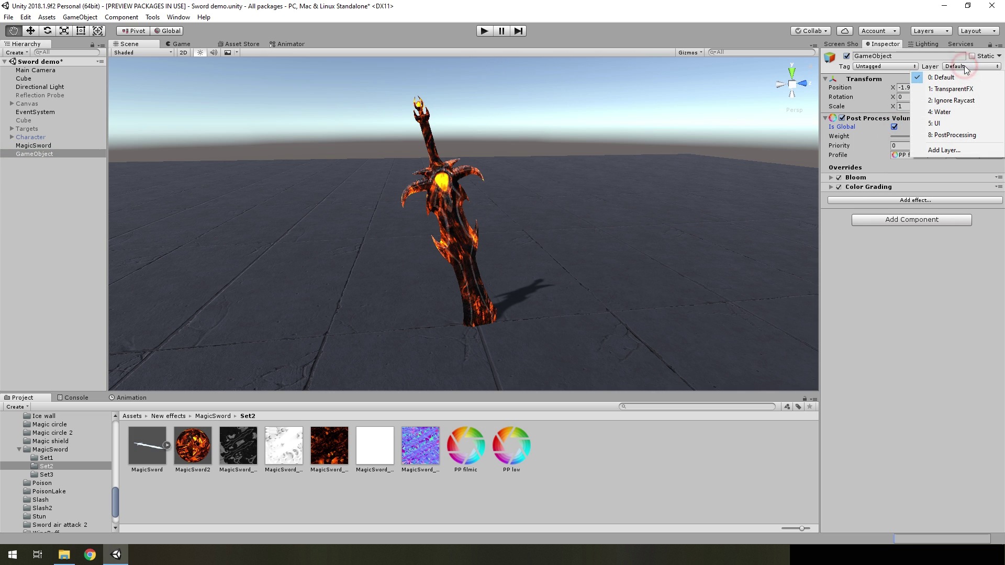
Step: Put GameObject on the PostProcessing layer and give Main Camera a Post-process Layer using PostProcessing
left_click(945, 139)
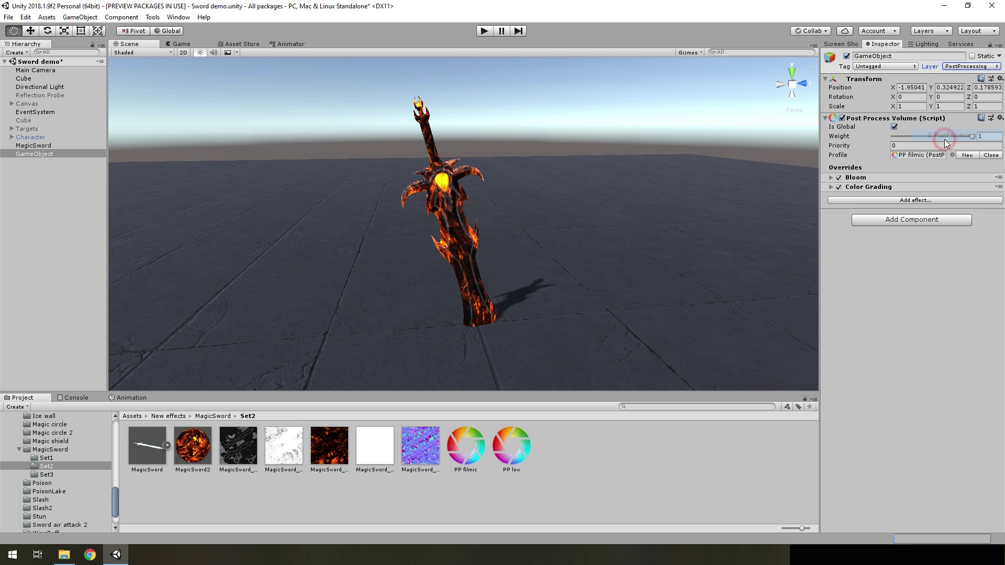
left_click(42, 71)
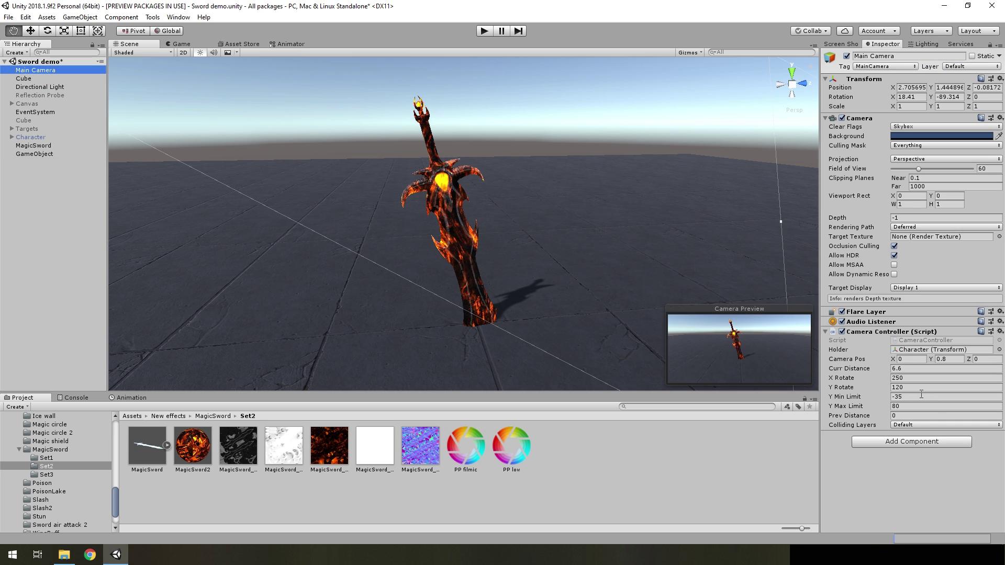
left_click(913, 445)
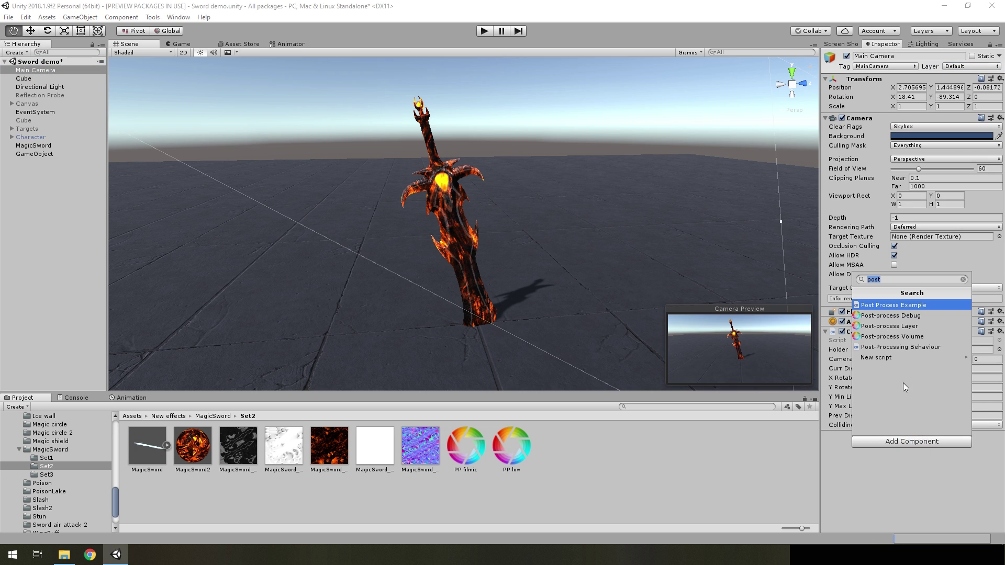
left_click(906, 328)
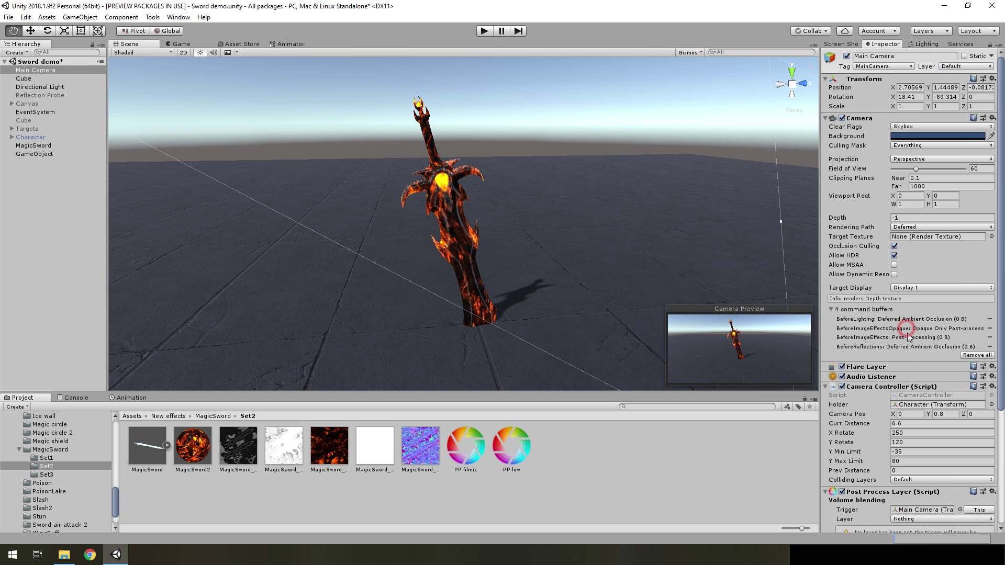
scroll(915, 390, "down", 5)
left_click(921, 359)
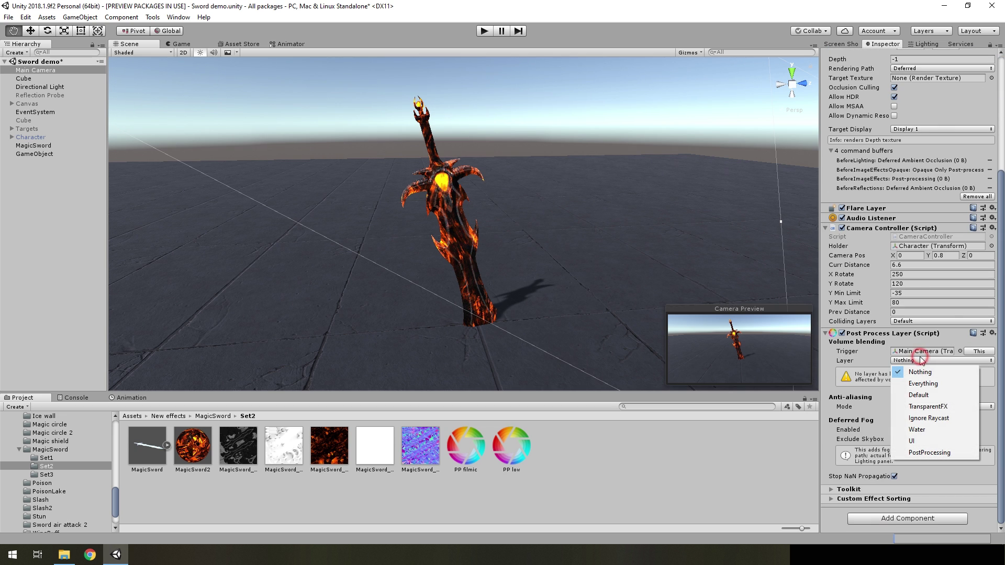
left_click(930, 453)
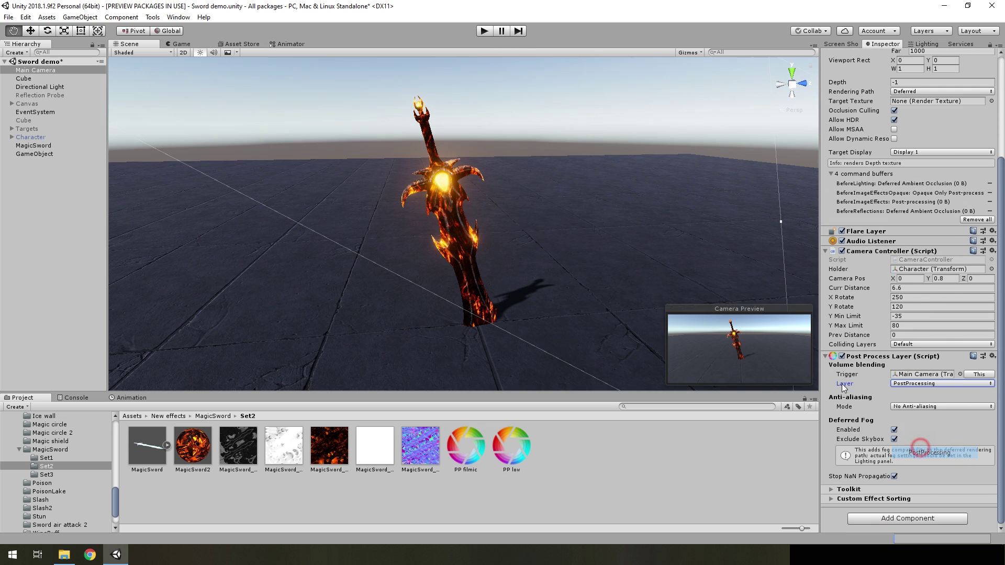
Step: Recheck GameObject's volume, then untick Exclude Skybox on Main Camera's Post-process Layer
left_click(34, 155)
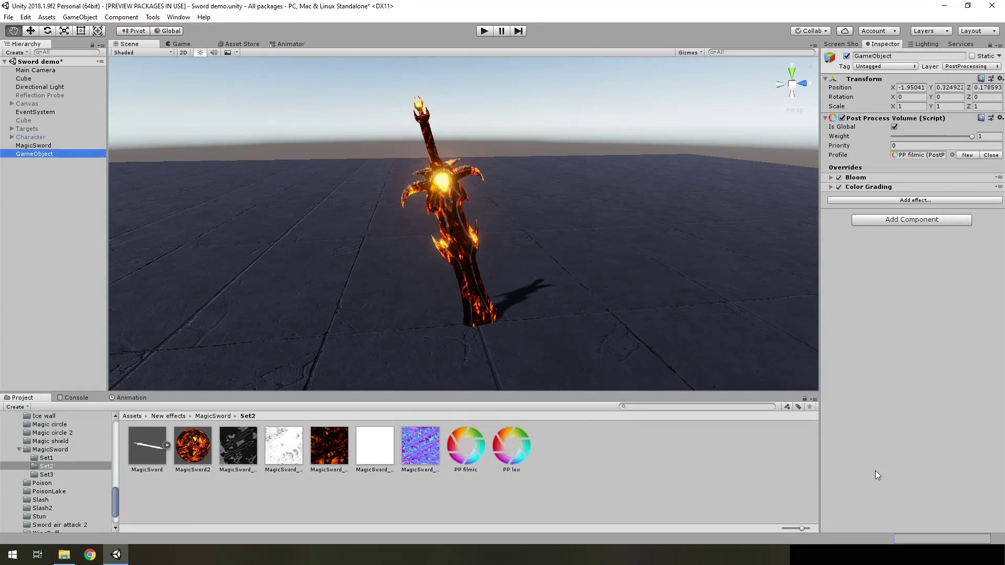
scroll(890, 474, "down", 5)
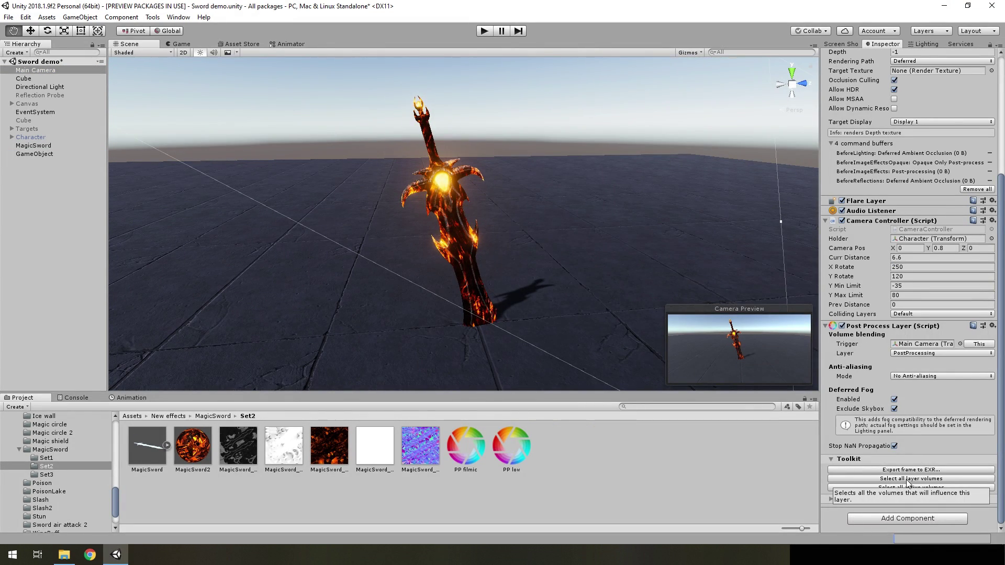
left_click(907, 479)
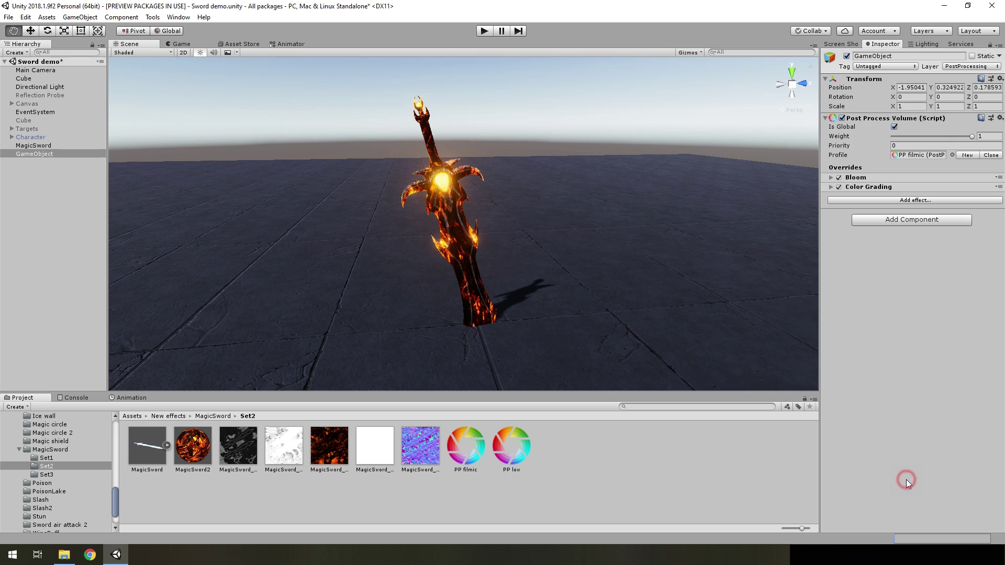
left_click(37, 70)
scroll(906, 395, "down", 3)
scroll(905, 395, "down", 2)
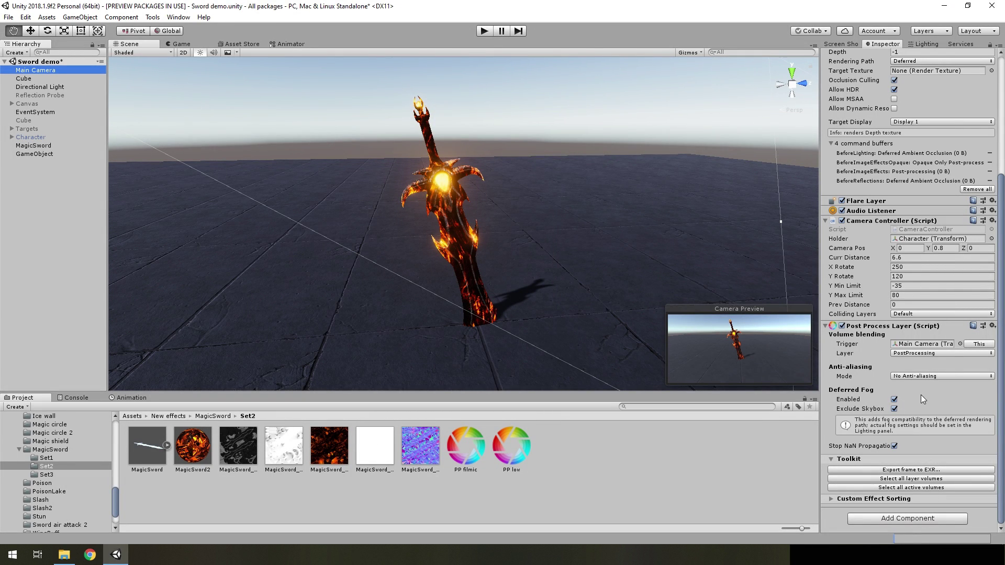
left_click(894, 409)
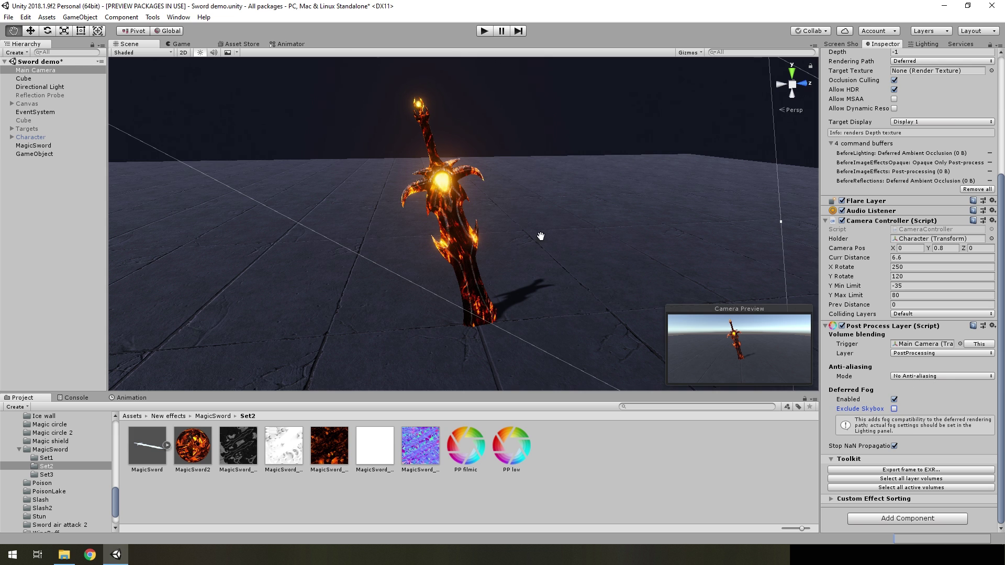
Step: Set the camera's anti-aliasing to FXAA and inspect the sword's glow
right_click_drag(490, 210, 492, 222)
scroll(493, 221, "down", 5)
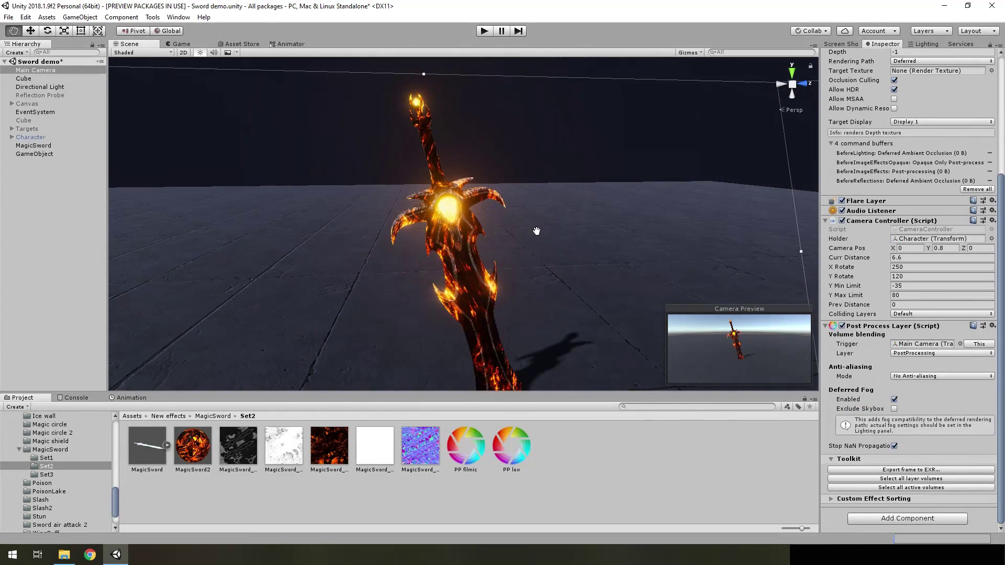
left_click(935, 378)
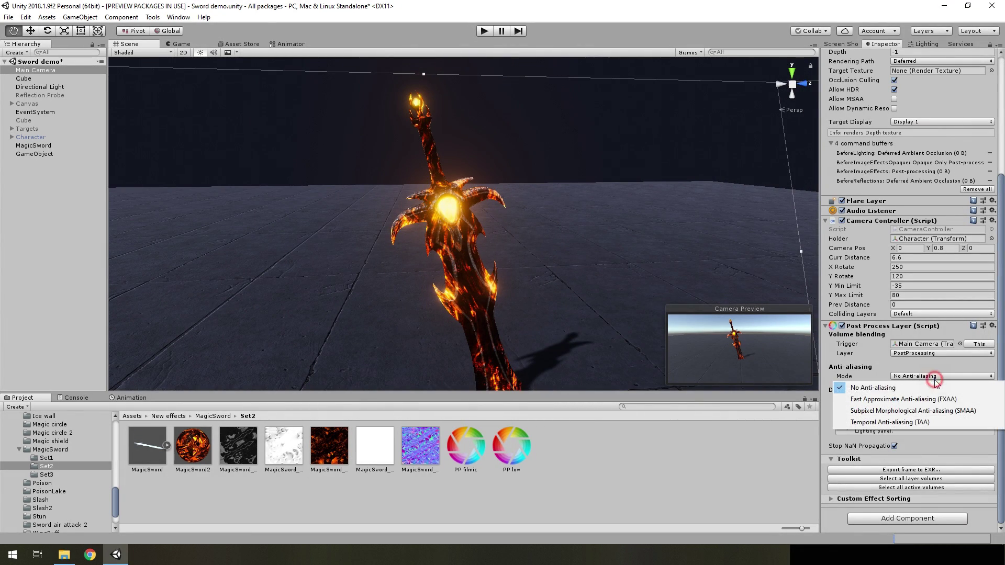
left_click(893, 401)
right_click_drag(507, 227, 508, 228)
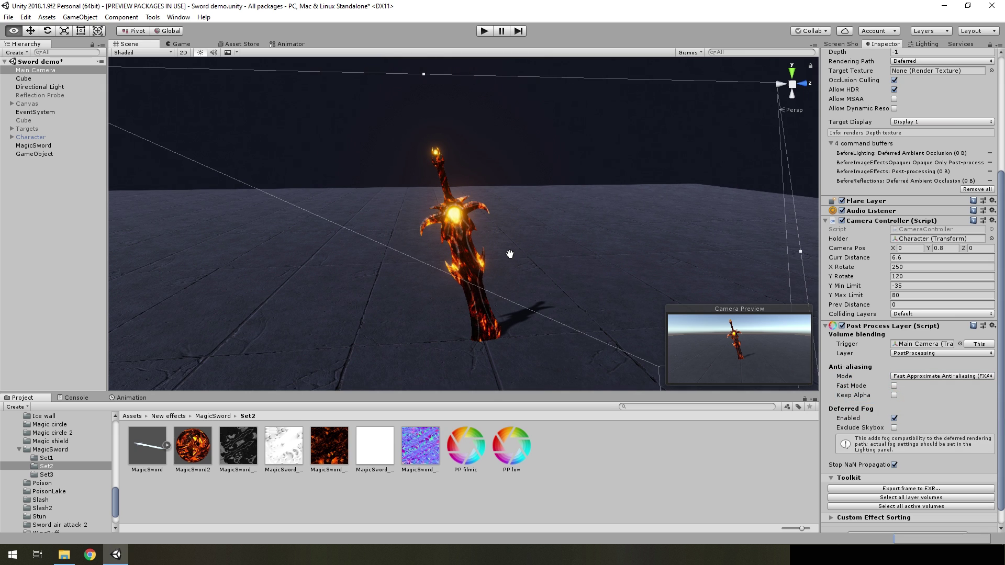
left_click(47, 240)
right_click_drag(472, 280, 478, 291)
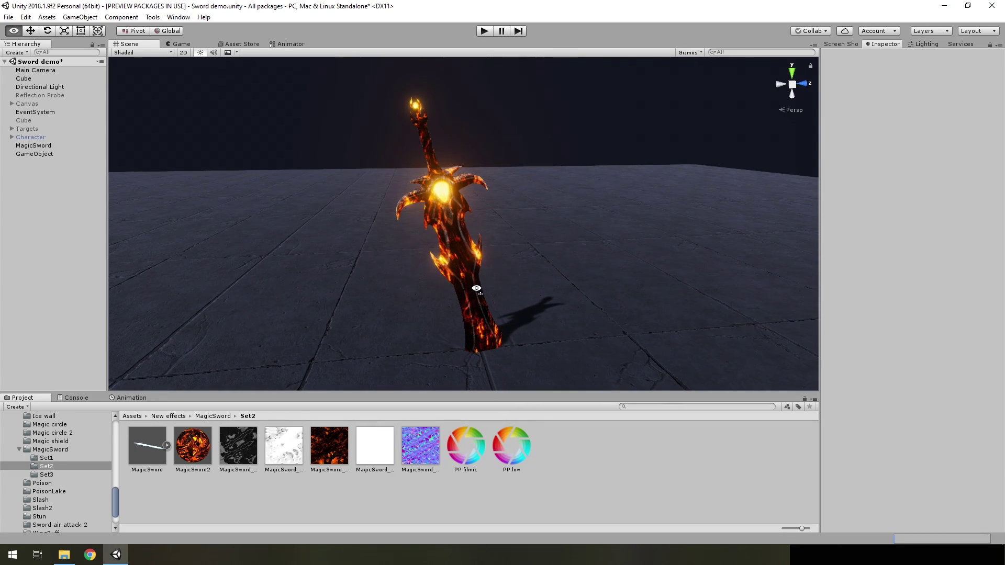
Step: Select the post-process volume and expand its Bloom and Color Grading settings
left_click(35, 146)
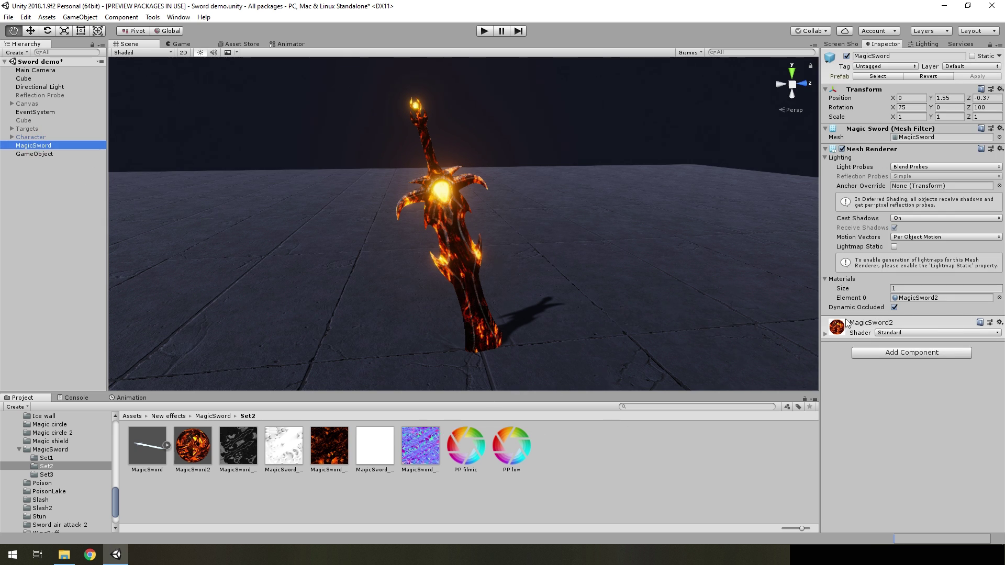
key("Down")
left_click(856, 178)
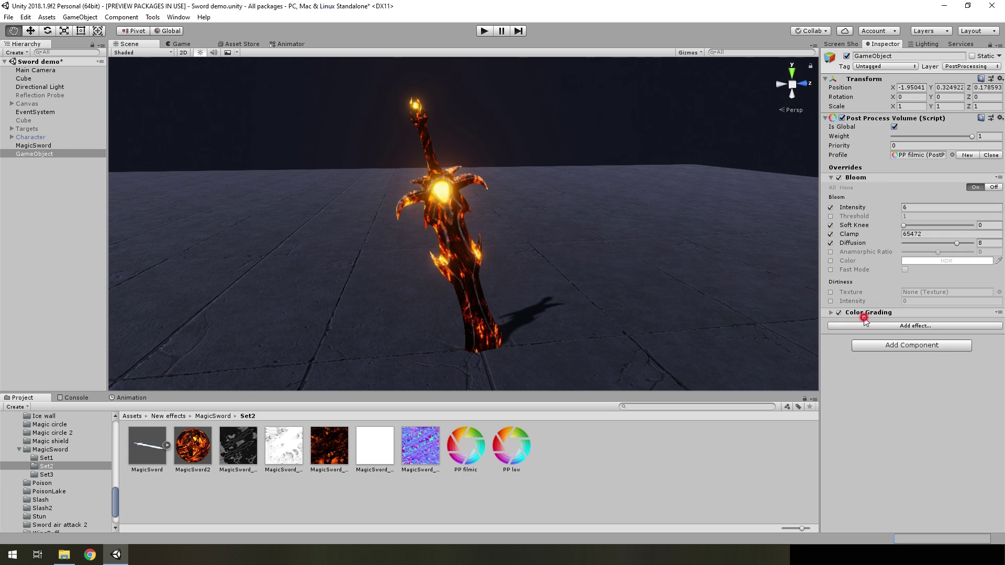
left_click(863, 313)
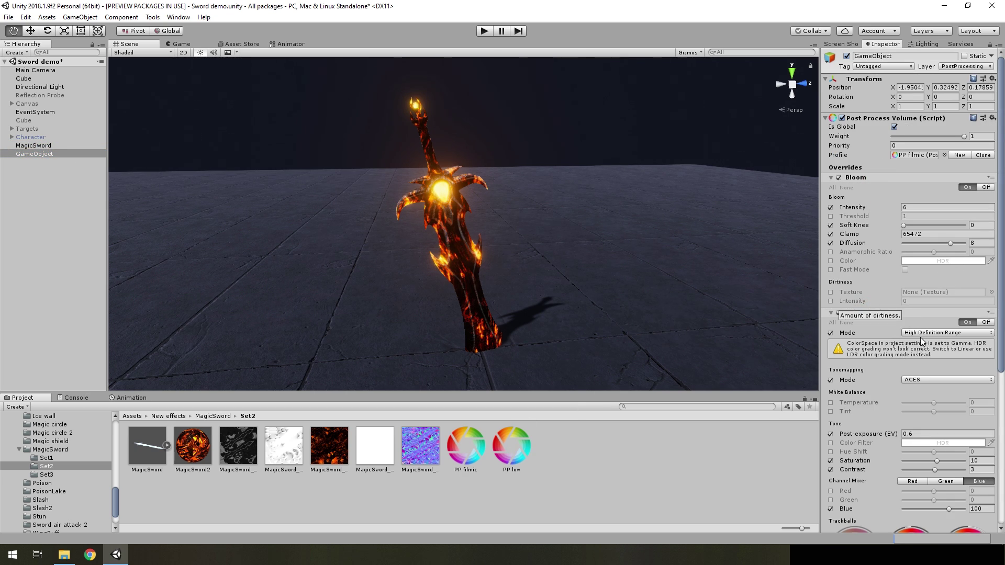
Step: Compare the PP low and PP filmic profiles on the volume, settling on PP low
left_click_drag(511, 446, 913, 156)
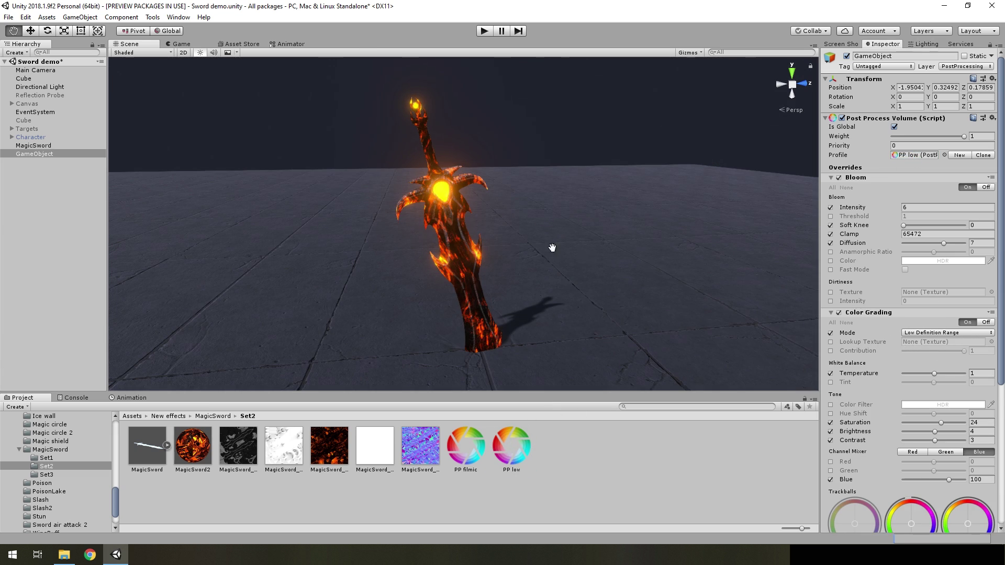
left_click_drag(553, 248, 555, 250, "alt")
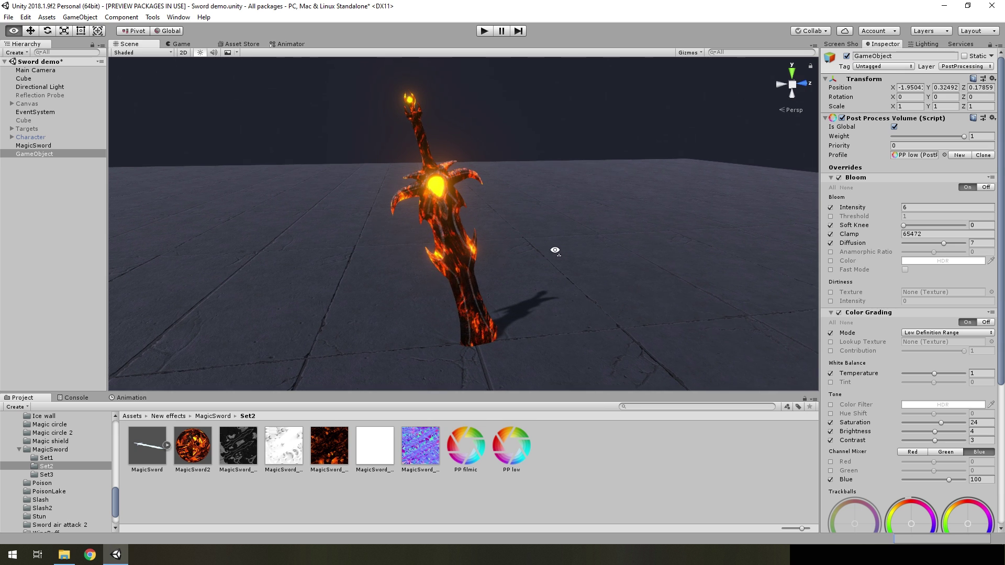
left_click_drag(466, 446, 913, 155)
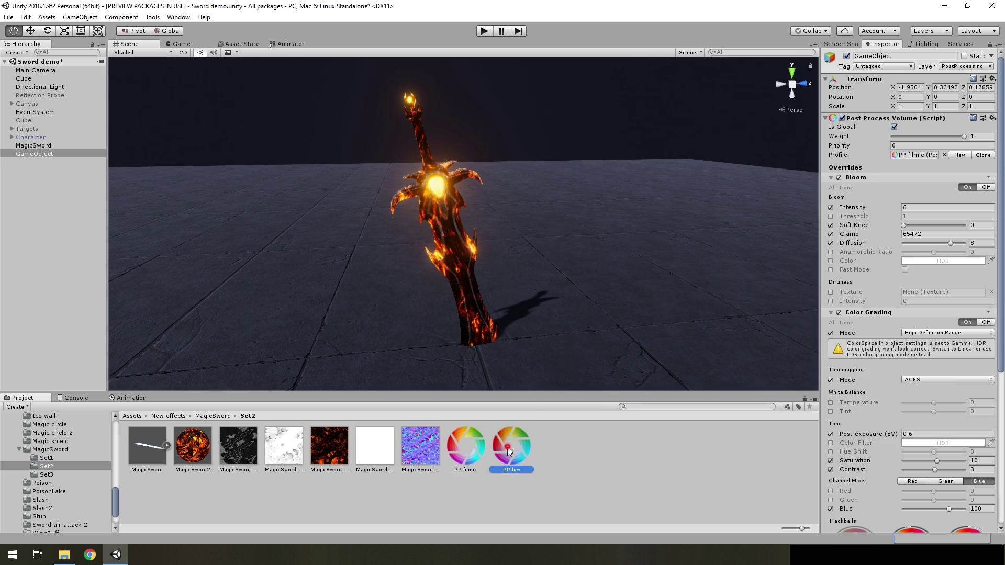
left_click_drag(510, 451, 864, 172)
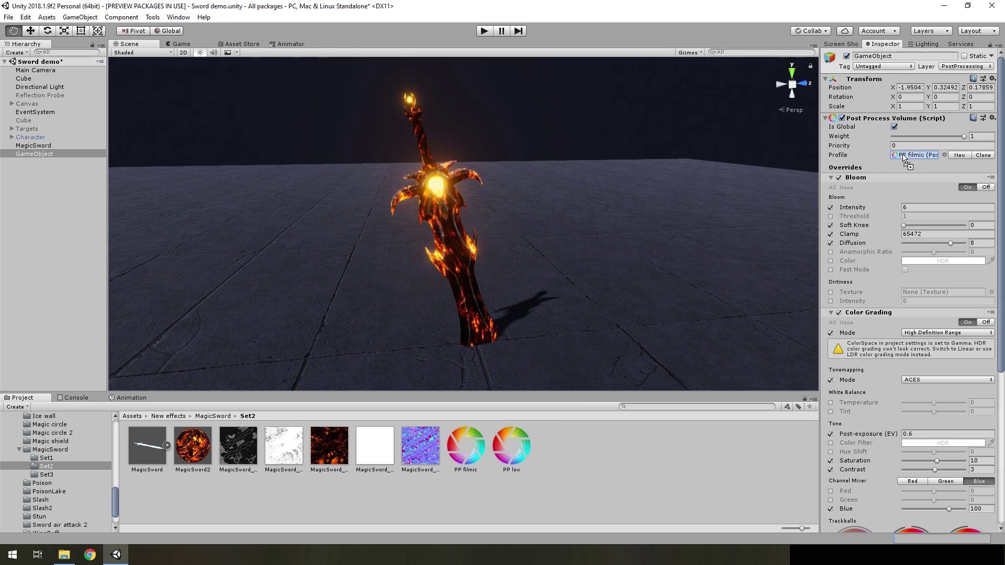
left_click_drag(906, 159, 911, 155)
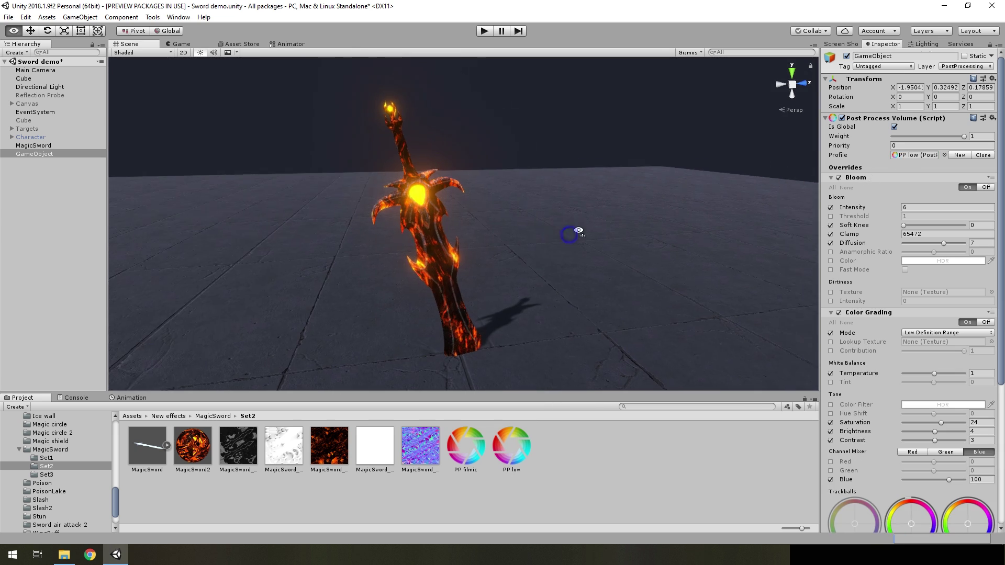
key("ctrl+z")
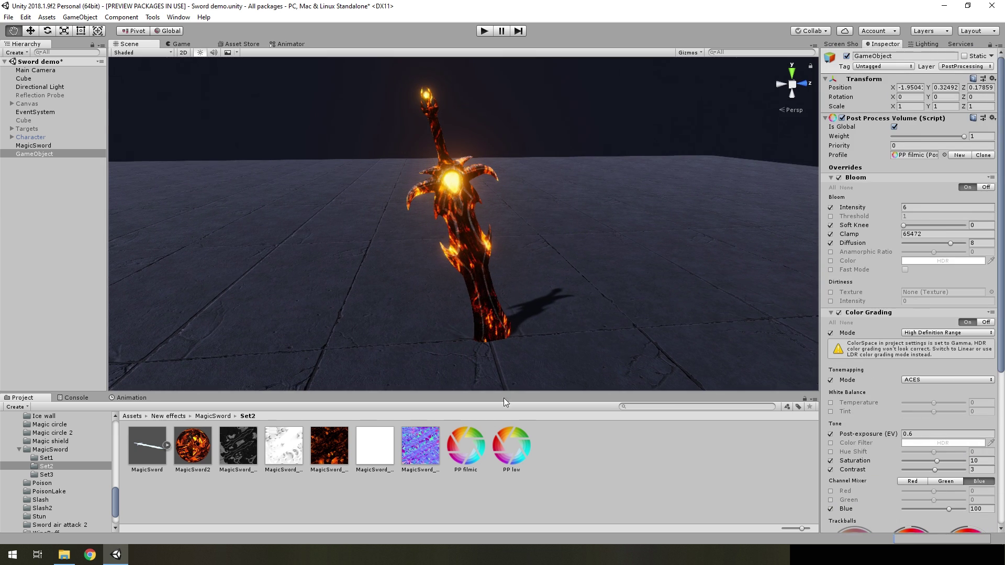
left_click_drag(511, 446, 837, 247)
left_click_drag(912, 159, 912, 156)
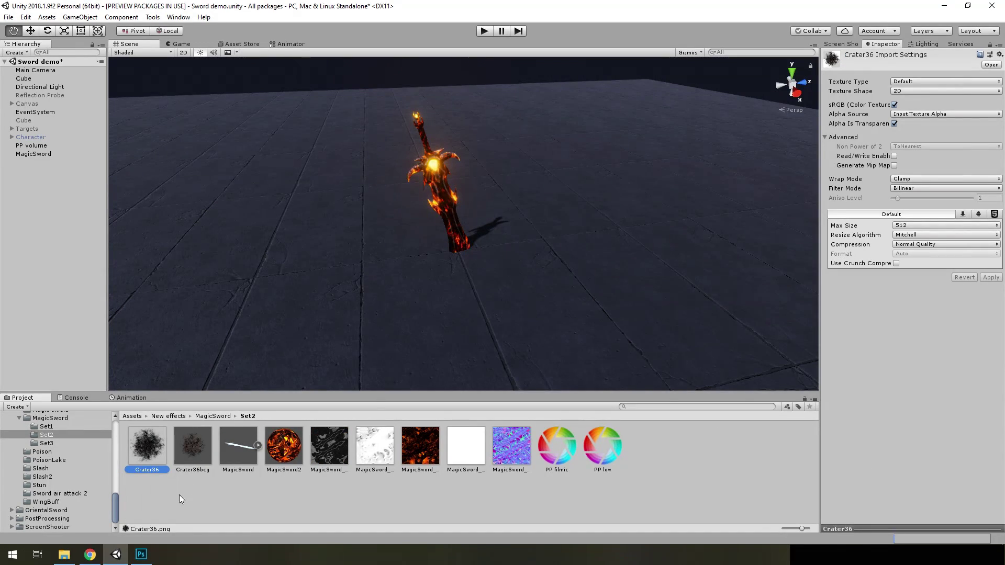
Step: Bring up the Crater33.psd crater texture document in Photoshop
left_click(141, 556)
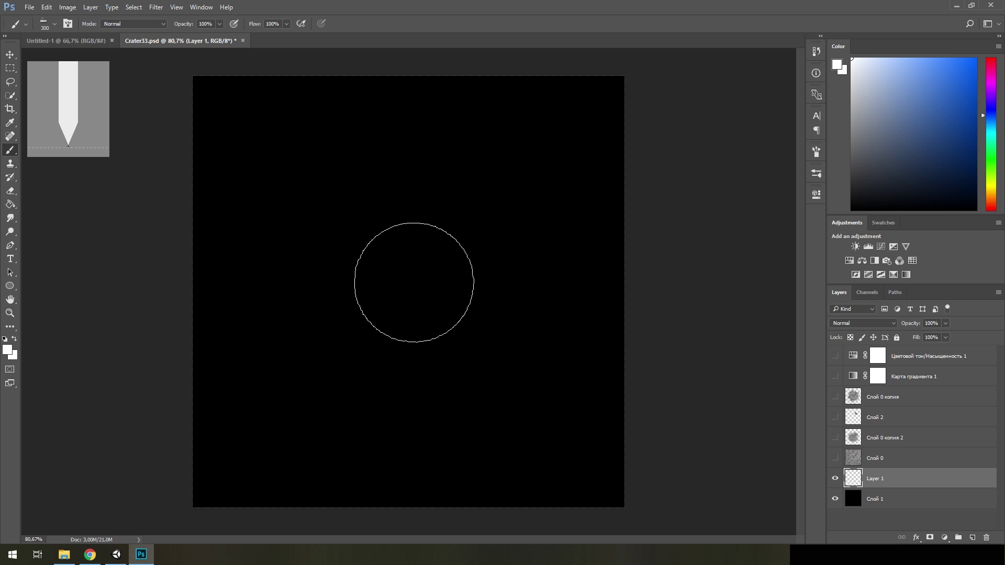
Step: Paint a white textured burst on Layer 1 and scale it to about 200% across the canvas
left_click_drag(417, 264, 482, 304)
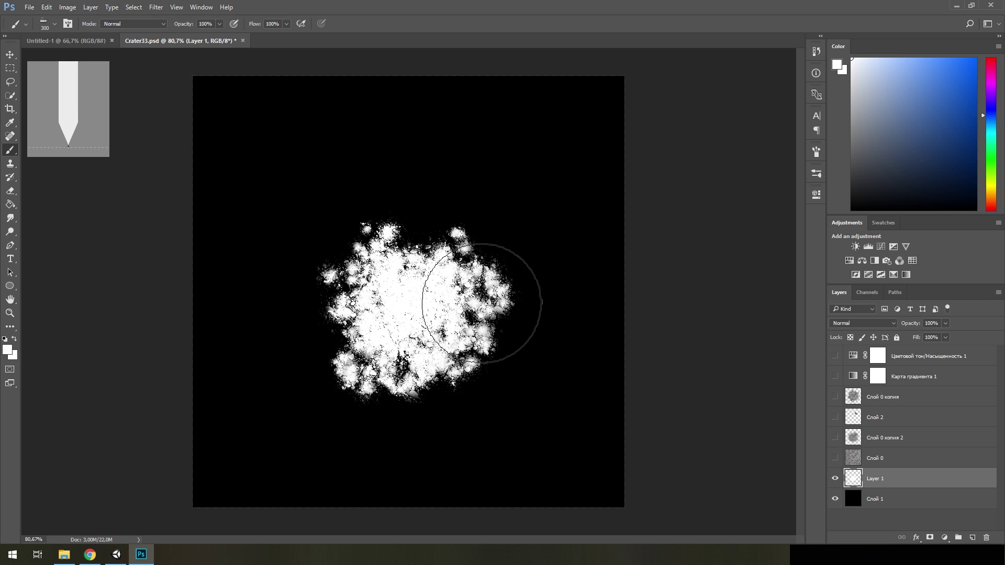
key("ctrl+t")
left_click_drag(522, 410, 636, 497, "alt")
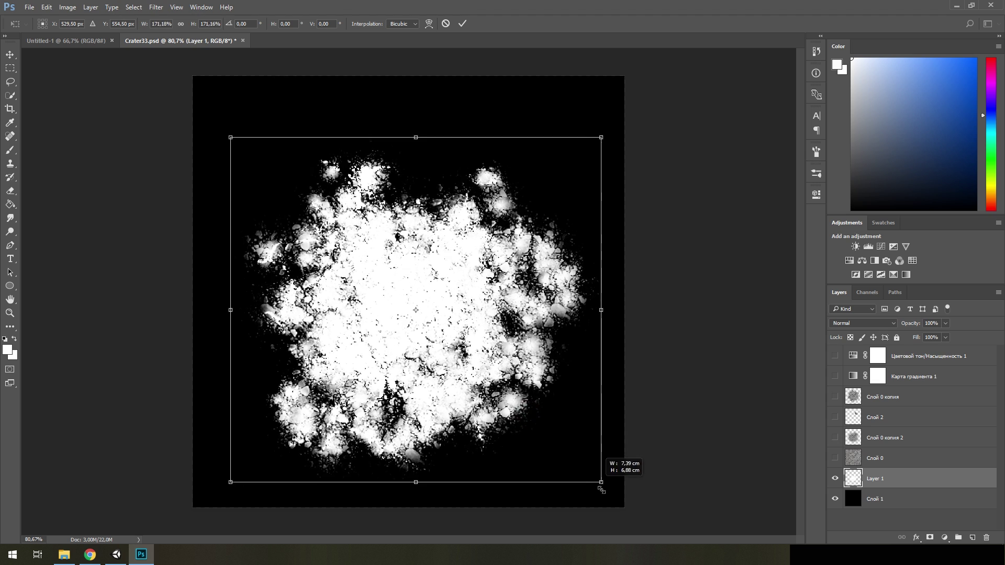
left_click_drag(546, 421, 530, 405)
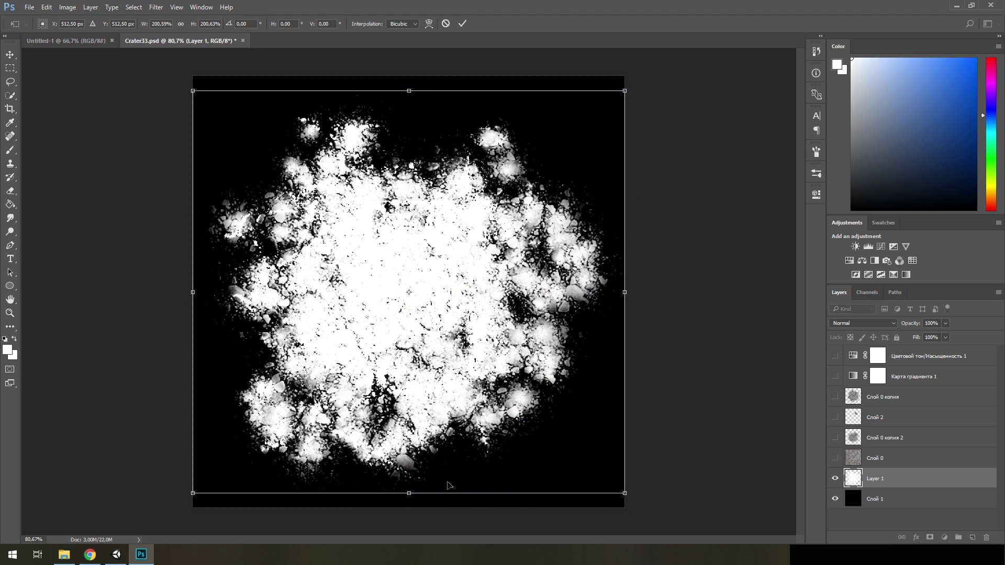
left_click_drag(413, 493, 413, 505)
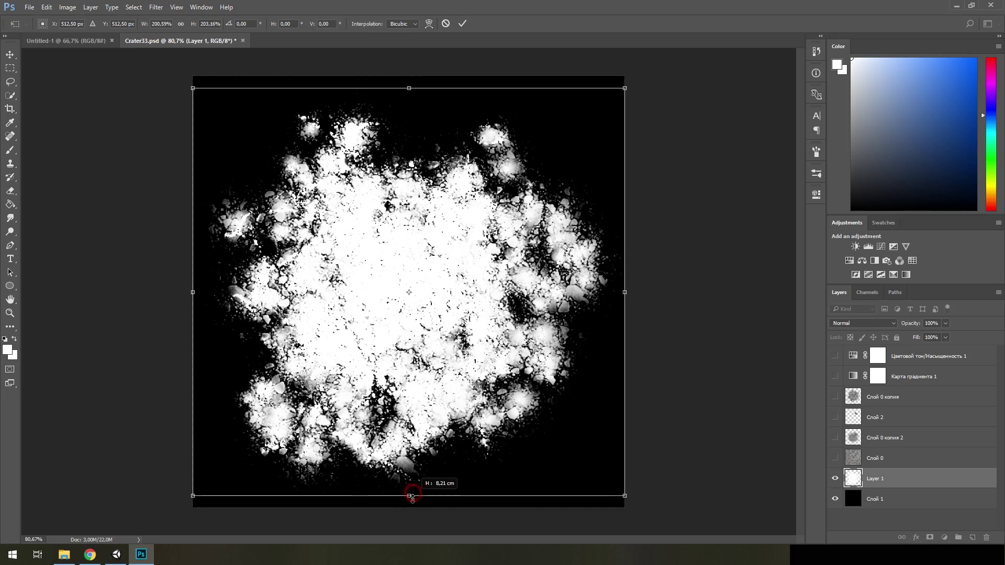
key("Return")
Step: Fade the burst's outer edges with a 600px eraser
key("b")
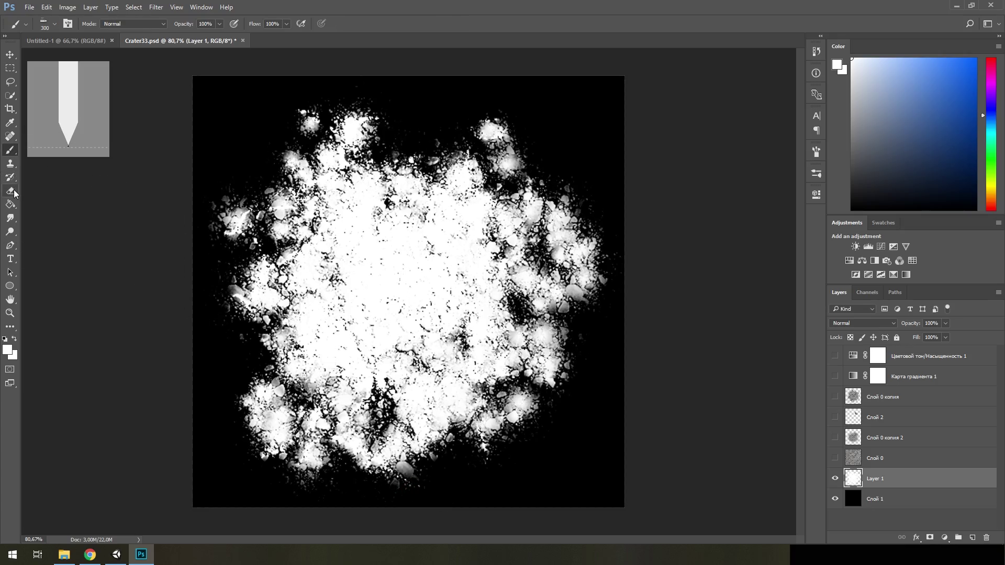
left_click(14, 192)
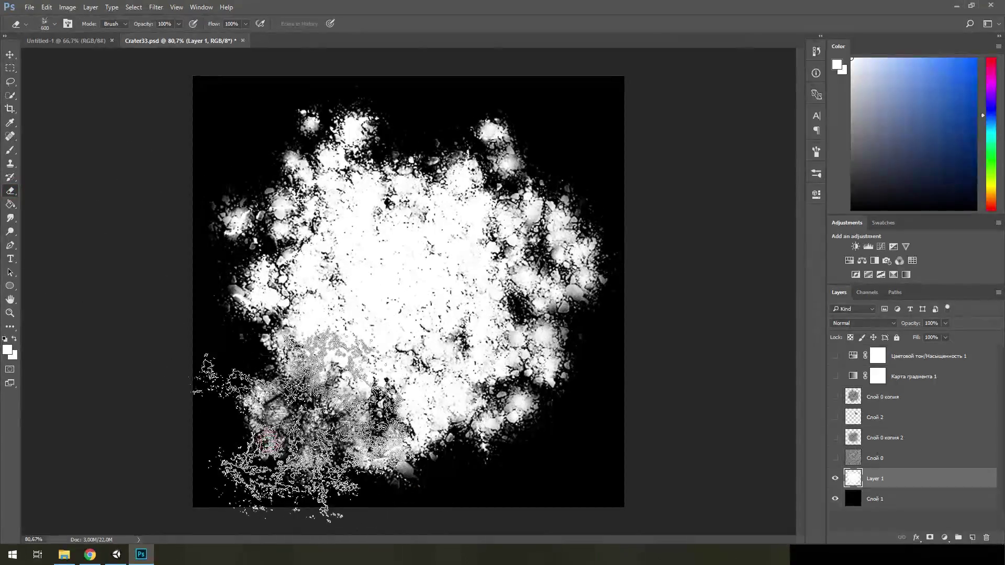
mouse_move(293, 429)
left_mouse_down()
mouse_move(267, 157)
mouse_move(190, 378)
mouse_move(488, 438)
left_mouse_up()
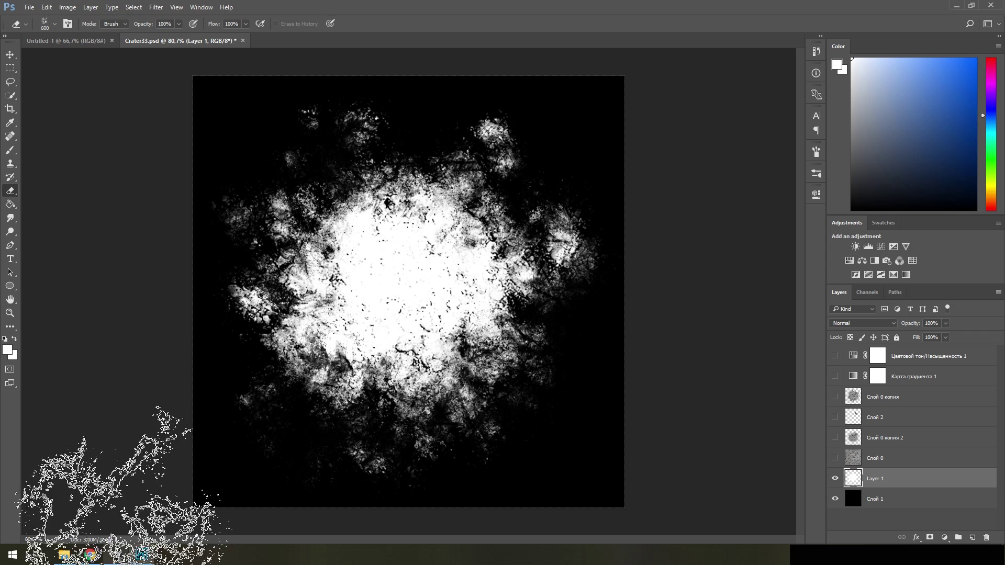
Step: Look through Google image results for ground cracks, then return to Crater33.psd
left_click(90, 555)
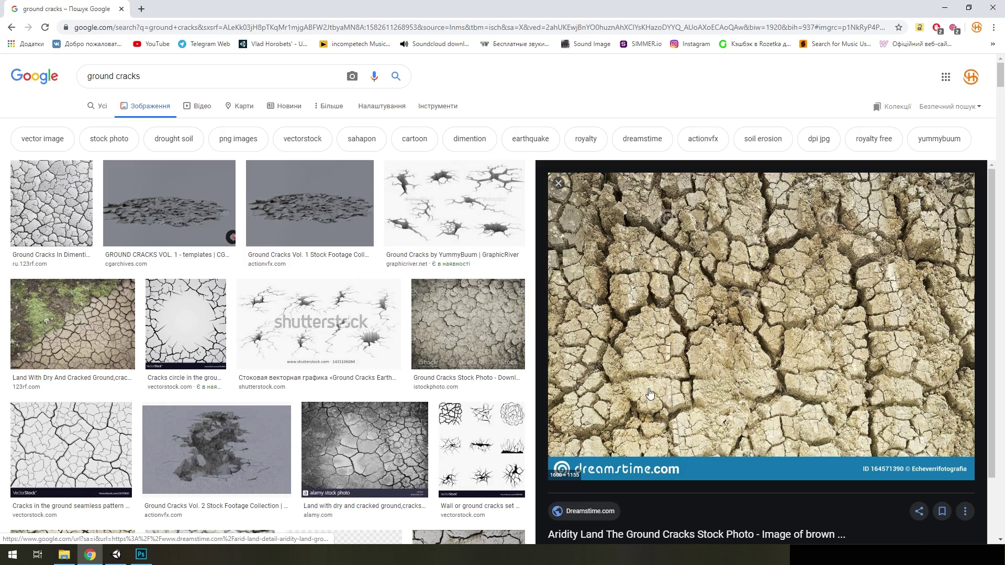
scroll(803, 312, "down", 3)
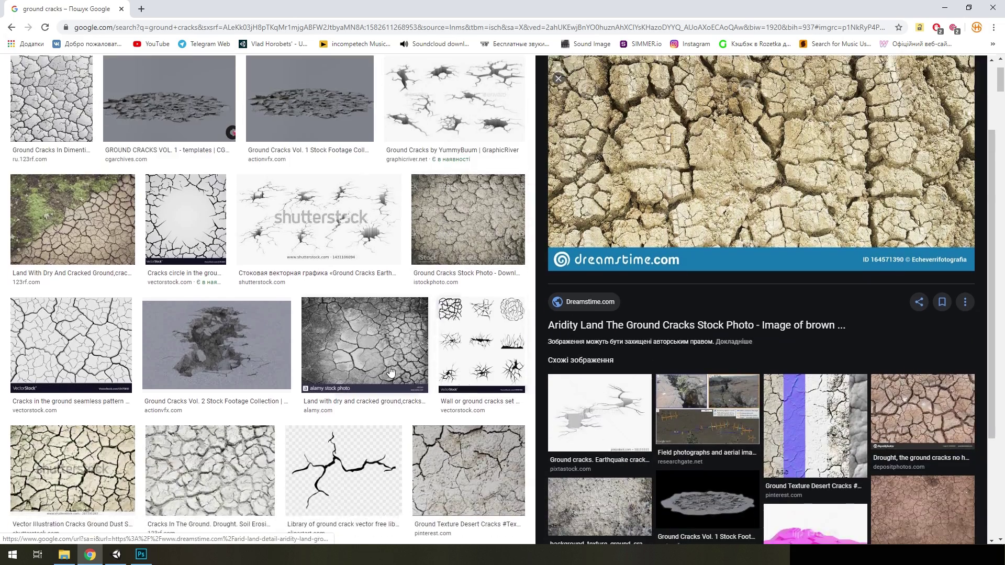
key("alt+Tab")
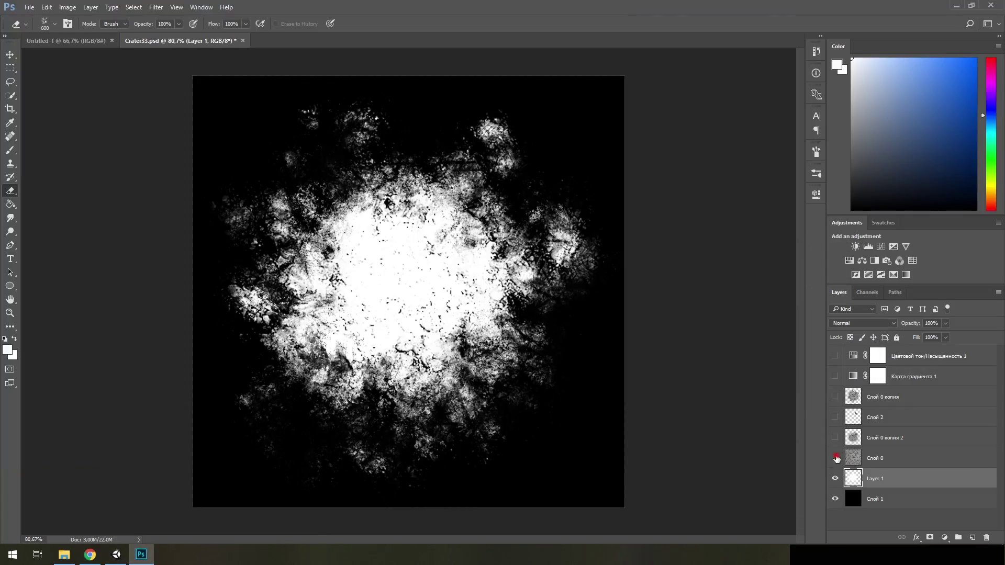
Step: Paste the cracked-mud texture into the burst shape as Layer 2 and hide the original mud layer
left_click(835, 458)
left_click(835, 460)
left_click(834, 479)
left_click(836, 459)
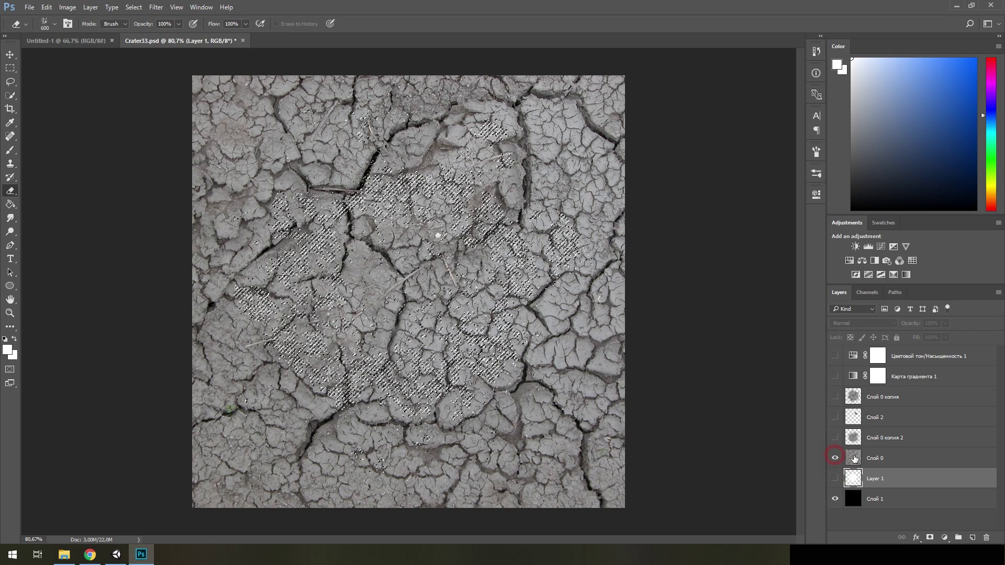
left_click(862, 466)
key("ctrl+v")
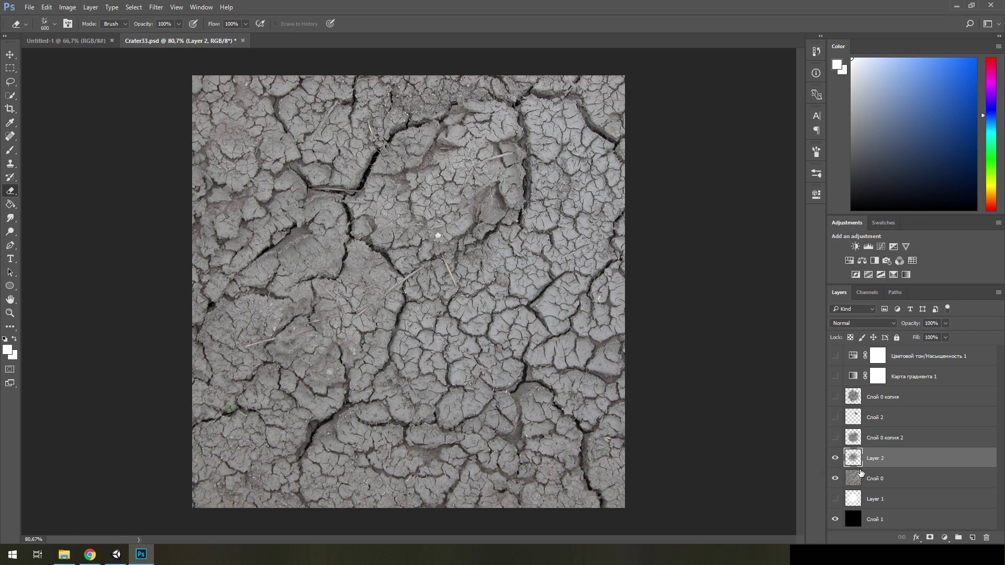
left_click(834, 478)
scroll(459, 292, "down", 2, "alt")
scroll(459, 292, "up", 4, "alt")
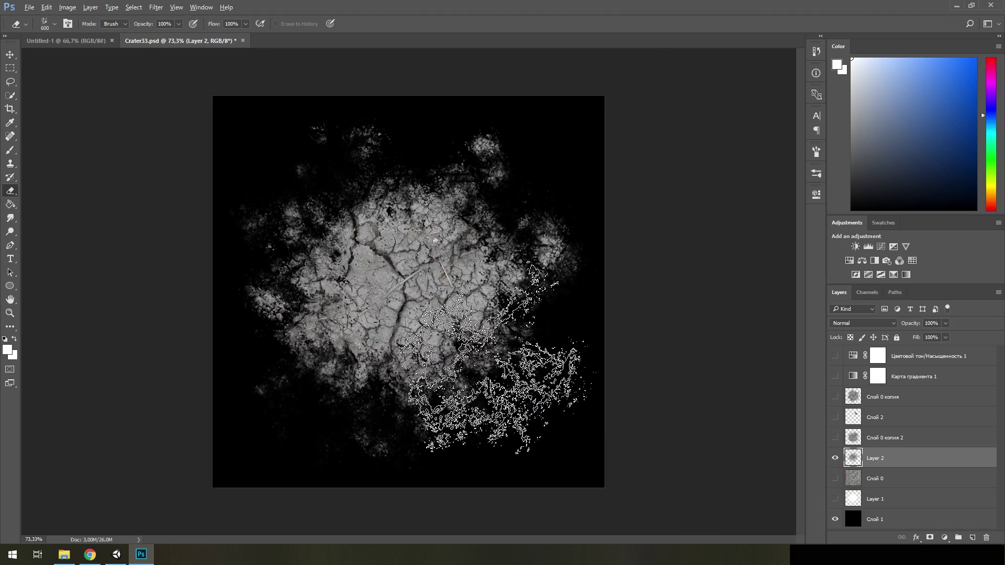
scroll(460, 291, "down", 2, "alt")
key("ctrl+d")
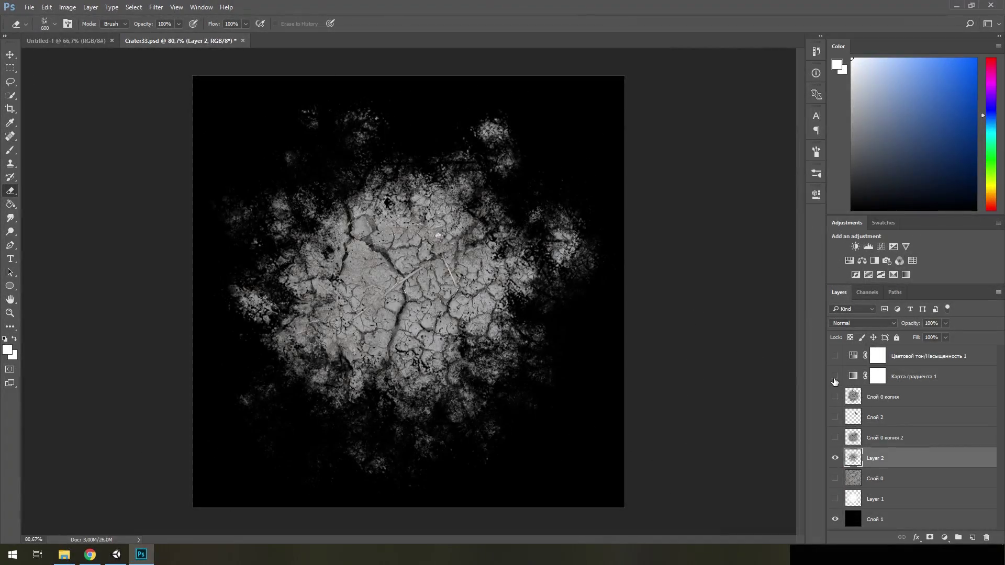
Step: Enable the Gradient Map and Hue/Saturation adjustments, hide the black background, and reposition Layer 2
left_click(836, 377)
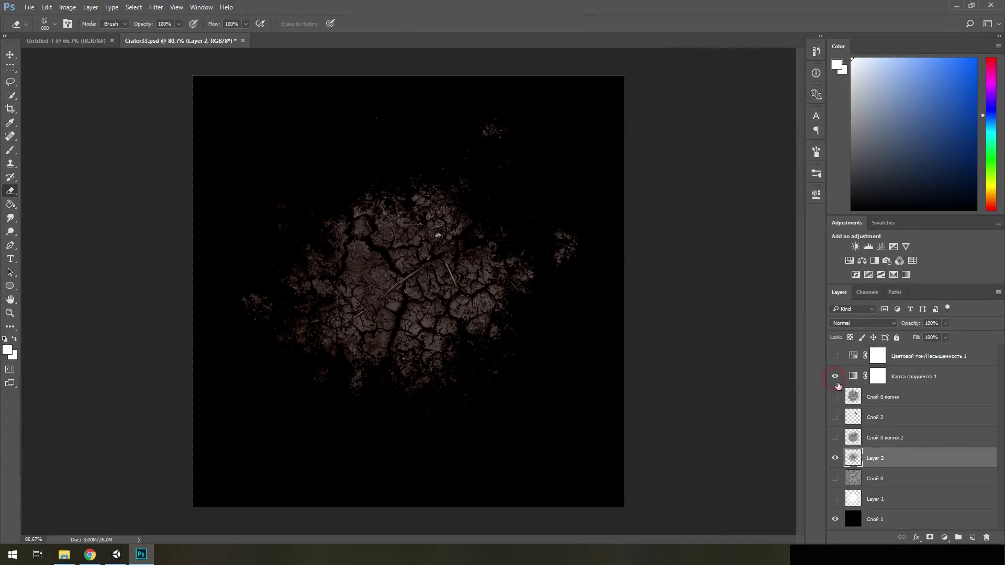
left_click(836, 356)
scroll(409, 292, "down", 2, "alt")
scroll(409, 291, "up", 1, "alt")
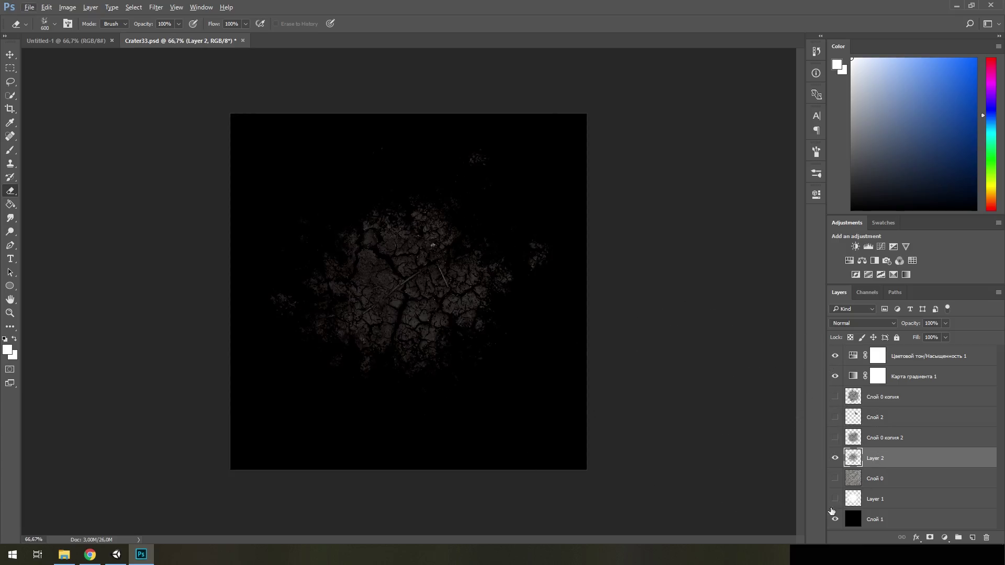
left_click(835, 518)
scroll(450, 292, "up", 3, "alt")
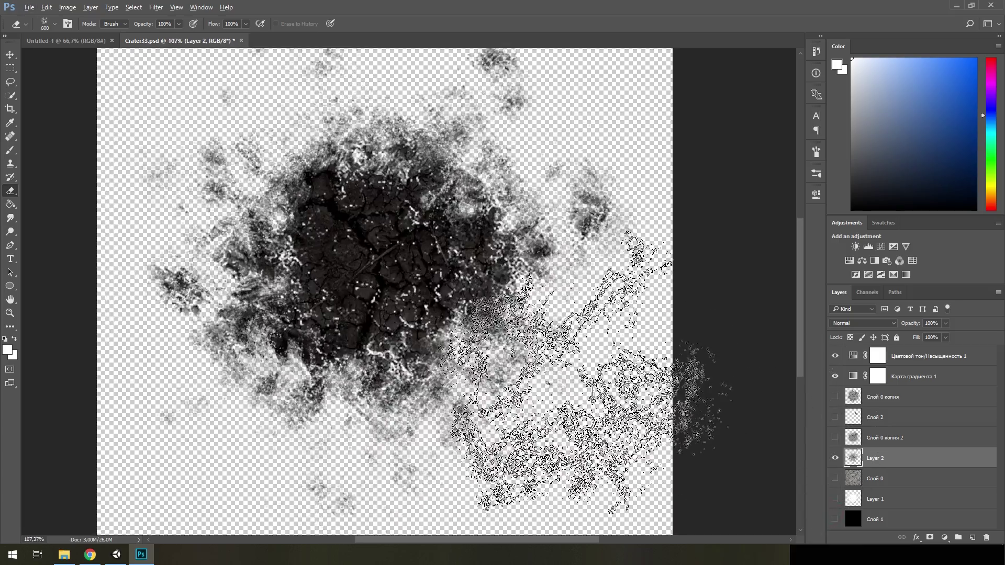
scroll(451, 292, "down", 3, "alt")
mouse_move(526, 318)
left_mouse_down("ctrl")
mouse_move(408, 356)
mouse_move(437, 298)
mouse_move(125, 560)
left_mouse_up("ctrl")
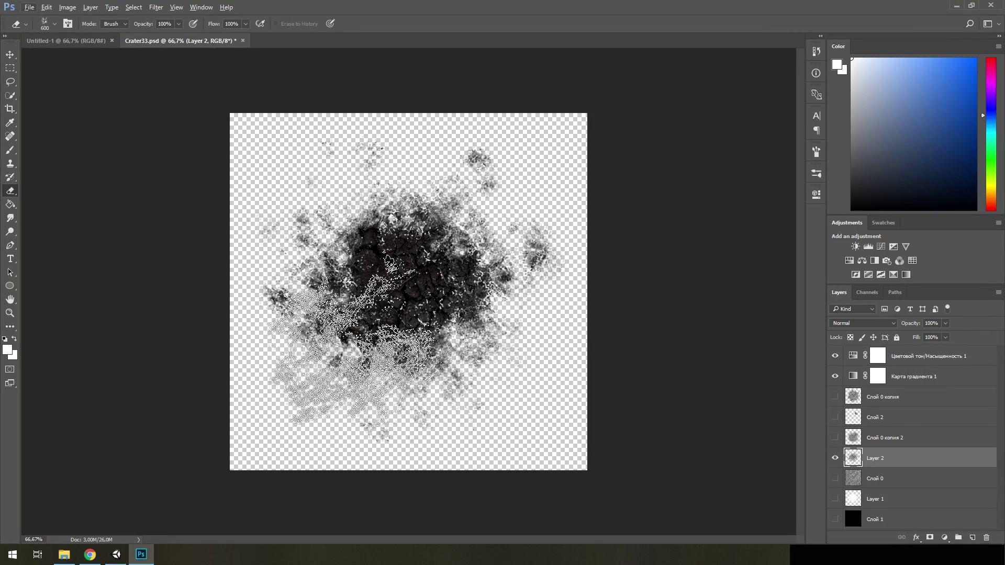
Step: Back in Unity, preview the Crater36 texture image
left_click(125, 560)
double_click(161, 451)
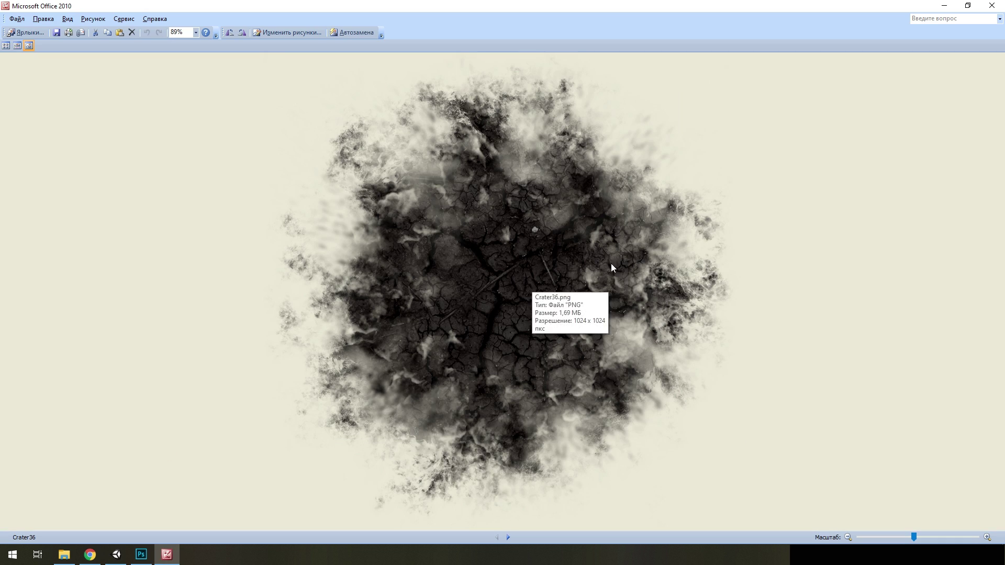
left_click(991, 4)
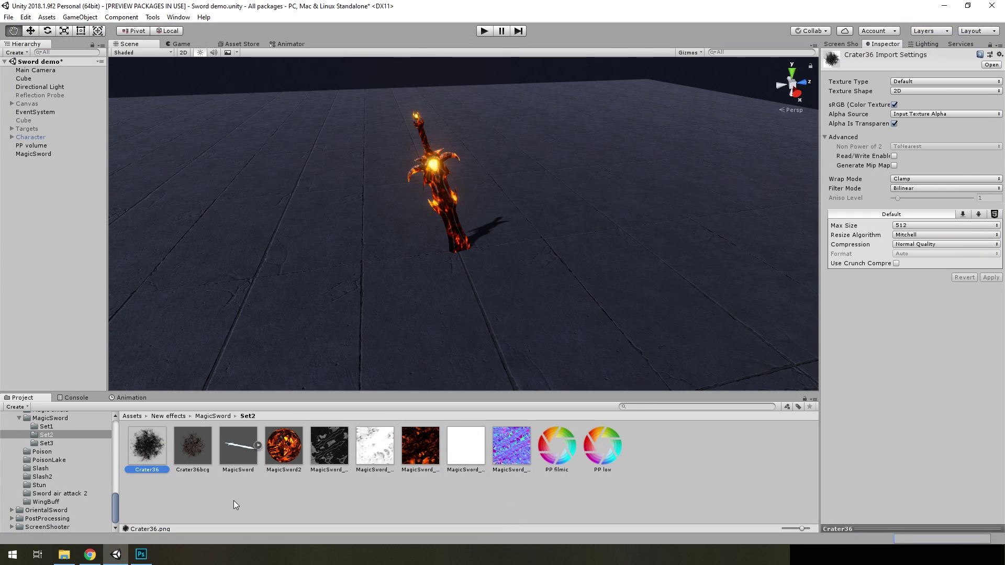
Step: Create a new particle system named GroundCracks
left_click(233, 504)
left_click_drag(352, 288, 418, 255, "alt")
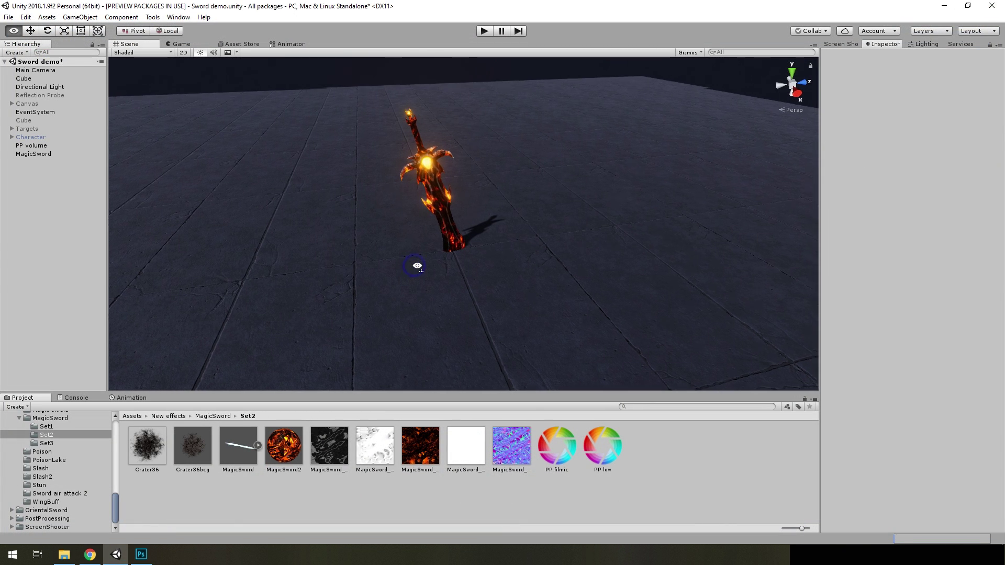
right_click(70, 198)
left_click(106, 315)
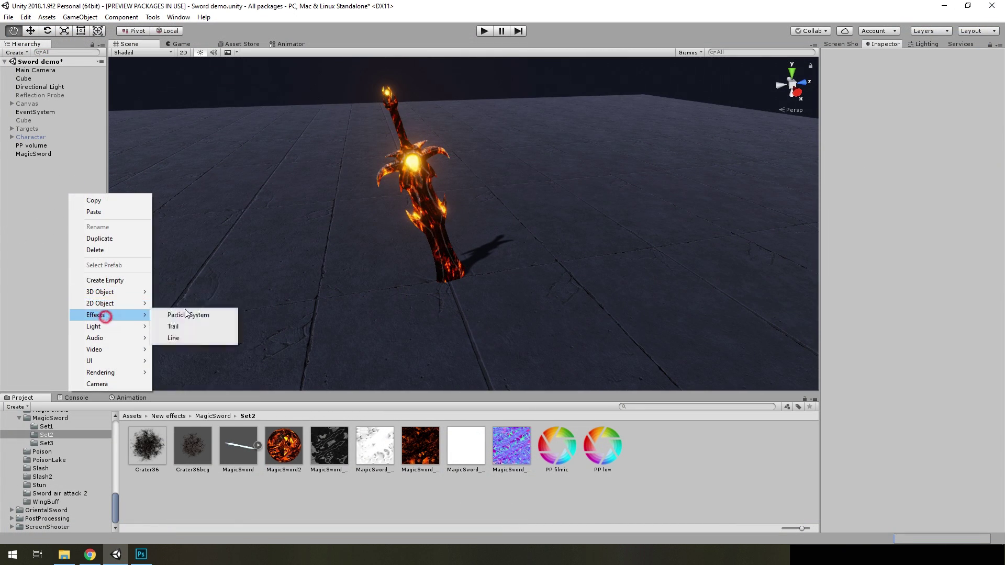
left_click(186, 314)
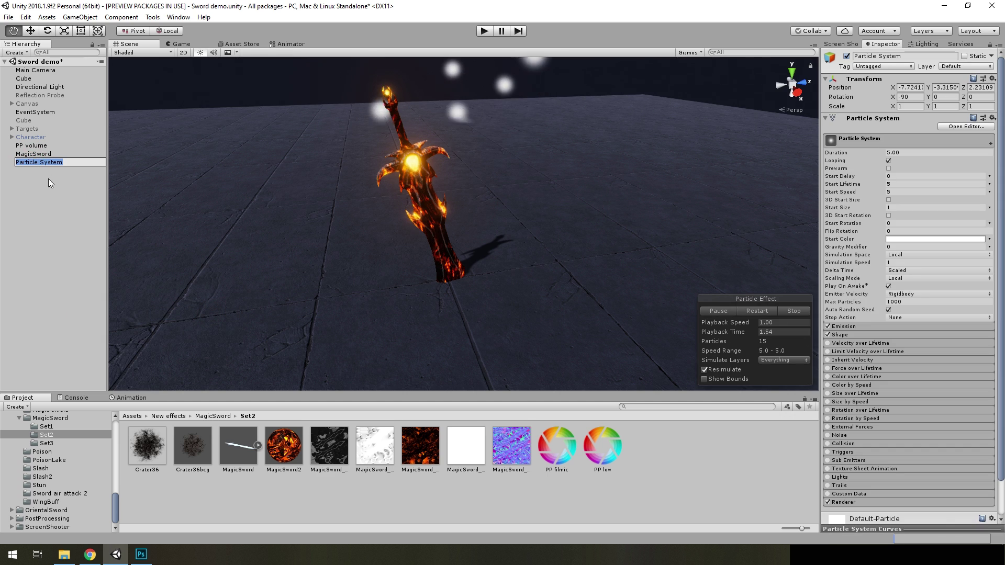
type("G")
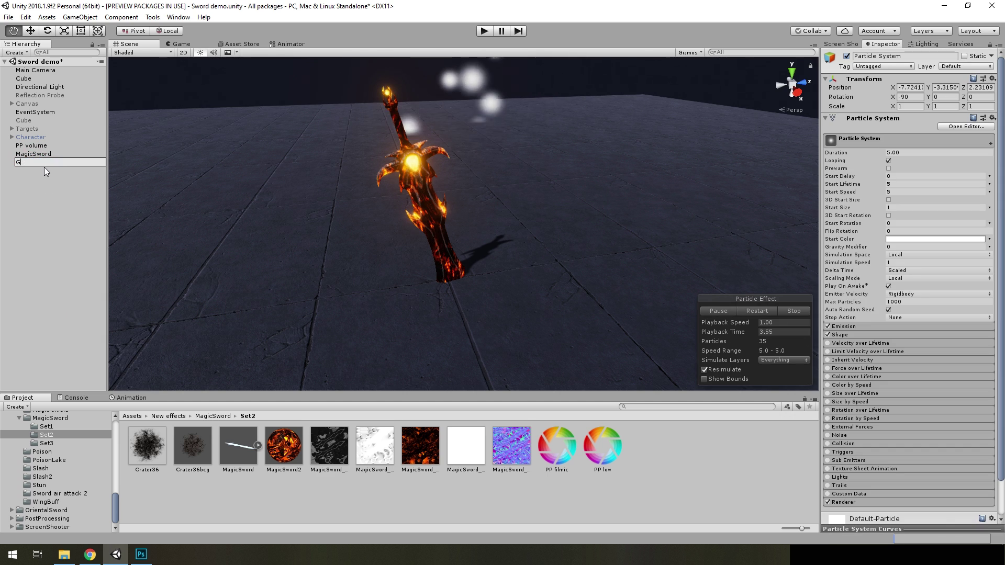
type("roundC")
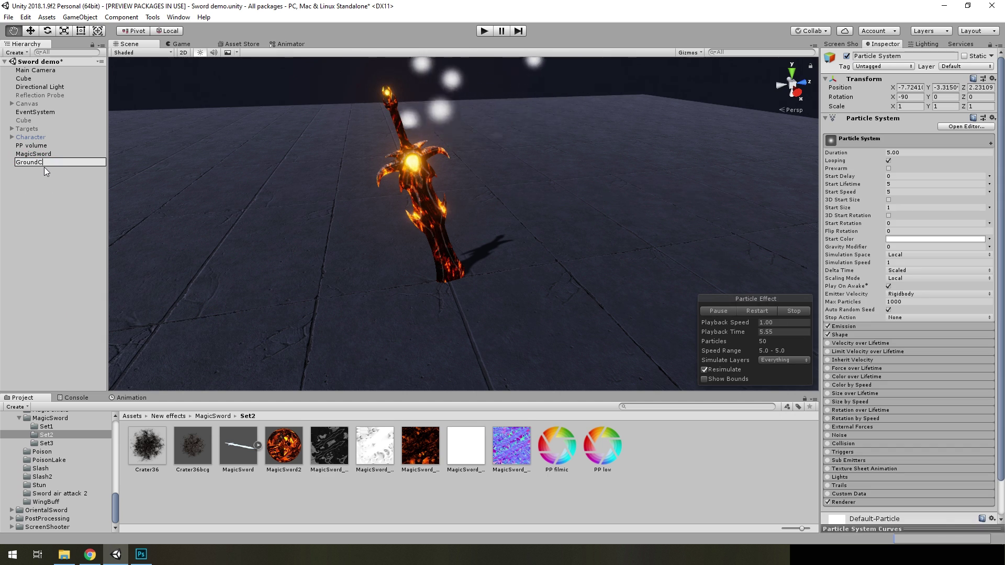
type("racks")
key("Return")
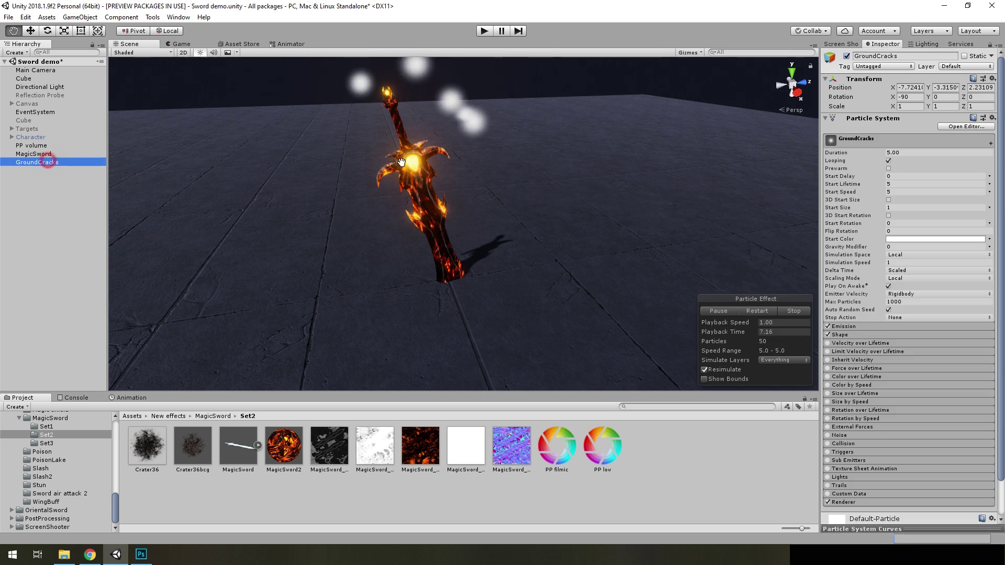
Step: Set Start Speed to 0, reset the Transform, and set Position Y to 0.01
scroll(899, 172, "down", 3)
left_click(899, 163)
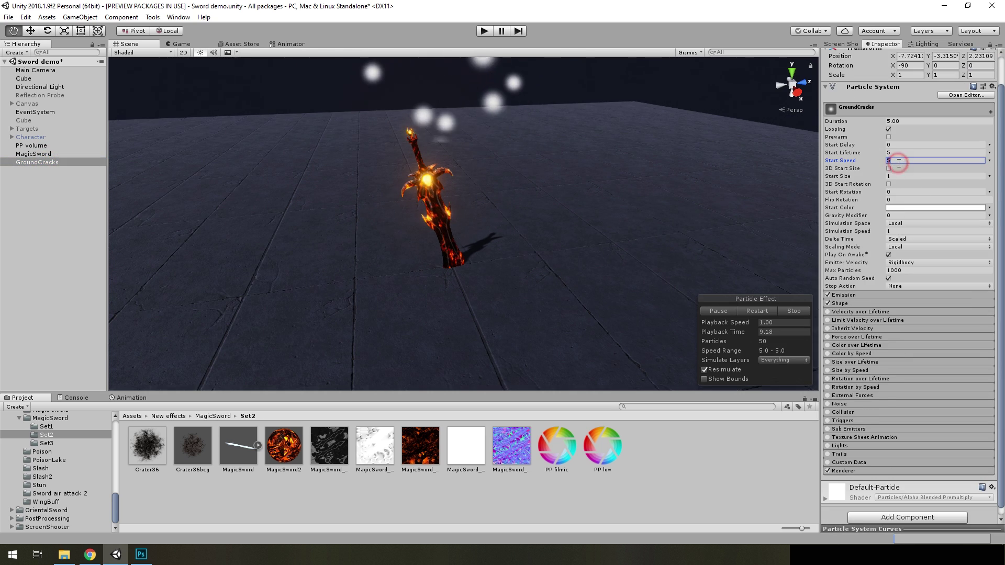
type("0")
scroll(896, 178, "up", 3)
right_click(899, 80)
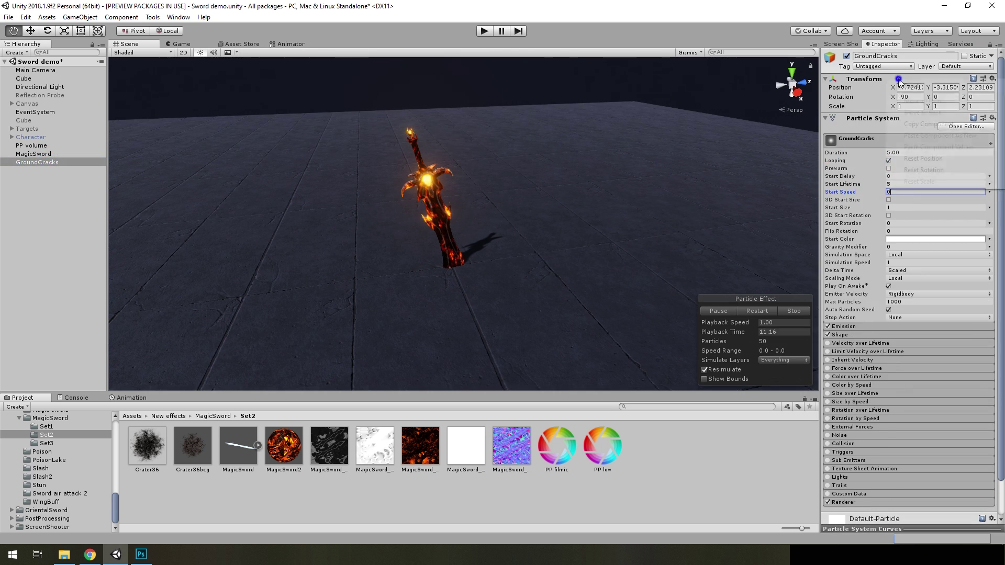
left_click(944, 84)
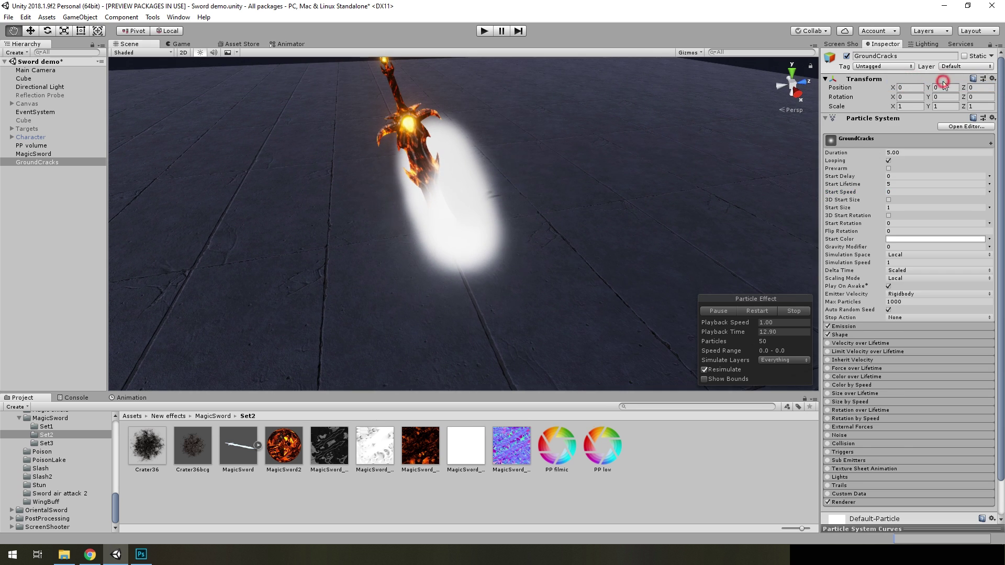
left_click(941, 87)
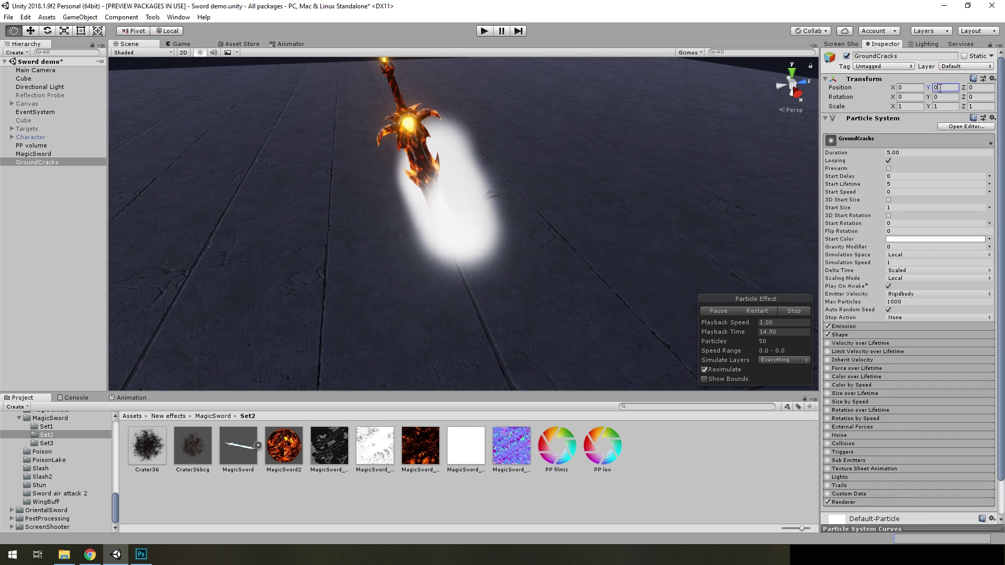
type(".01")
Step: Set Rate over Time 0 with one burst of 1, Duration and Start Lifetime 50, Start Size 3.5
scroll(928, 313, "down", 2)
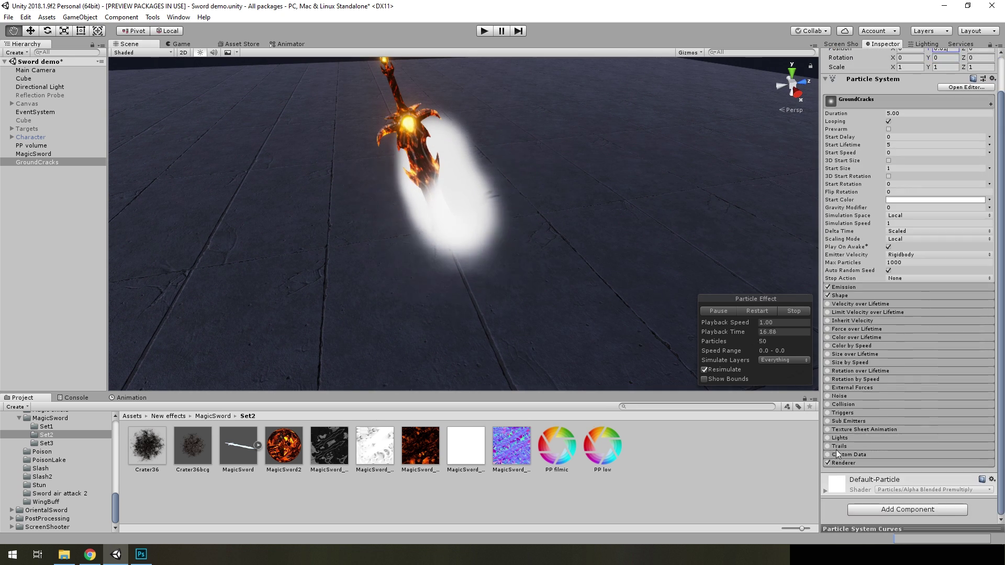
left_click(856, 288)
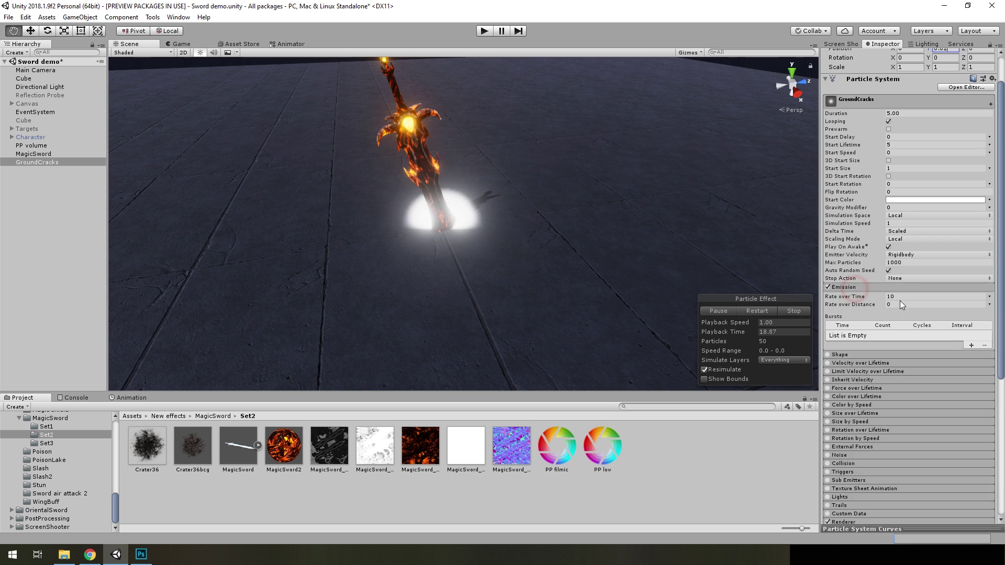
left_click(907, 295)
type("0")
left_click(971, 345)
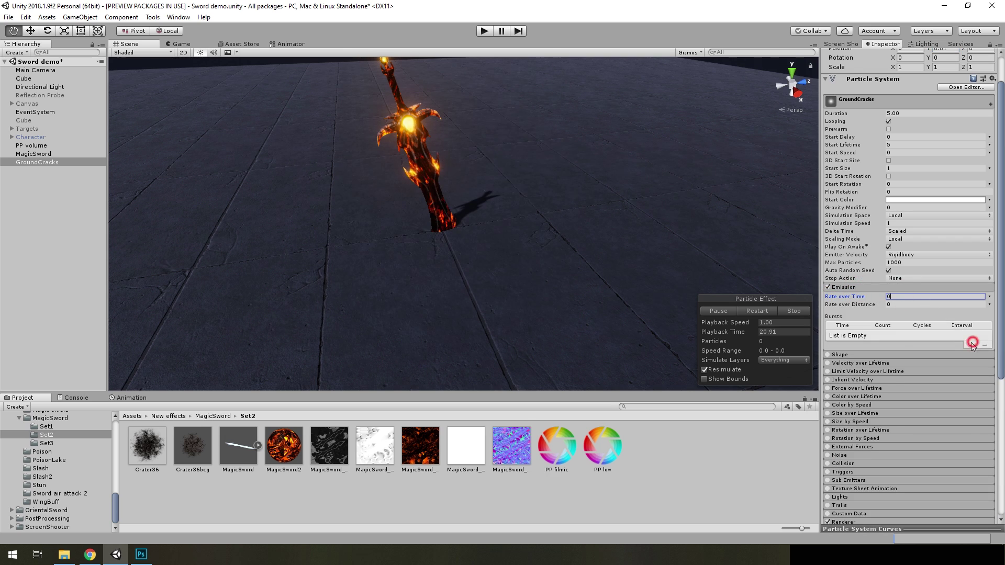
left_click(882, 336)
type("1")
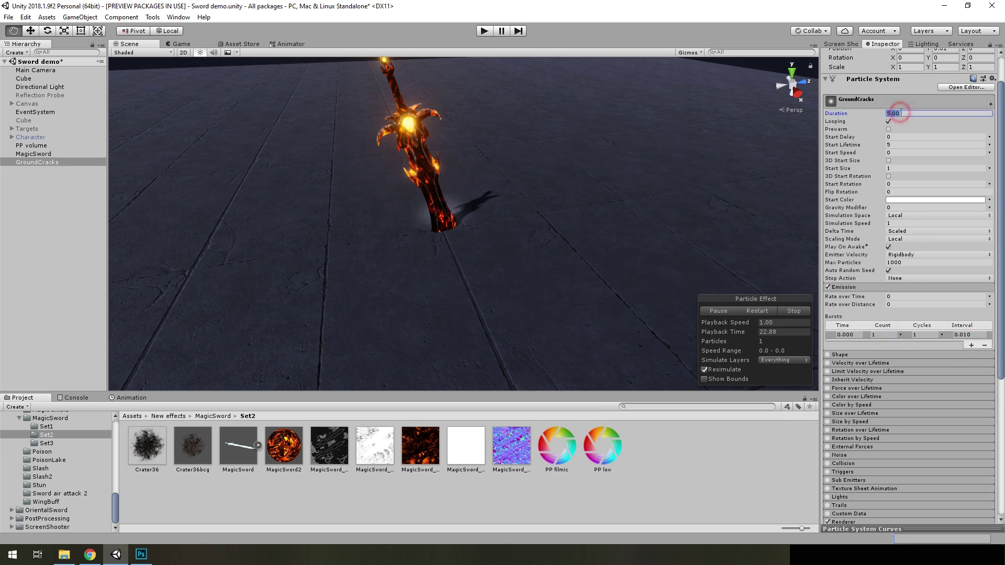
type("0")
left_click(895, 146)
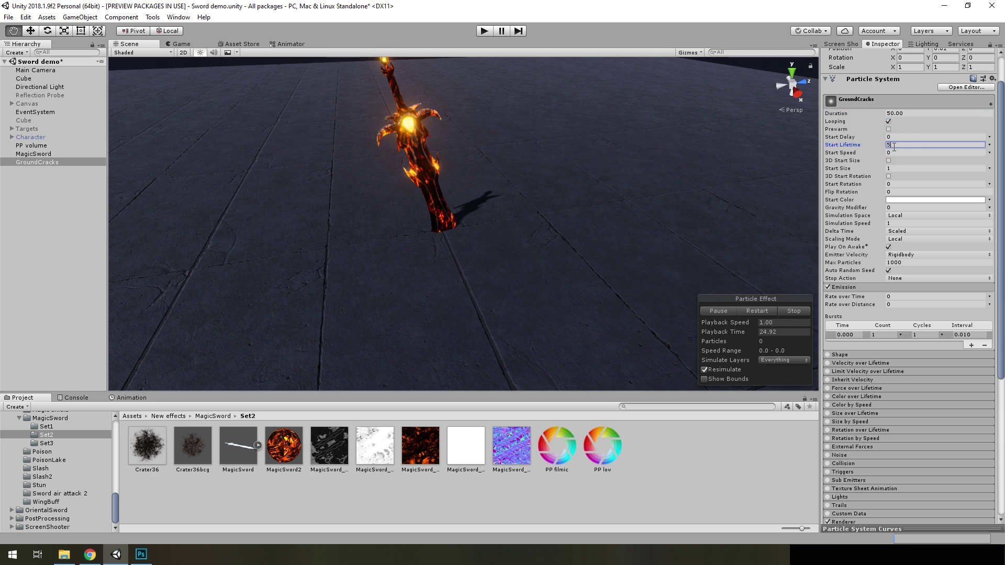
type("0")
left_click_drag(544, 186, 541, 193, "alt")
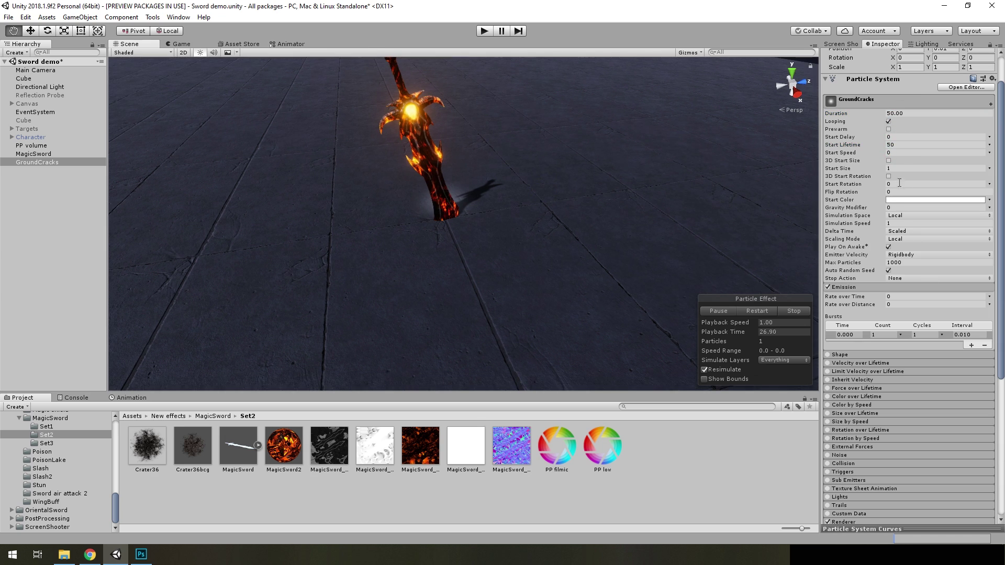
type("3.5")
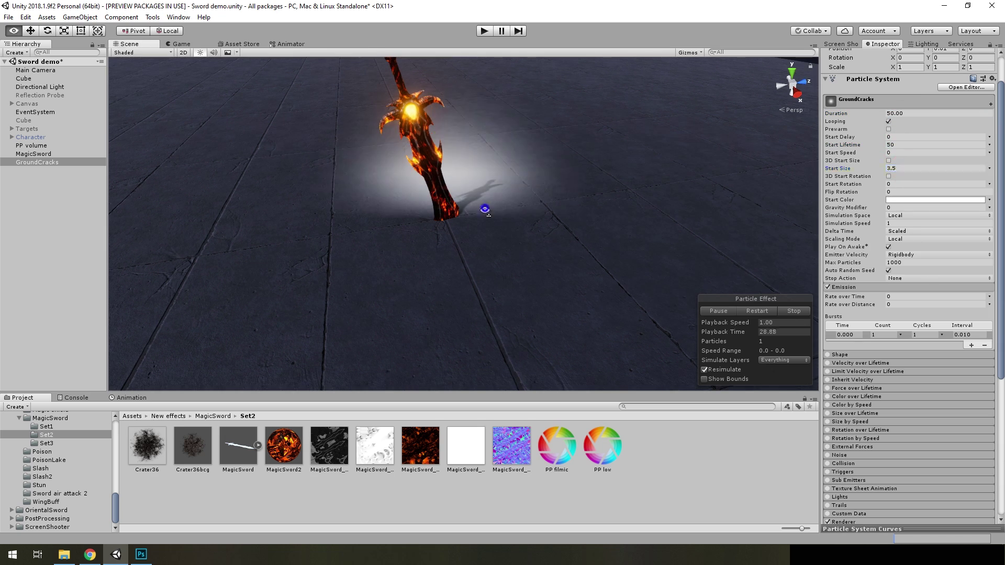
scroll(898, 350, "down", 5)
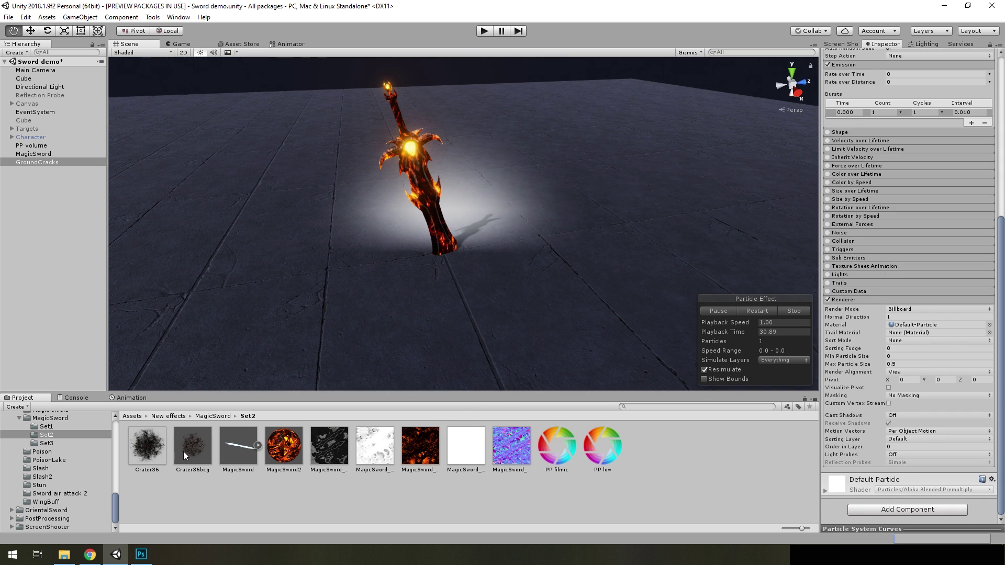
Step: Assign Crater36bcg as the GroundCracks Renderer material
left_click_drag(183, 451, 914, 324)
left_click_drag(526, 229, 511, 224, "alt")
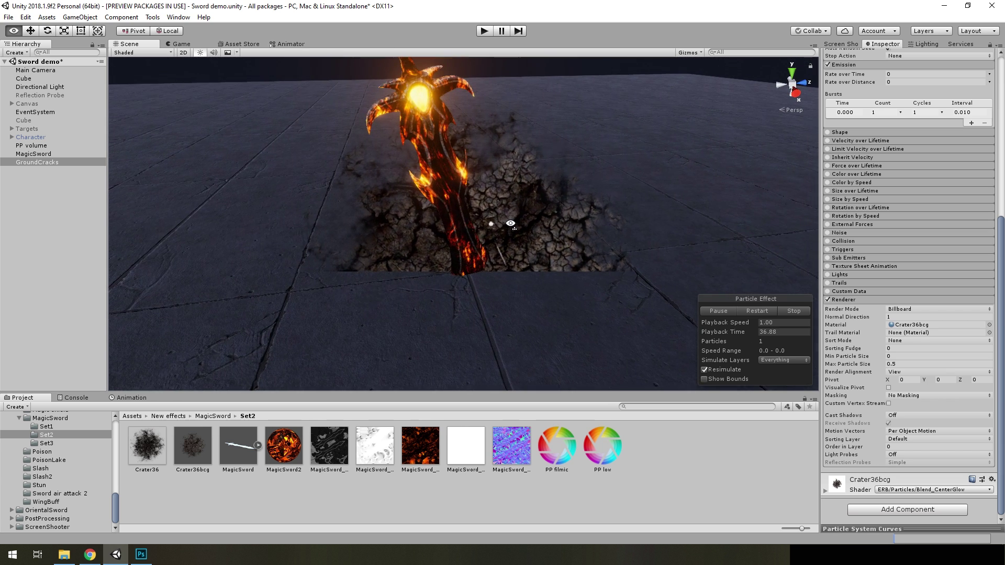
left_click_drag(654, 303, 449, 279, "alt")
scroll(448, 278, "down", 3)
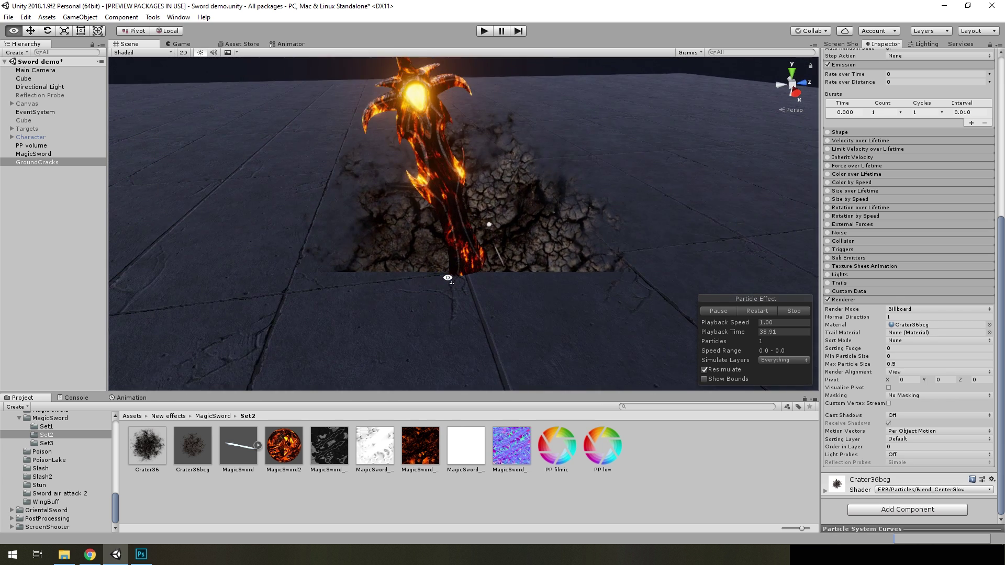
scroll(447, 278, "up", 5)
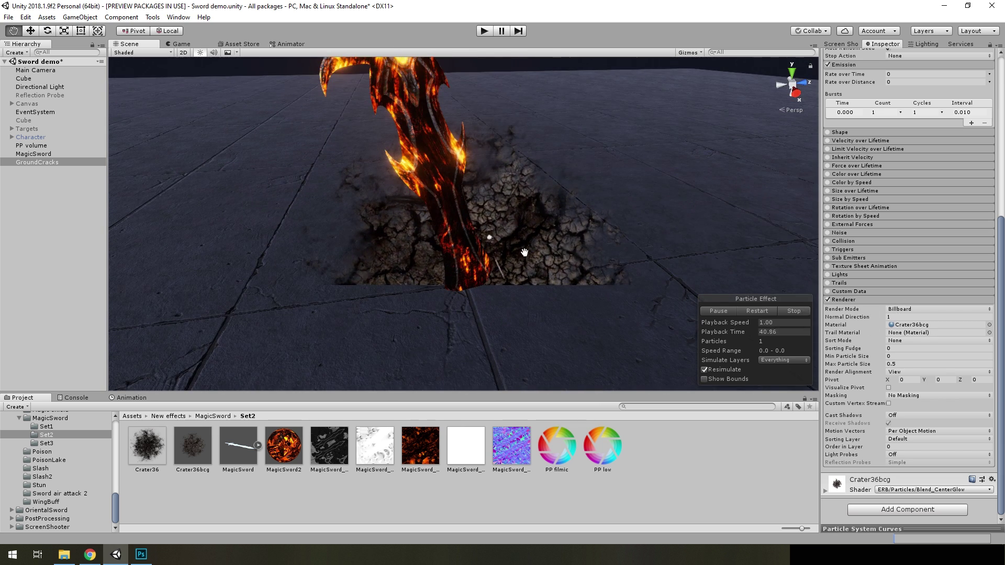
Step: Set Max Particle Size to 32 and Render Alignment to Local
left_click(902, 364)
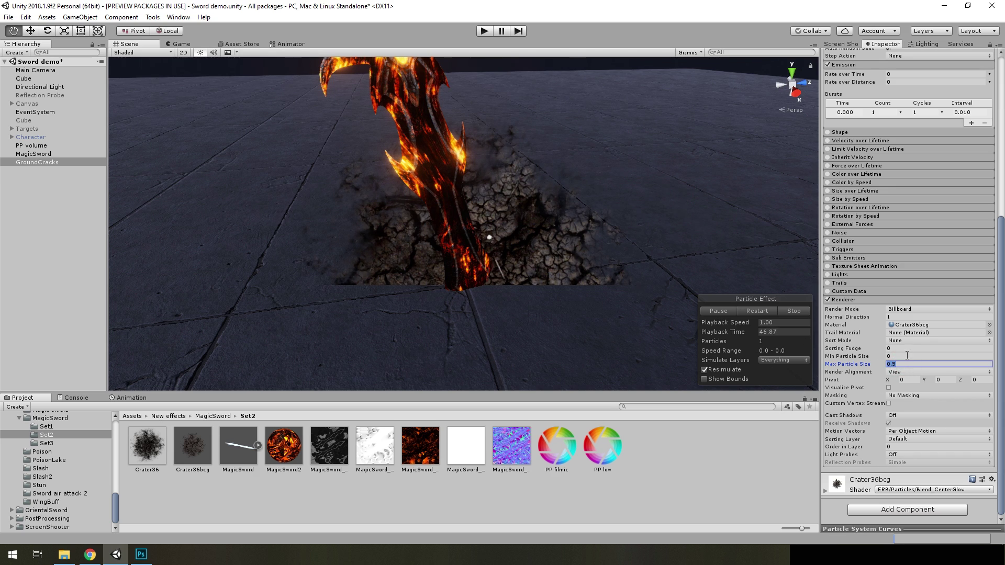
type("32")
scroll(507, 206, "up", 2)
scroll(487, 267, "down", 3)
scroll(507, 206, "up", 3)
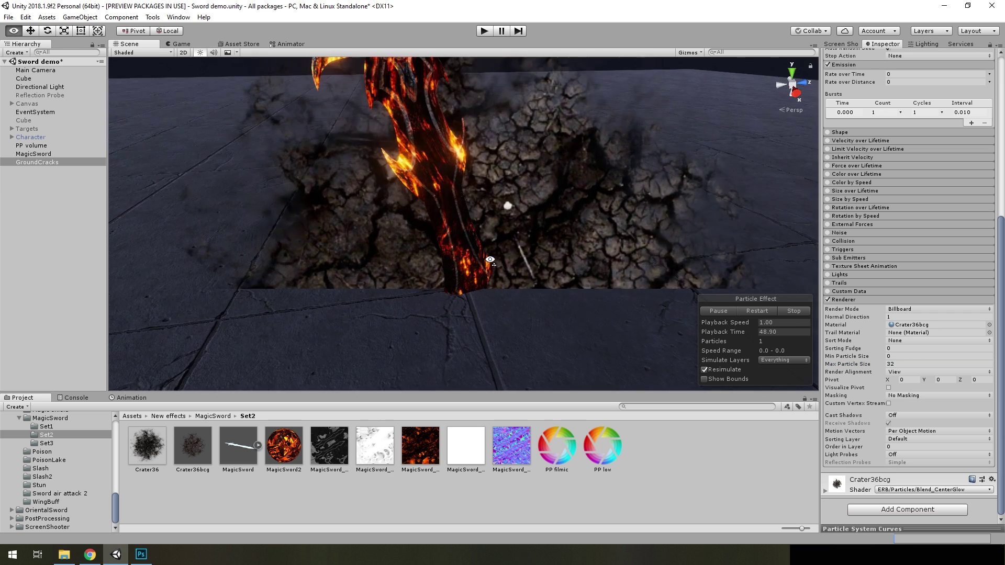
scroll(490, 260, "down", 3)
scroll(490, 260, "up", 1, "alt")
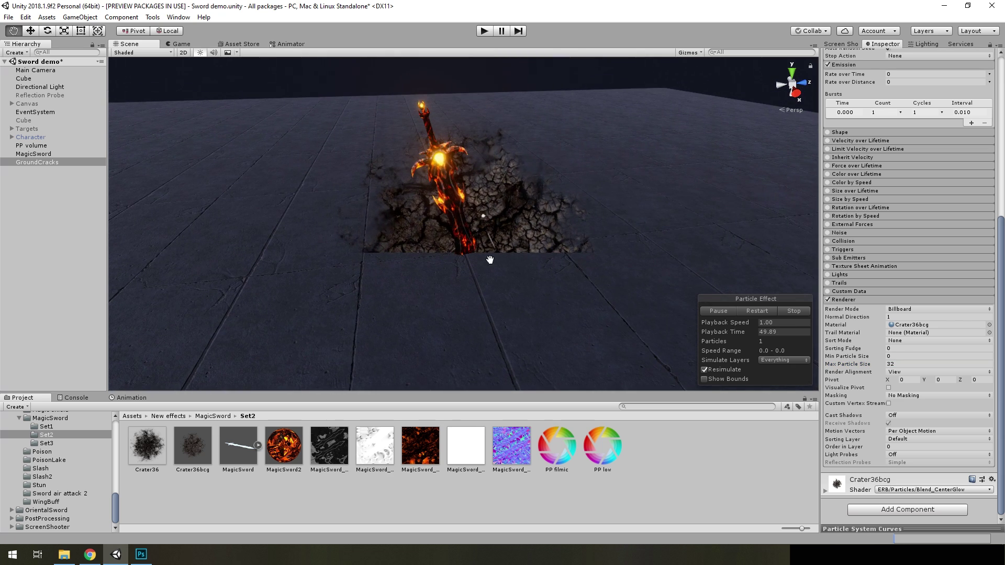
left_click(901, 373)
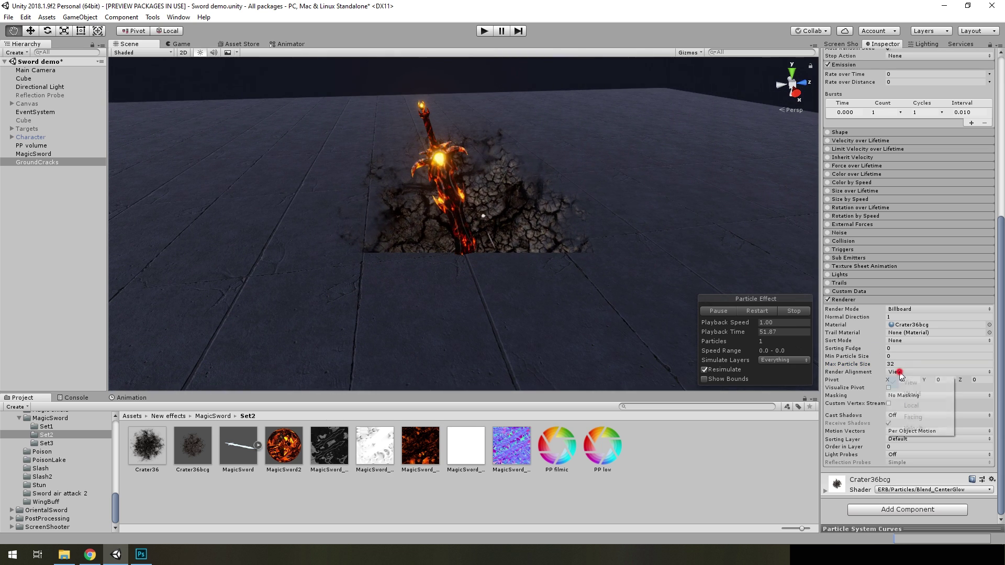
left_click(912, 412)
scroll(926, 253, "up", 10)
scroll(902, 231, "up", 1)
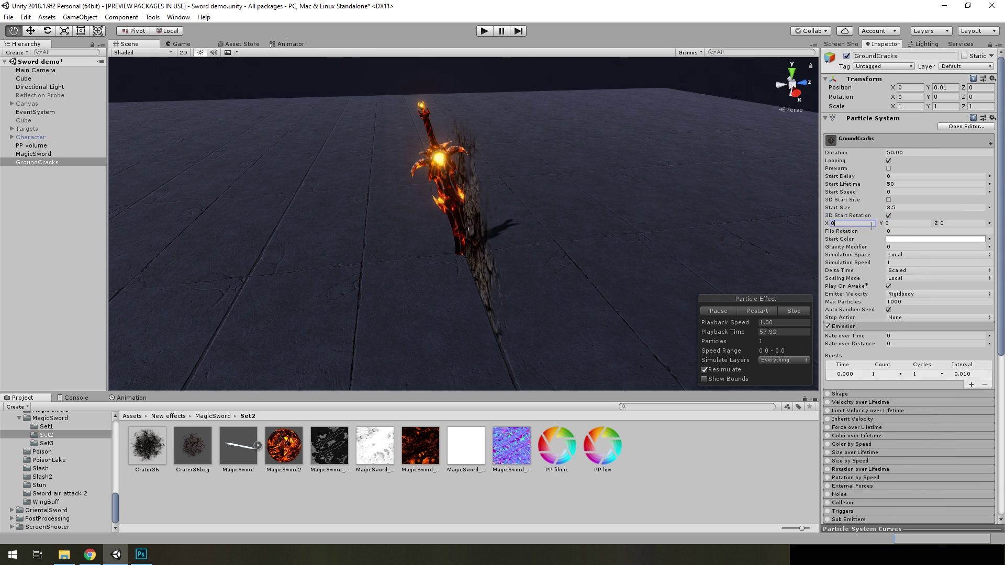
Step: Set 3D Start Rotation X to -90 and pick a dark swatch as the start colour
type("90")
key("Return")
scroll(474, 214, "down", 3)
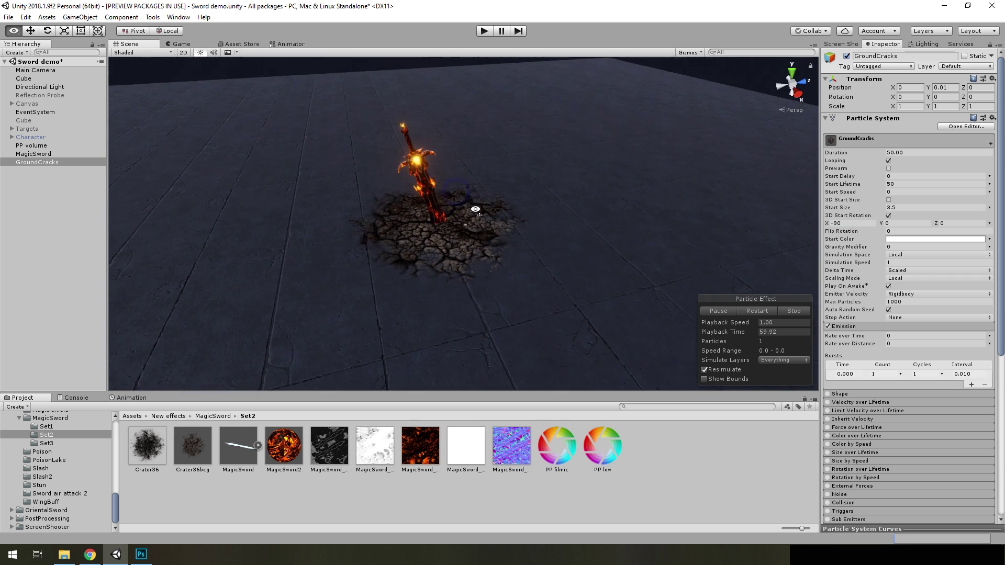
scroll(474, 214, "up", 4)
left_click(914, 240)
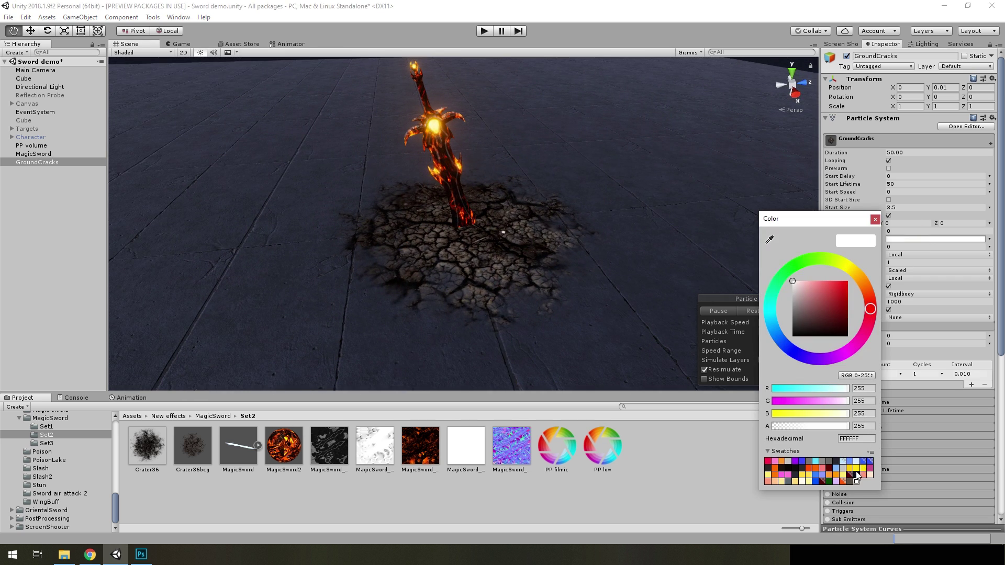
left_click(857, 474)
mouse_move(482, 285)
left_mouse_down("alt")
mouse_move(476, 270)
mouse_move(645, 280)
mouse_move(511, 270)
mouse_move(517, 283)
left_mouse_up("alt")
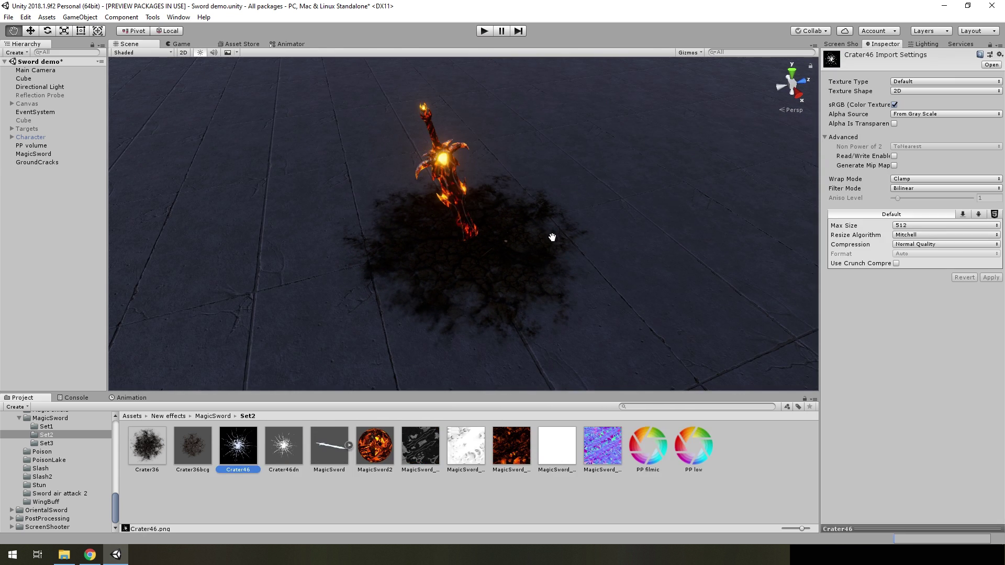
double_click(237, 459)
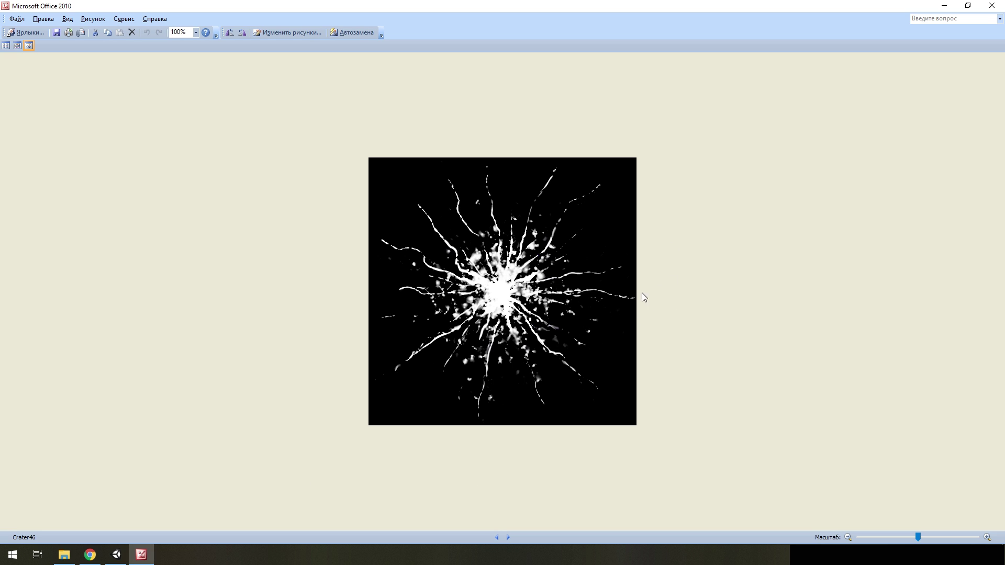
left_click(997, 5)
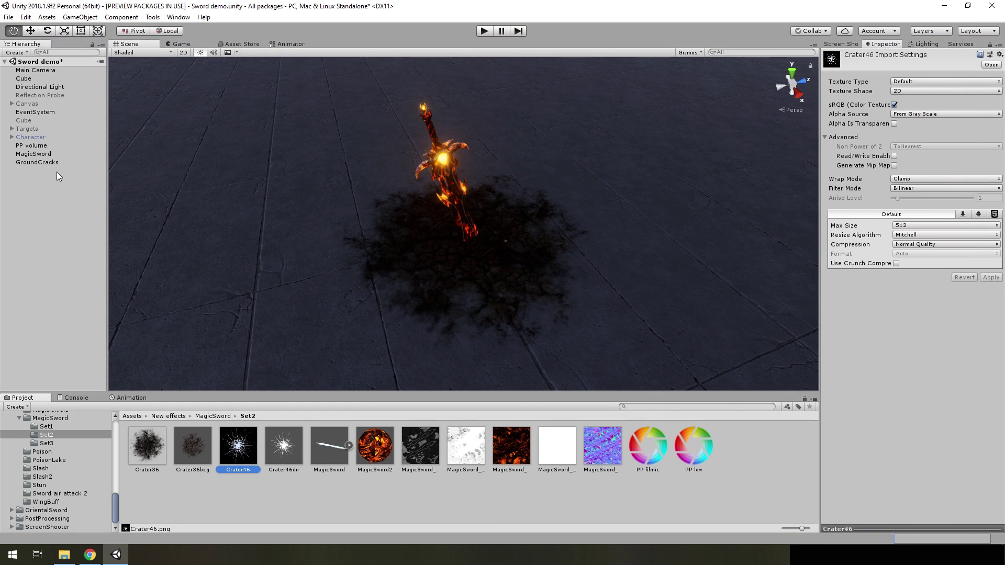
Step: Duplicate GroundCracks, give the copy the Crater46dn material and an FF3300 start colour
left_click(42, 162)
key("ctrl+d")
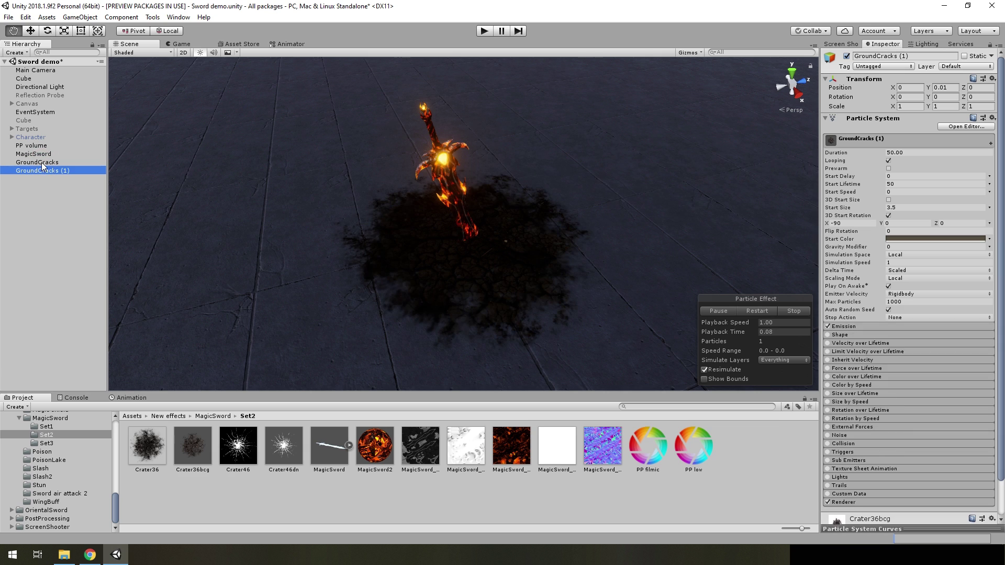
scroll(943, 396, "down", 3)
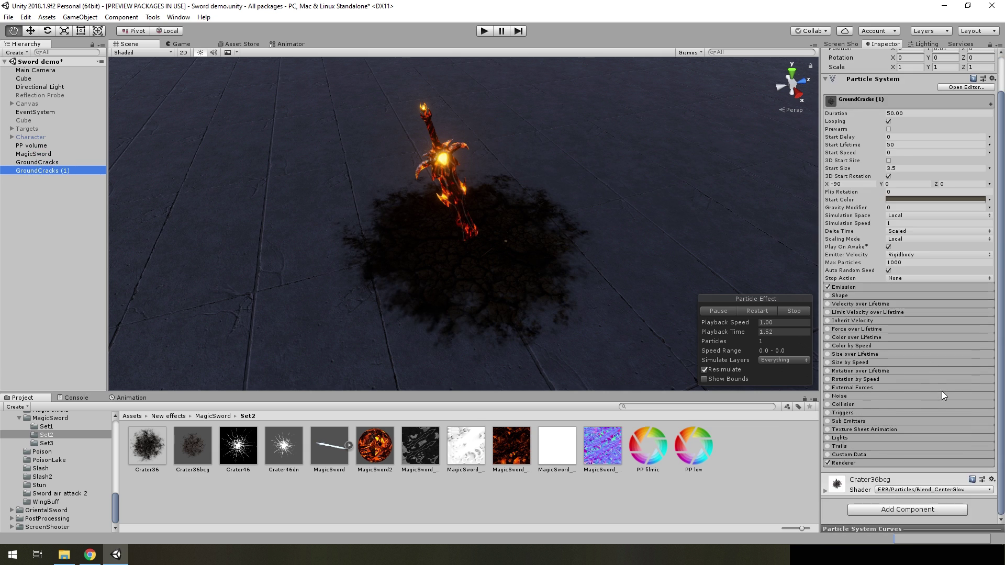
left_click(839, 463)
scroll(908, 366, "down", 5)
mouse_move(284, 445)
left_mouse_down()
mouse_move(920, 338)
mouse_move(919, 325)
left_mouse_up()
scroll(935, 287, "up", 10)
left_click(897, 239)
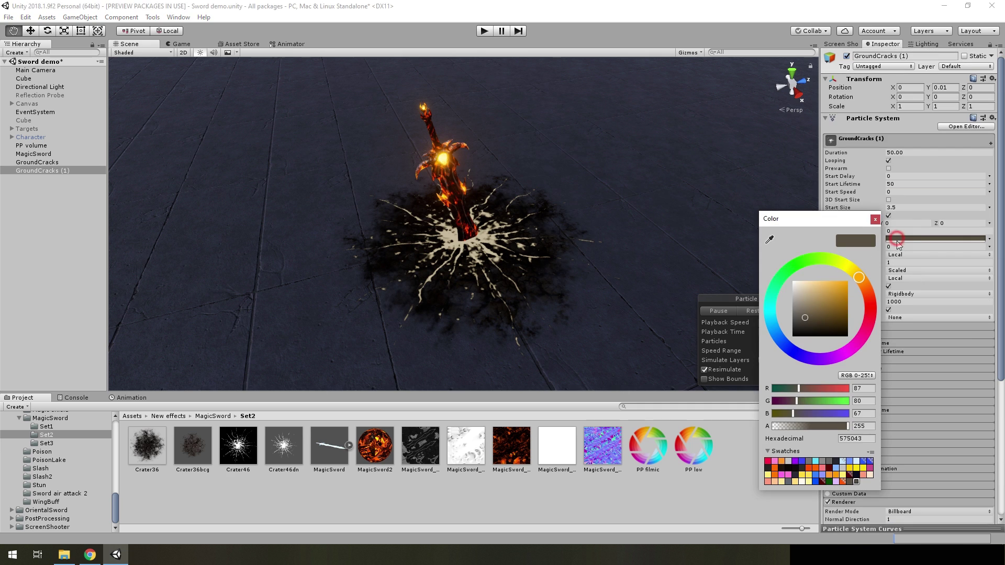
type("FF3300")
left_click(316, 261)
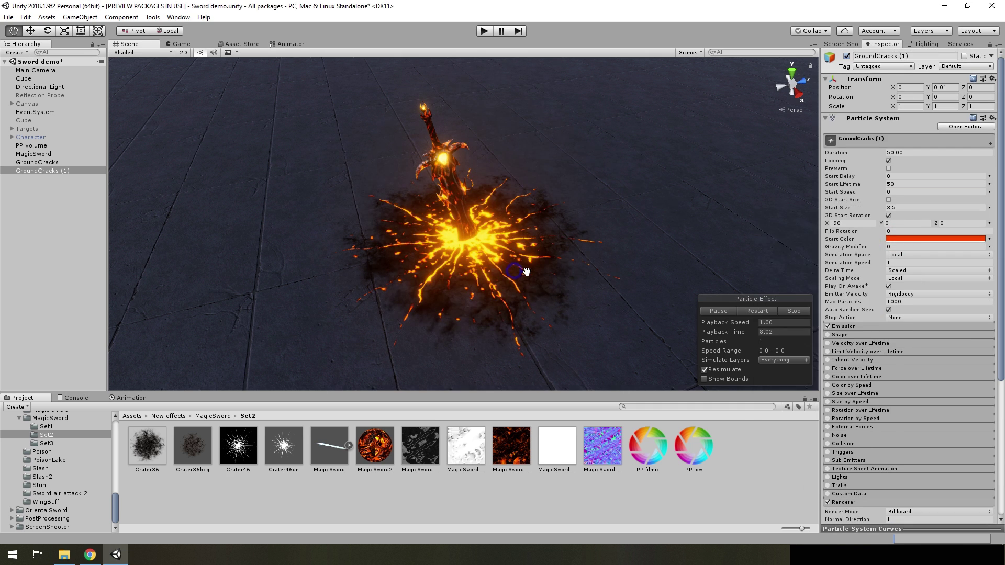
Step: Set the Renderer Sorting Fudge of GroundCracks (1) to 4
left_click(57, 164)
scroll(944, 410, "down", 5)
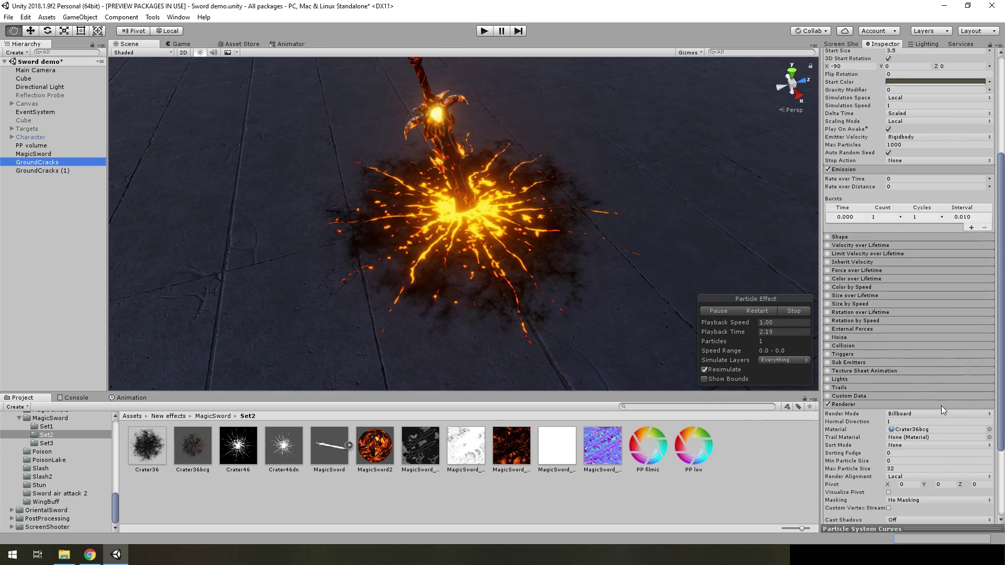
left_click(898, 454)
type("5")
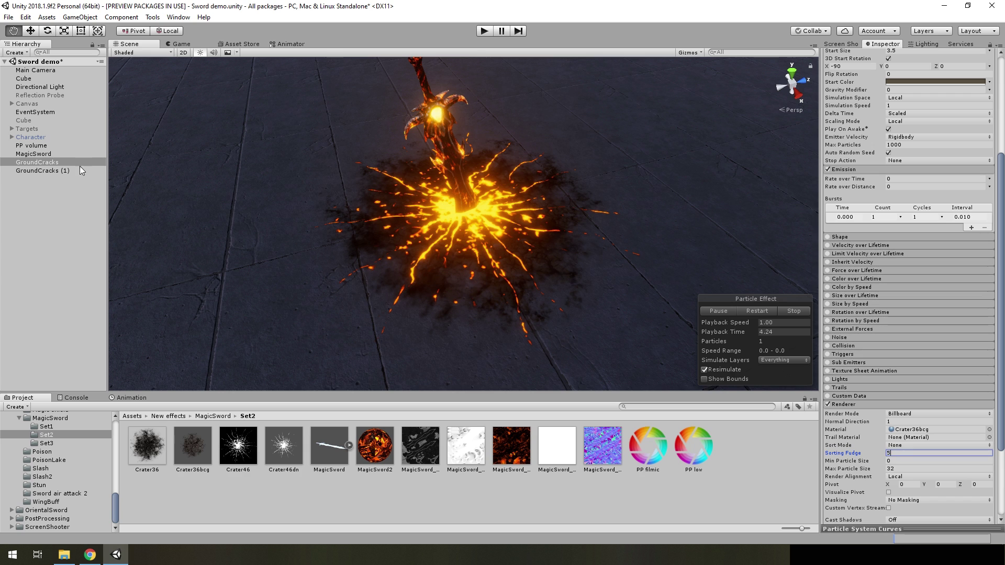
left_click(49, 171)
left_click_drag(885, 396, 56, 382)
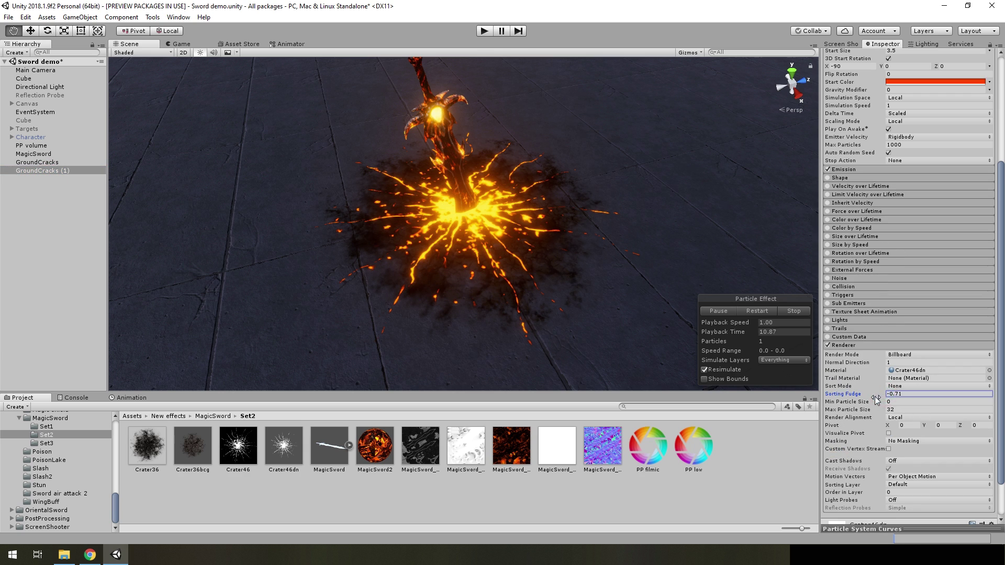
left_click_drag(931, 387, 46, 381)
double_click(926, 394)
type("4")
key("Return")
Step: Shrink the Start Size of GroundCracks (1) from 3.5 to 2.2
scroll(970, 287, "up", 5)
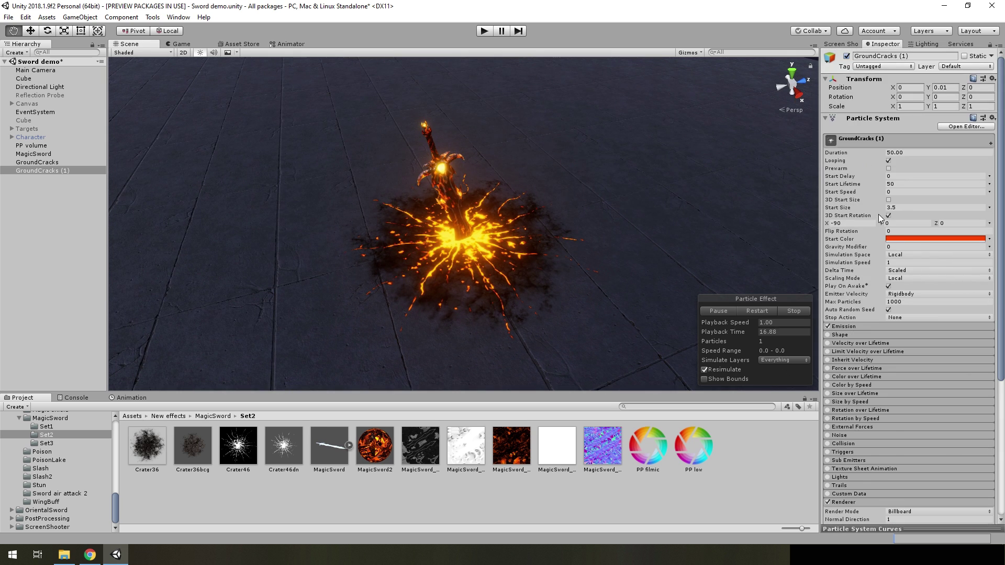
scroll(930, 431, "down", 3)
scroll(904, 318, "up", 3)
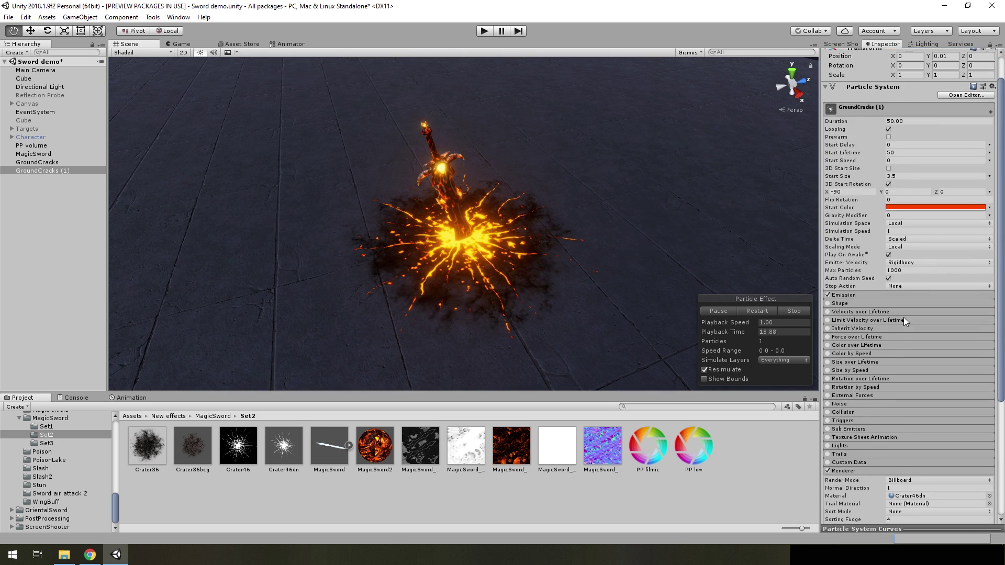
double_click(889, 208)
type("2")
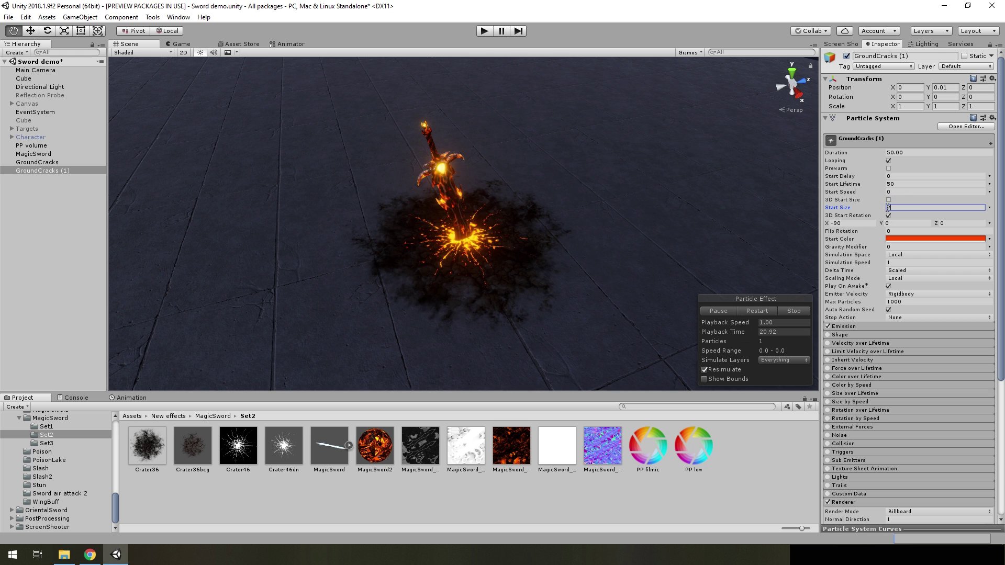
type(".2")
key("Return")
scroll(527, 254, "up", 5)
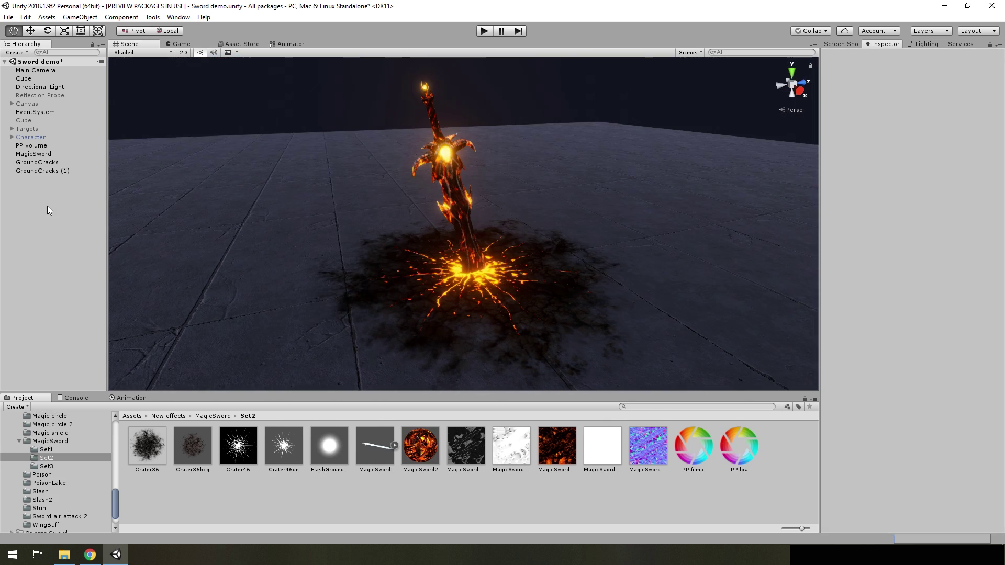
Step: Duplicate GroundCracks (1) and raise the copy to Position Y 0.3
left_click(42, 173)
key("ctrl+d")
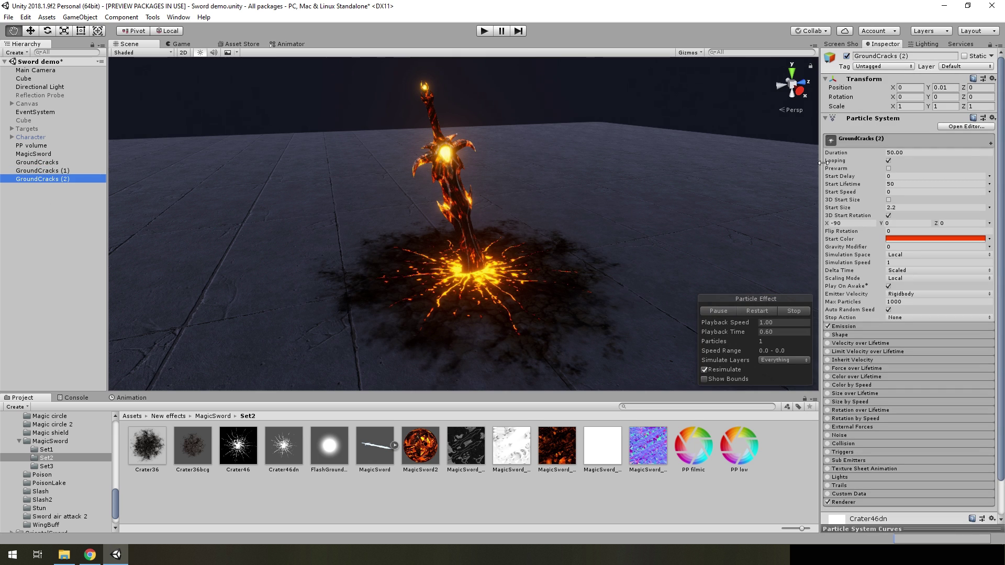
left_click(949, 90)
type("0.3")
key("Return")
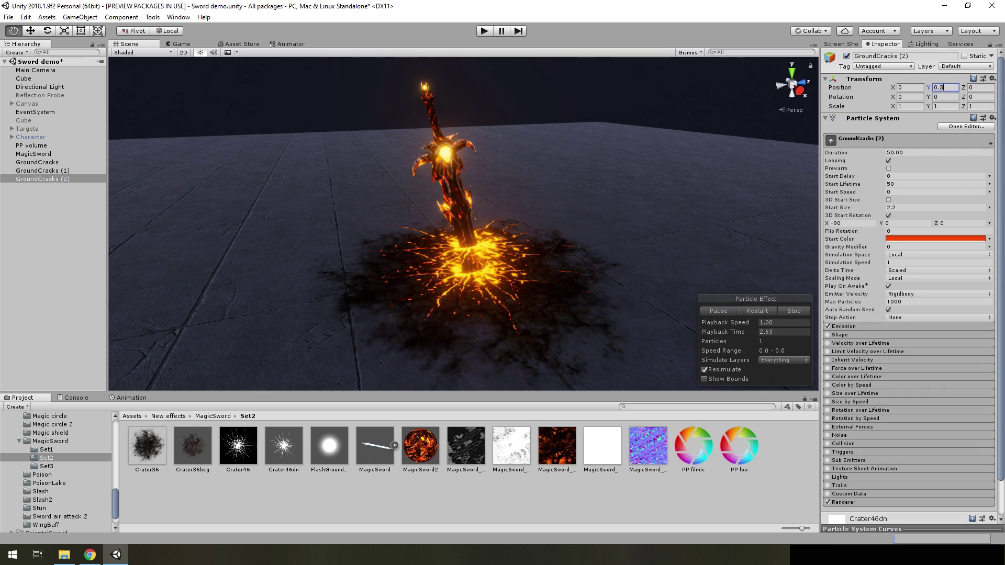
key("f")
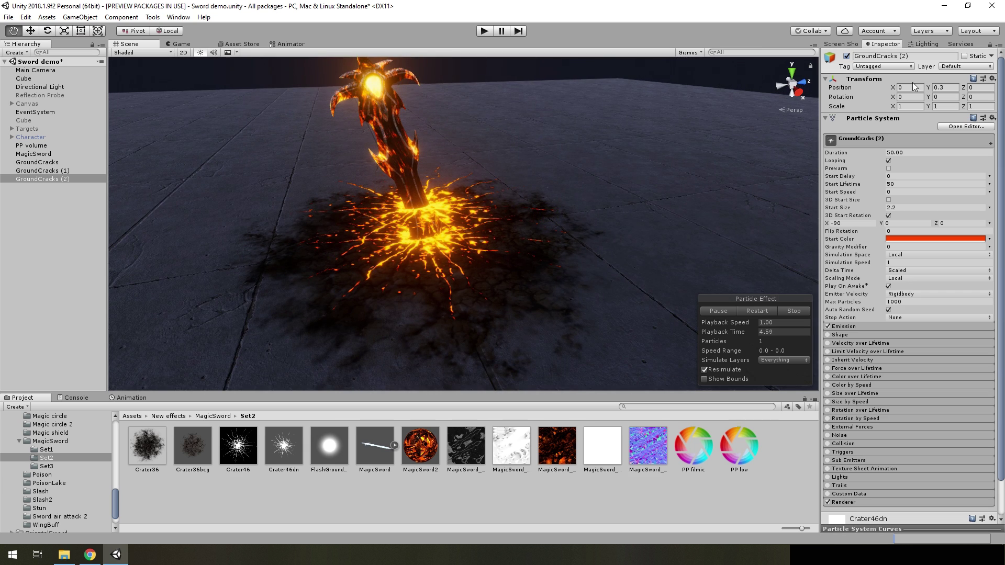
Step: Set Render Alignment to Facing, turn off 3D Start Rotation, and drag in the FlashGround asset
scroll(918, 345, "down", 2)
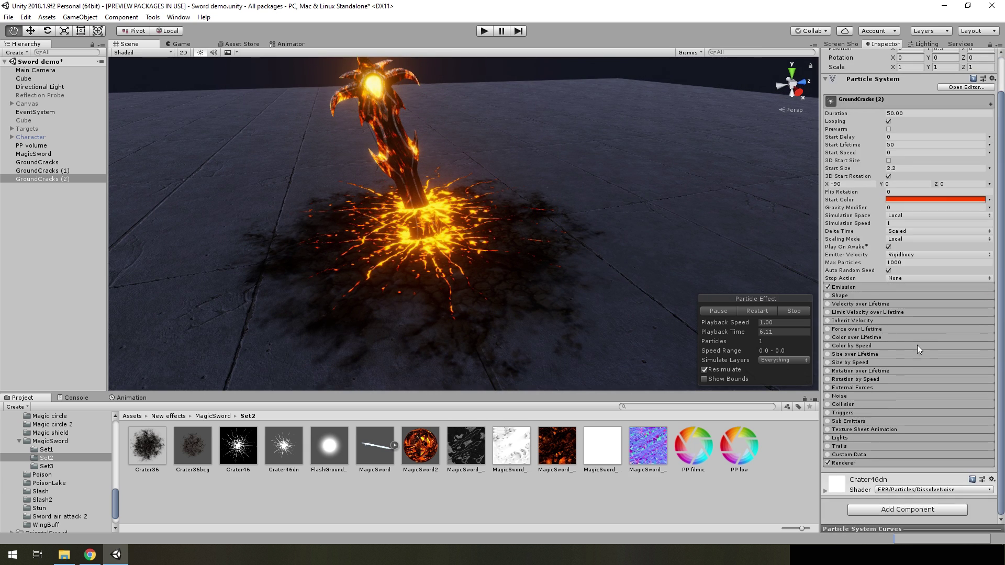
left_click(850, 464)
scroll(934, 414, "down", 5)
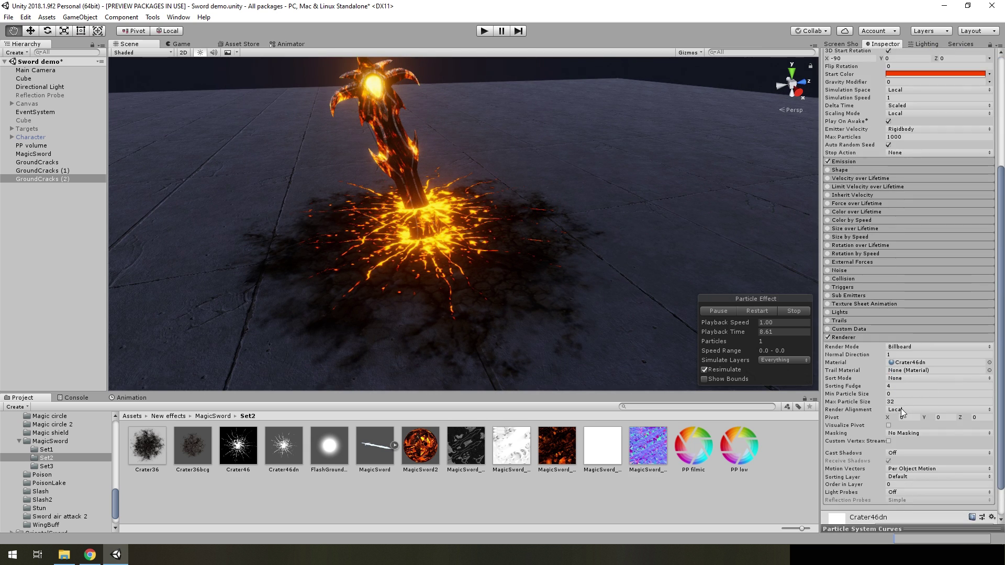
left_click(902, 410)
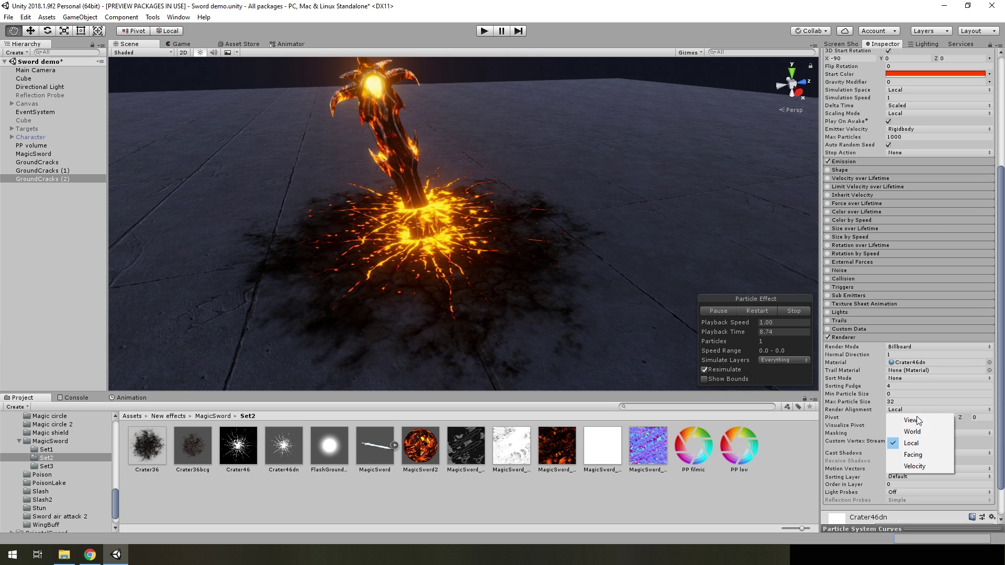
left_click(924, 460)
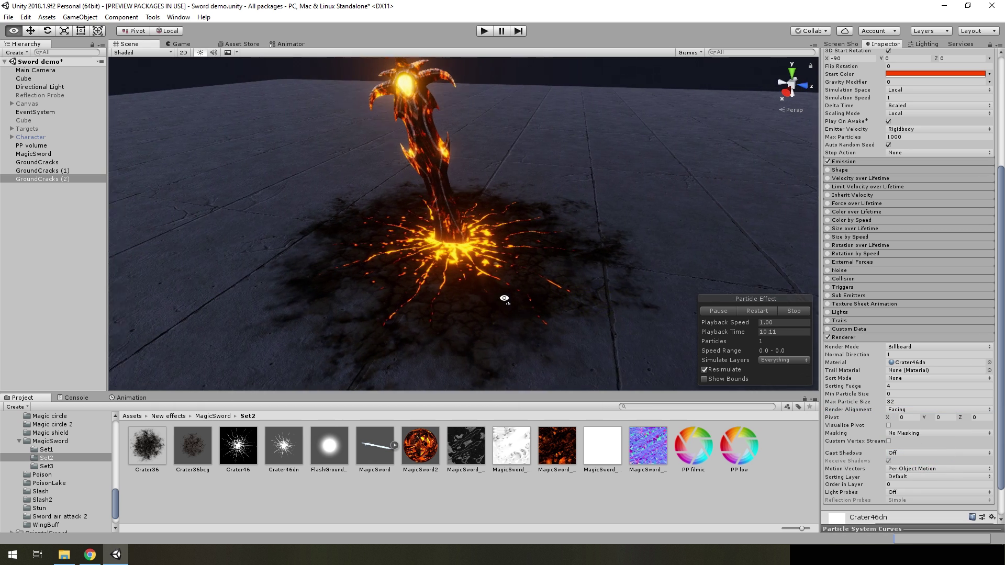
scroll(892, 263, "up", 5)
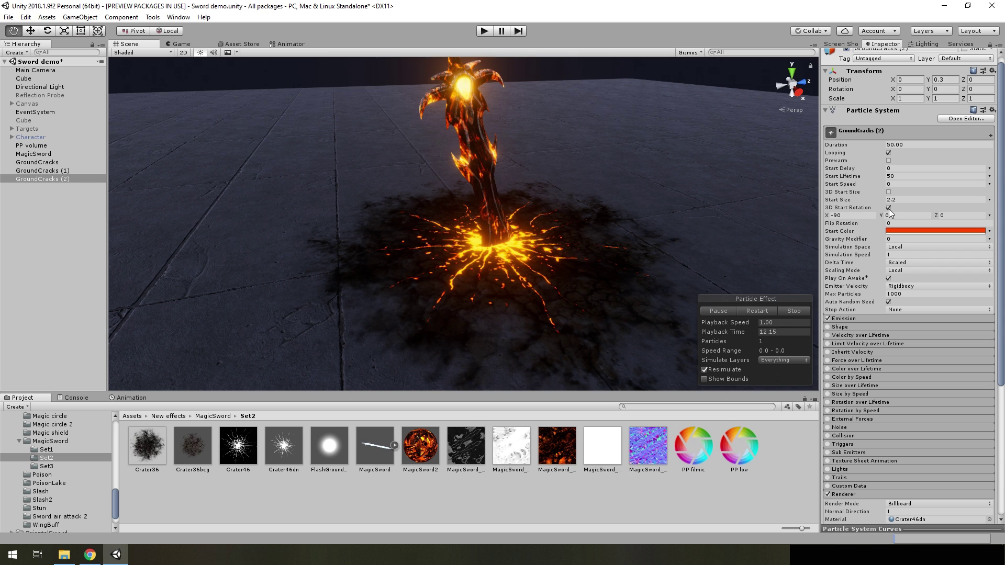
left_click_drag(832, 215, 831, 215)
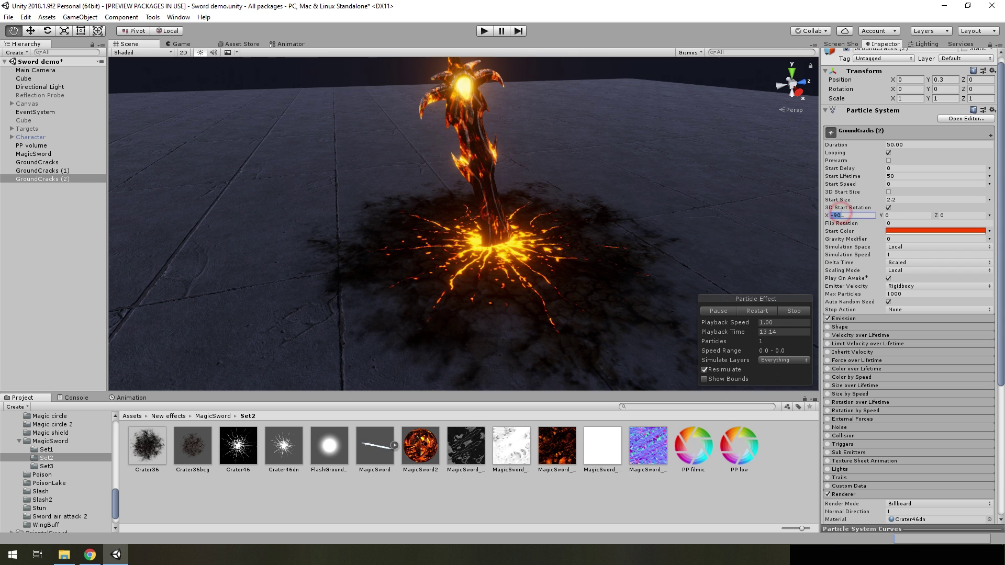
left_click(887, 208)
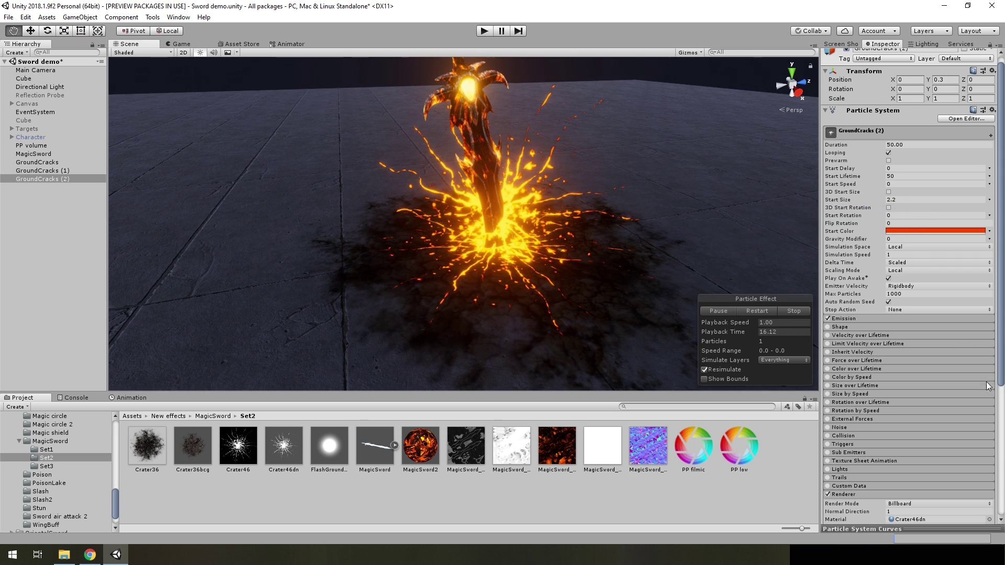
scroll(918, 381, "down", 6)
left_click_drag(315, 450, 928, 328)
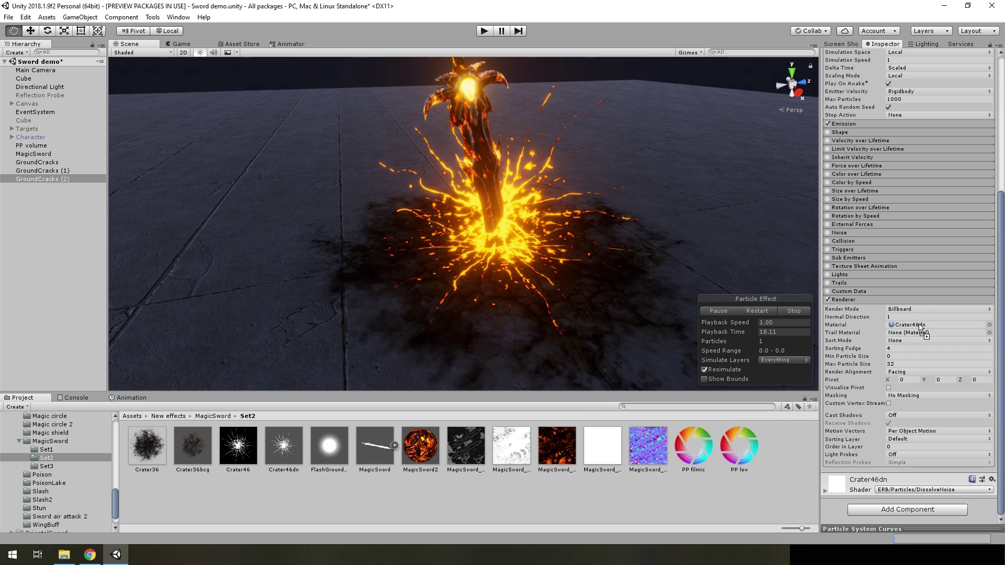
Step: Apply the FlashGroundCG material and set the Renderer Pivot Z to -0.15
mouse_move(550, 287)
left_mouse_down("alt")
mouse_move(572, 279)
mouse_move(563, 282)
left_mouse_up("alt")
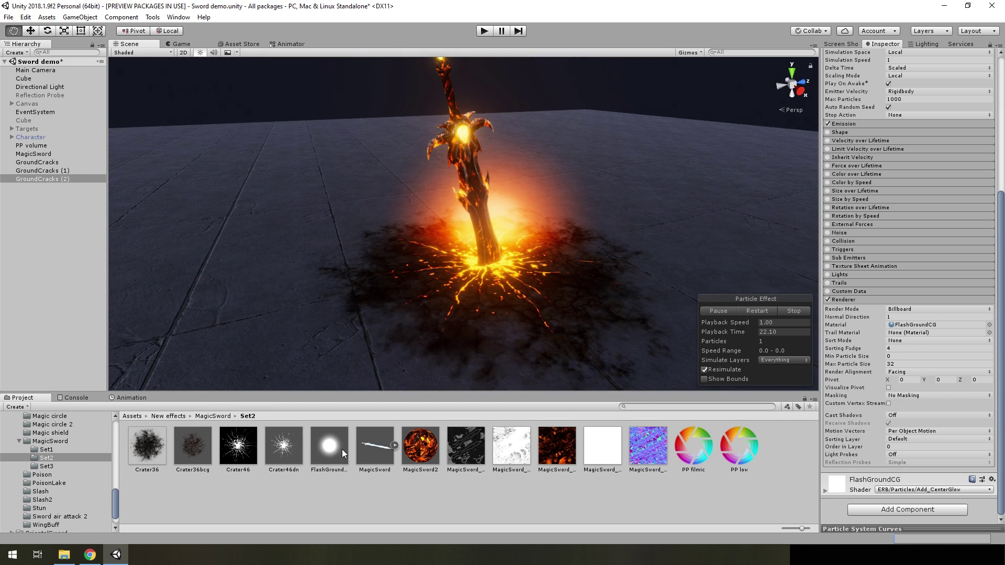
left_click_drag(675, 279, 702, 282, "alt")
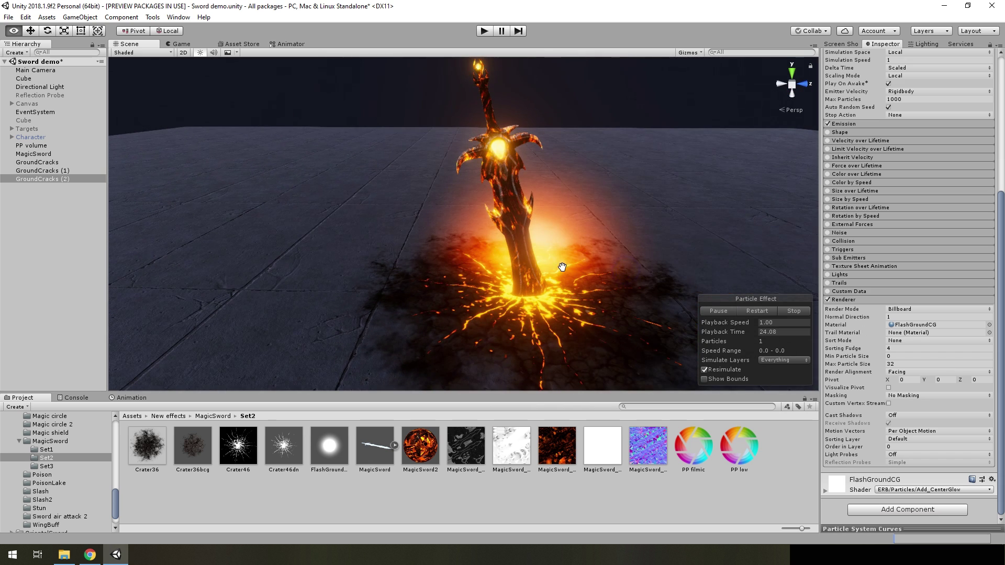
left_click(975, 381)
type("-0.1")
type("5")
Step: Lower the start colour's alpha to 91 and set Start Size to 3
left_click_drag(529, 294, 602, 293, "alt")
scroll(885, 272, "up", 5)
scroll(905, 247, "up", 5)
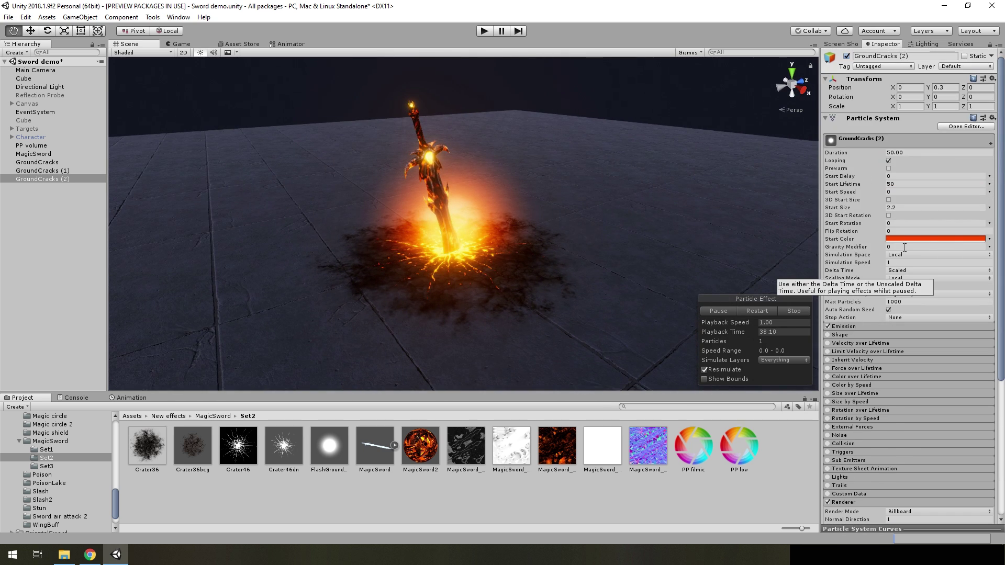
left_click(905, 240)
left_click_drag(824, 426, 801, 427)
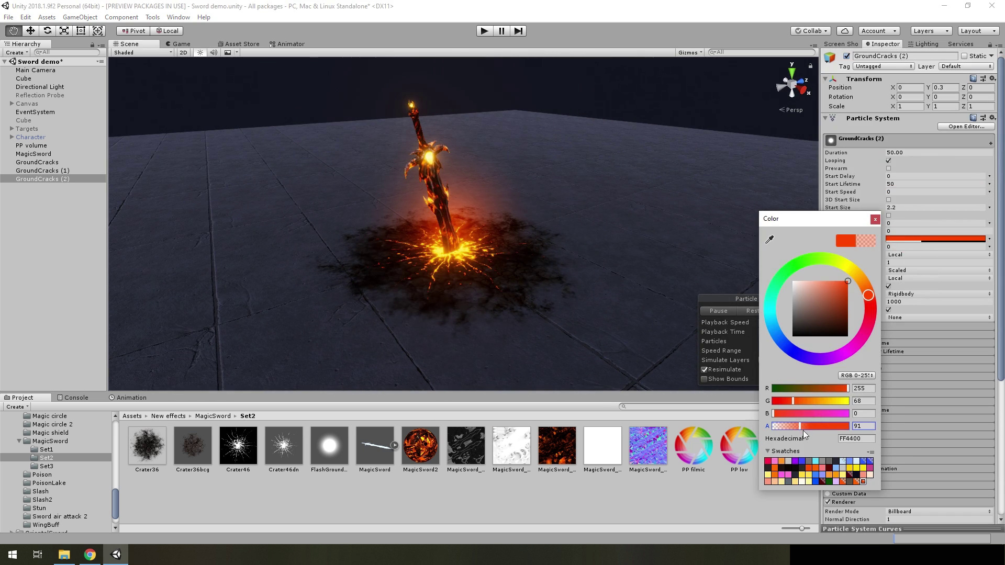
left_click(561, 283)
scroll(518, 287, "up", 5)
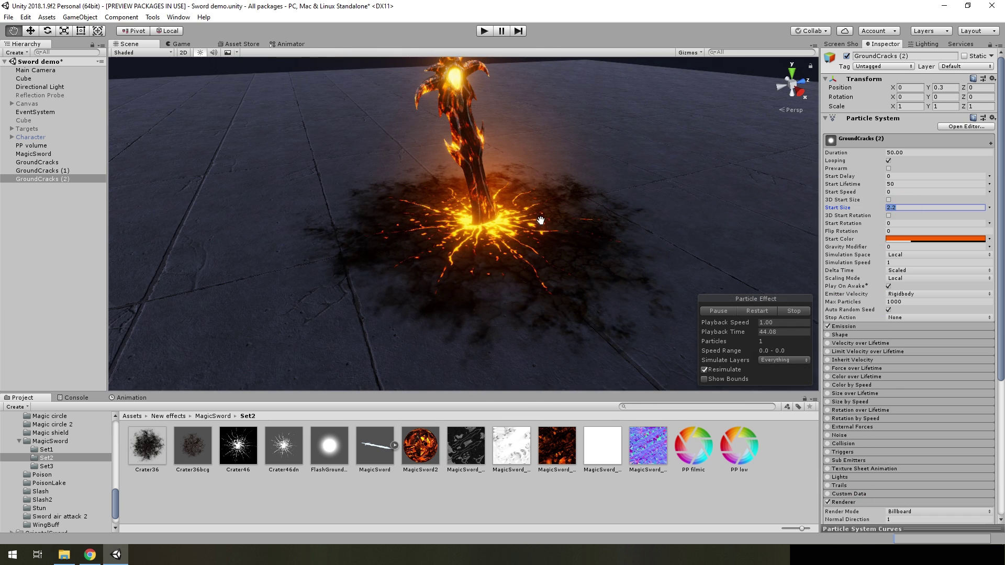
left_click_drag(584, 232, 486, 213)
type("3")
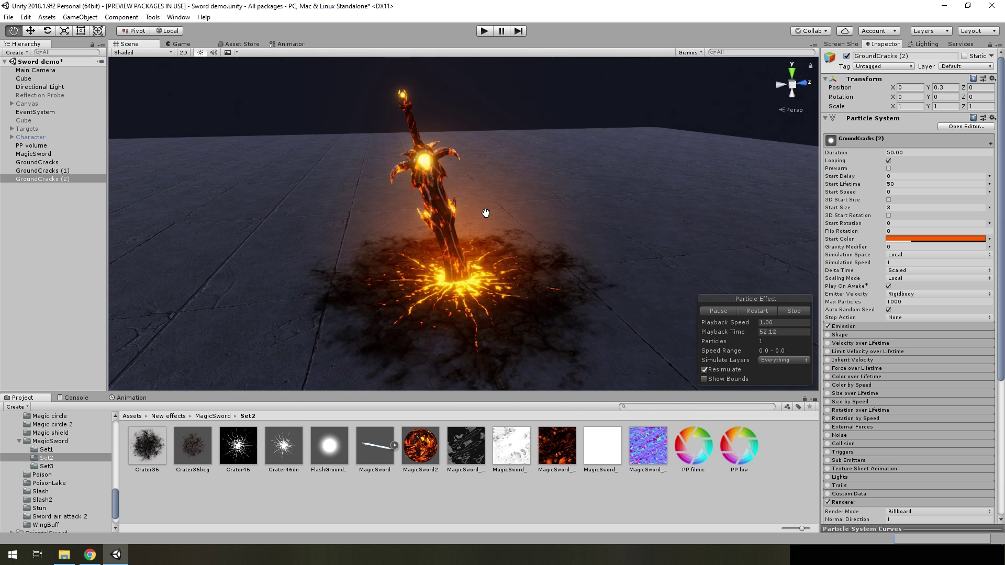
Step: Create a Point Light, reset its Transform, and raise it to Y 1.253
right_click(45, 212)
mouse_move(68, 344)
left_click(190, 354)
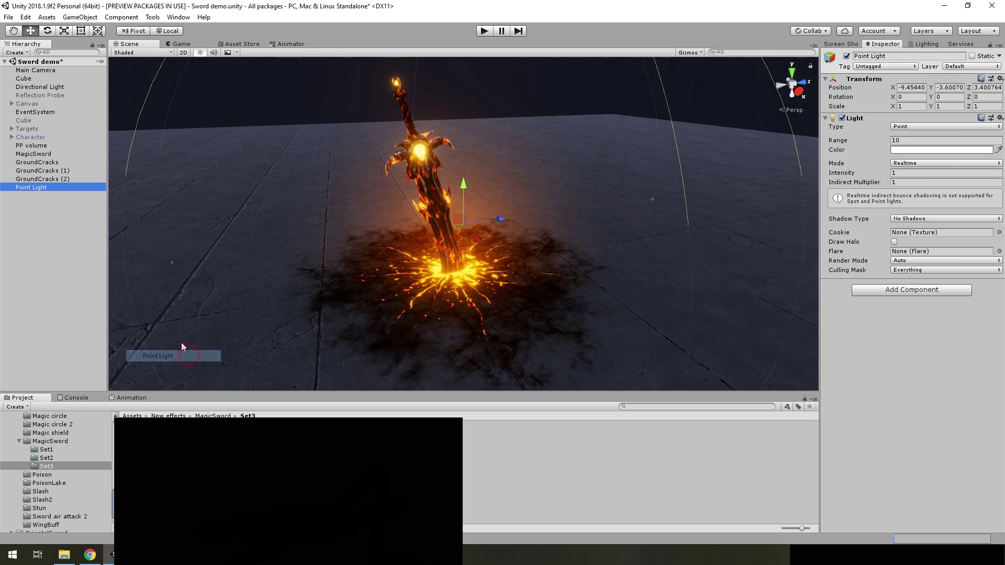
left_click(1000, 78)
left_click(854, 83)
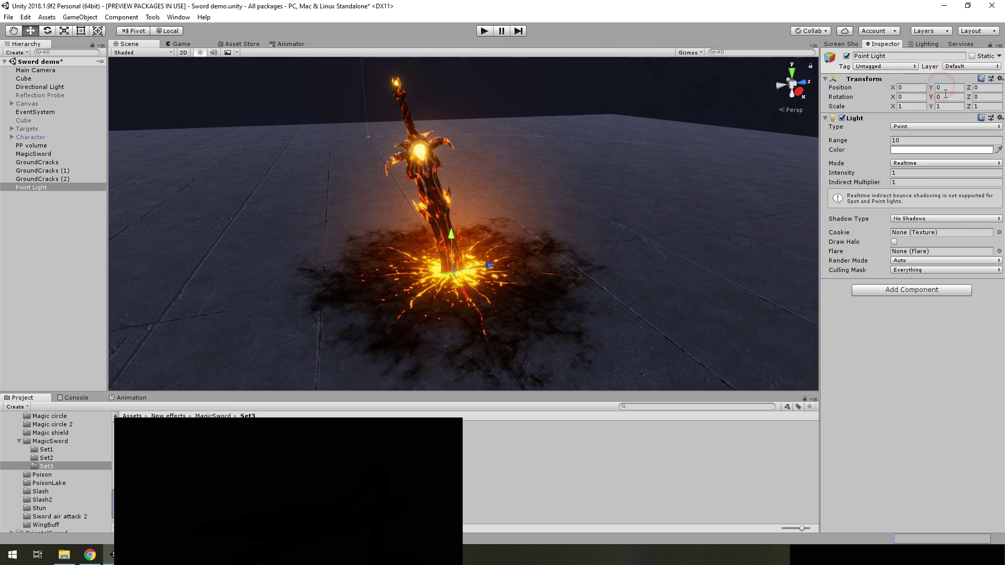
left_click(949, 88)
type("1")
left_click_drag(448, 141, 456, 114)
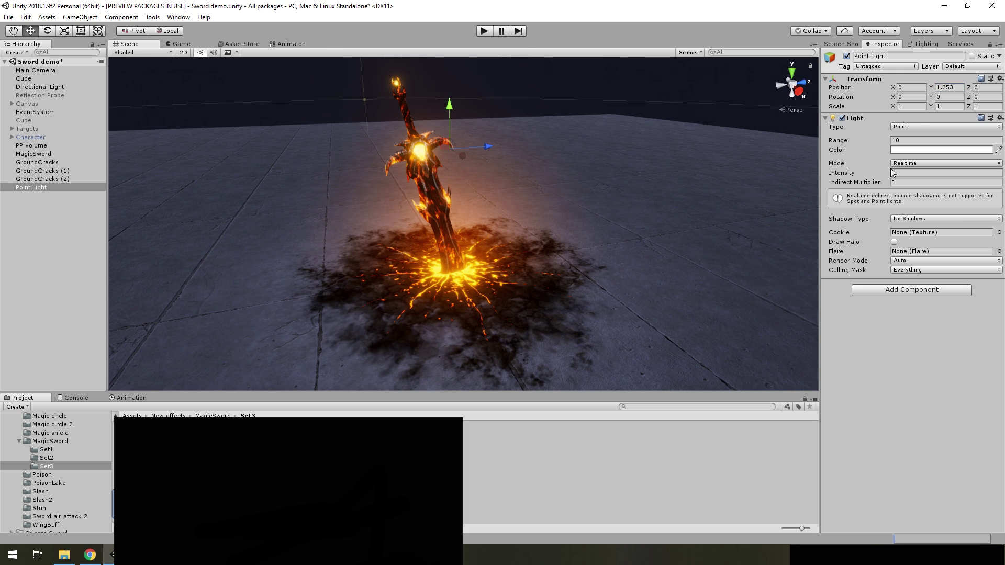
Step: Set the light colour to orange (FF5F00) and its Intensity to 0.5
left_click(903, 150)
left_click_drag(841, 317, 848, 281)
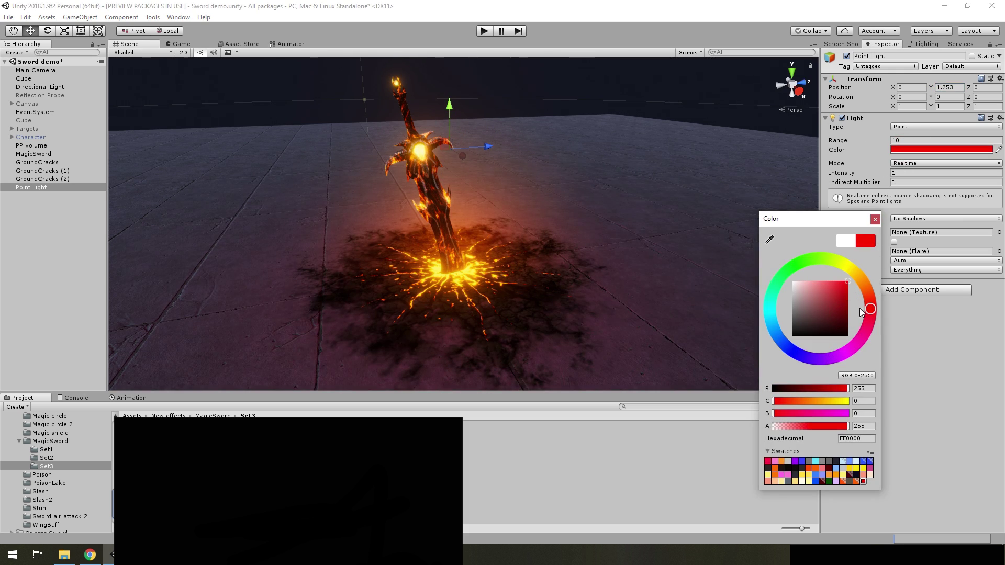
left_click_drag(786, 399, 800, 402)
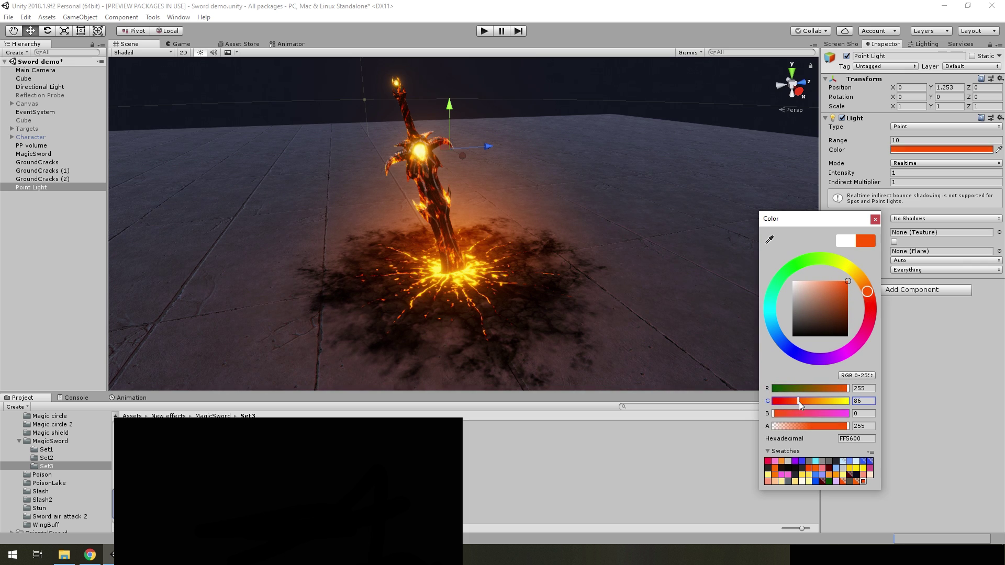
left_click(907, 172)
type("0.5")
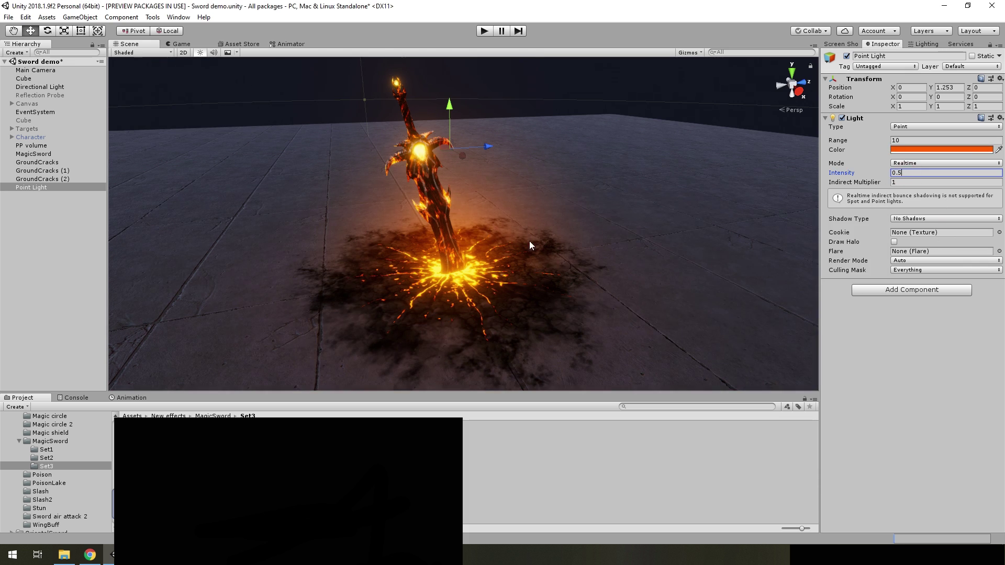
Step: Check the disc in wireframe, apply New Material to it, then select GroundCracks (1)
left_click(31, 237)
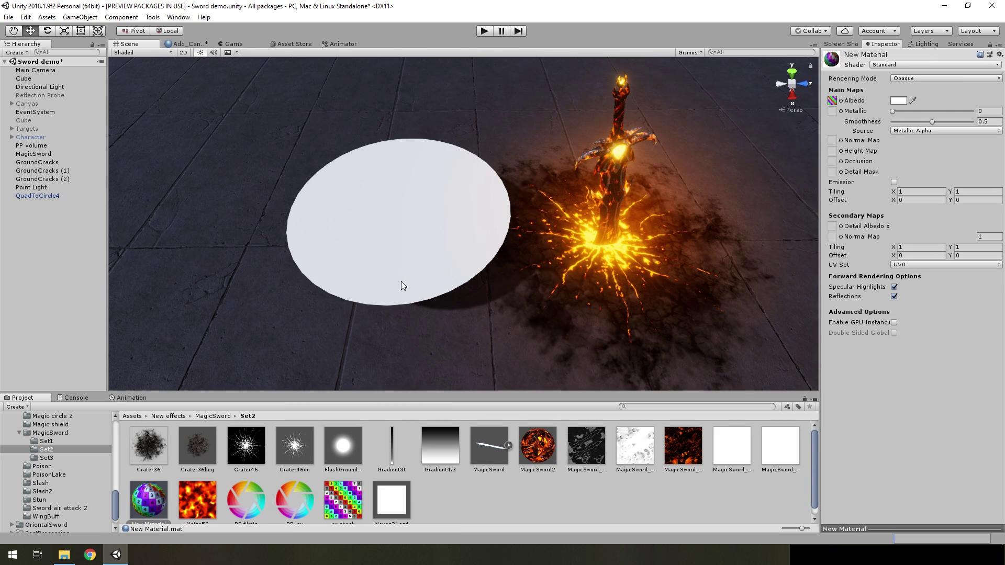
left_click(139, 51)
left_click(137, 86)
left_click(127, 69)
left_click_drag(154, 493, 383, 174)
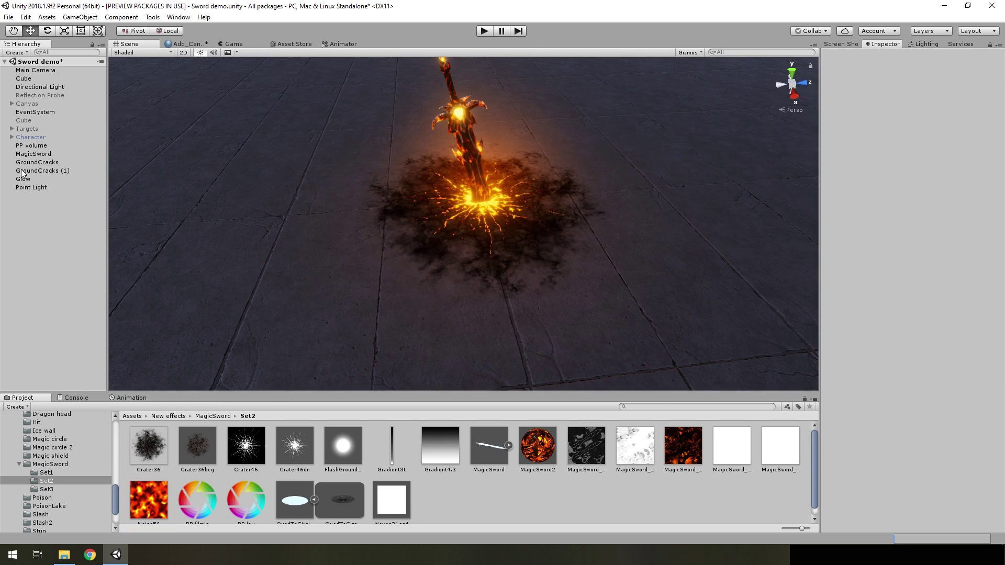
left_click(27, 171)
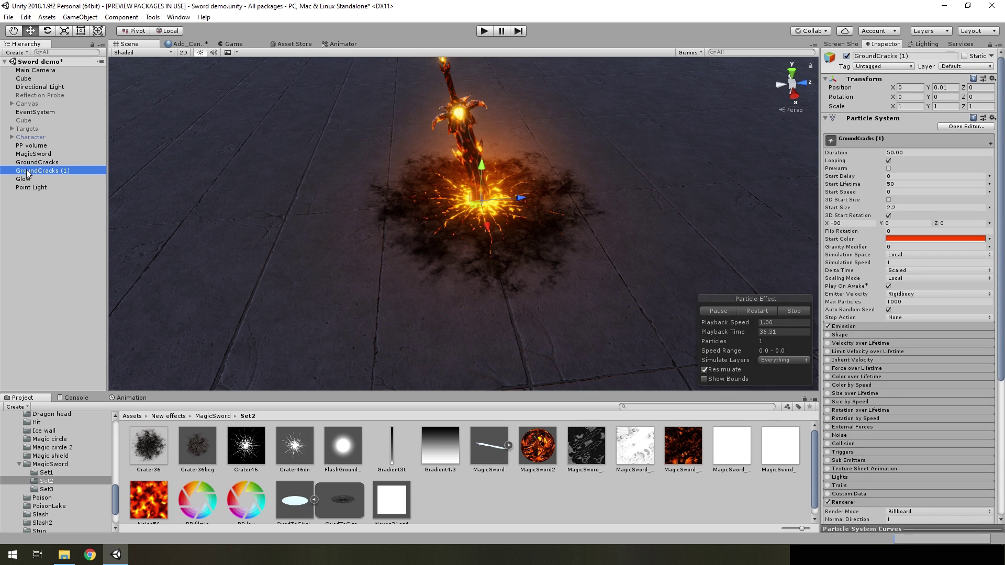
Step: Duplicate GroundCracks (1) and render its particles as the QuadToCircle4 mesh
key("ctrl+d")
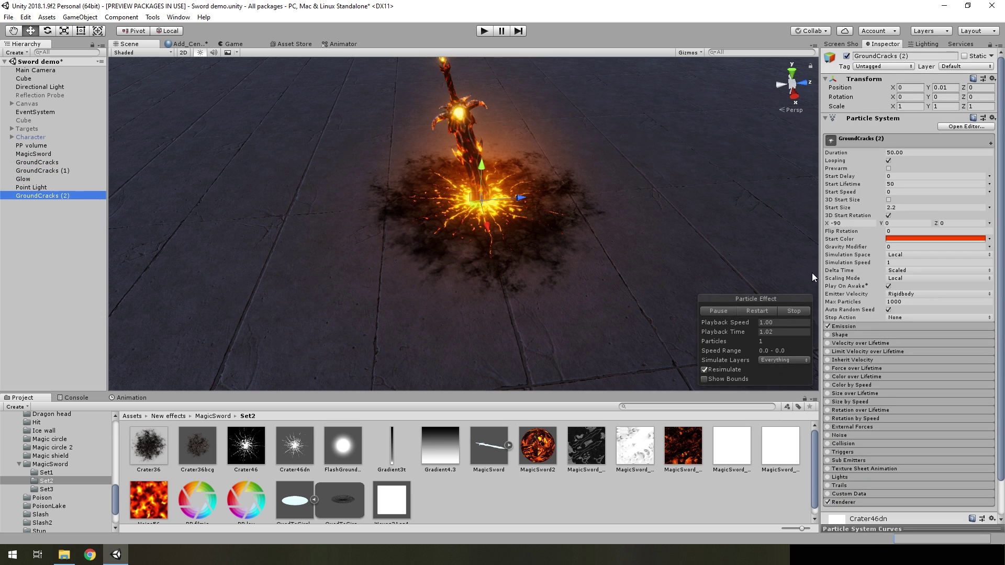
scroll(928, 355, "down", 2)
left_click(844, 462)
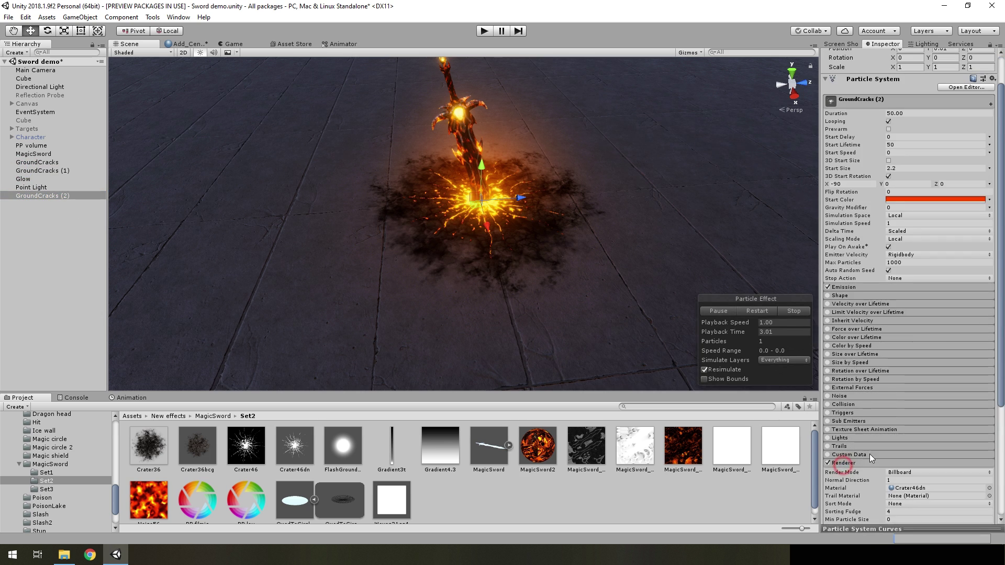
scroll(870, 454, "down", 5)
left_click(908, 313)
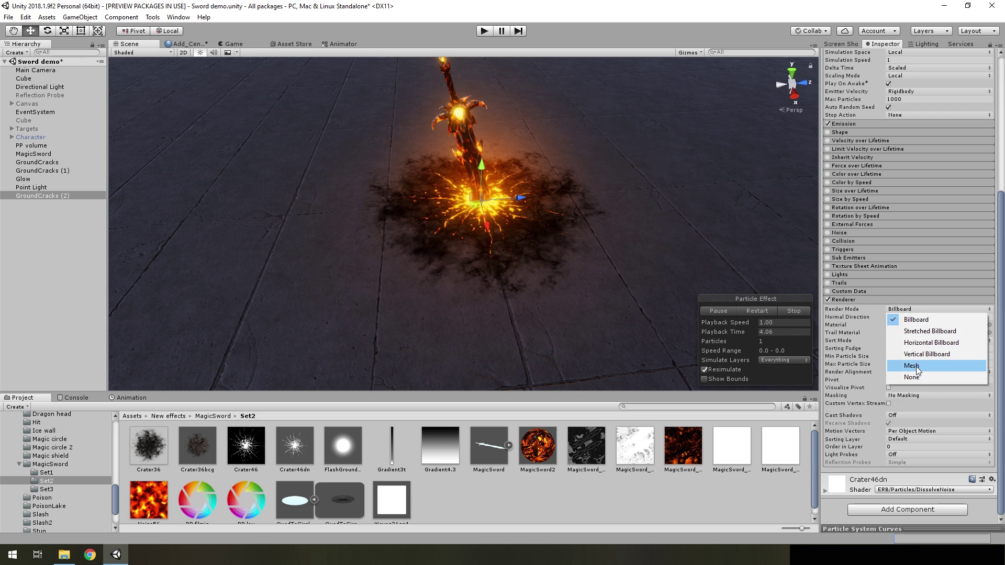
left_click(915, 366)
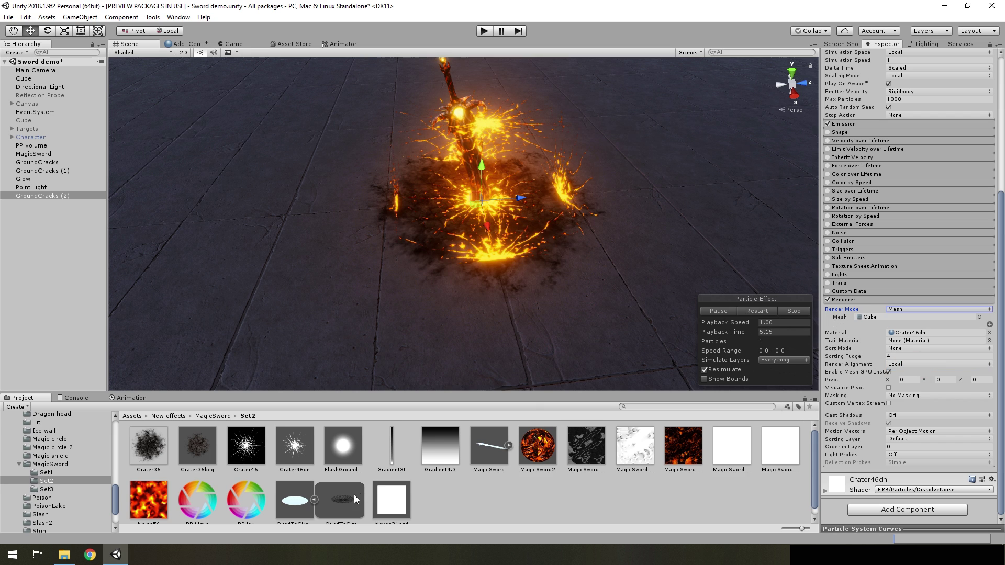
left_click_drag(354, 495, 916, 317)
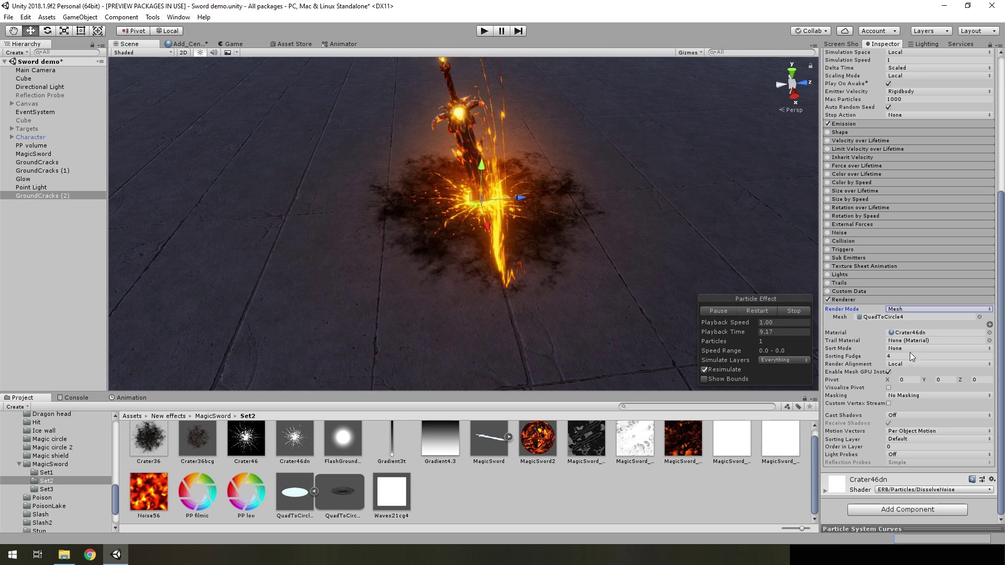
Step: Set Sorting Fudge to 3 and 3D Start Rotation X to 0 so the cracks lie flat
scroll(910, 377, "up", 3)
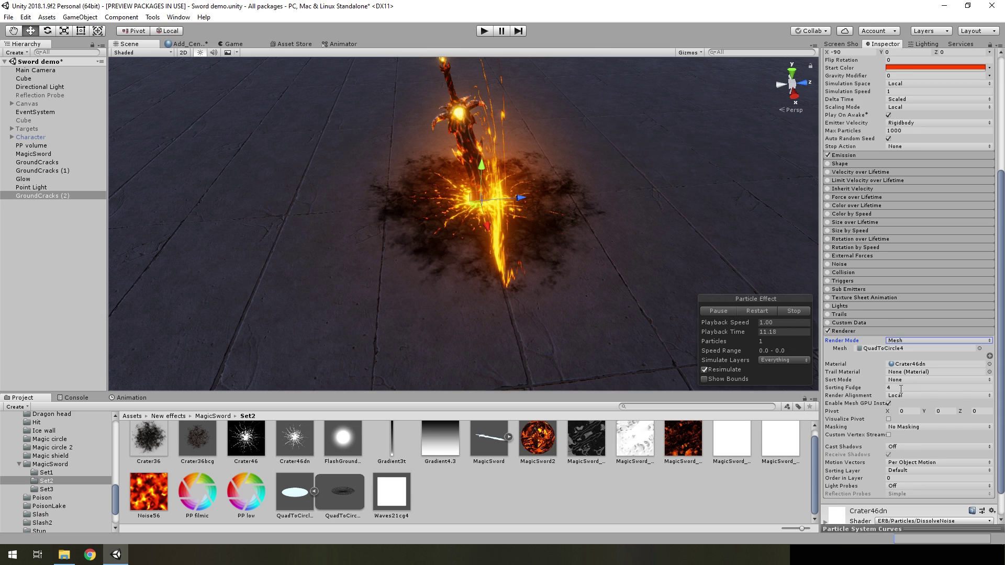
left_click(901, 389)
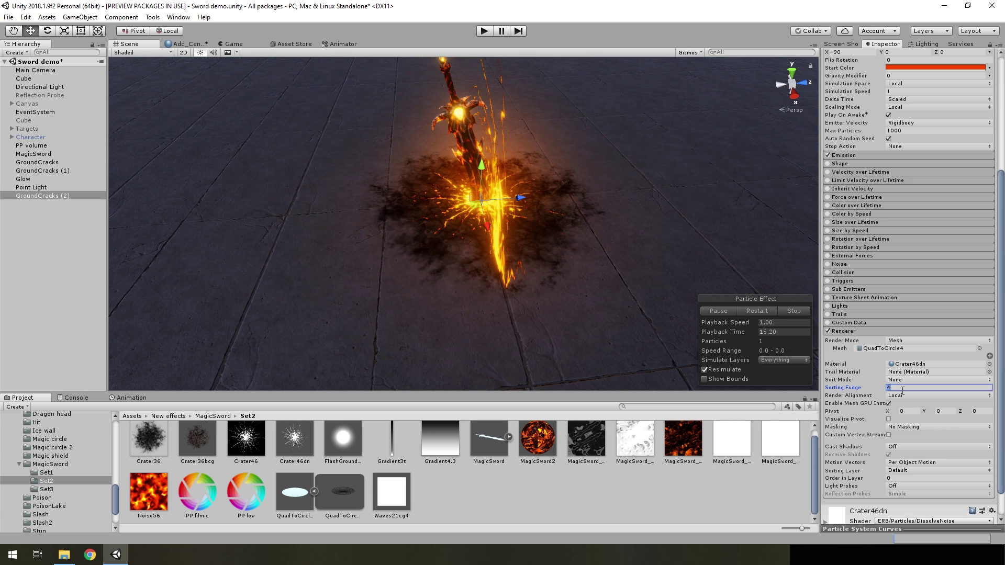
type("3")
scroll(885, 398, "up", 3)
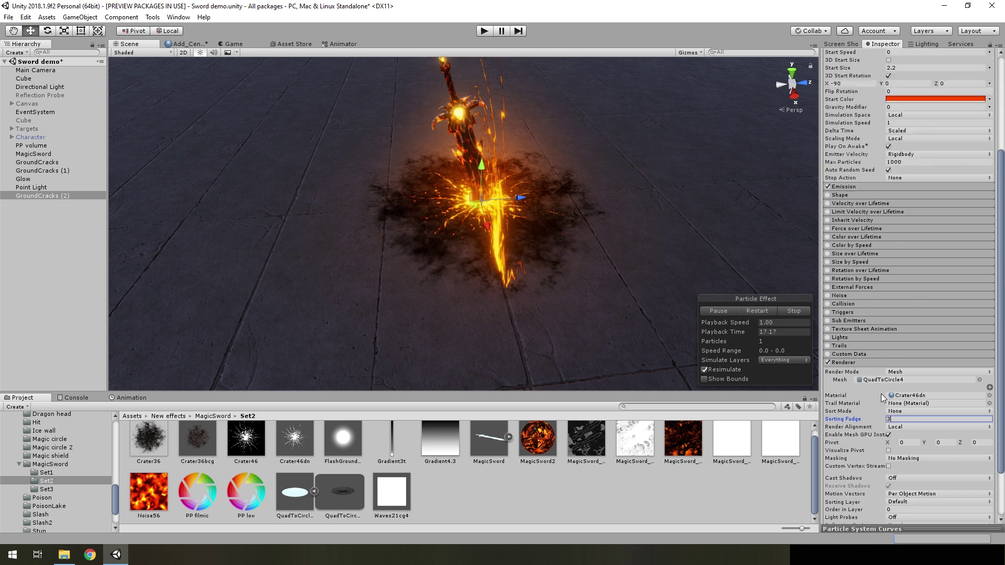
scroll(901, 401, "up", 10)
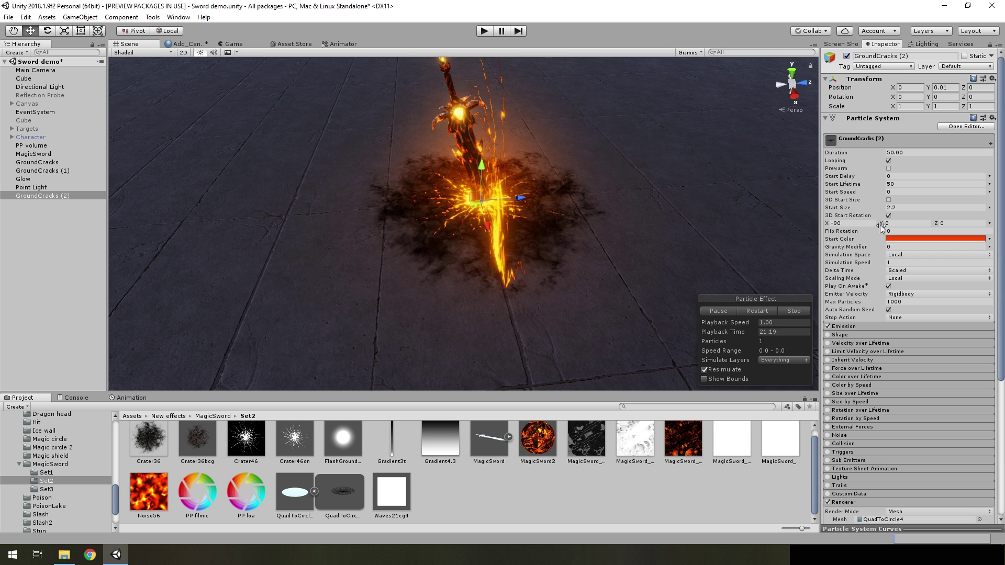
double_click(856, 223)
type("0")
key("Return")
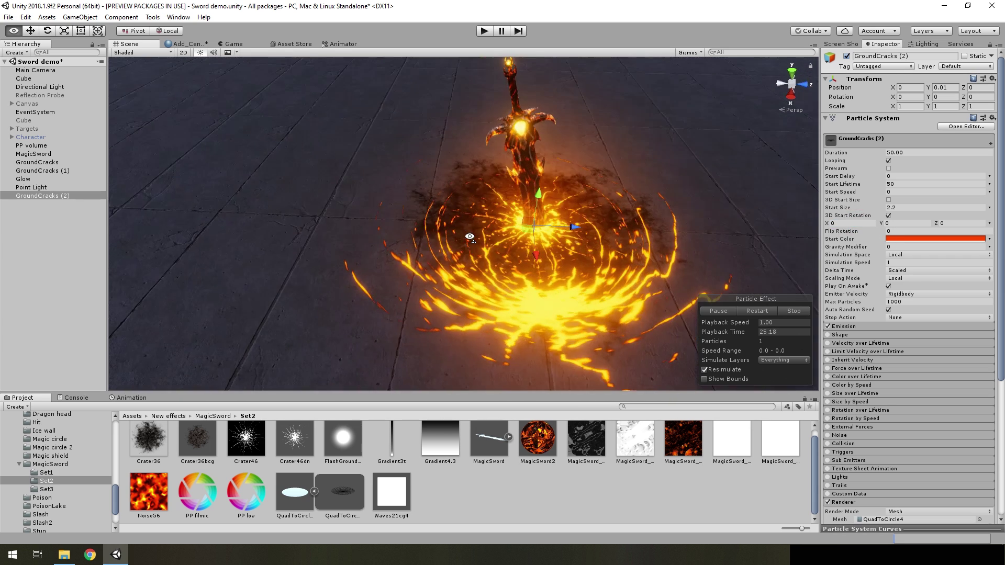
scroll(950, 405, "down", 3)
scroll(948, 407, "down", 5)
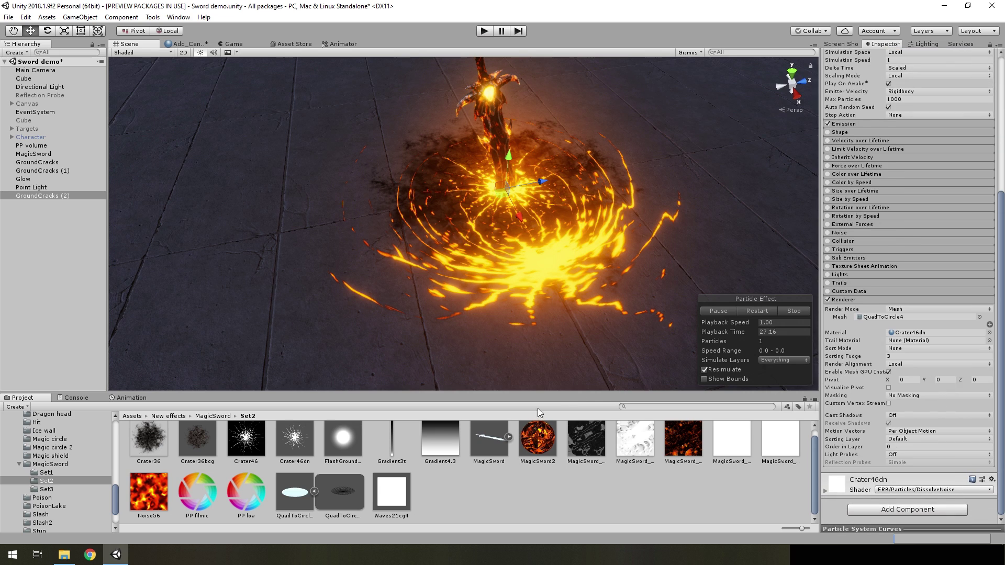
Step: Assign the Waves21cg4 material to GroundCracks (2) and use Gradient3t as its MainTex
left_click(314, 491)
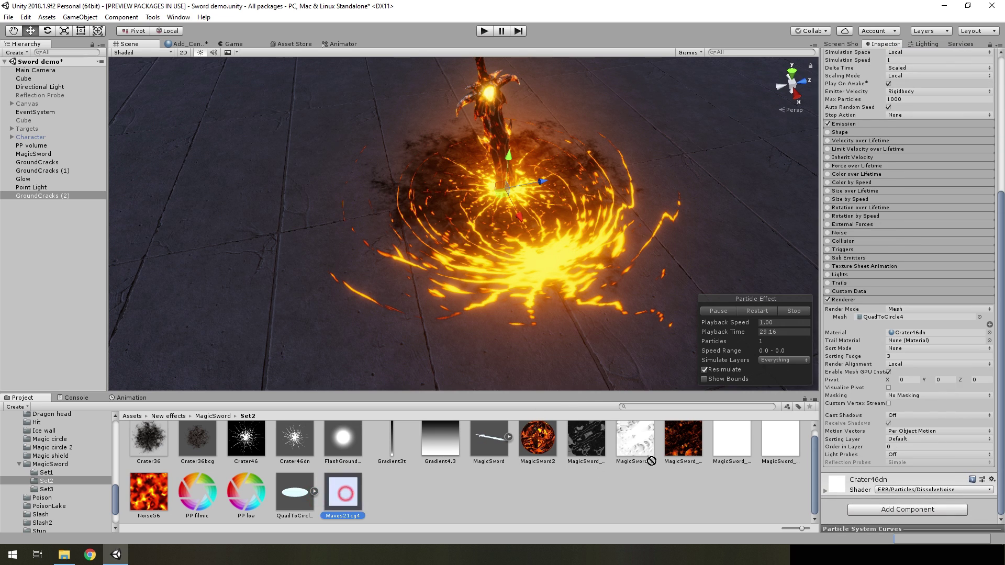
left_click_drag(343, 493, 921, 334)
left_click(853, 484)
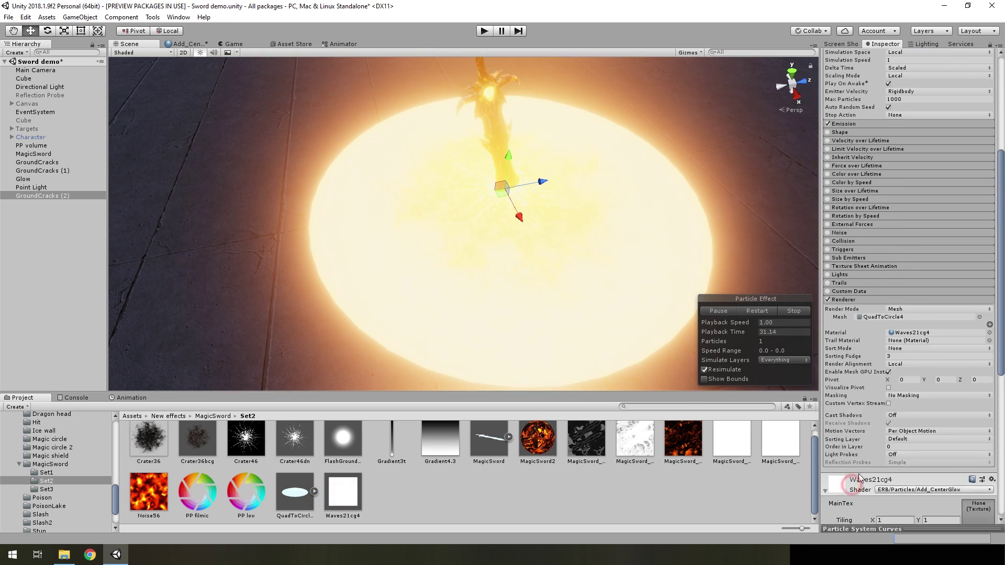
scroll(493, 479, "up", 1)
left_click_drag(388, 459, 978, 210)
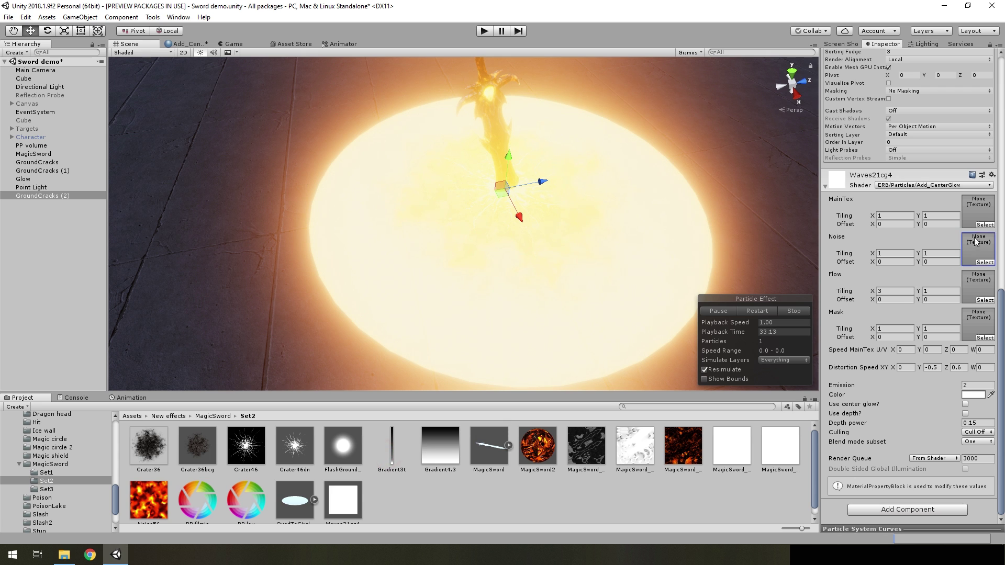
left_click_drag(542, 265, 533, 270, "alt")
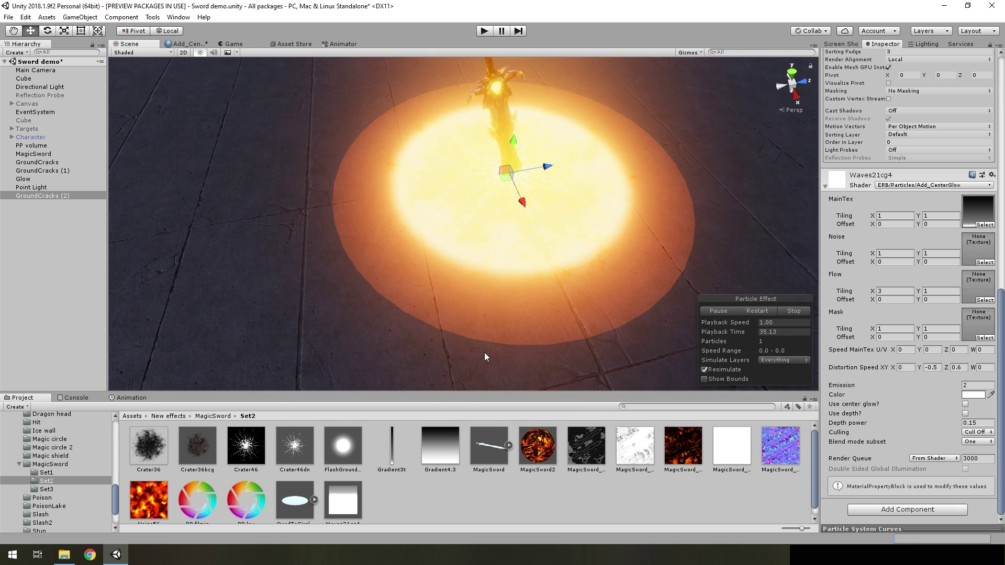
Step: Zoom and pan the Add_CenterGlow graph to frame the Flow, Mask and Panner nodes
left_click(186, 44)
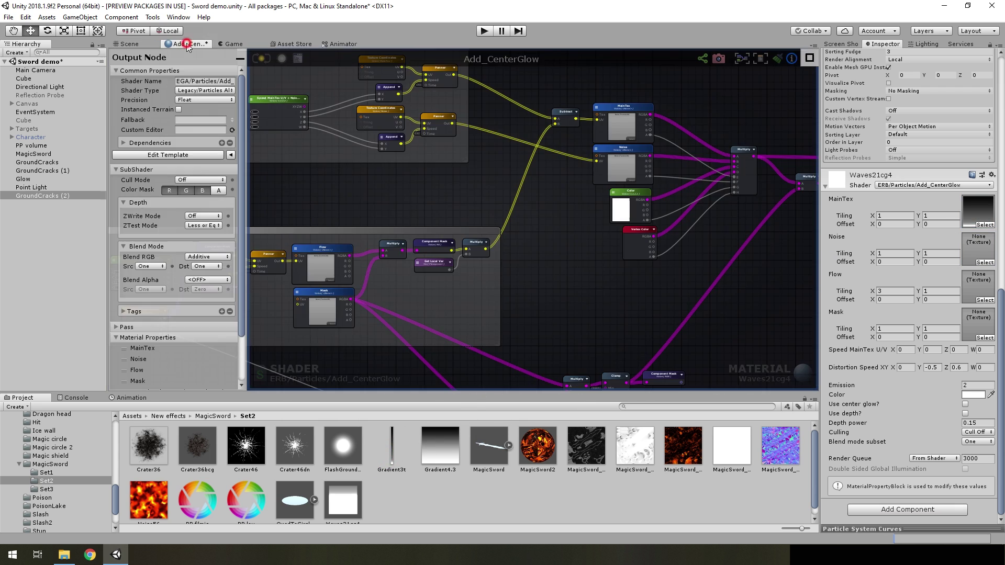
scroll(440, 197, "up", 3)
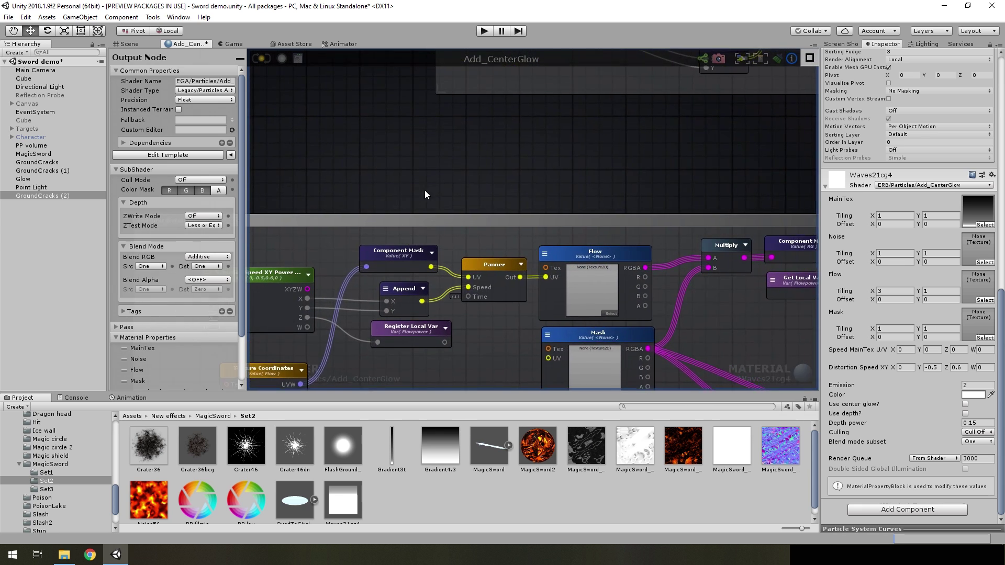
scroll(732, 199, "down", 2)
scroll(601, 240, "up", 3)
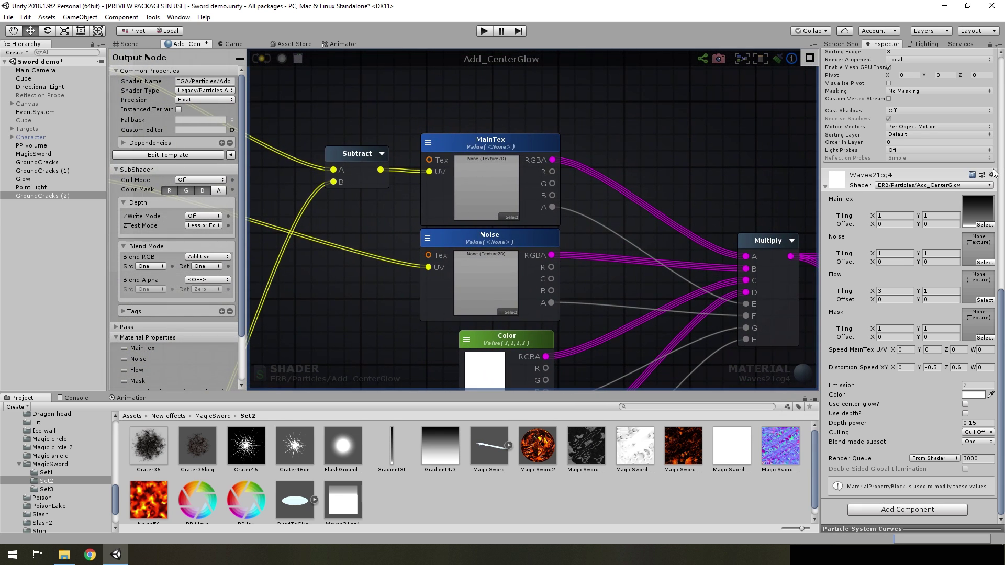
scroll(441, 184, "down", 3)
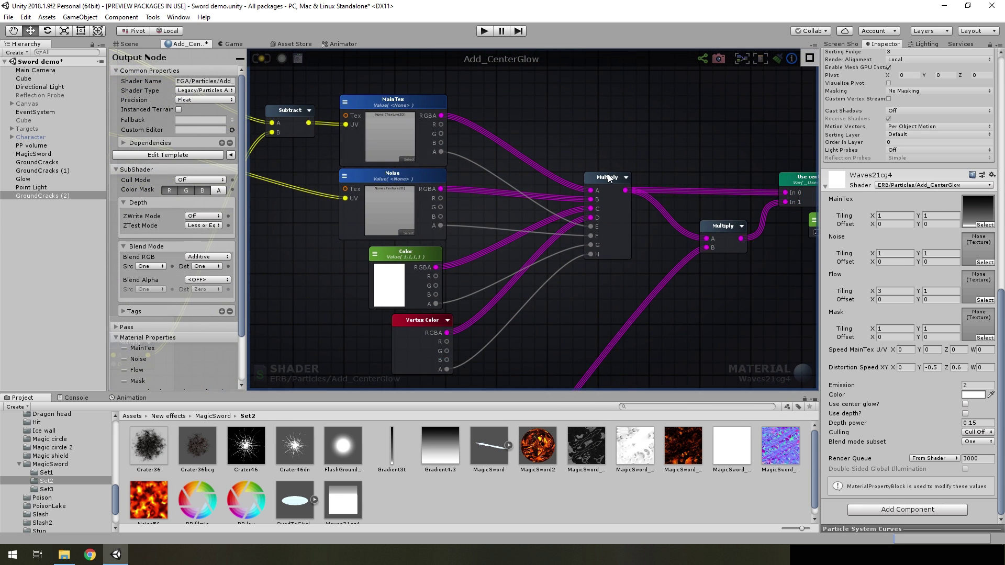
scroll(430, 181, "up", 3)
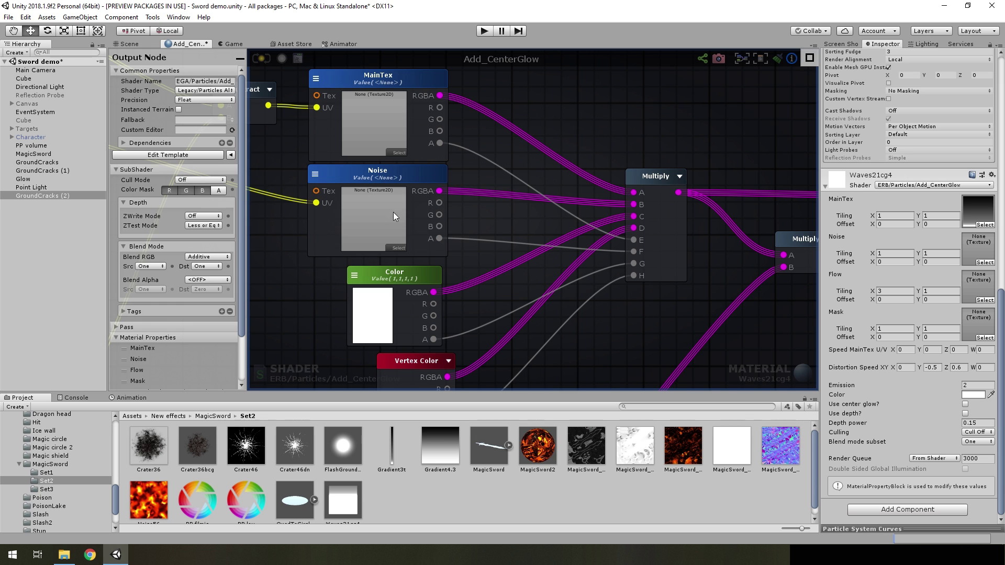
scroll(411, 197, "down", 3)
scroll(419, 194, "up", 3)
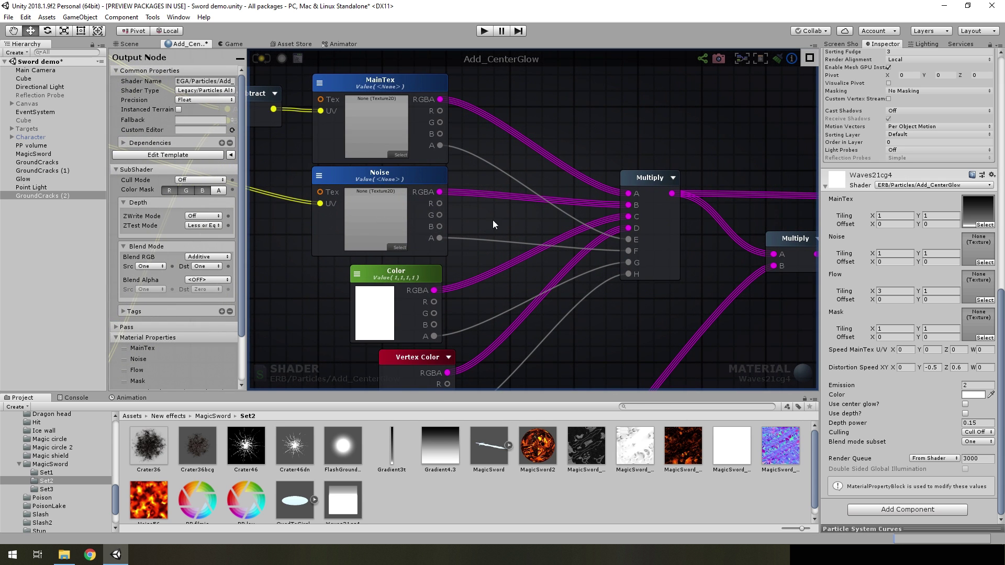
scroll(406, 200, "down", 5)
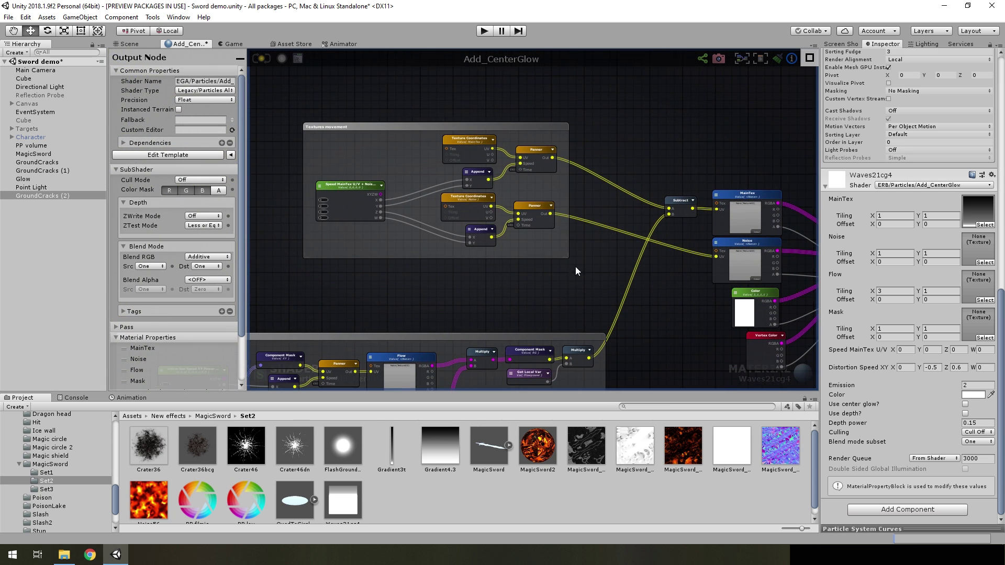
scroll(576, 271, "up", 2)
scroll(592, 235, "up", 3)
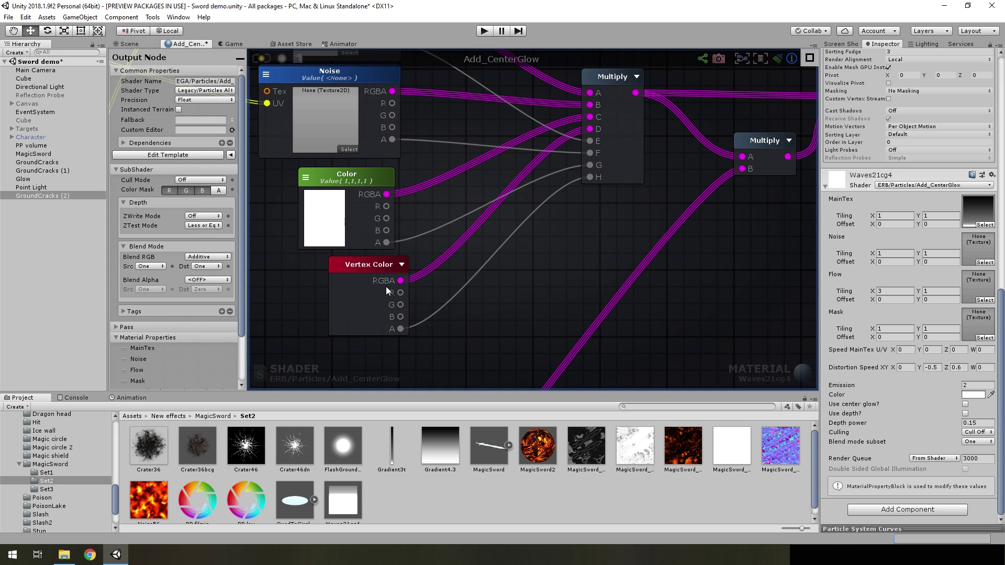
scroll(474, 271, "down", 3)
scroll(452, 275, "up", 3)
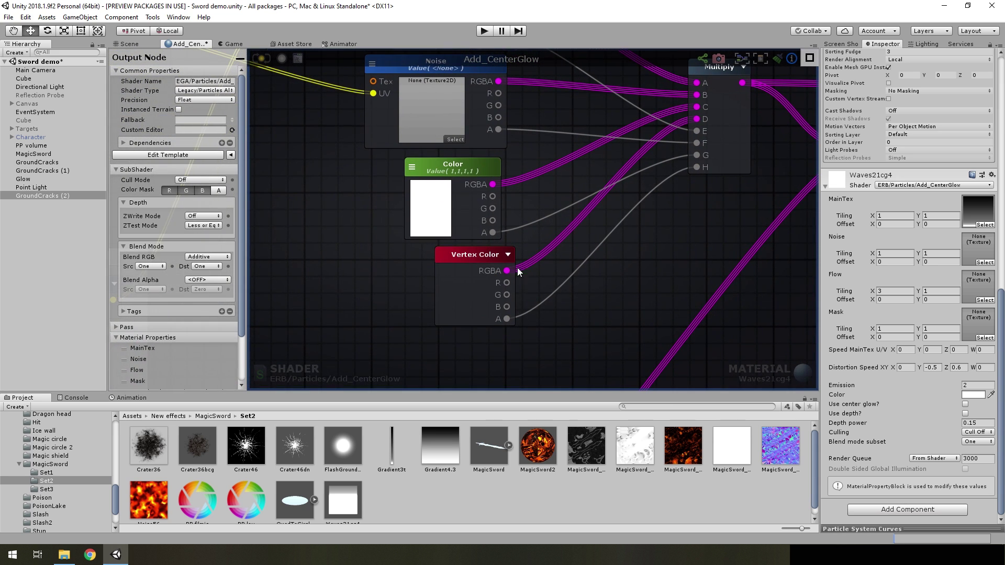
scroll(608, 270, "down", 2)
scroll(473, 272, "down", 2)
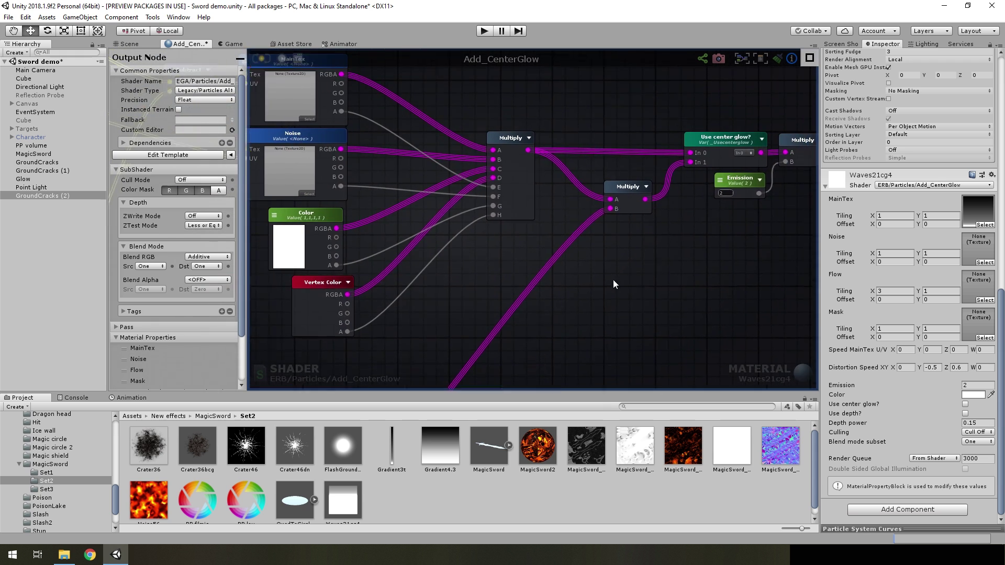
scroll(614, 284, "down", 2)
middle_click_drag(464, 298, 668, 218)
scroll(597, 222, "down", 2)
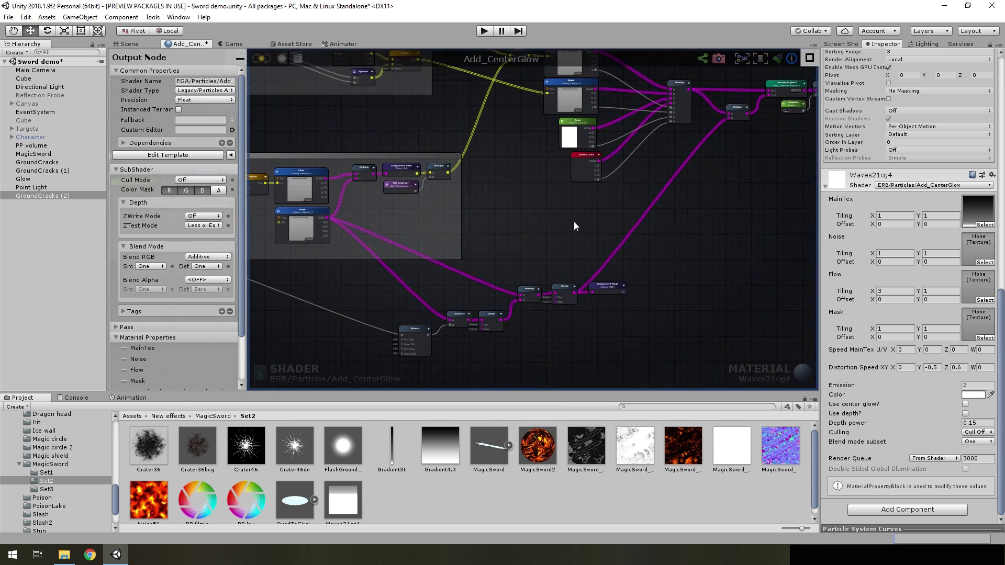
middle_click_drag(461, 373, 497, 338)
scroll(565, 243, "up", 3)
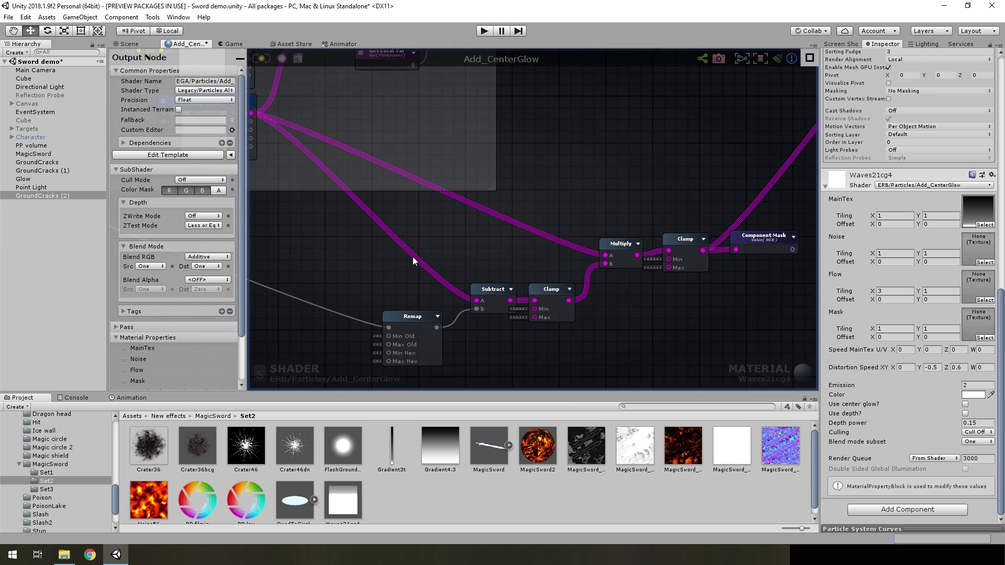
mouse_move(413, 256)
middle_mouse_down()
mouse_move(561, 307)
mouse_move(638, 347)
mouse_move(749, 347)
middle_mouse_up()
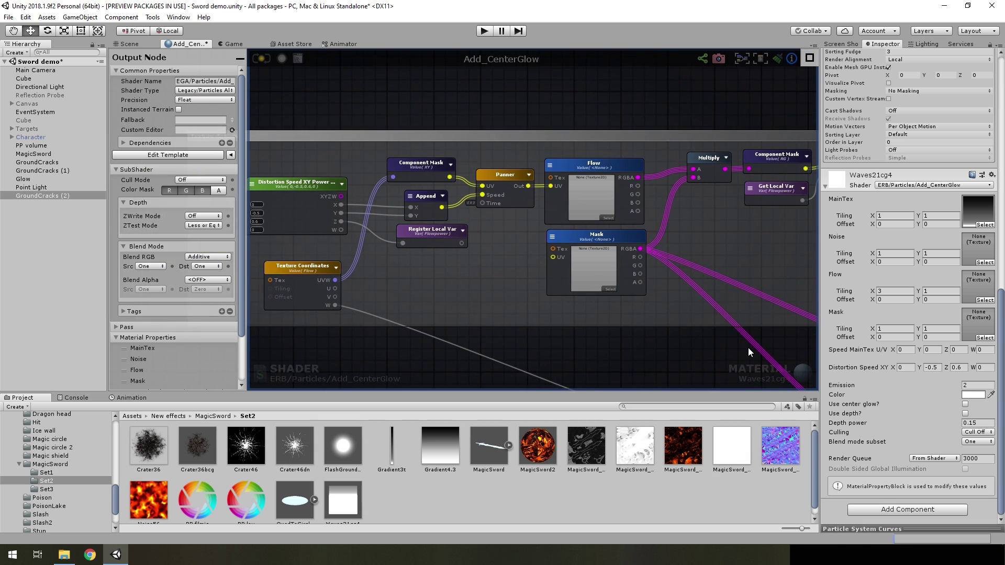
scroll(749, 348, "down", 1)
scroll(356, 455, "down", 1)
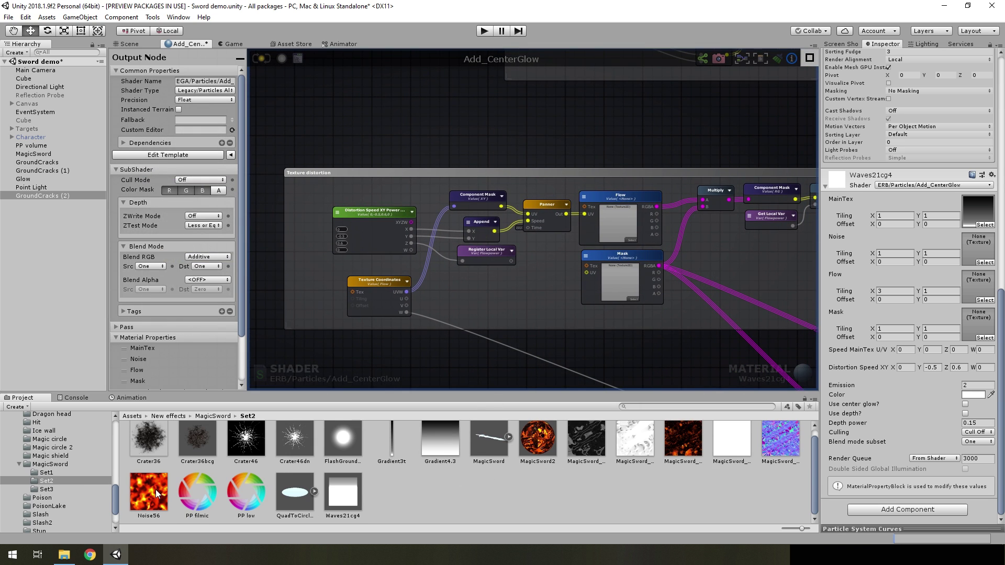
Step: Use Noise56 as the Flow texture, with Distortion Speed Y 0 and Z about 0.58
left_click_drag(155, 489, 811, 329)
scroll(760, 292, "down", 2)
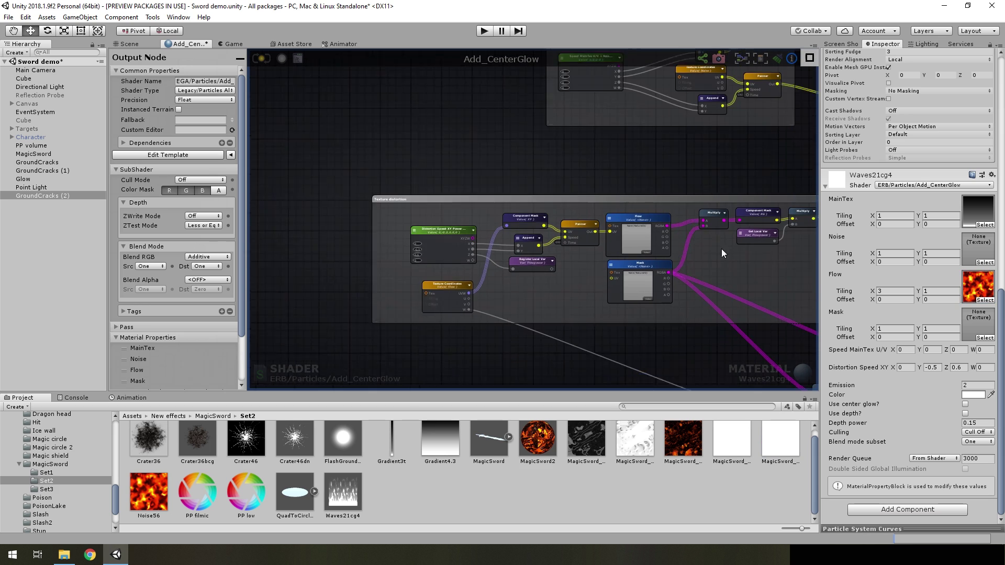
left_click(128, 44)
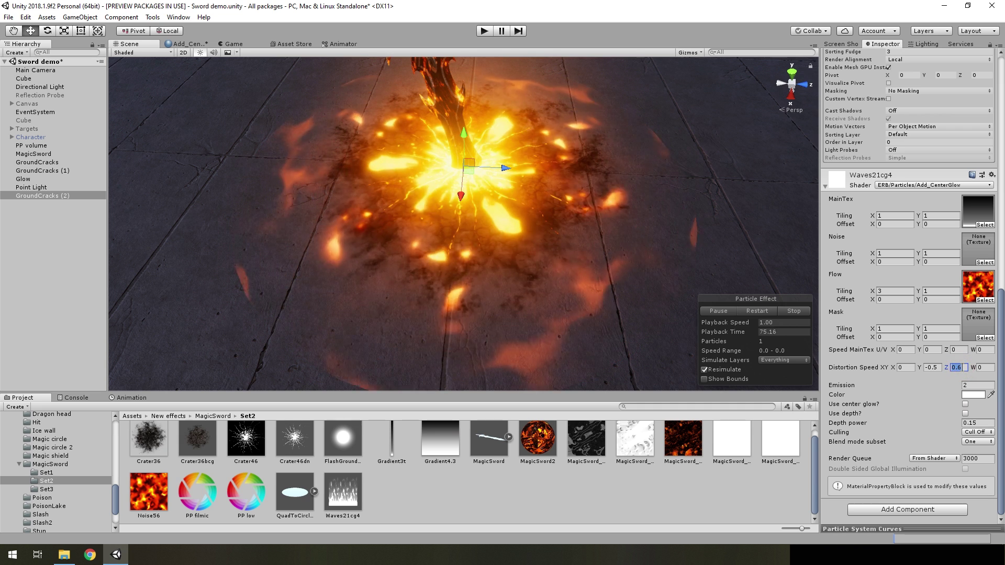
type("0.3")
left_click(958, 368)
type("0")
key("Escape")
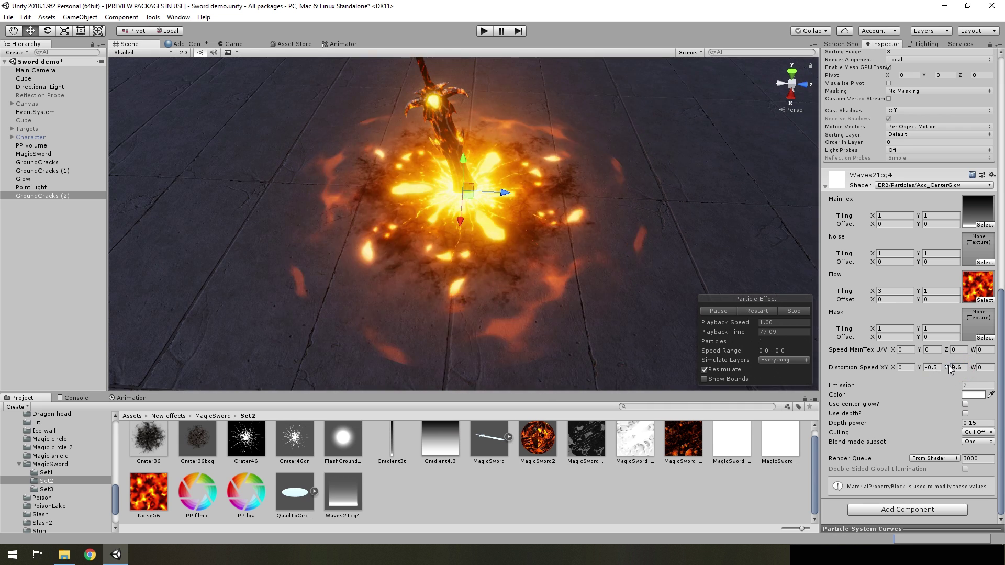
left_click(932, 368)
type("0")
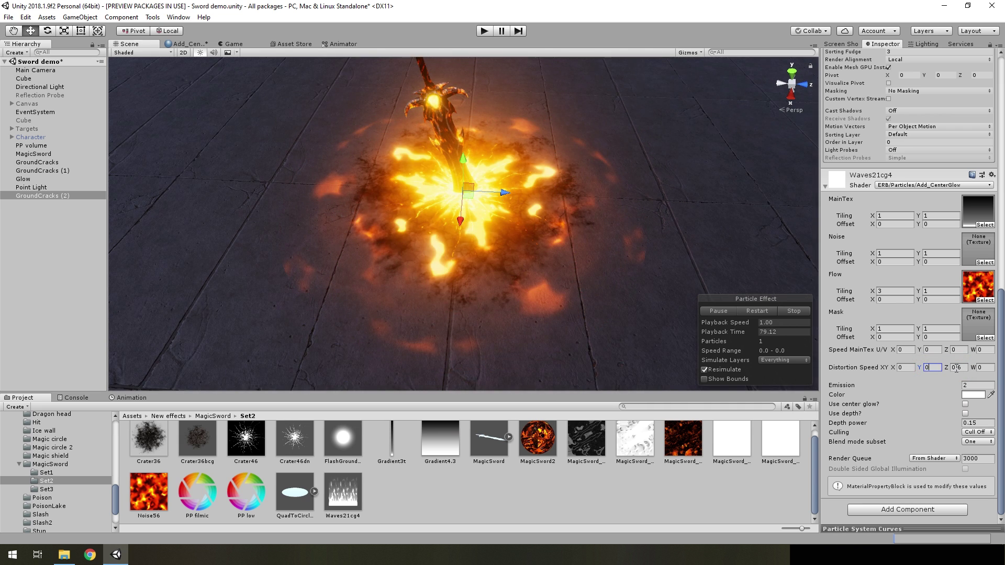
left_click_drag(952, 370, 946, 370)
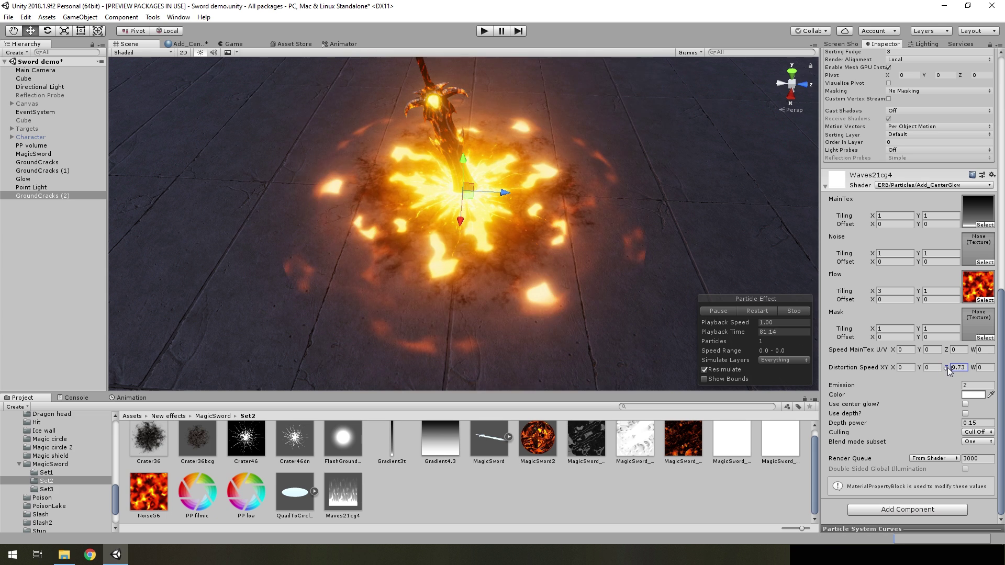
Step: Try Noise53, Noise43 and Noise62 as the Flow texture, settling on Noise63
left_click(983, 300)
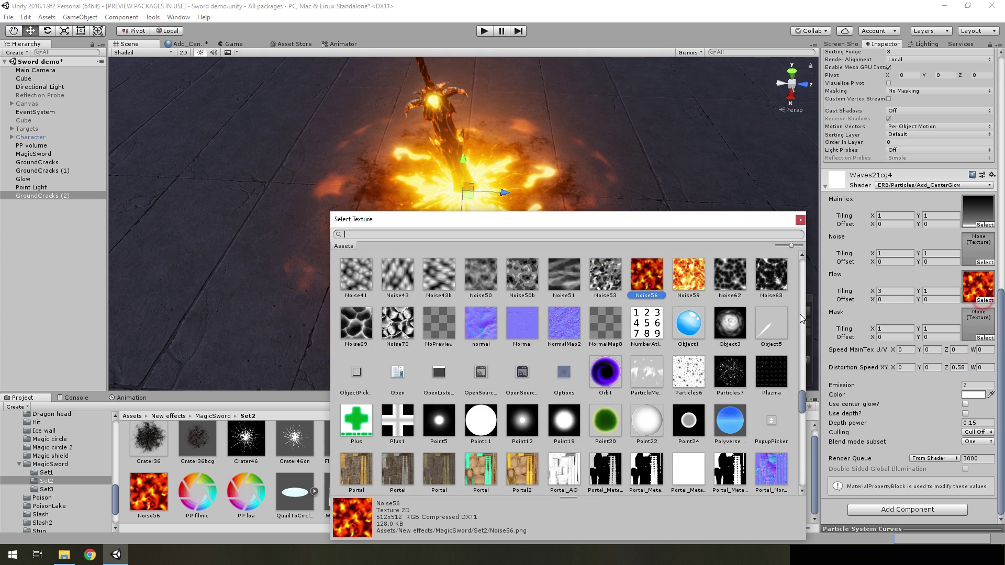
left_click(607, 269)
left_click_drag(571, 222, 574, 351)
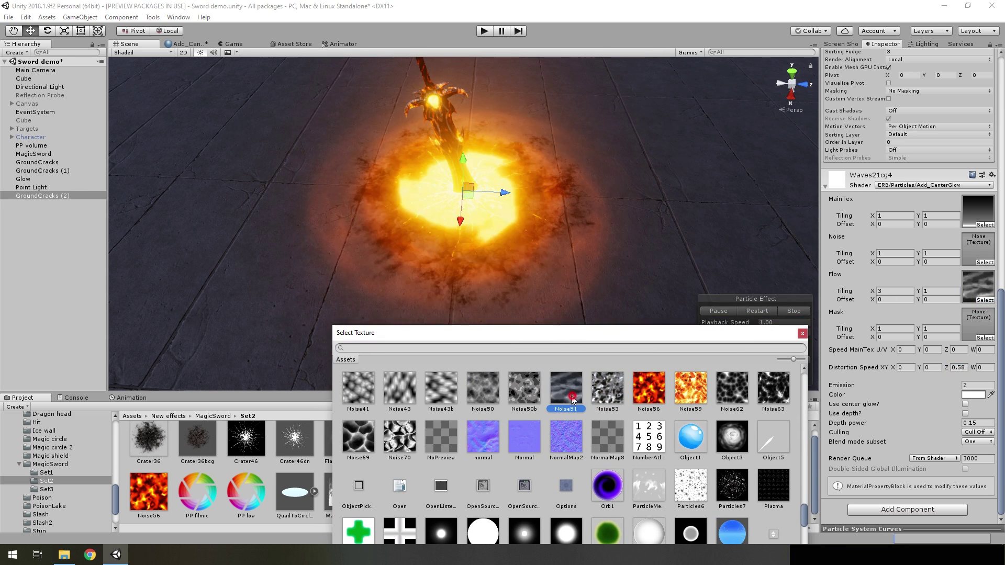
left_click(400, 388)
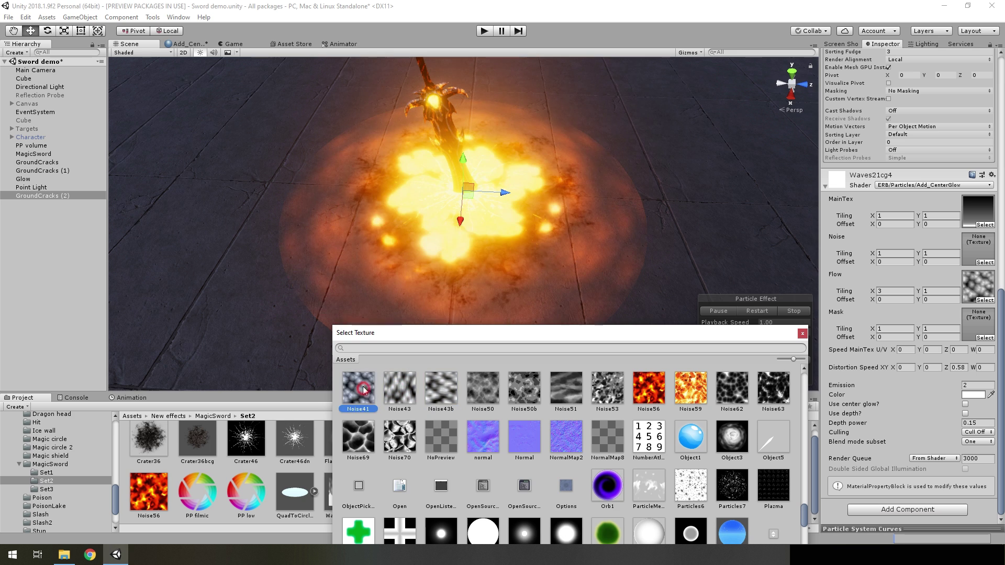
left_click(690, 389)
left_click(774, 388)
key("Left")
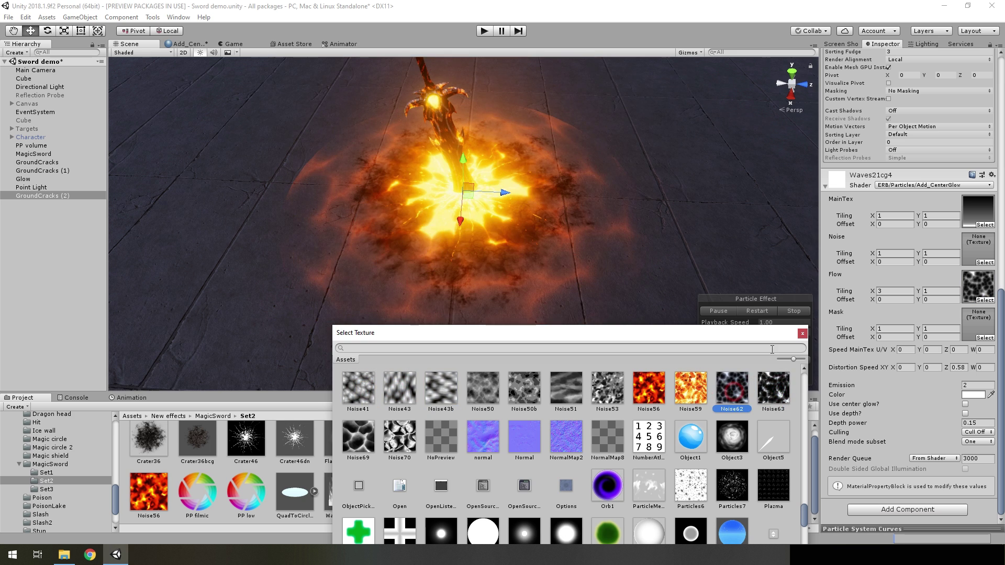
left_click(784, 384)
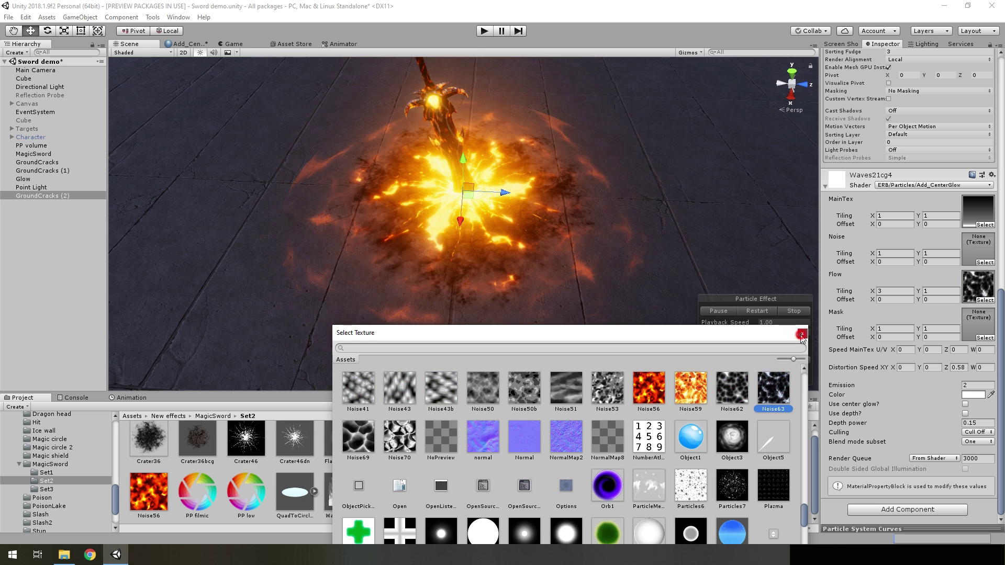
left_click(802, 336)
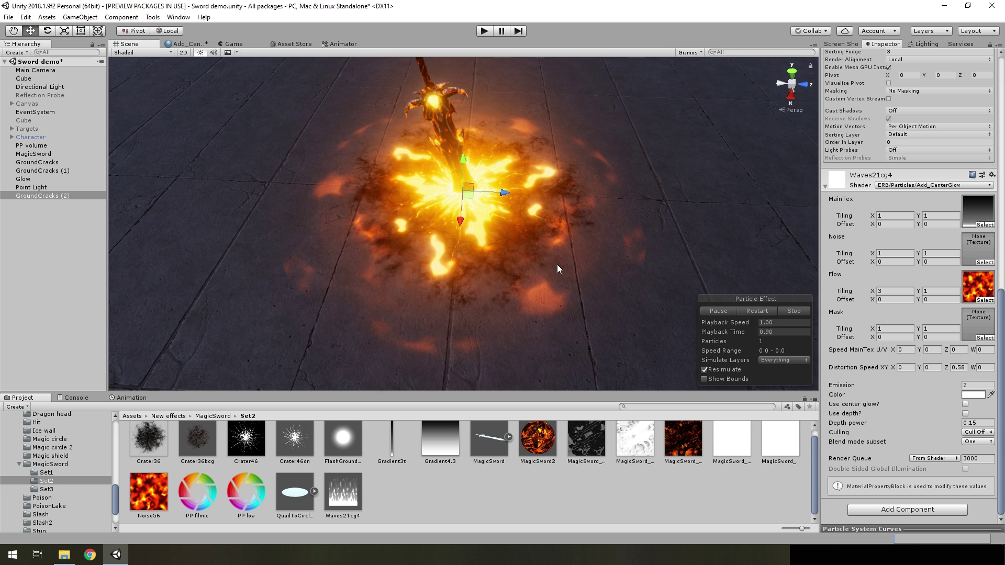
Step: Orbit around the sword effect and change the Flow tiling X value to 3
left_click_drag(557, 265, 554, 246, "alt")
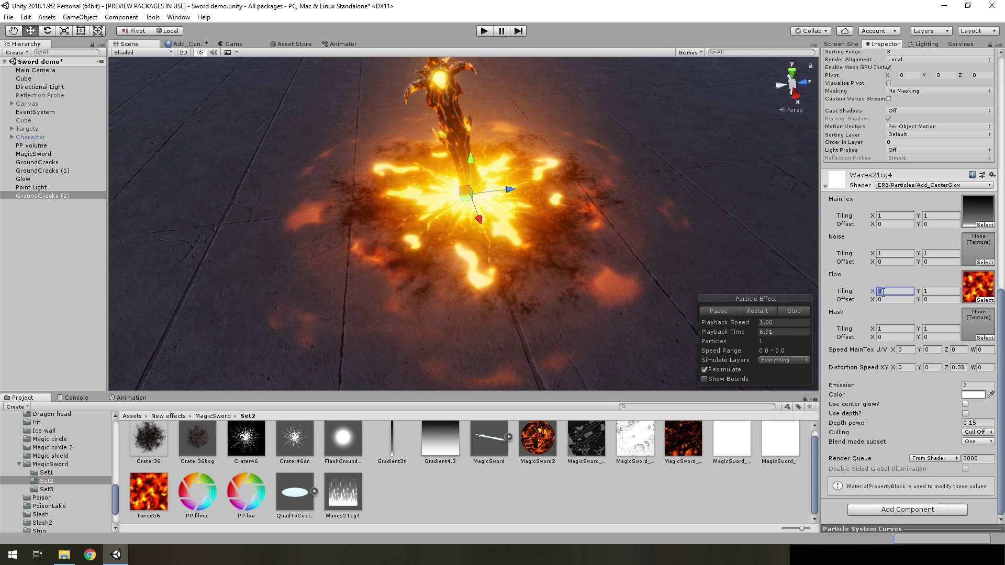
type("1")
key("BackSpace")
type("3")
Step: Bring the Add_CenterGlow graph's distortion group into view
left_click(194, 45)
scroll(656, 197, "up", 3)
scroll(548, 174, "up", 2)
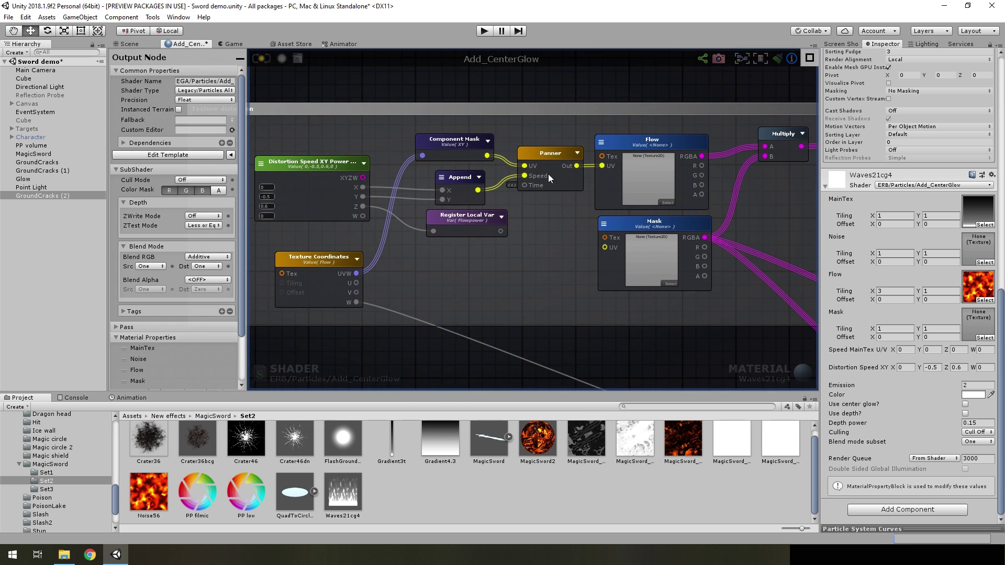
scroll(642, 258, "down", 3)
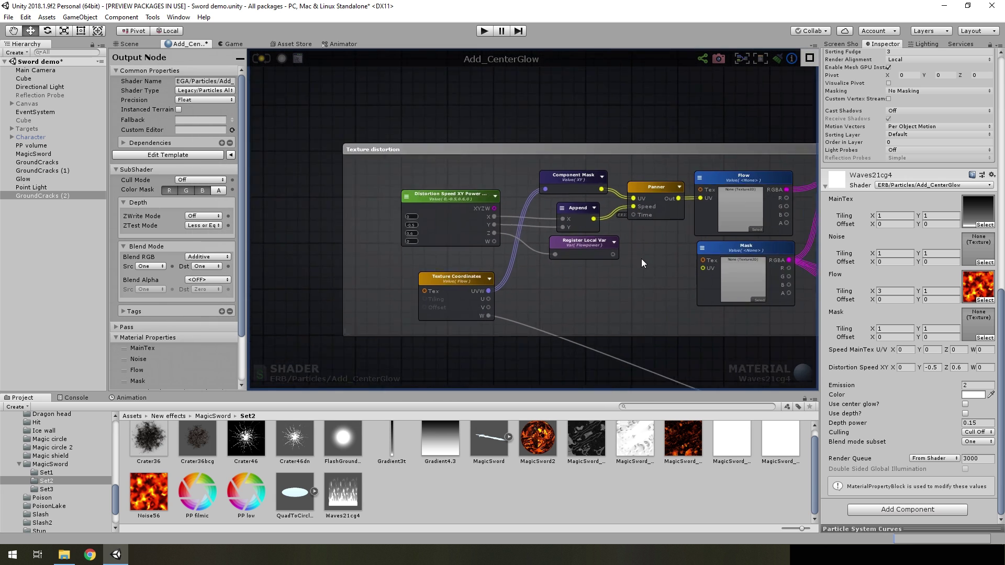
scroll(709, 195, "up", 1)
scroll(662, 212, "up", 2)
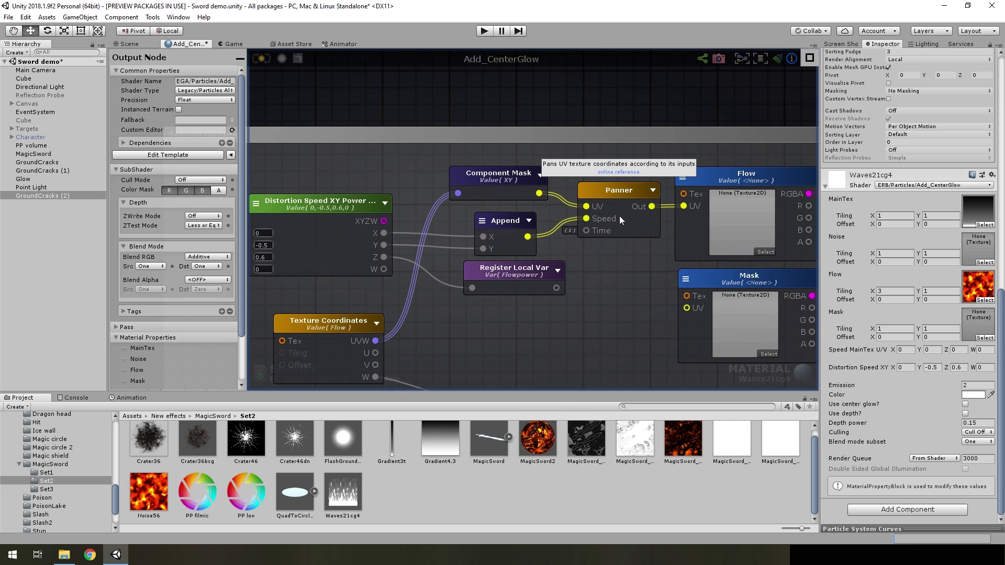
middle_click_drag(377, 240, 425, 243)
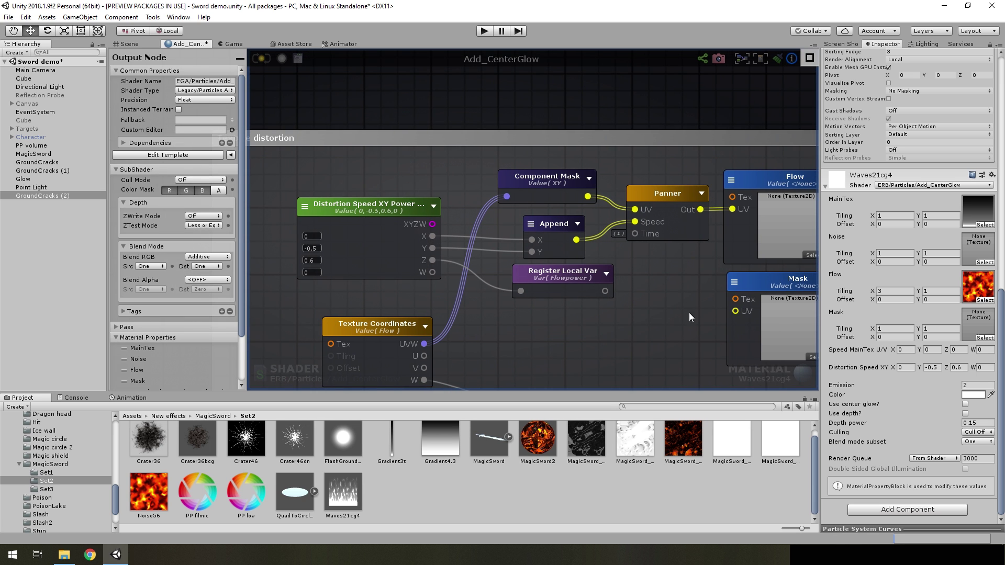
scroll(669, 334, "down", 2)
scroll(749, 284, "down", 2)
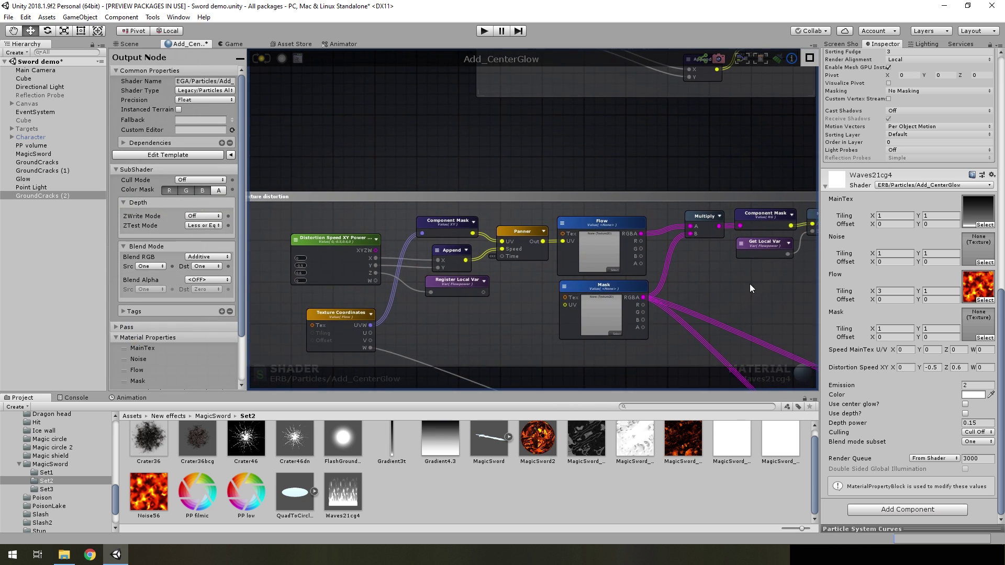
scroll(480, 282, "up", 3)
scroll(481, 286, "down", 2)
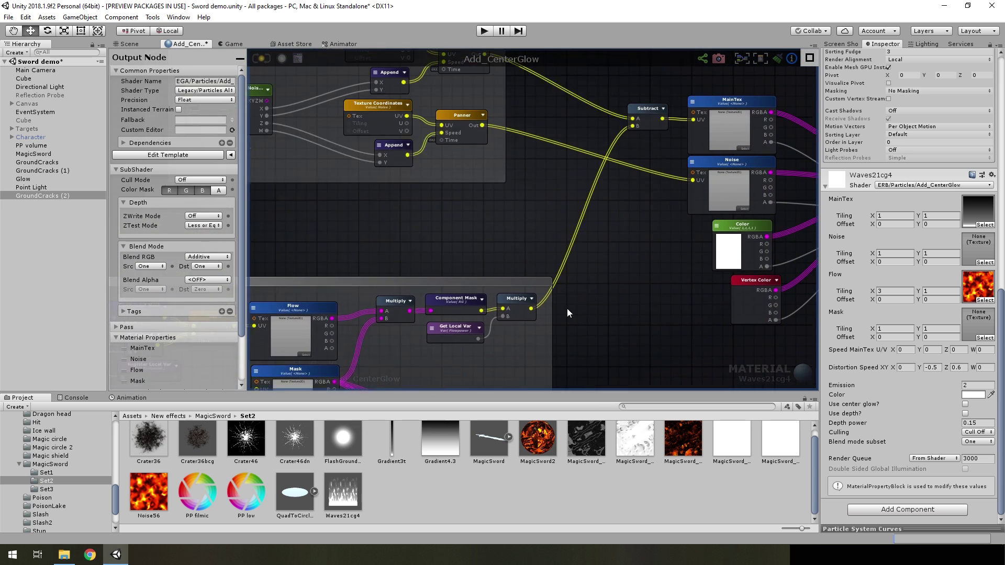
scroll(620, 149, "up", 2)
scroll(602, 221, "up", 2)
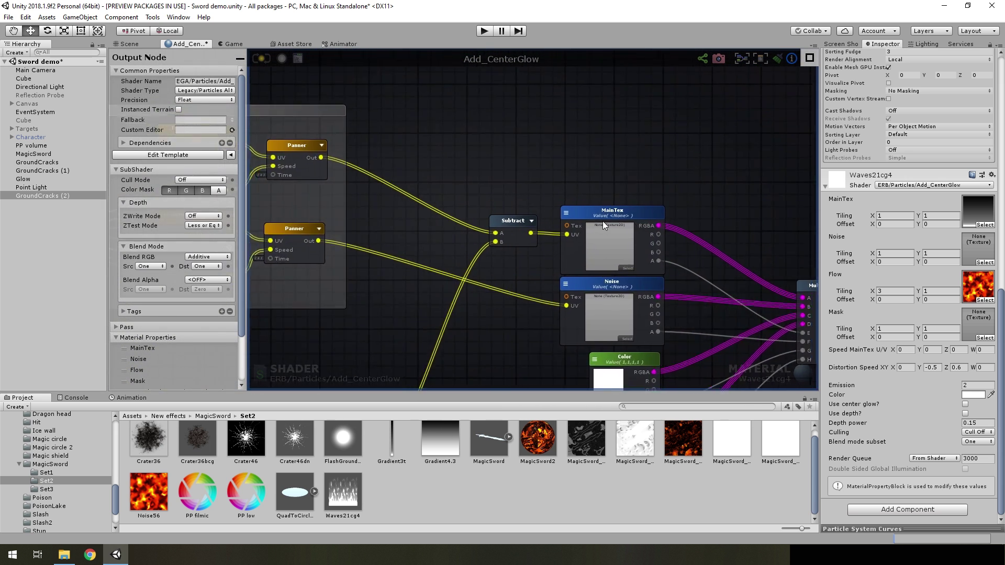
scroll(439, 236, "down", 2)
scroll(631, 157, "up", 2)
scroll(555, 251, "up", 1)
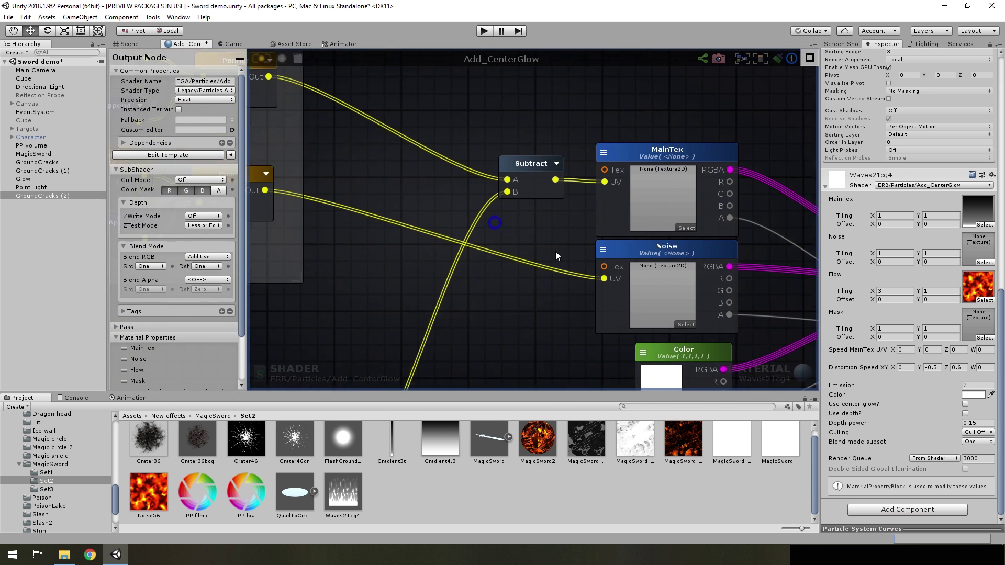
Step: Add a Texture Coordinates node and place it beside the Panner node
right_click(462, 113)
scroll(483, 132, "down", 2)
scroll(487, 167, "down", 2)
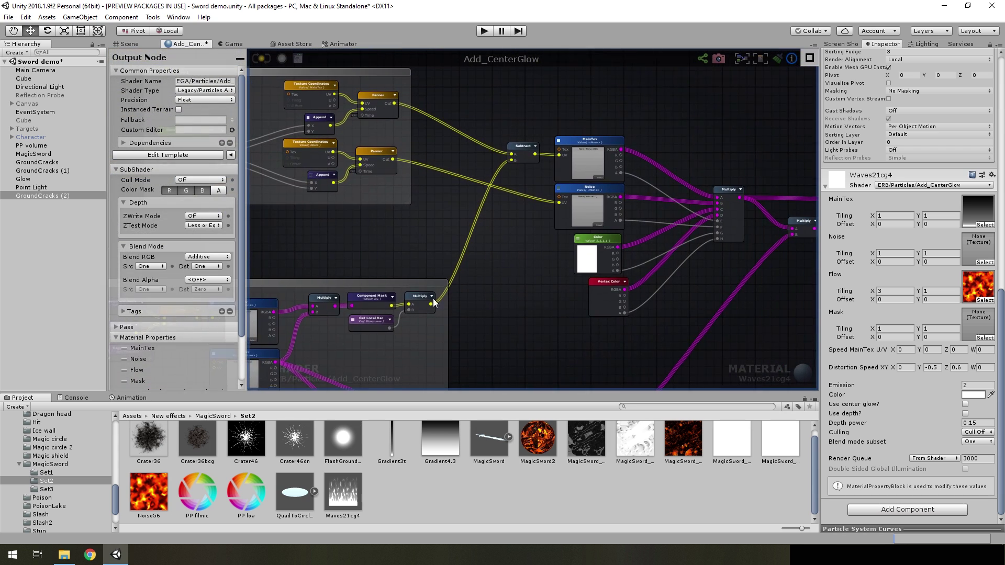
scroll(491, 199, "up", 3)
scroll(511, 212, "up", 2)
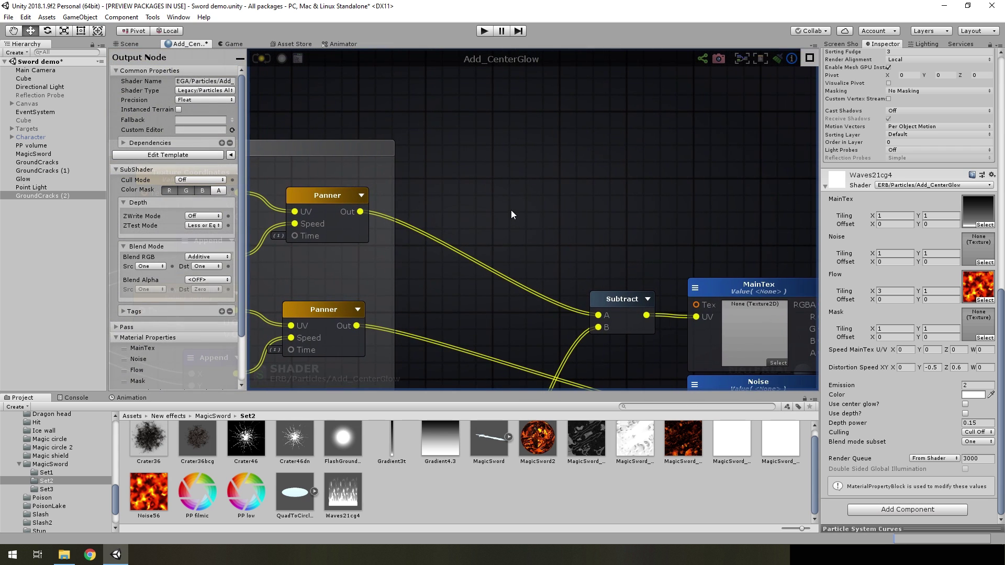
right_click(539, 200)
type("u")
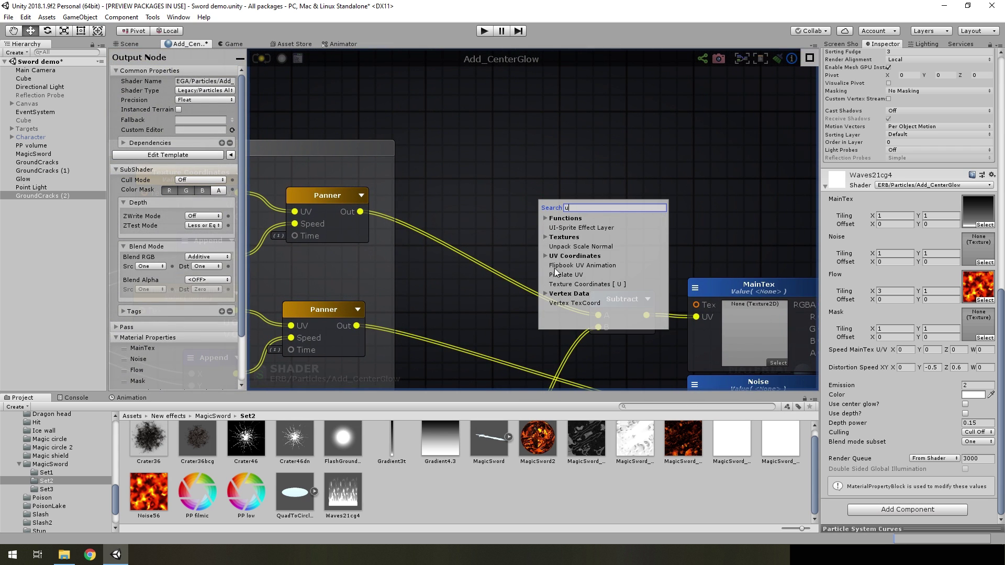
left_click(576, 284)
mouse_move(586, 214)
left_mouse_down()
mouse_move(460, 212)
mouse_move(597, 314)
left_mouse_up()
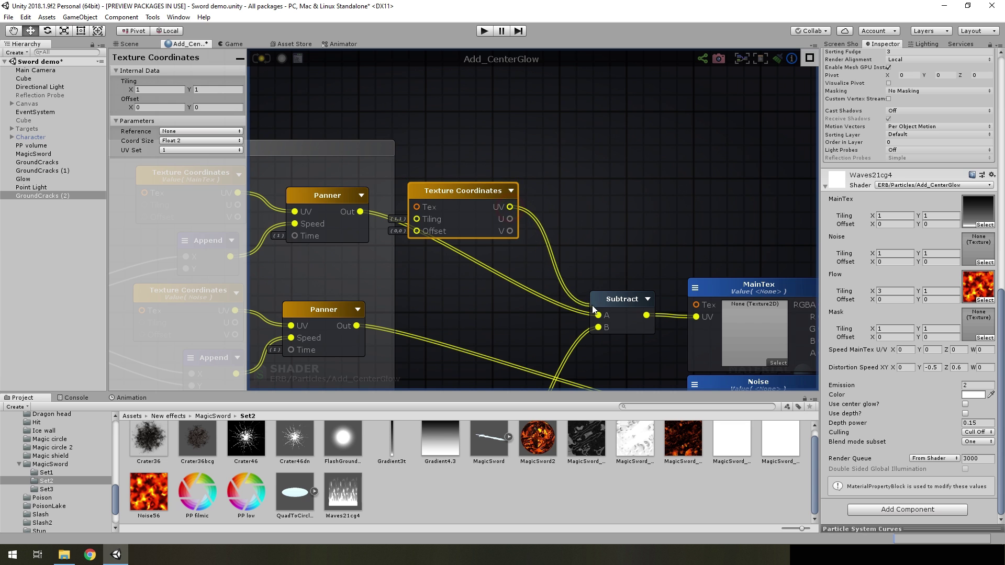
scroll(547, 262, "down", 4)
middle_click_drag(492, 216, 529, 139)
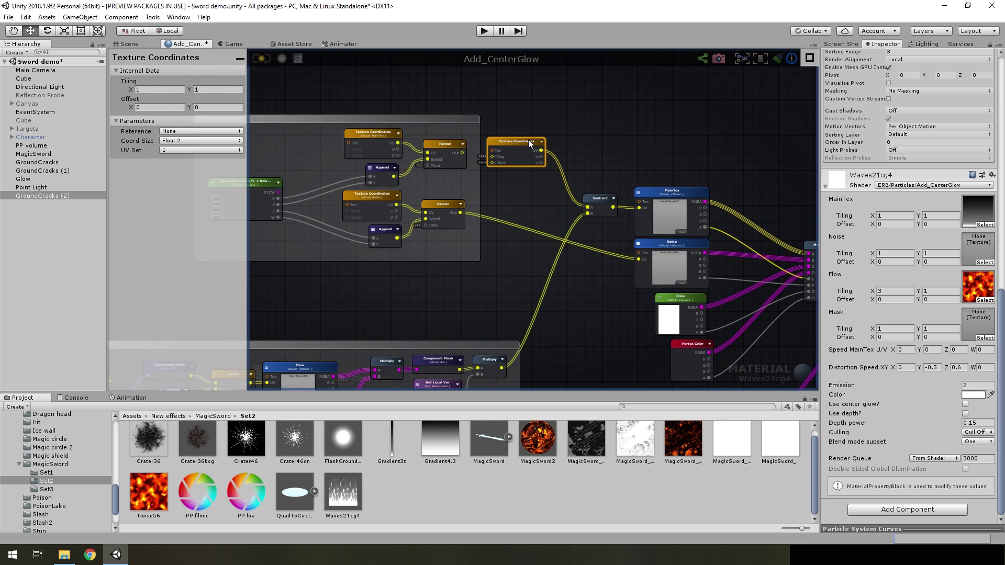
Step: Check the effect in the Scene, then frame the Flow and Mask nodes in the graph
left_click(133, 44)
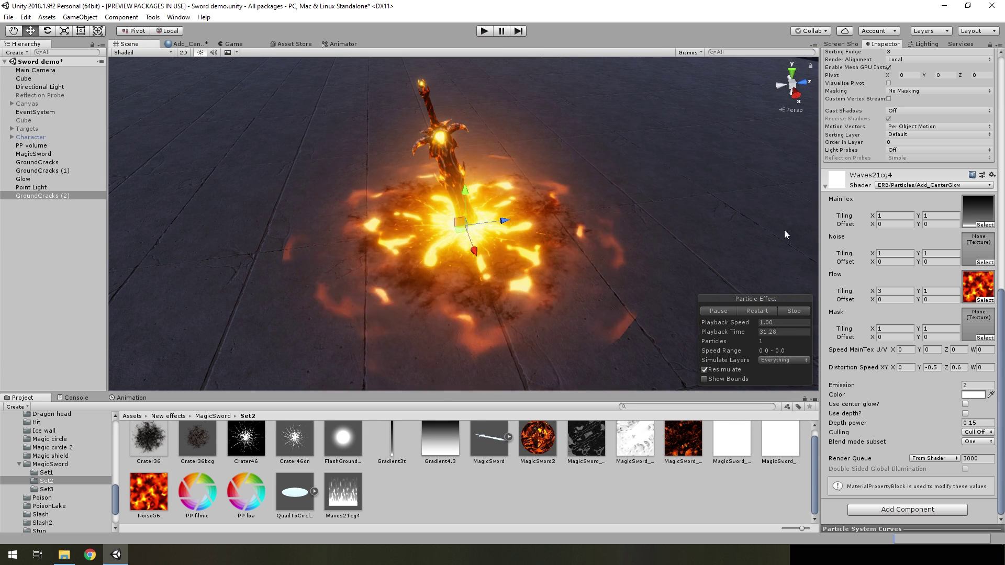
left_click(186, 44)
middle_click_drag(477, 285, 514, 152)
scroll(486, 235, "up", 3)
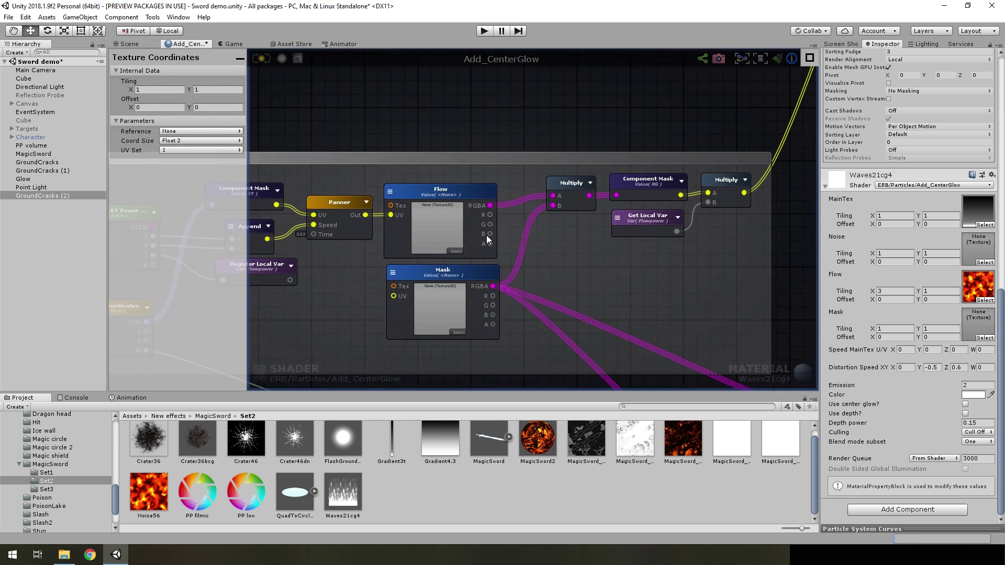
Step: Return to the Scene view, reframe the sword and deselect the ground cracks object
left_click(131, 44)
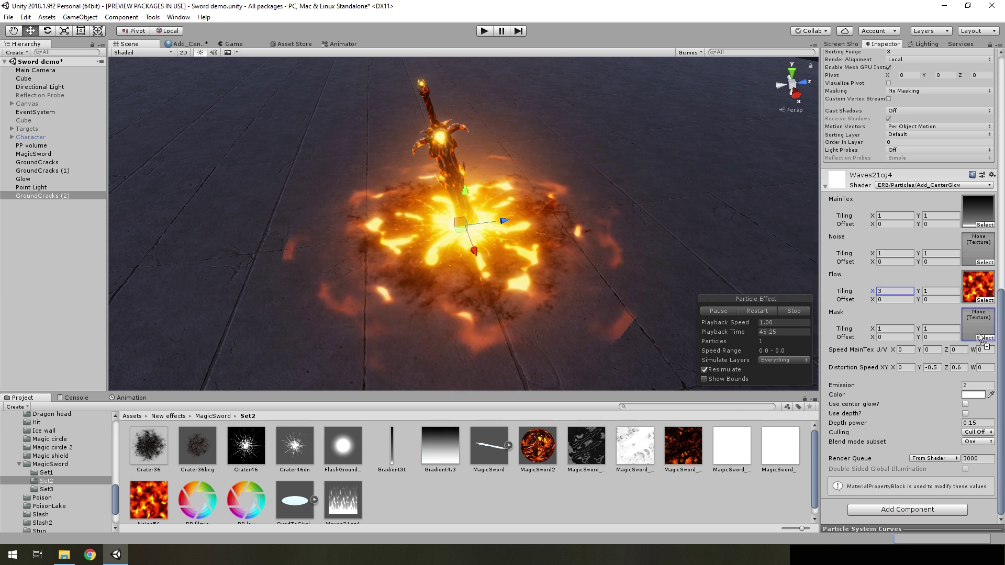
middle_click_drag(550, 280, 598, 238)
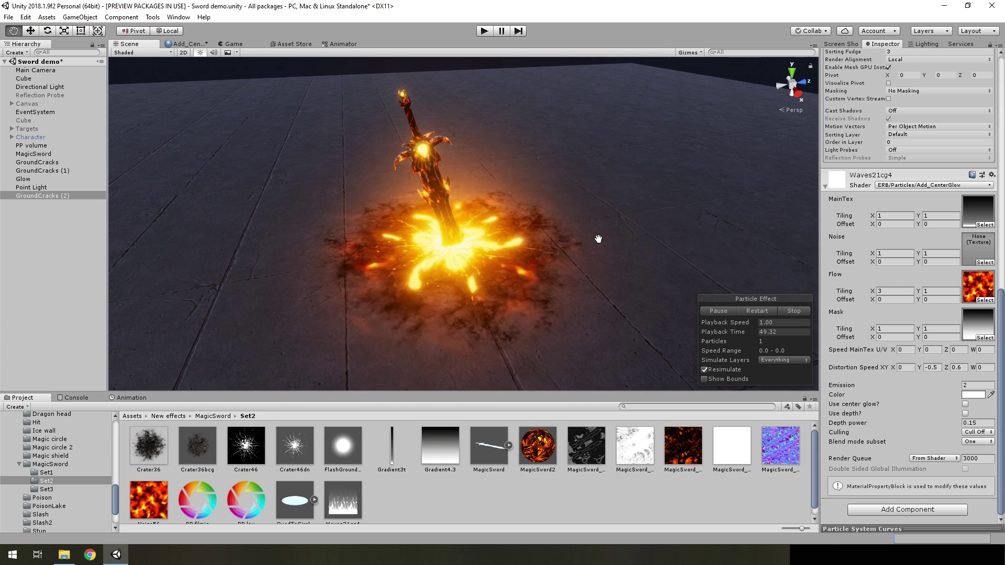
left_click(48, 259)
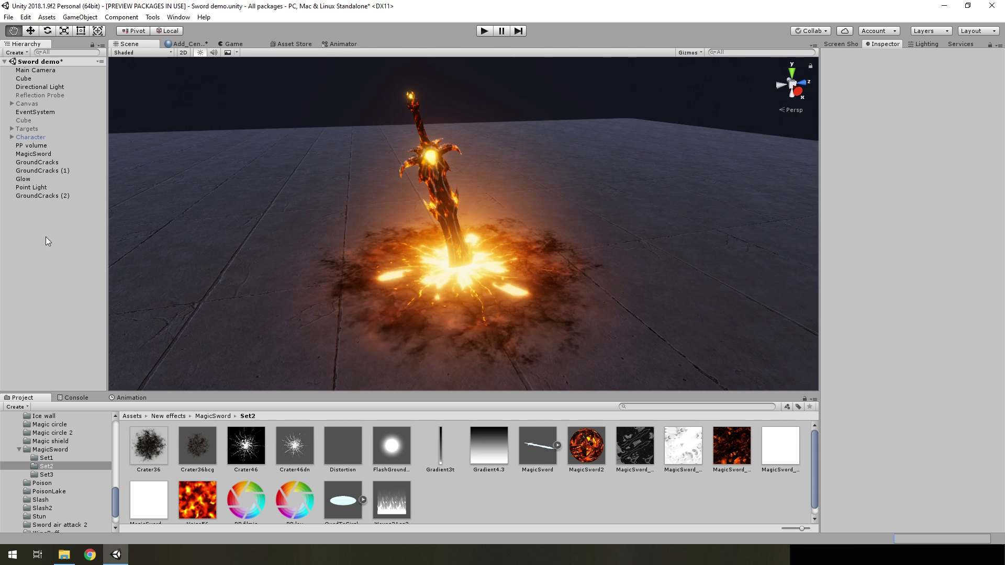
Step: Add a new particle system named Distortion with its Transform reset to zero
right_click(45, 233)
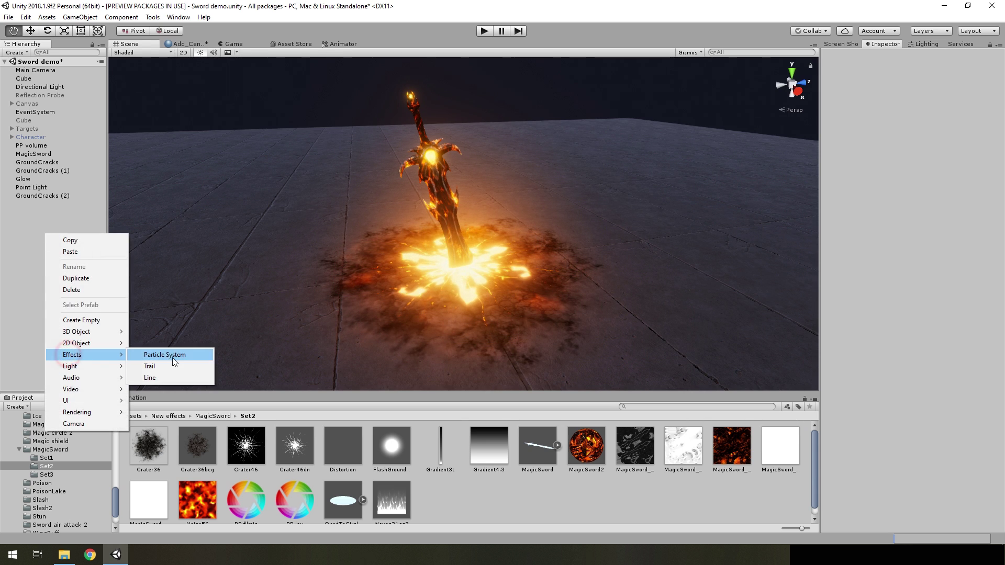
left_click(174, 361)
right_click(46, 206)
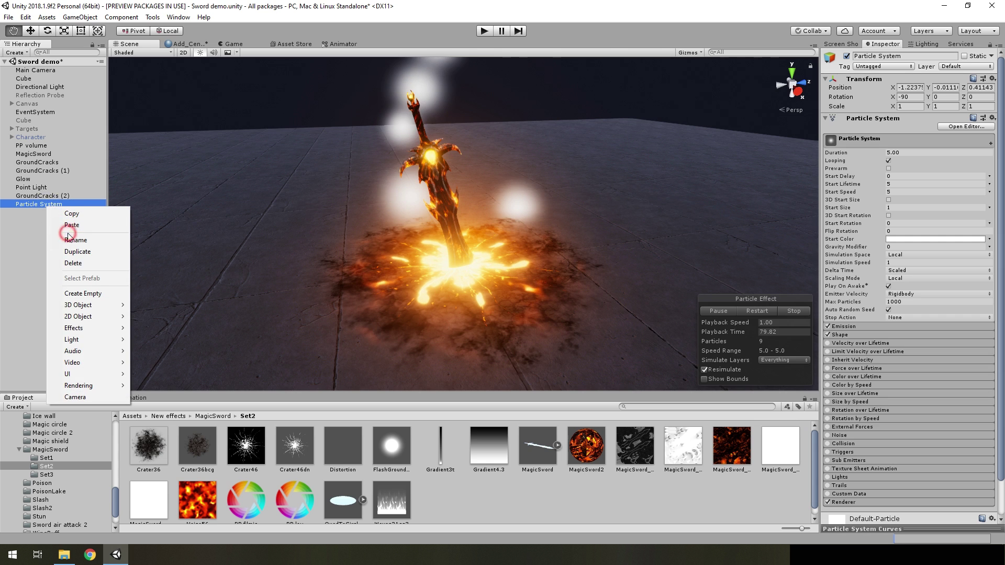
left_click(67, 240)
type("Distortion")
left_click(49, 231)
left_click(30, 204)
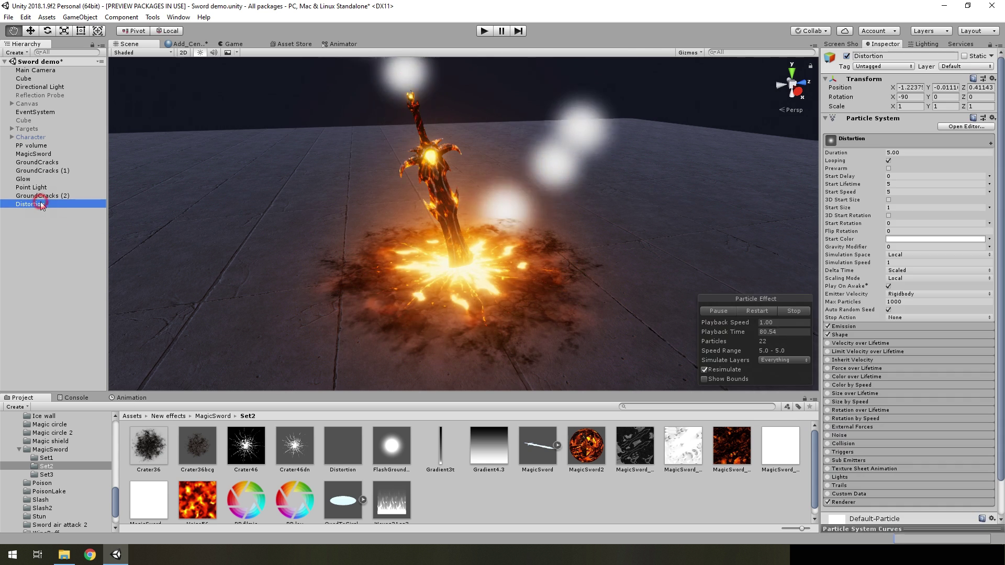
right_click(909, 79)
left_click(921, 85)
Step: Point the cone up with rotation X -90, angle 15, radius 0.4, texture colour/alpha off
left_click(841, 334)
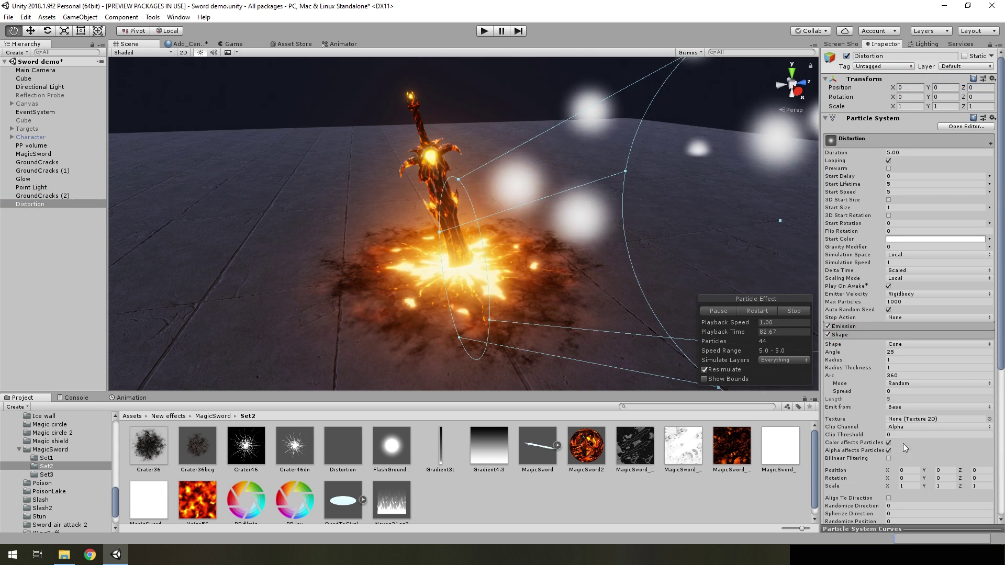
left_click(908, 478)
type("-90")
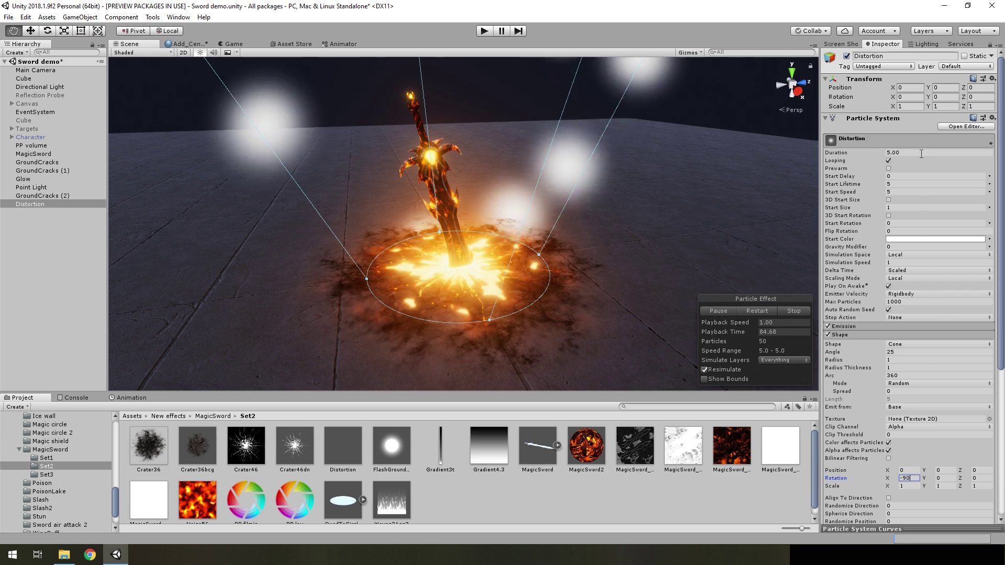
scroll(903, 208, "down", 5)
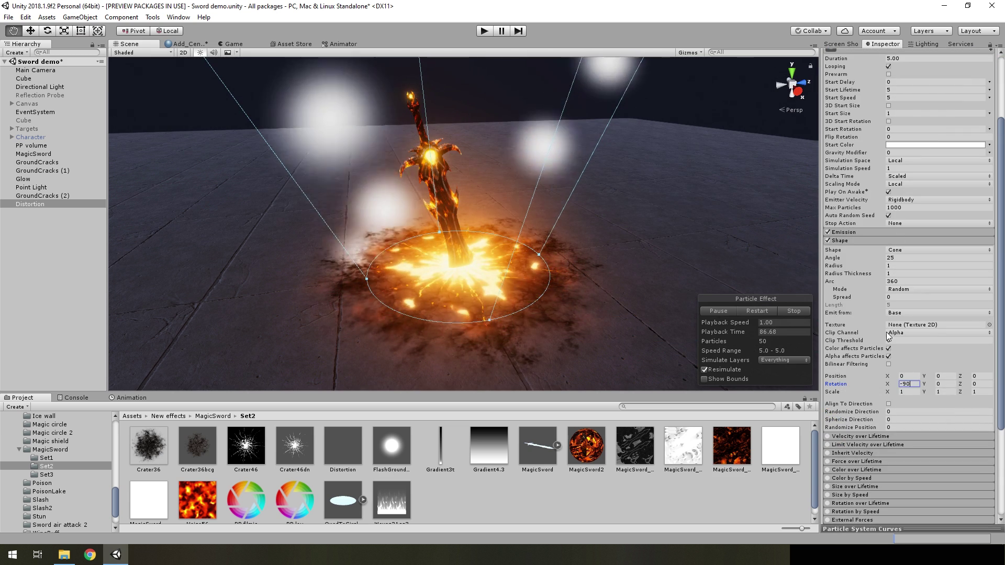
left_click(888, 348)
left_click(888, 356)
left_click(895, 259)
type("15")
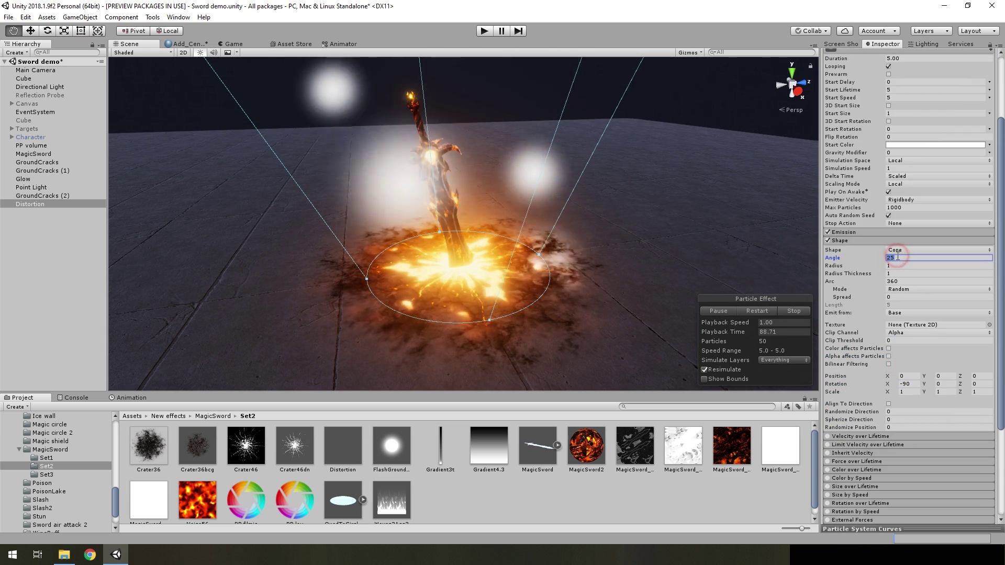
left_click(897, 267)
type("0.4")
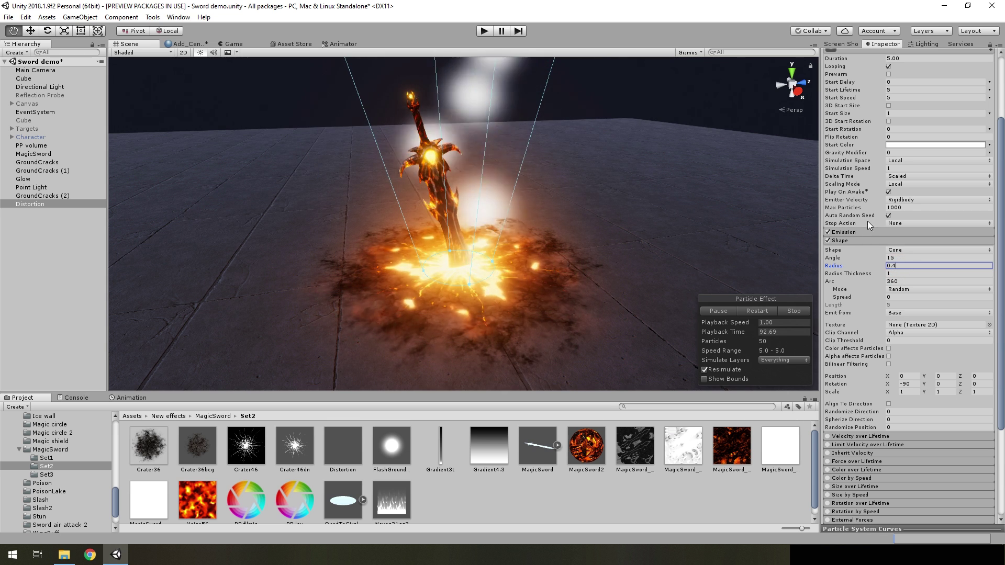
left_click(859, 234)
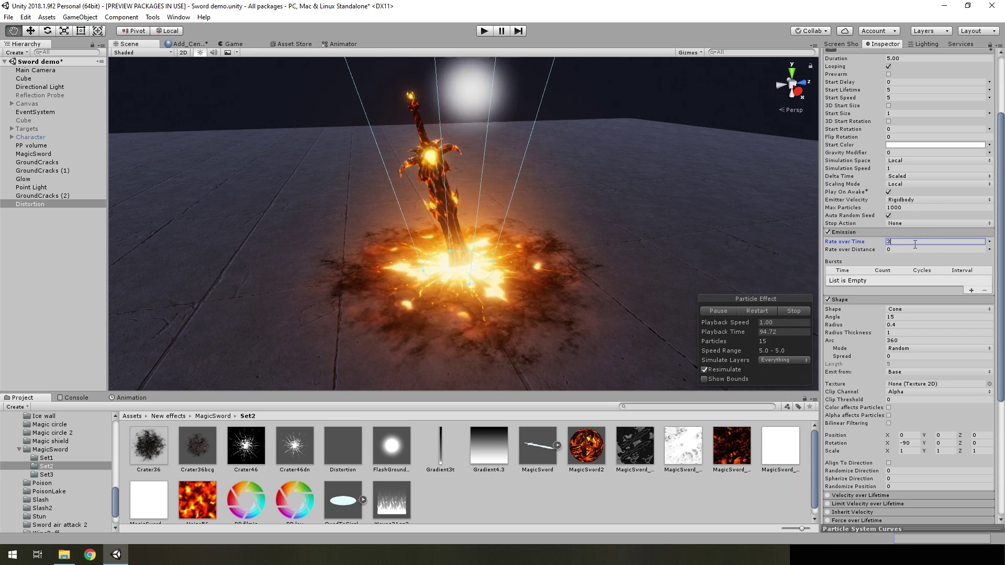
type("0")
scroll(895, 150, "up", 3)
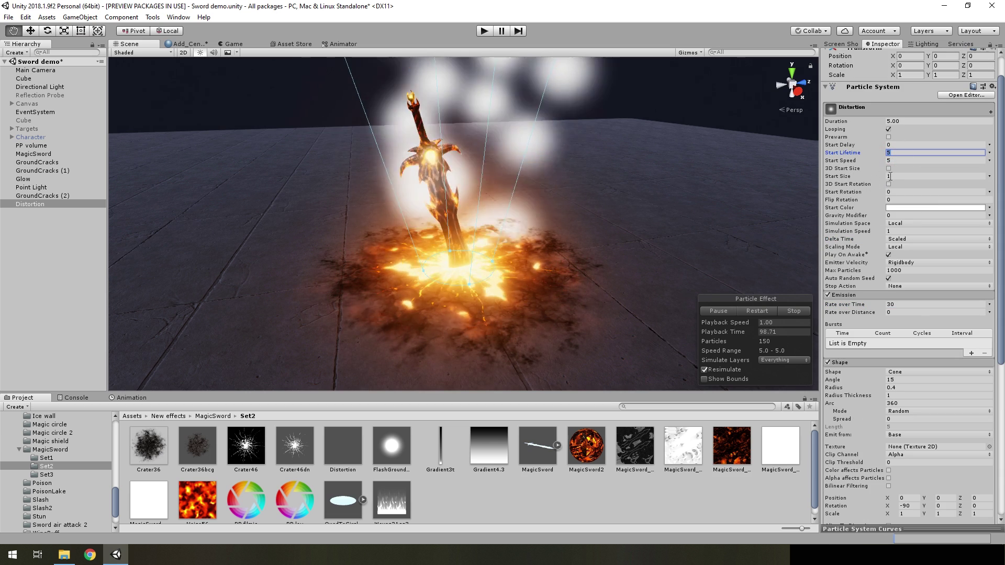
Step: Set Duration 1, Start Speed random between 1 and 2, and Start Rotation random 0–360
type("1")
left_click(902, 121)
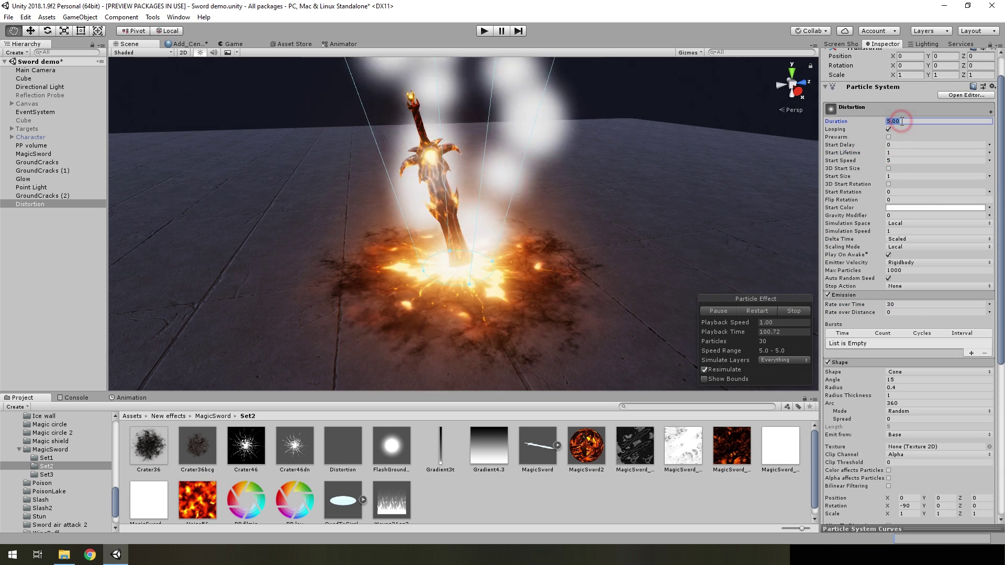
type("1")
left_click(890, 161)
type("1")
left_click(991, 160)
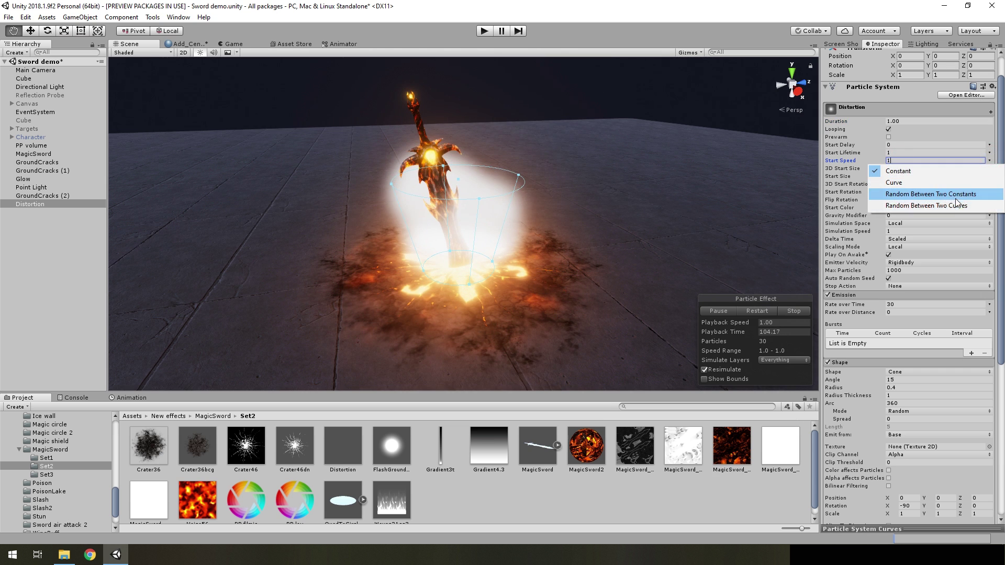
type("2")
left_click(797, 92)
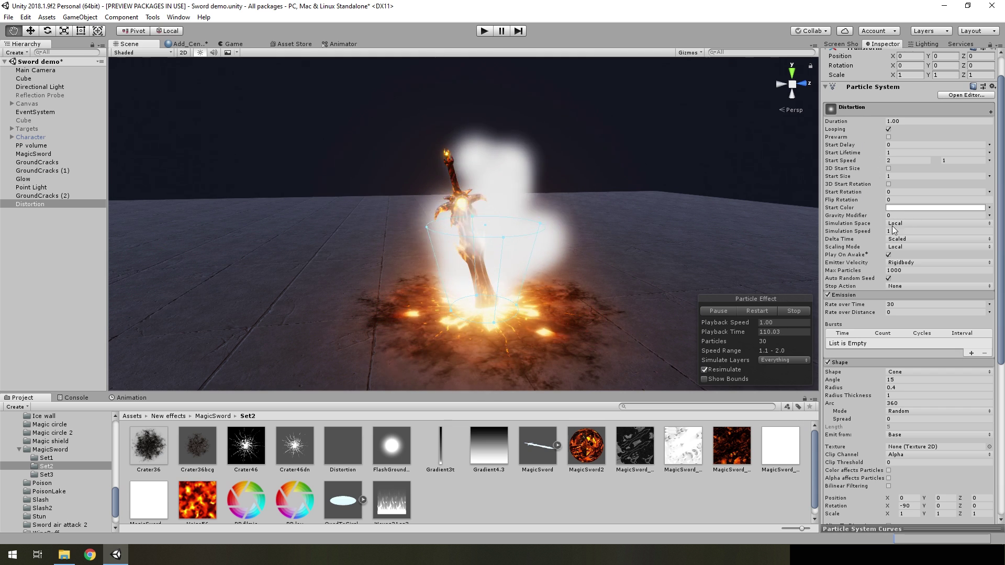
left_click(992, 192)
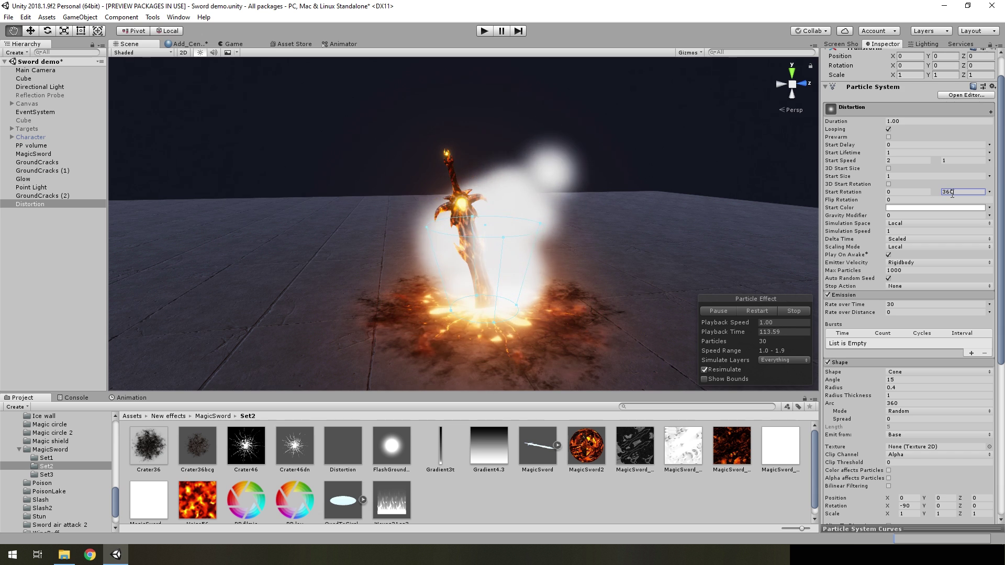
scroll(965, 313, "down", 3)
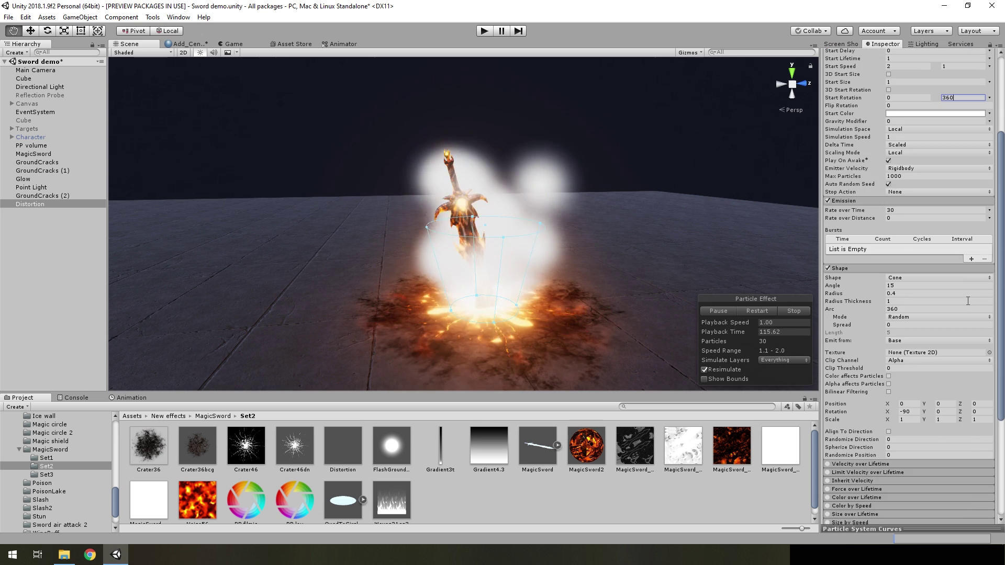
scroll(977, 282, "down", 3)
scroll(942, 315, "down", 6)
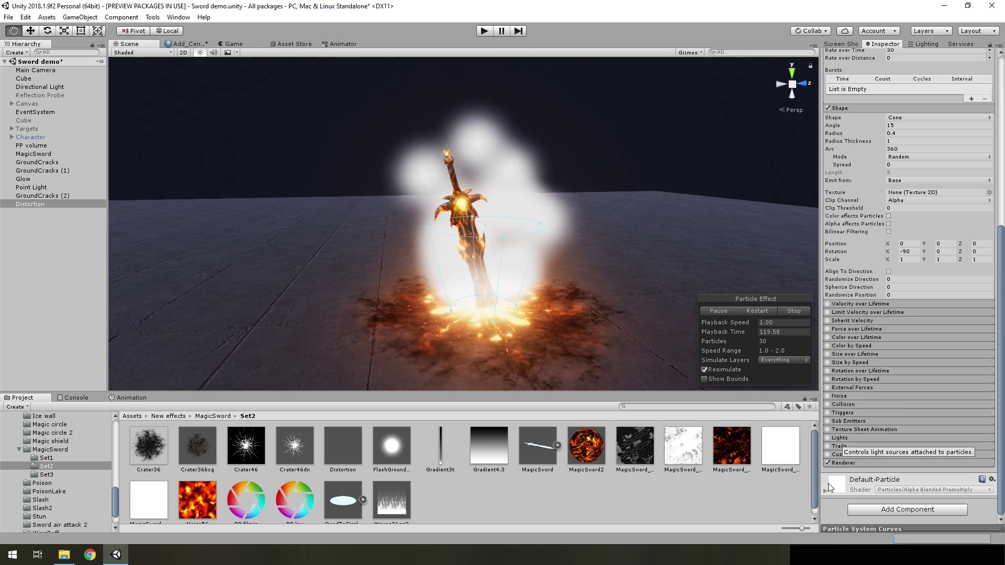
Step: Put the Distortion material (ERB/Particles/Distortion shader) in the Renderer module, then orbit around the sword to check the haze
scroll(836, 317, "up", 3)
scroll(904, 286, "down", 10)
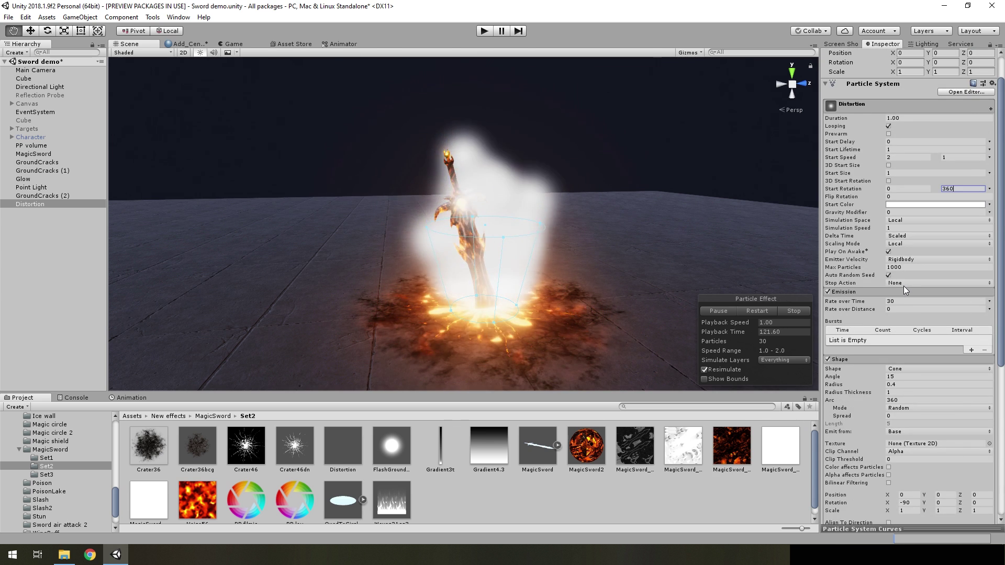
scroll(889, 439, "down", 3)
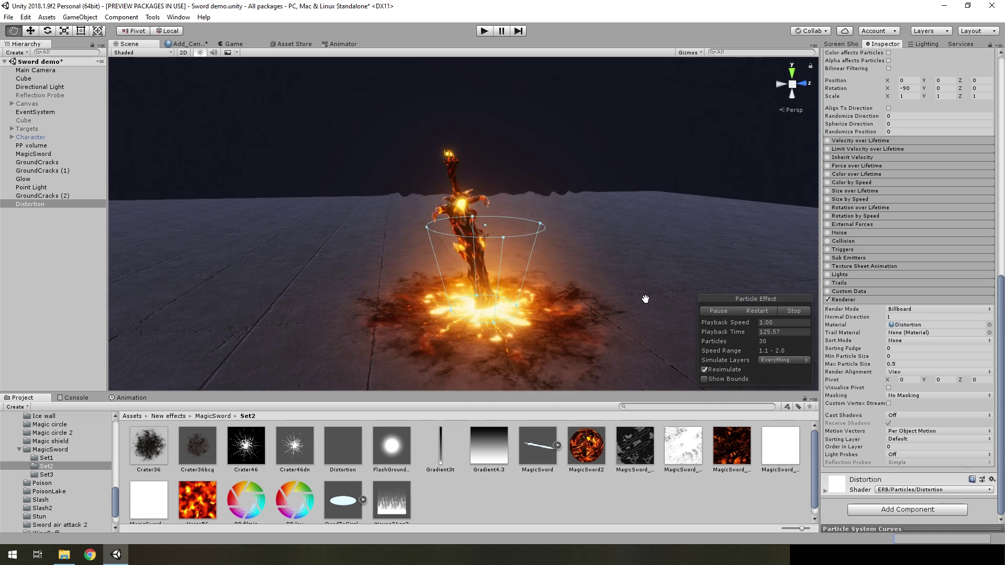
left_click_drag(505, 268, 555, 280, "alt")
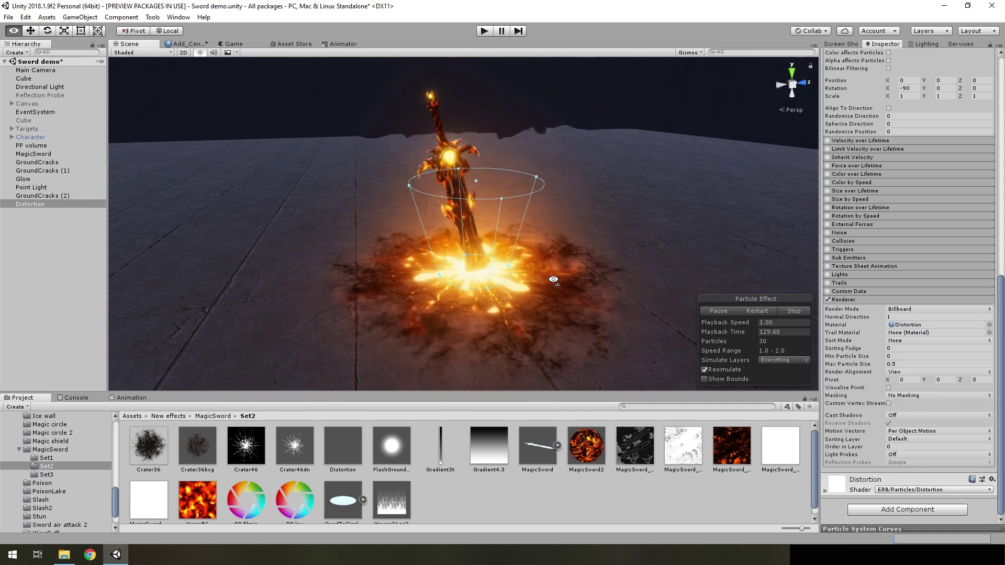
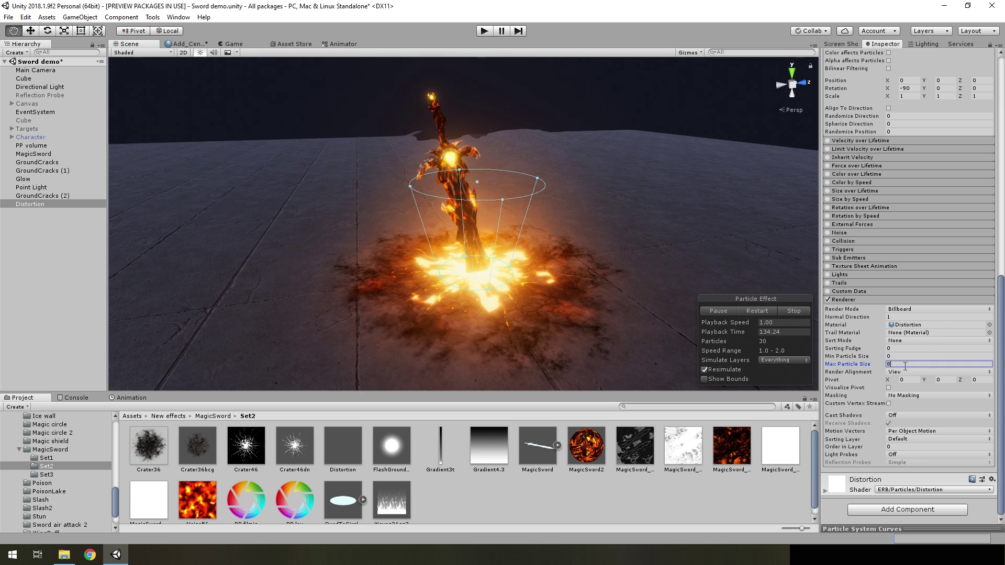
Step: Enable Color over Lifetime on Distortion with a white gradient fading alpha from 255 to 0
scroll(841, 324, "up", 3)
scroll(841, 324, "up", 2)
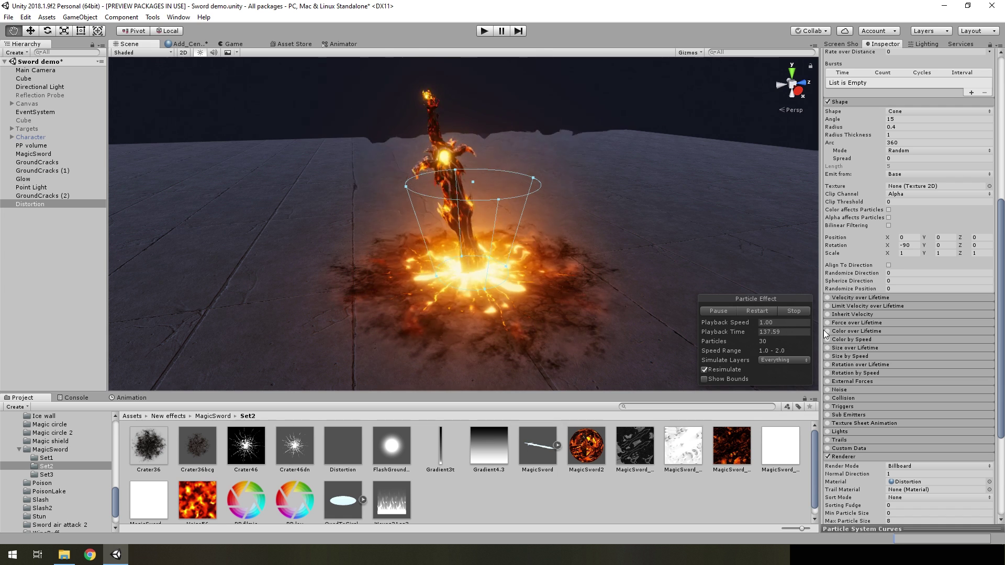
left_click(864, 333)
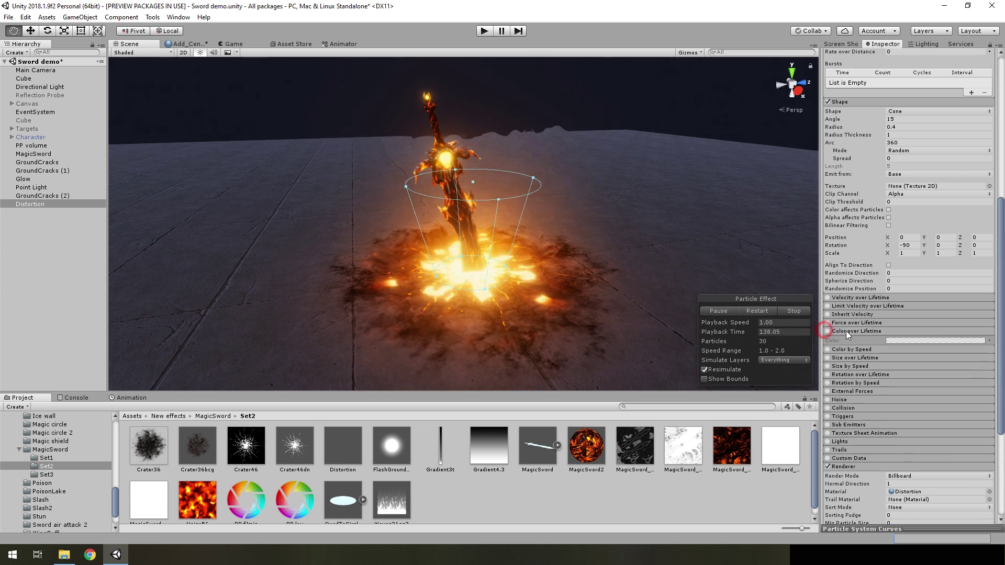
left_click(911, 341)
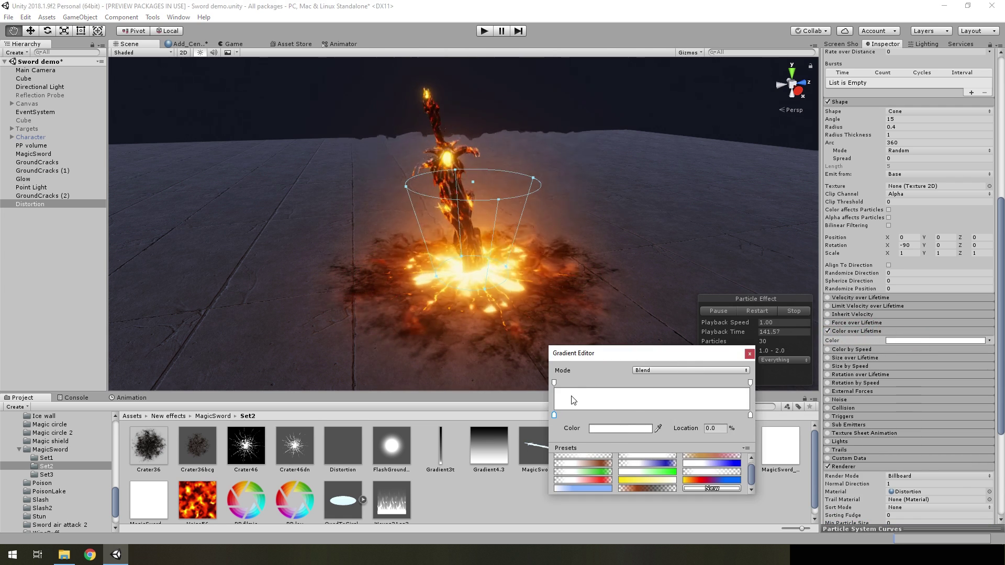
left_click_drag(554, 383, 609, 383)
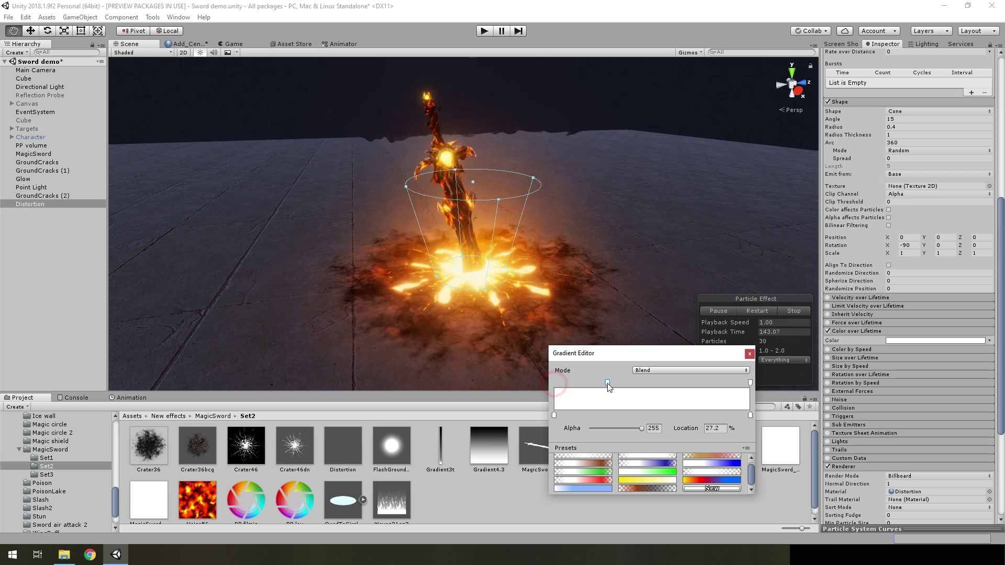
left_click(636, 428)
left_click_drag(622, 427, 645, 428)
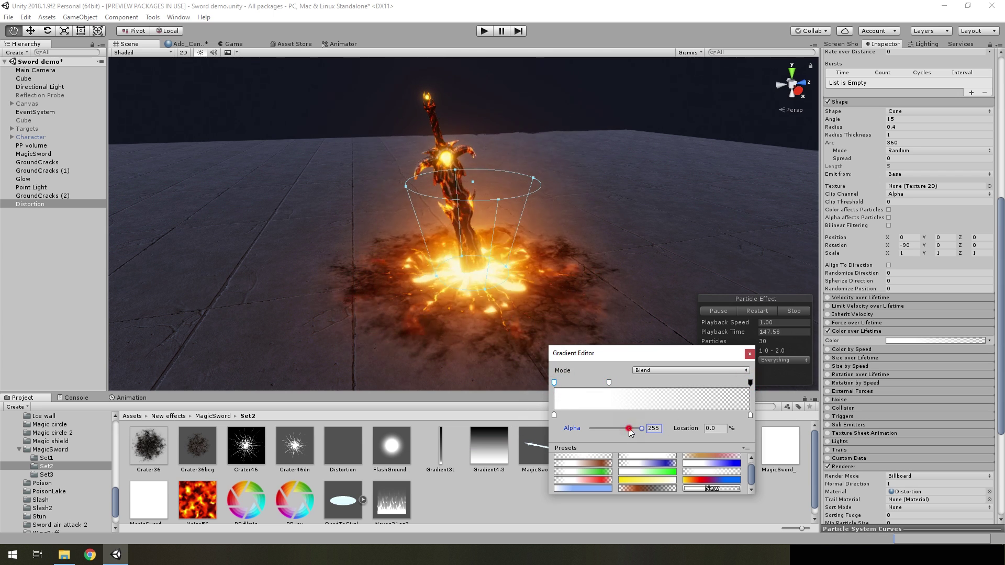
left_click(749, 354)
left_click_drag(512, 265, 485, 255, "alt")
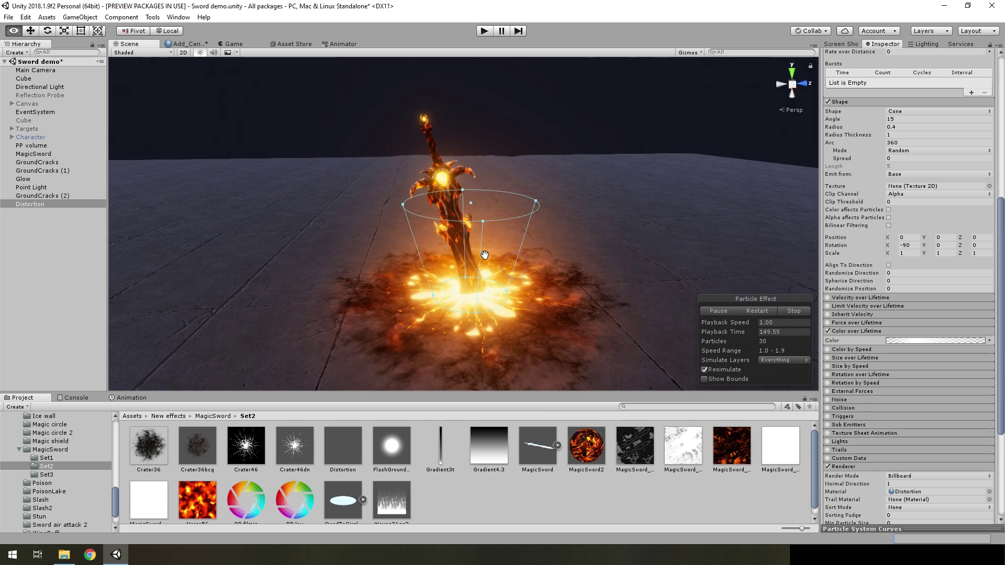
scroll(844, 331, "up", 3)
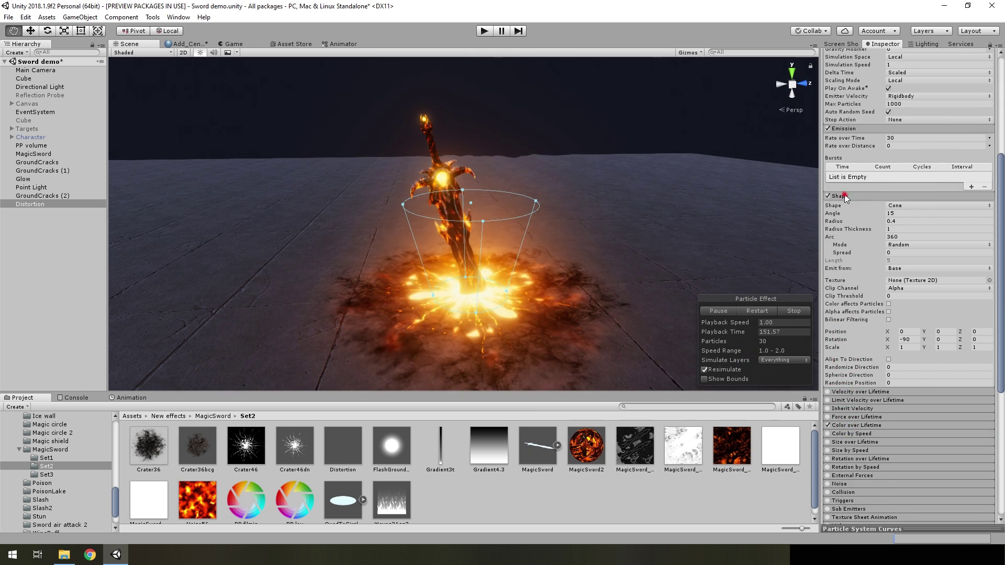
Step: Lower the Distortion start colour alpha to about 130, then preview the Smoke21 texture
left_click(841, 195)
left_click(849, 129)
mouse_move(533, 276)
left_mouse_down("alt")
mouse_move(486, 281)
mouse_move(512, 219)
left_mouse_up("alt")
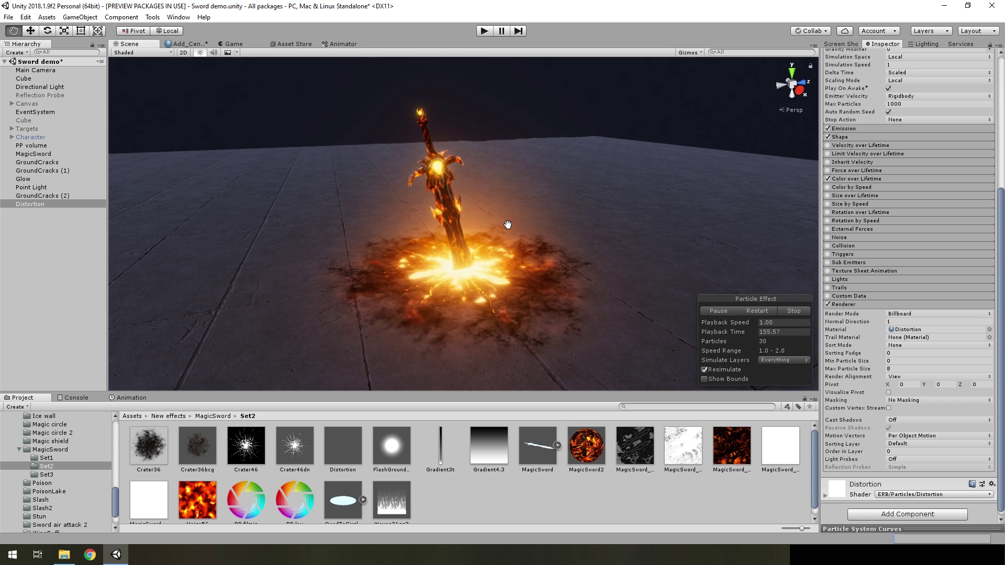
scroll(916, 173, "up", 5)
left_click(916, 167)
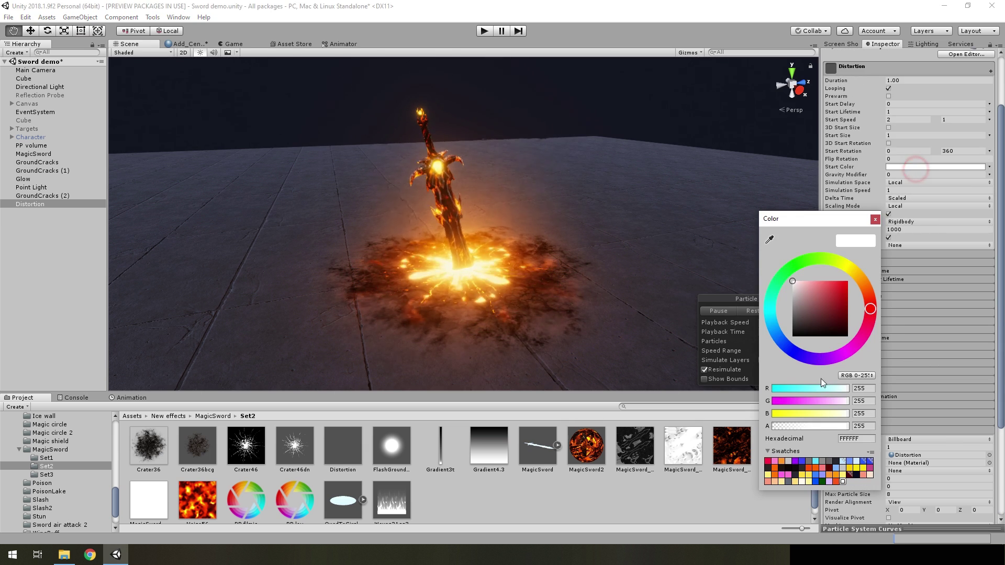
left_click_drag(848, 426, 811, 427)
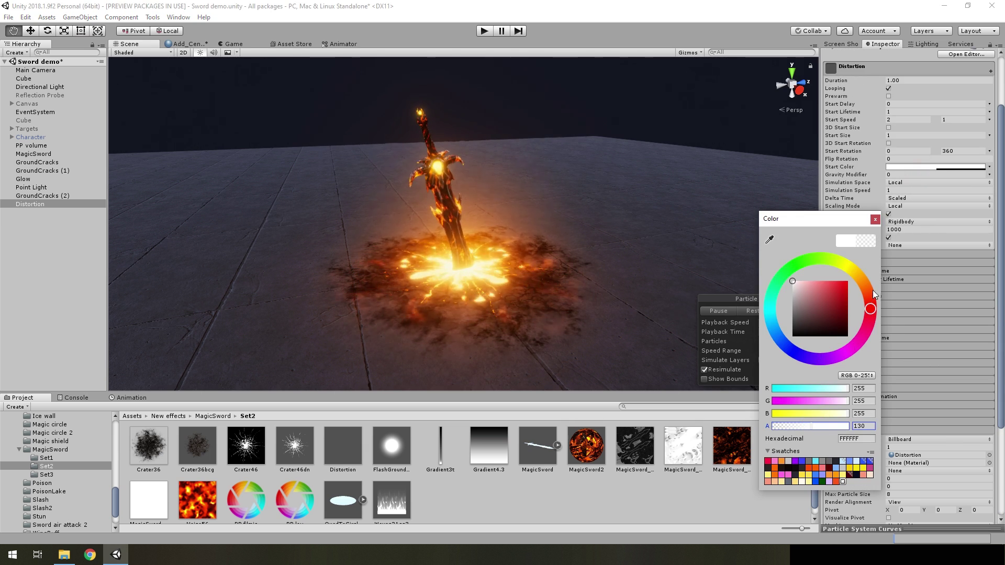
left_click(873, 223)
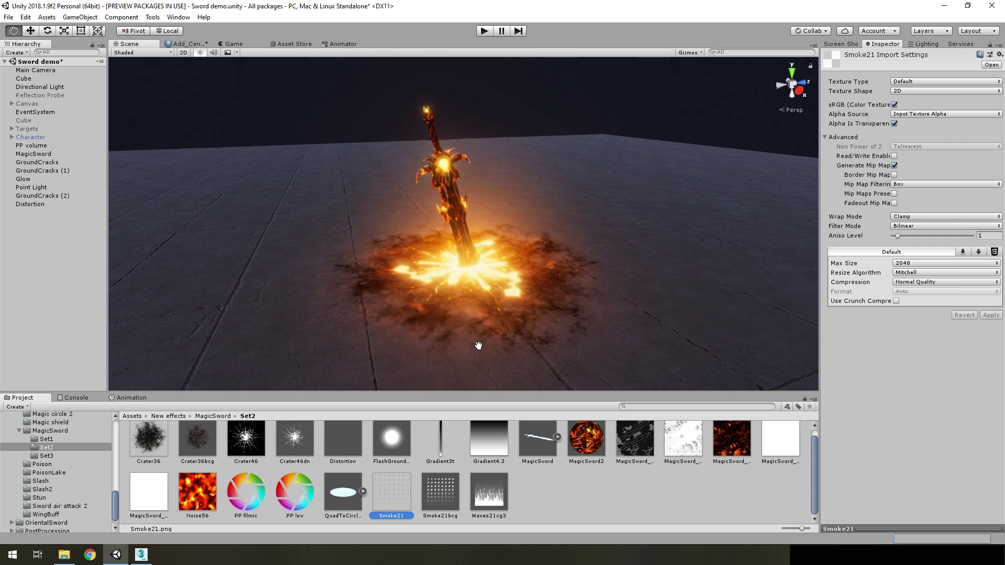
double_click(392, 494)
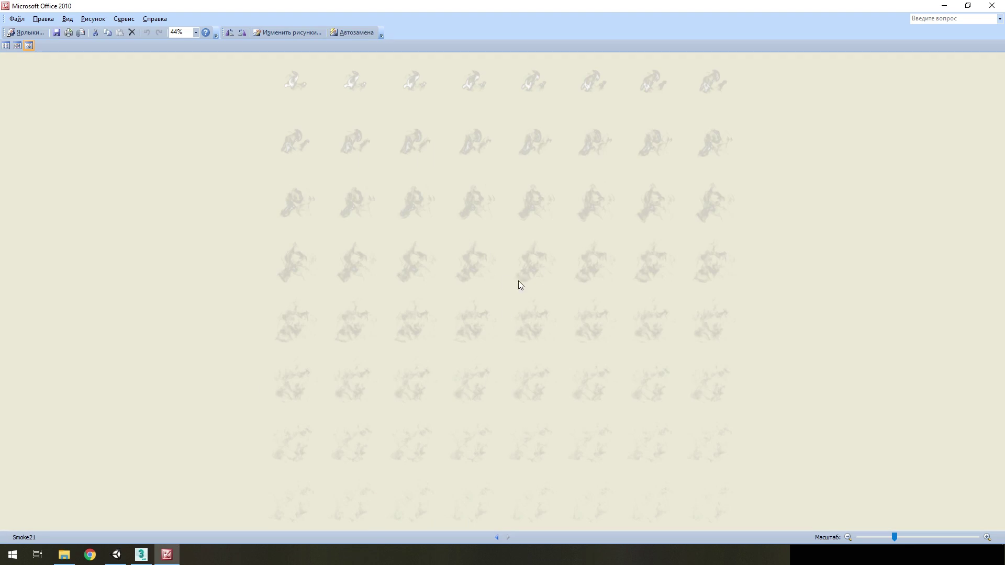
left_click(991, 6)
Step: Start the default FumeFX fuel simulation in 3ds Max
left_click(141, 555)
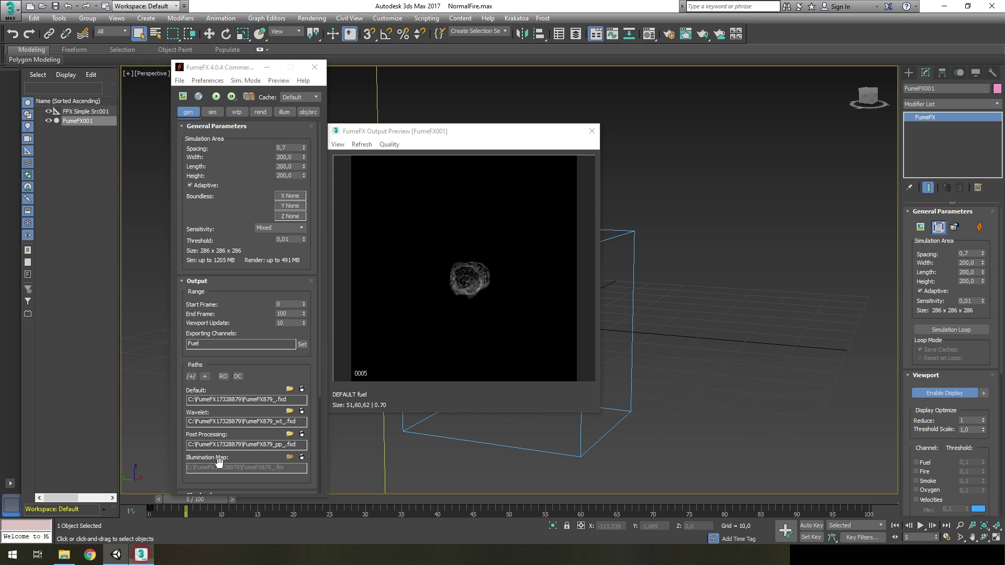
left_click(221, 96)
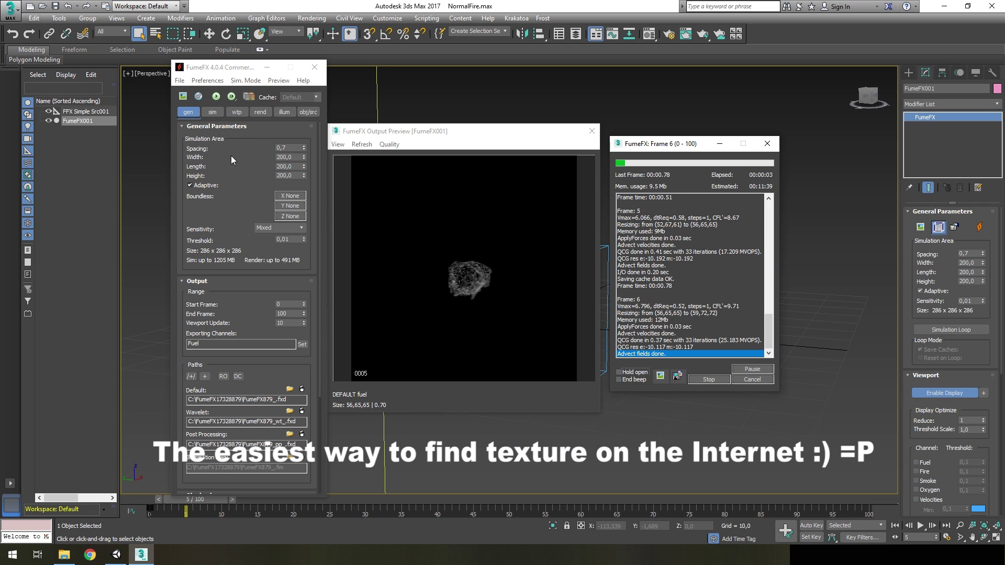
scroll(304, 192, "down", 3)
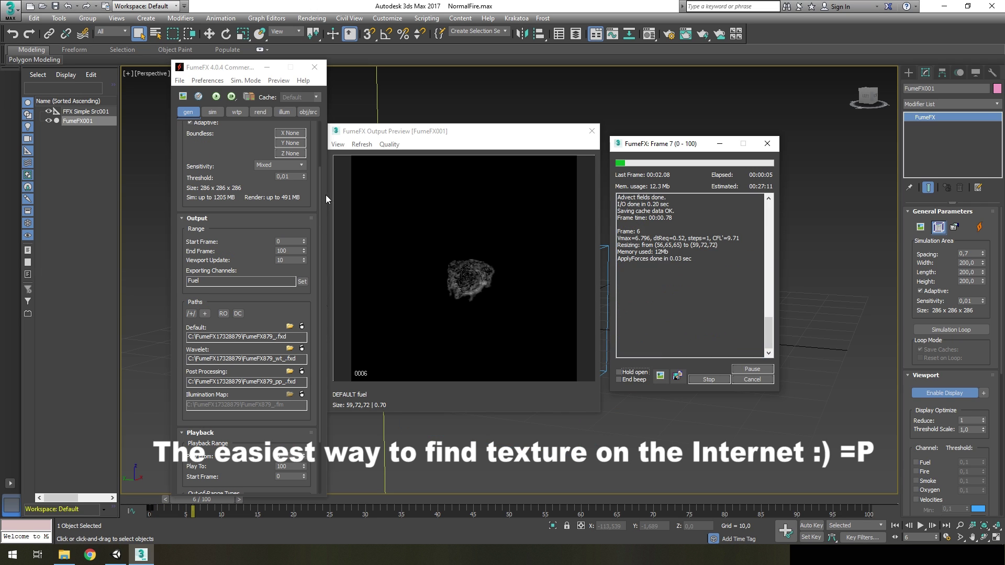
Step: Review the FumeFX simulation, wavelet, rendering and illumination settings, ending on general parameters
left_click(213, 112)
scroll(322, 234, "down", 3)
scroll(323, 234, "down", 2)
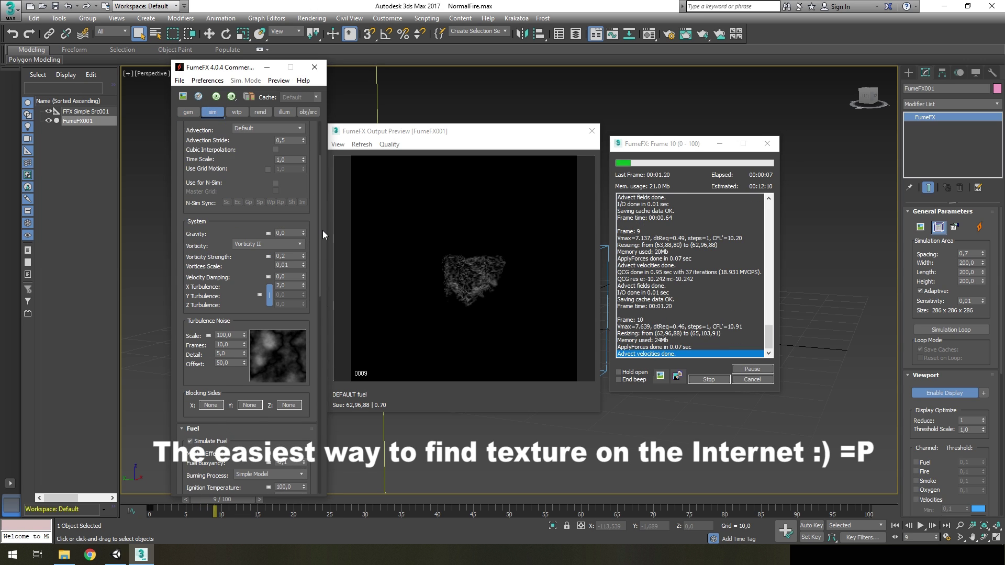
scroll(322, 227, "up", 5)
scroll(325, 262, "down", 10)
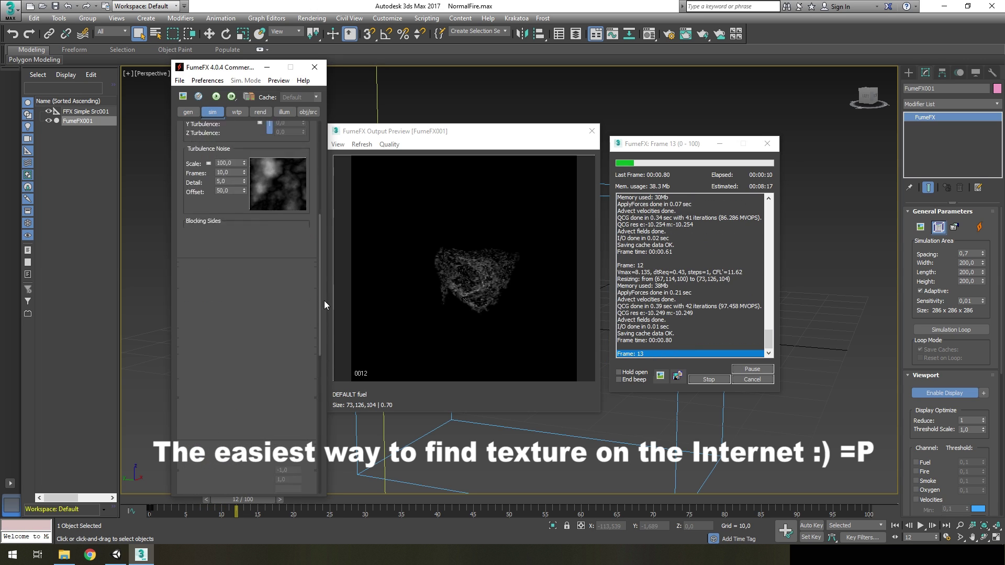
scroll(325, 306, "up", 10)
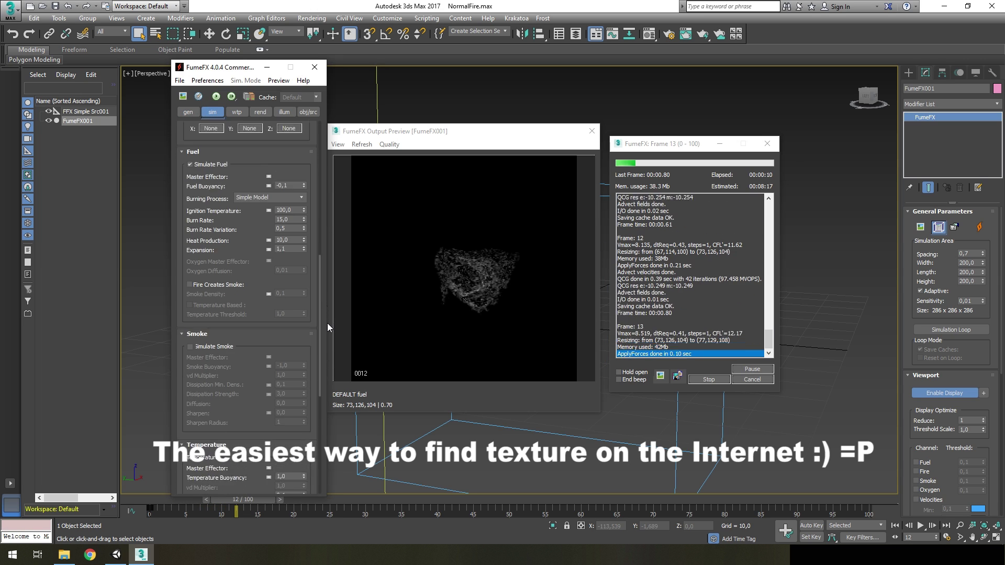
left_click(241, 113)
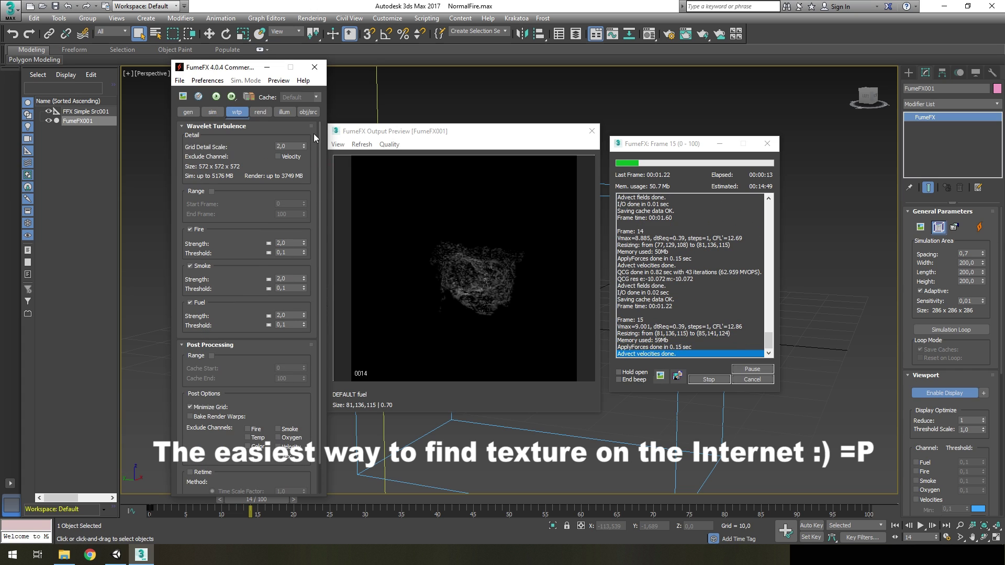
left_click(255, 114)
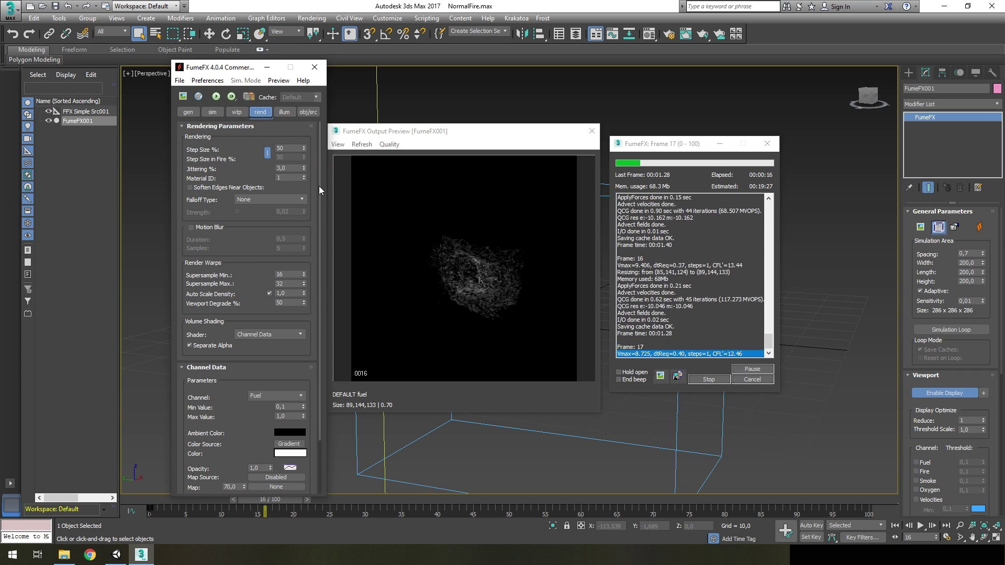
left_click(285, 114)
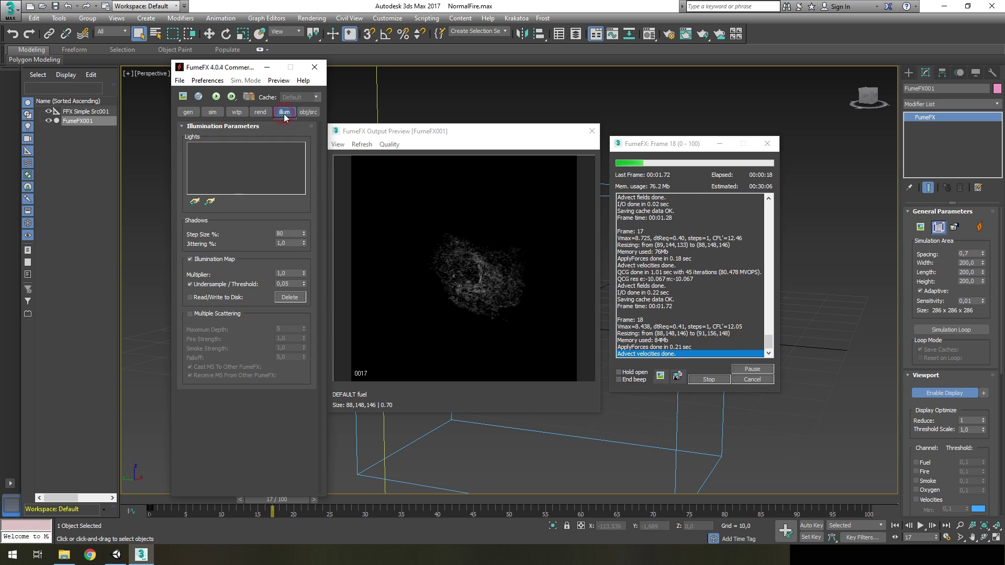
left_click(184, 112)
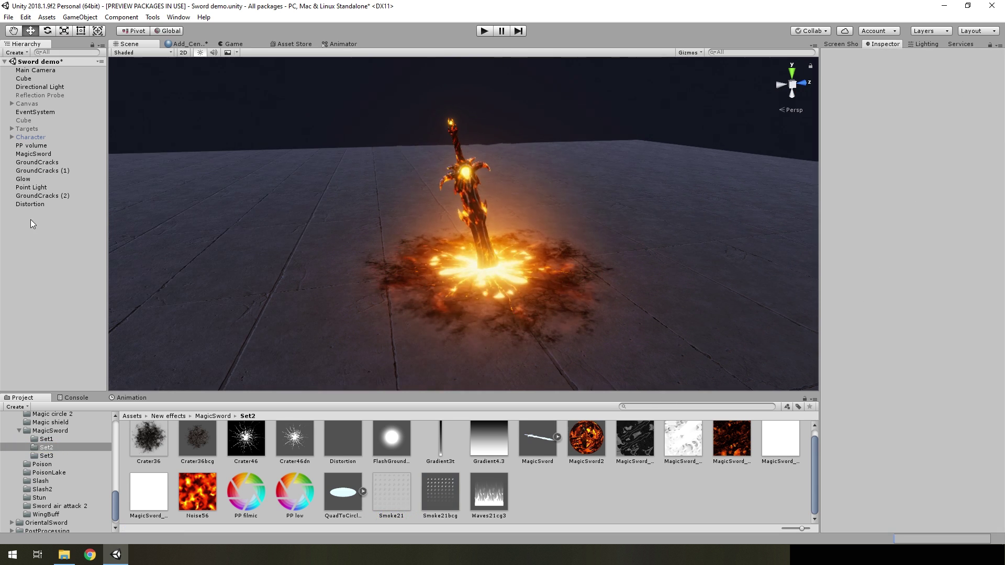
Step: Create a new particle system in the Hierarchy named Fire
right_click(31, 236)
left_click(152, 356)
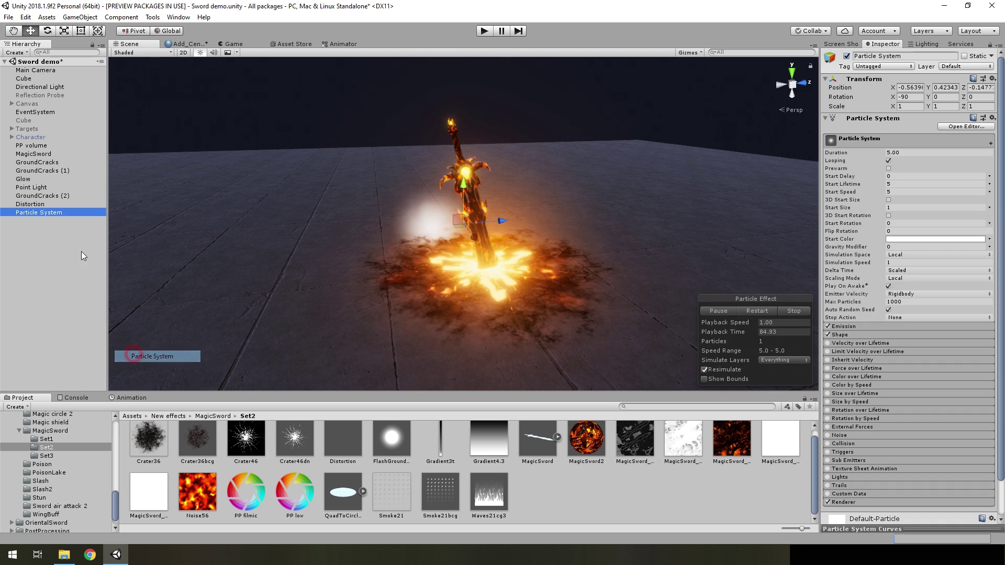
right_click(45, 211)
left_click(74, 242)
type("Fire")
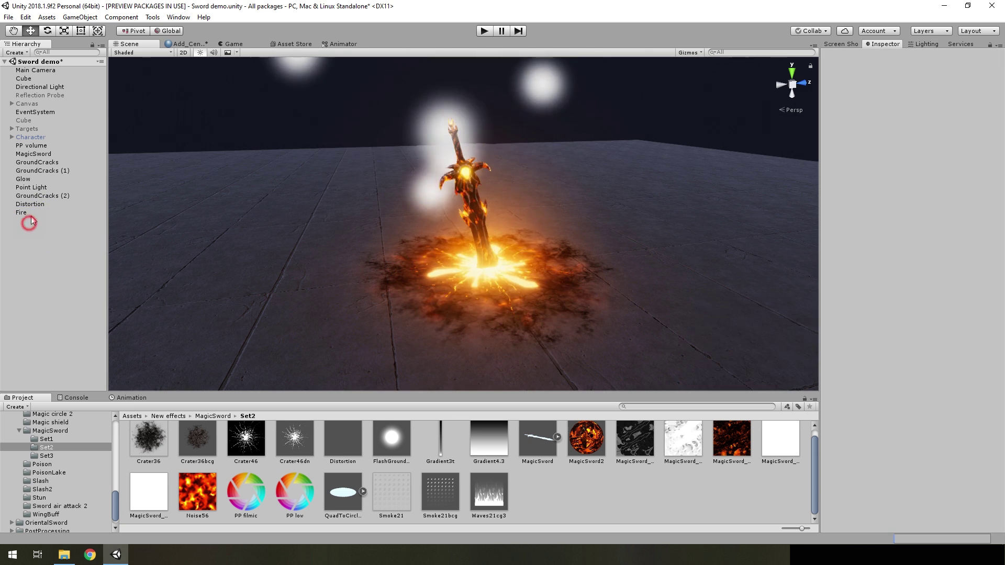
key("Return")
Step: Reset Fire's Transform to the origin and rotate its cone Shape to X -90
right_click(838, 78)
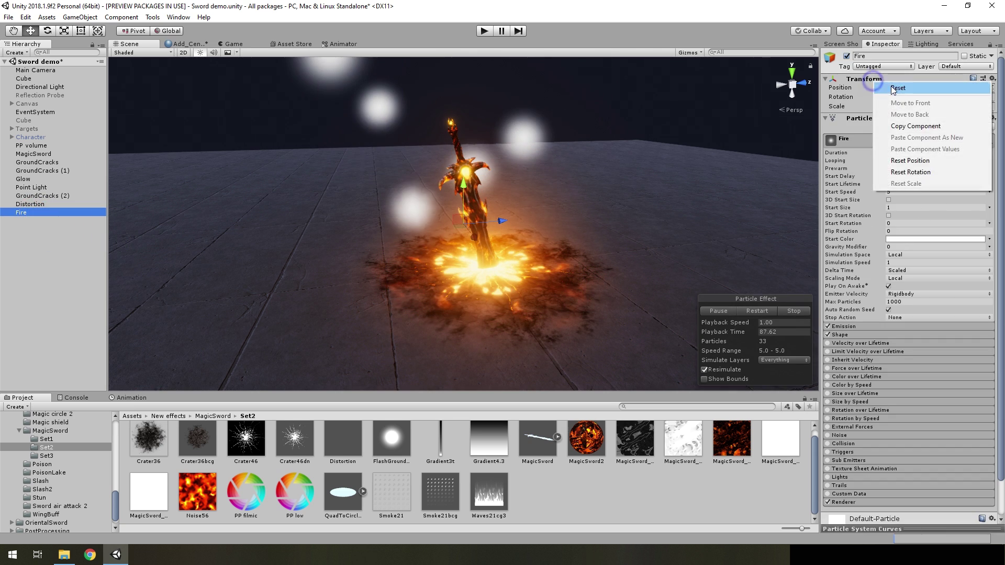
left_click(851, 84)
left_click(841, 335)
left_click(904, 477)
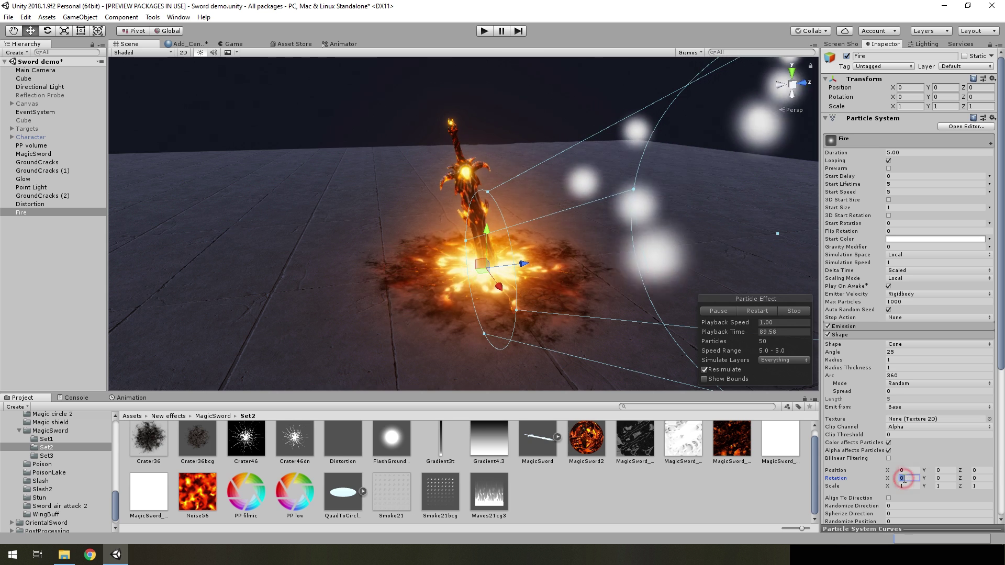
type("0")
left_click(889, 450)
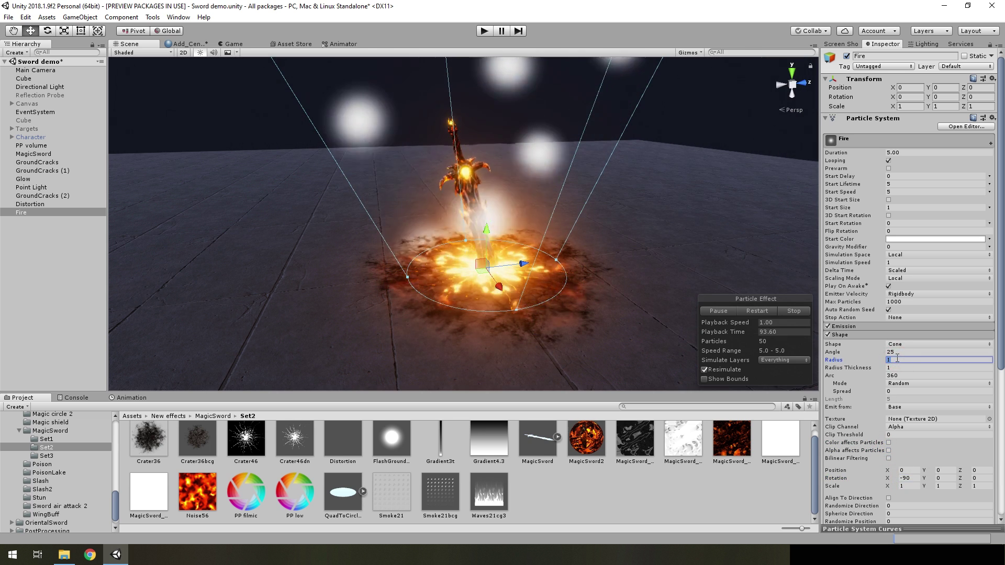
left_click(851, 335)
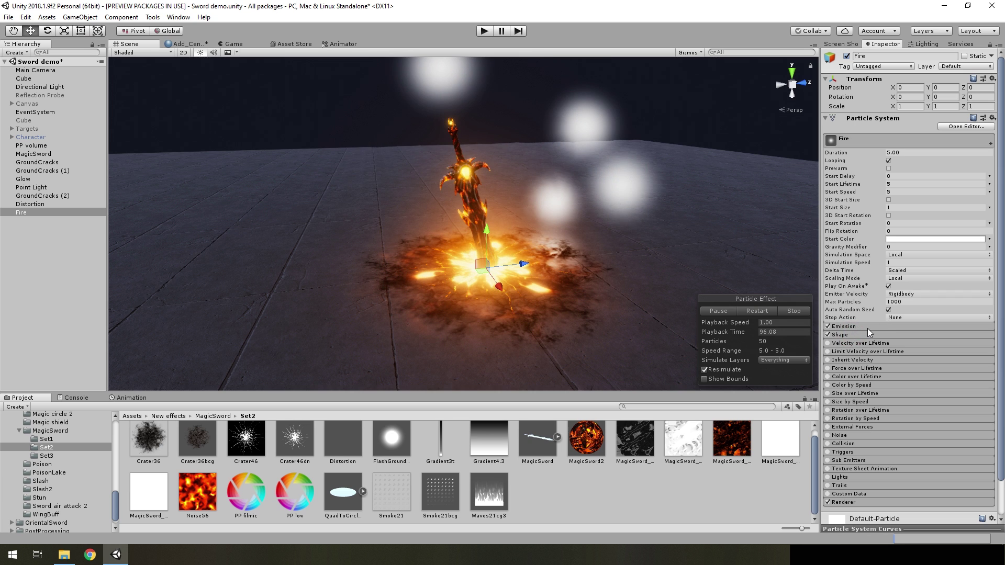
Step: Assign the Smoke21bcg additive material to Fire's Renderer
scroll(868, 328, "down", 2)
left_click(903, 441)
scroll(902, 441, "down", 5)
mouse_move(441, 492)
left_mouse_down()
mouse_move(638, 442)
mouse_move(914, 324)
left_mouse_up()
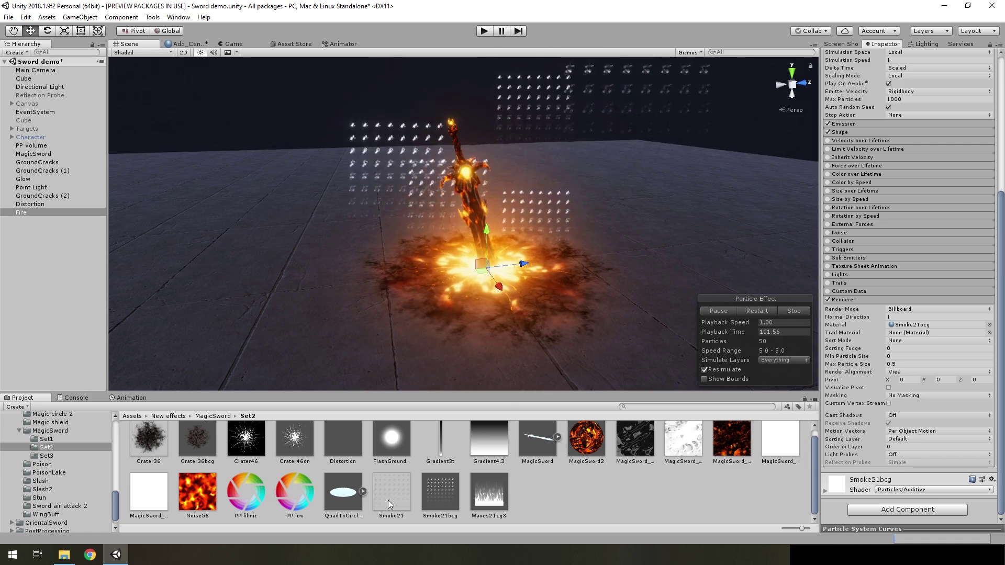
Step: Enable Texture Sheet Animation on Fire with an 8 × 8 tile grid
left_click(846, 267)
left_click(847, 267)
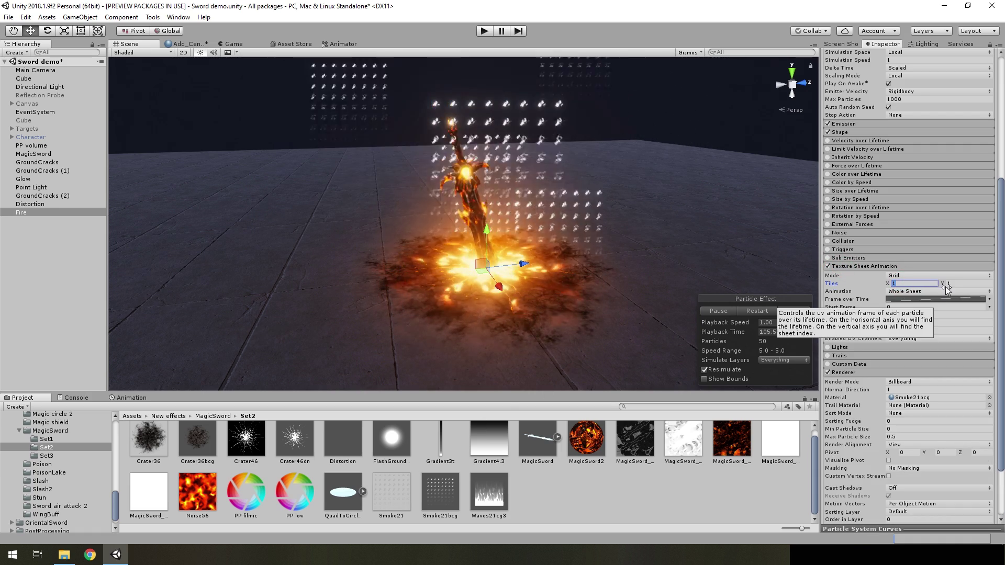
type("8")
key("Tab")
type("8")
Step: Set Fire's Start Speed to 0
scroll(929, 337, "up", 3)
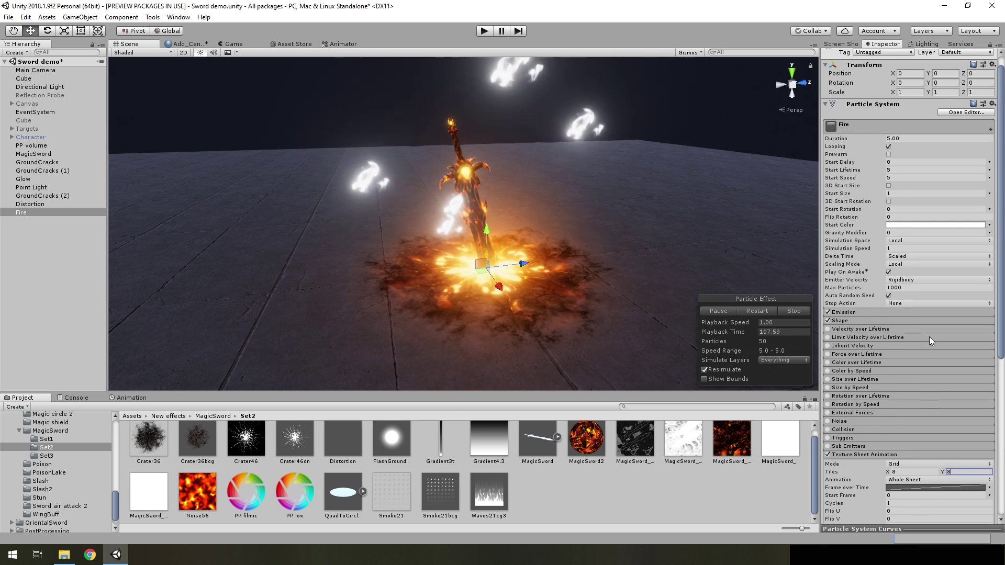
scroll(921, 314, "up", 3)
left_click(893, 192)
type("0")
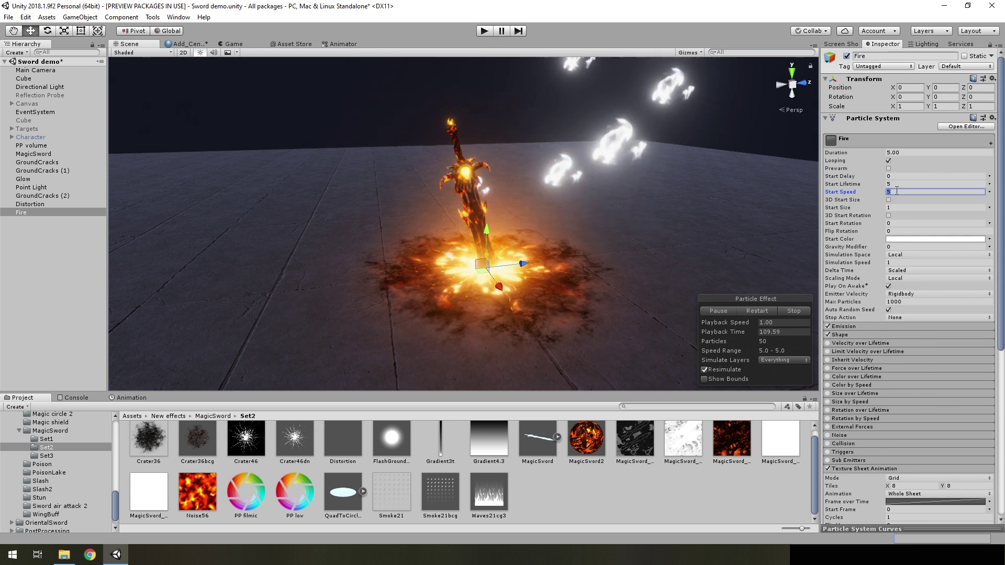
left_click_drag(529, 252, 822, 249, "alt")
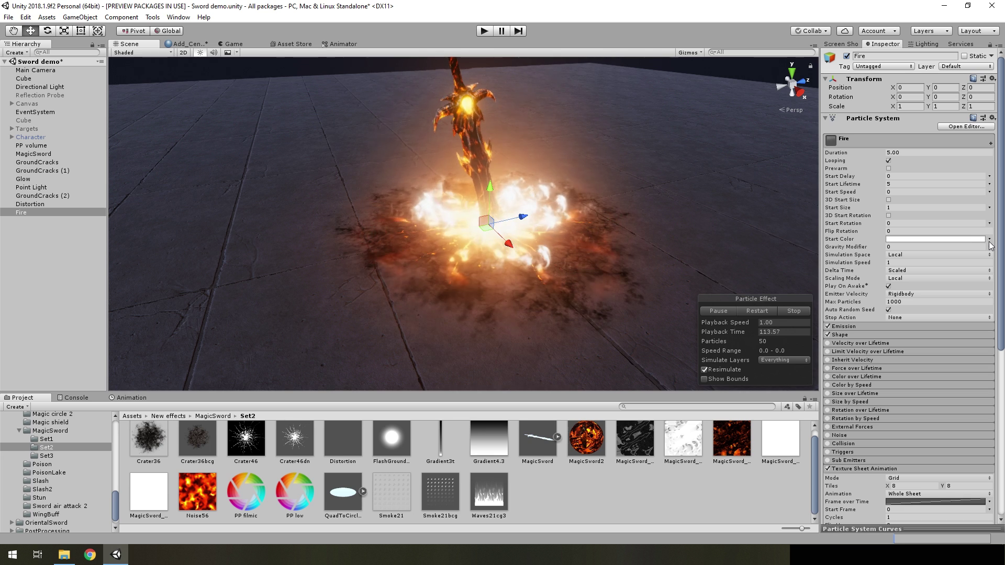
Step: Make Fire's Start Size random between two constants, 2 and 1
left_click(989, 208)
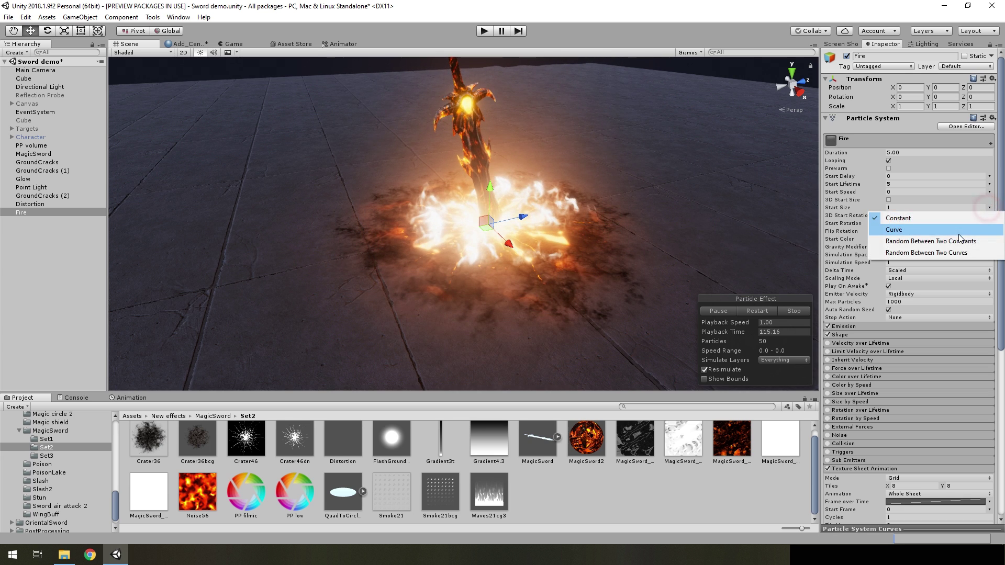
left_click(911, 207)
type("2")
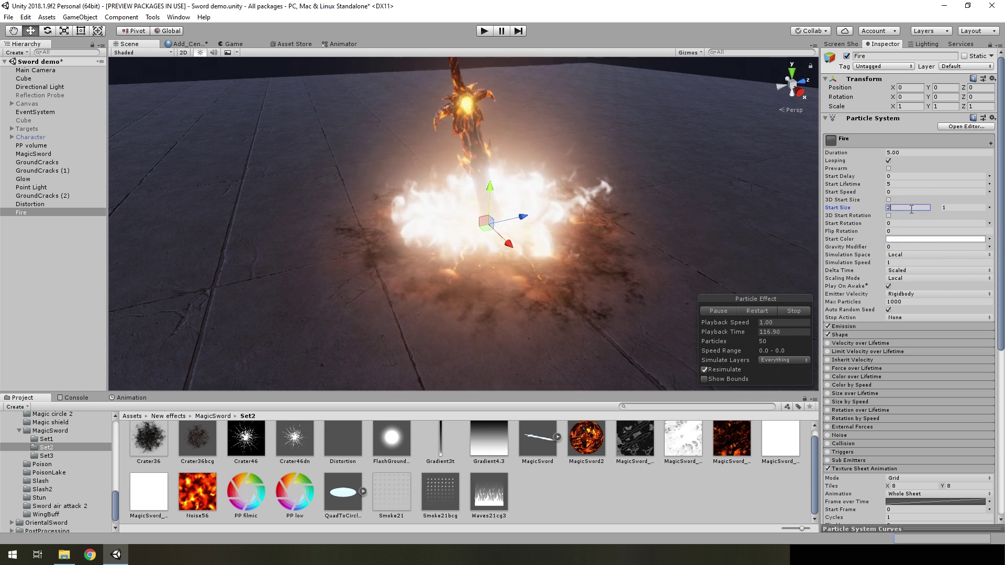
Step: Set Fire's Start Color to orange
left_click(913, 239)
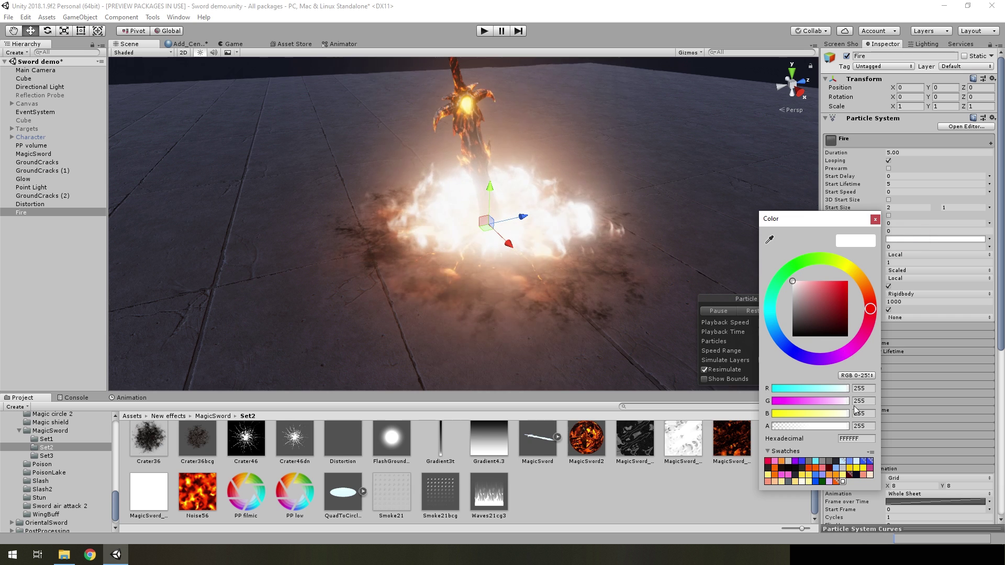
left_click(828, 475)
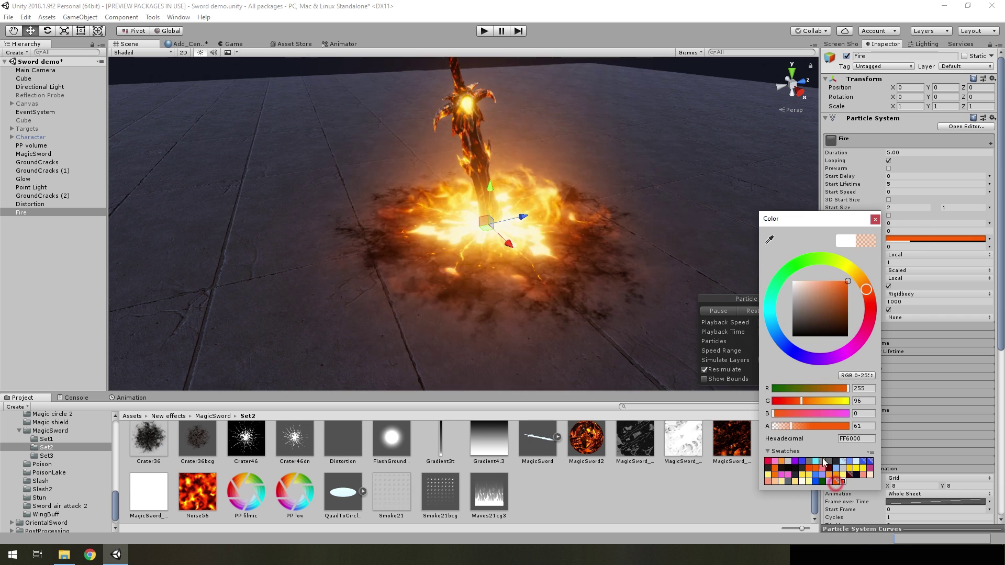
left_click(574, 240)
left_click_drag(574, 240, 572, 214, "alt")
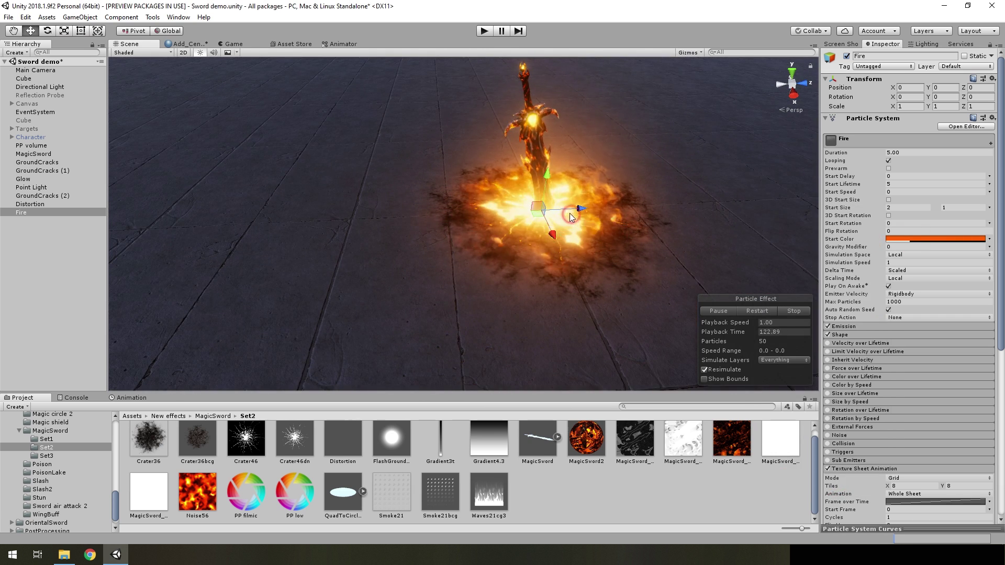
left_click(573, 213)
Step: Move the Fire object away from the sword and frame it in view
left_click(32, 213)
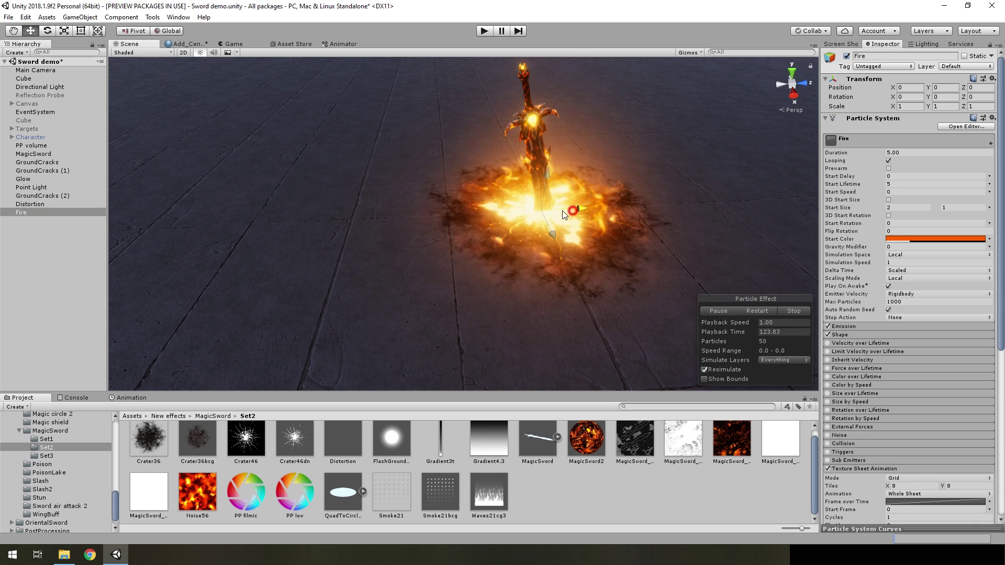
left_click_drag(562, 211, 367, 220)
key("f")
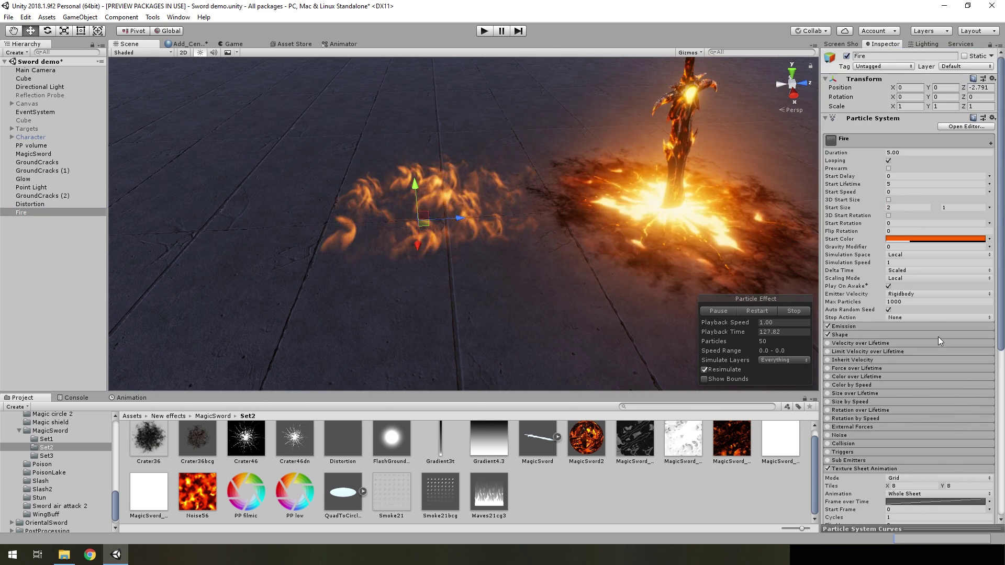
scroll(938, 342, "down", 5)
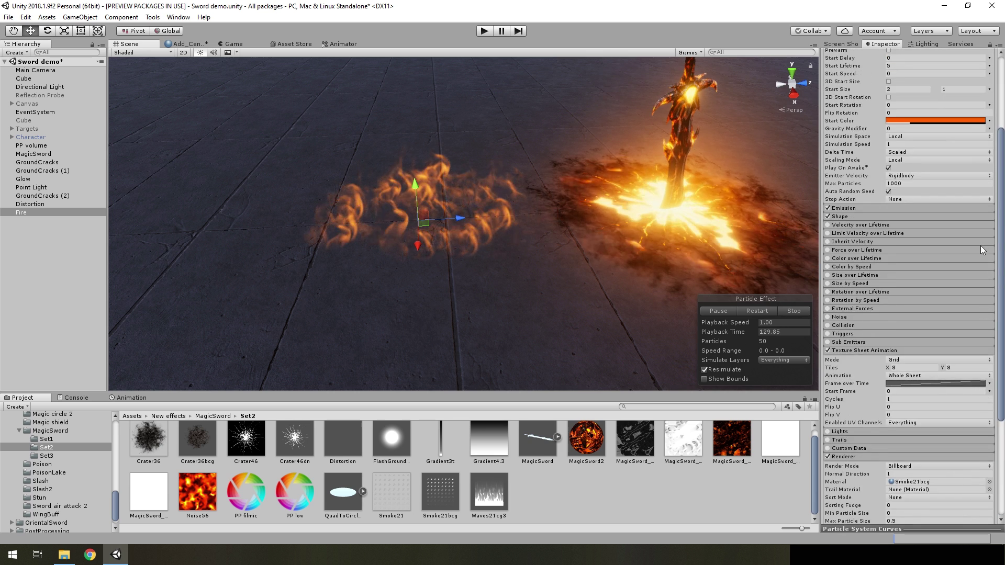
scroll(983, 251, "up", 5)
Step: Make Fire's Start Lifetime random between 1 and 1.6
left_click(897, 184)
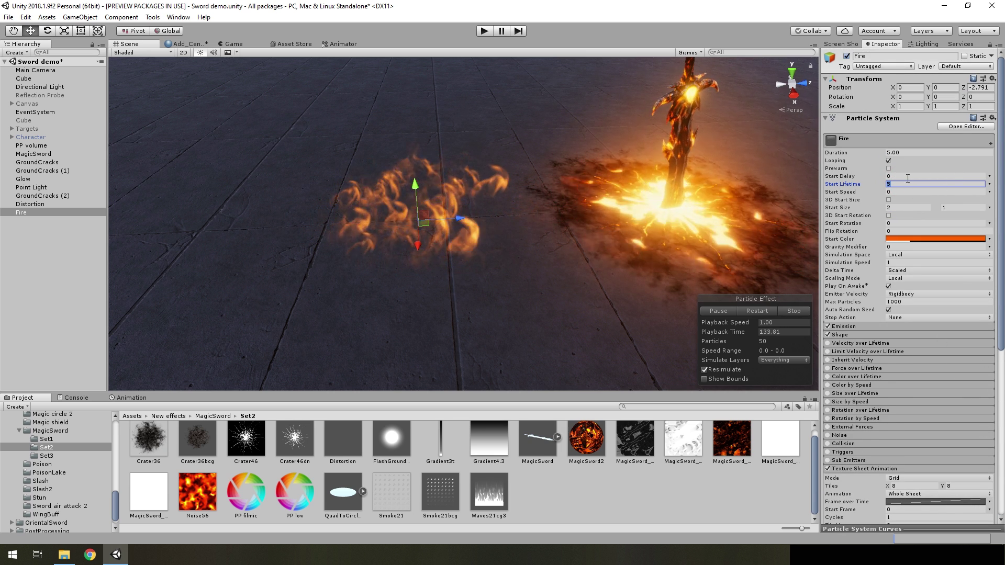
type("1")
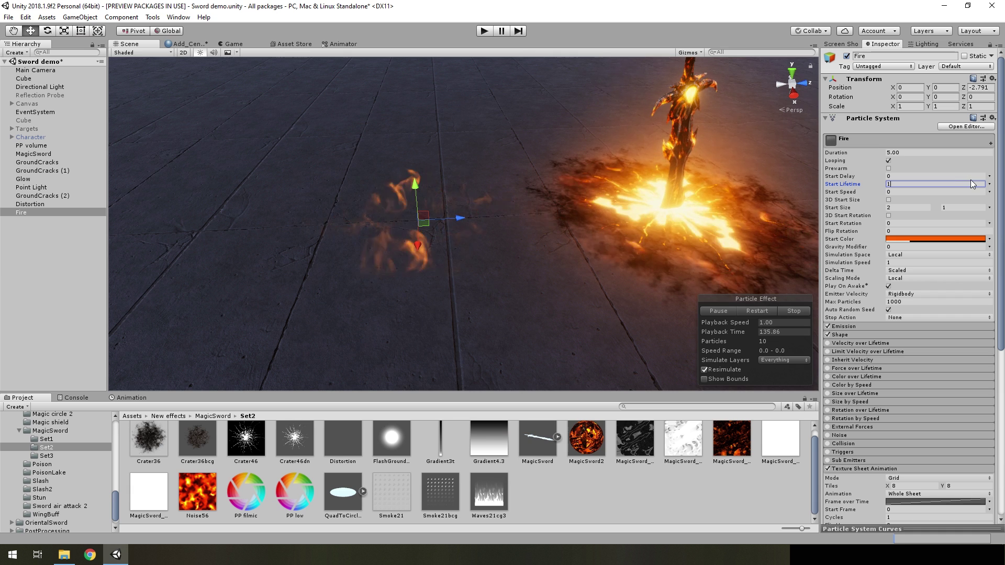
left_click(989, 184)
left_click(921, 218)
left_click(903, 184)
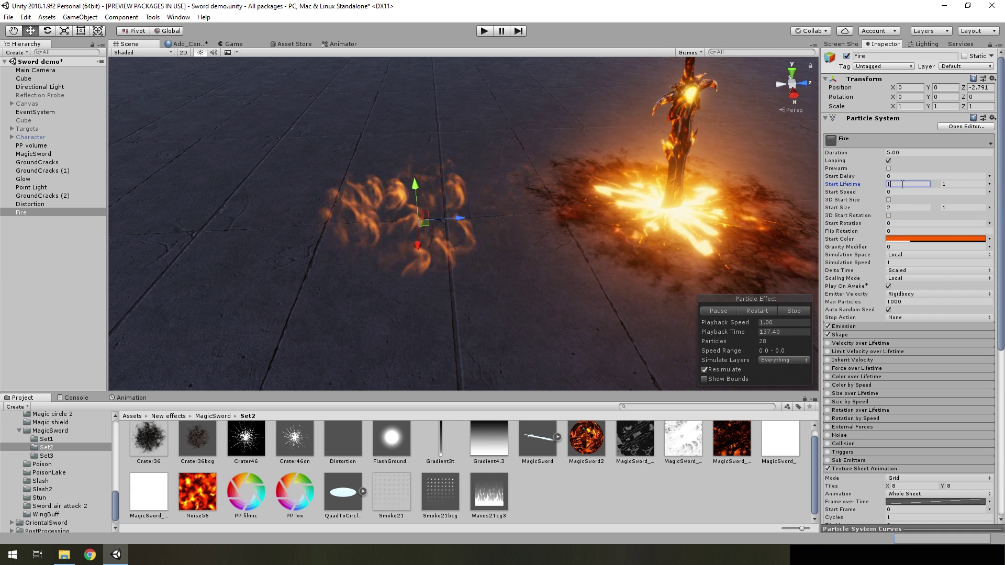
type(".6")
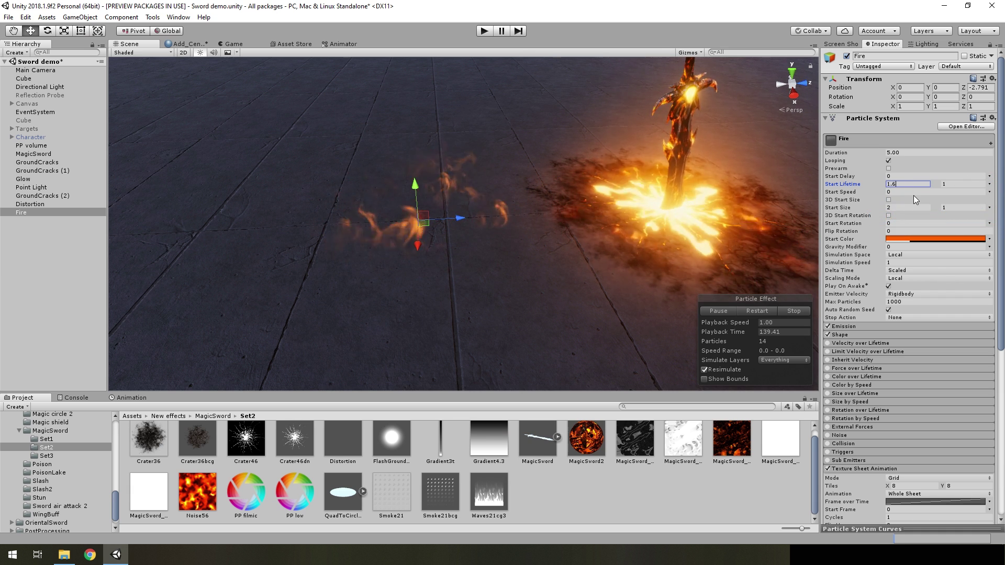
Step: Make Fire's Start Rotation random between 0 and 360, and move Fire back onto the sword
mouse_move(513, 204)
left_mouse_down("alt")
mouse_move(475, 199)
mouse_move(613, 171)
mouse_move(612, 154)
left_mouse_up("alt")
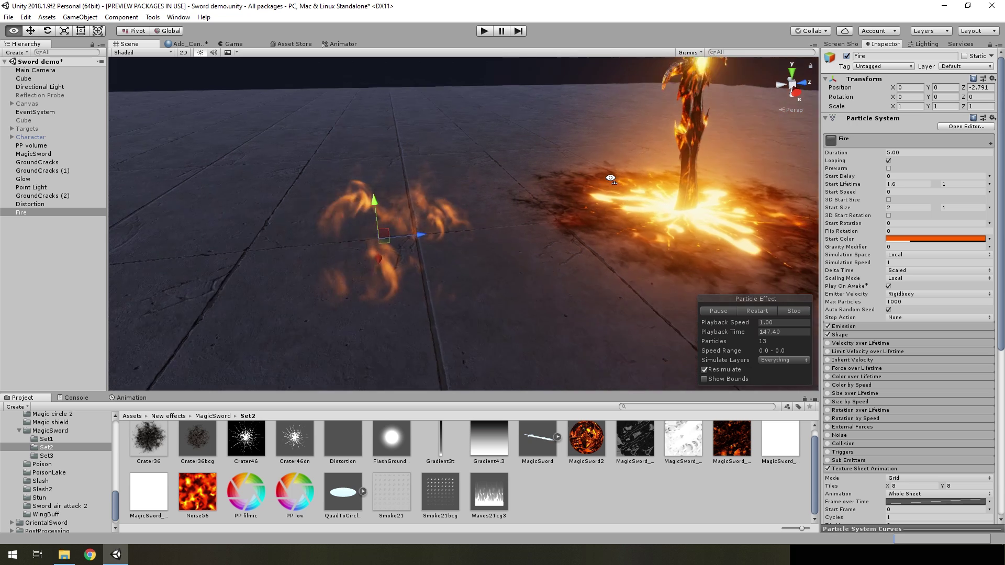
left_click_drag(613, 154, 448, 242, "alt")
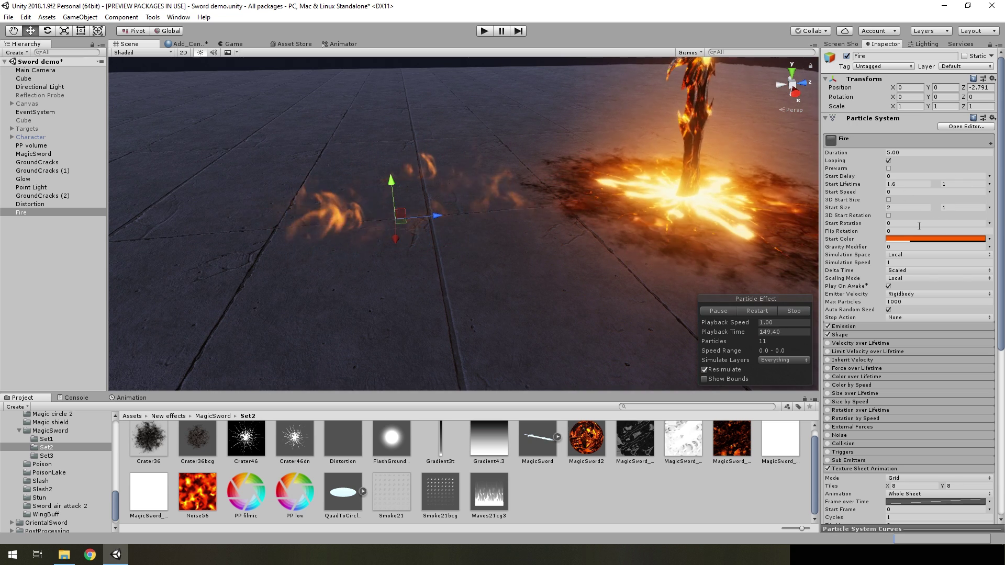
left_click(989, 224)
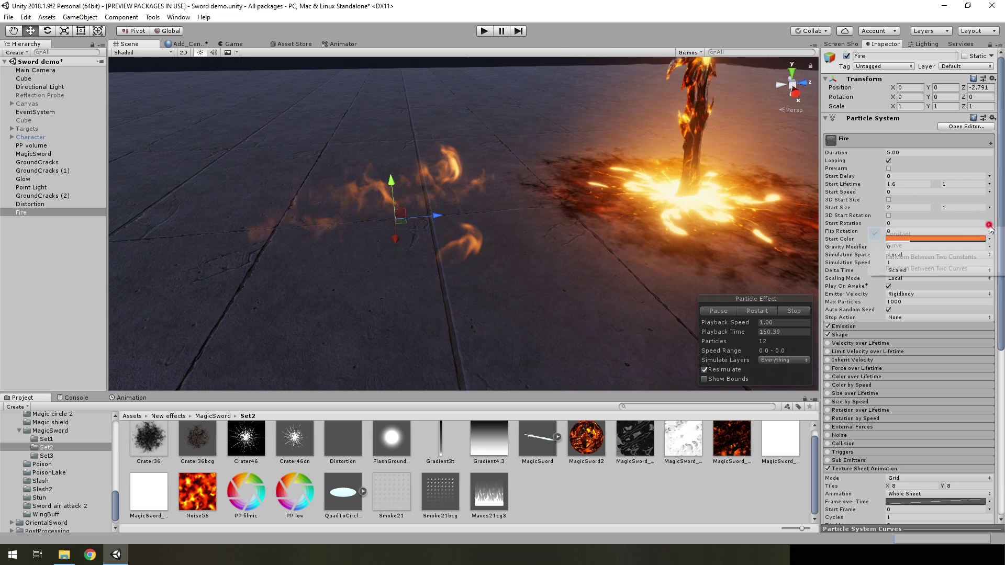
left_click(966, 257)
left_click(945, 224)
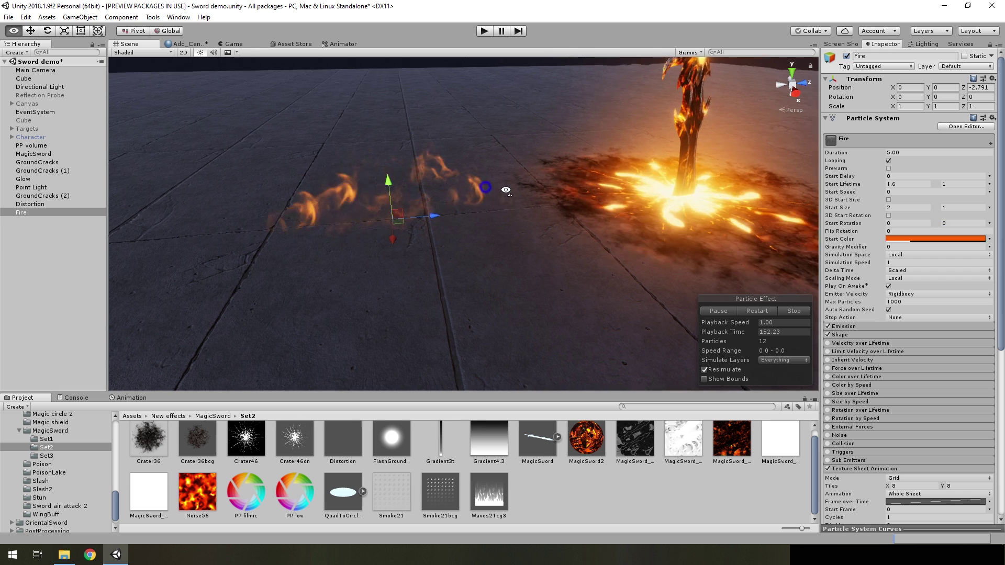
mouse_move(809, 244)
left_mouse_down("alt")
mouse_move(780, 251)
mouse_move(388, 219)
left_mouse_up("alt")
type("360")
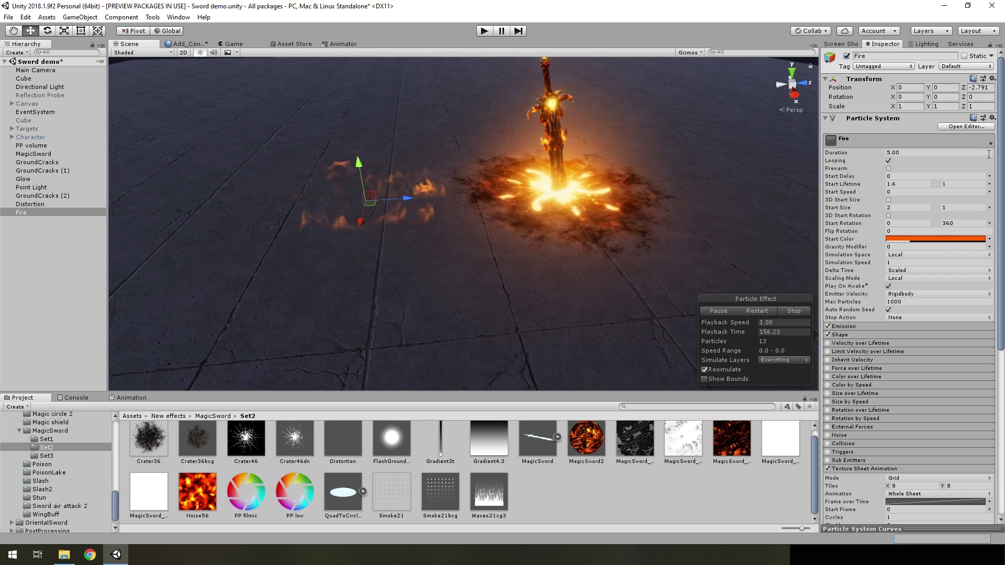
type("0")
mouse_move(618, 219)
left_mouse_down("alt")
mouse_move(619, 187)
mouse_move(667, 174)
mouse_move(660, 189)
left_mouse_up("alt")
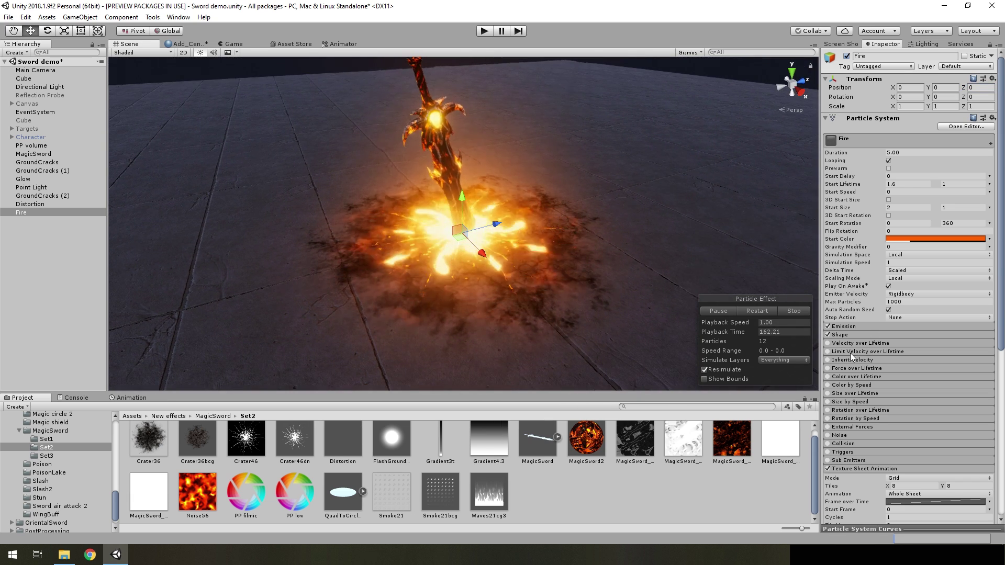
scroll(851, 356, "down", 2)
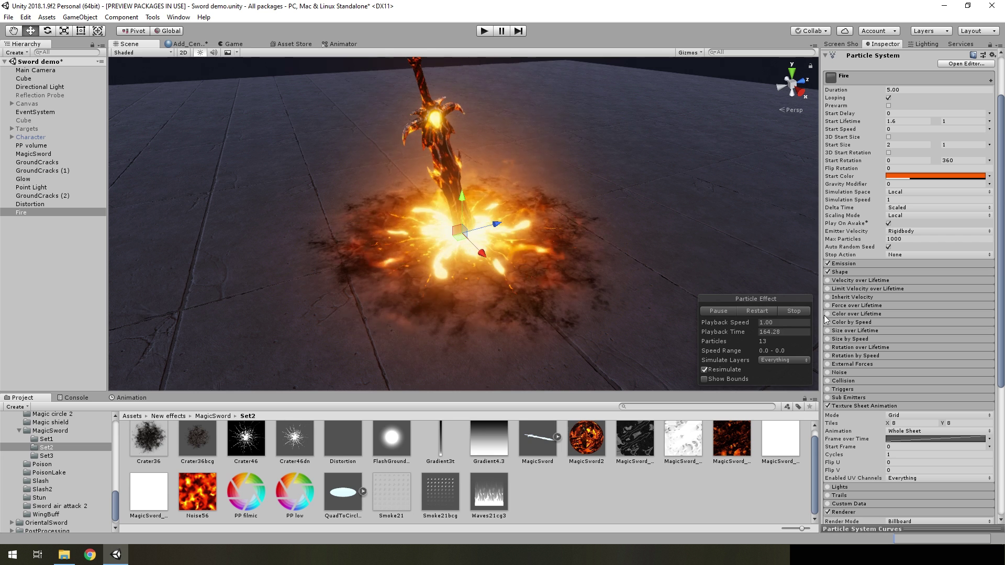
Step: Enable Color over Lifetime on Fire with an alpha key at 65% and end alpha 0
left_click(837, 317)
left_click(897, 323)
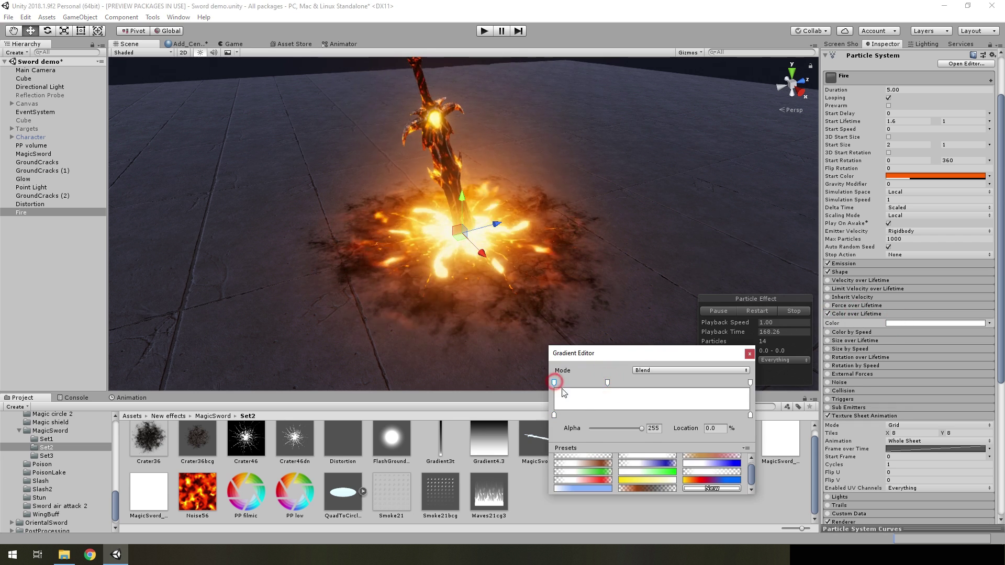
left_click(682, 384)
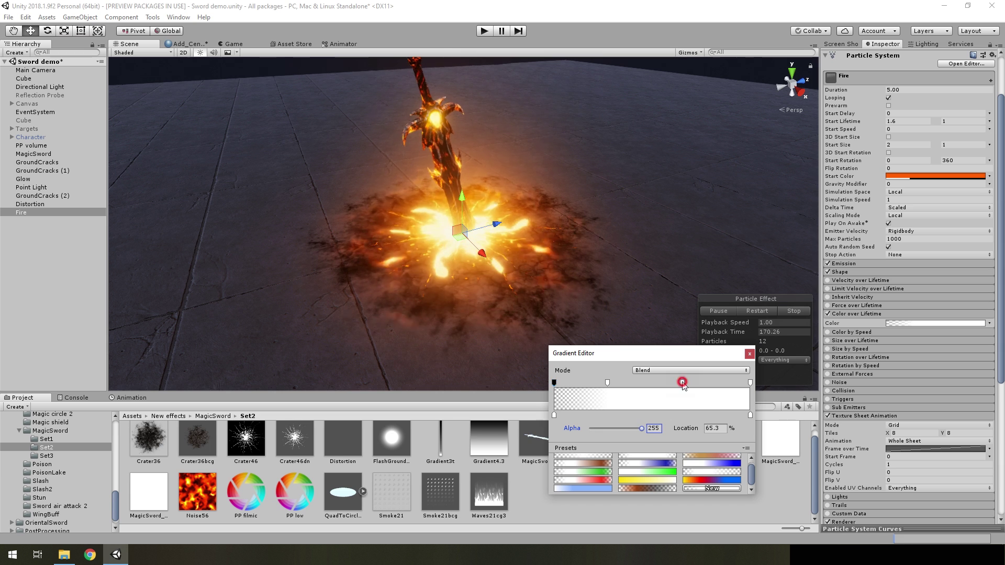
left_click_drag(563, 428, 555, 428)
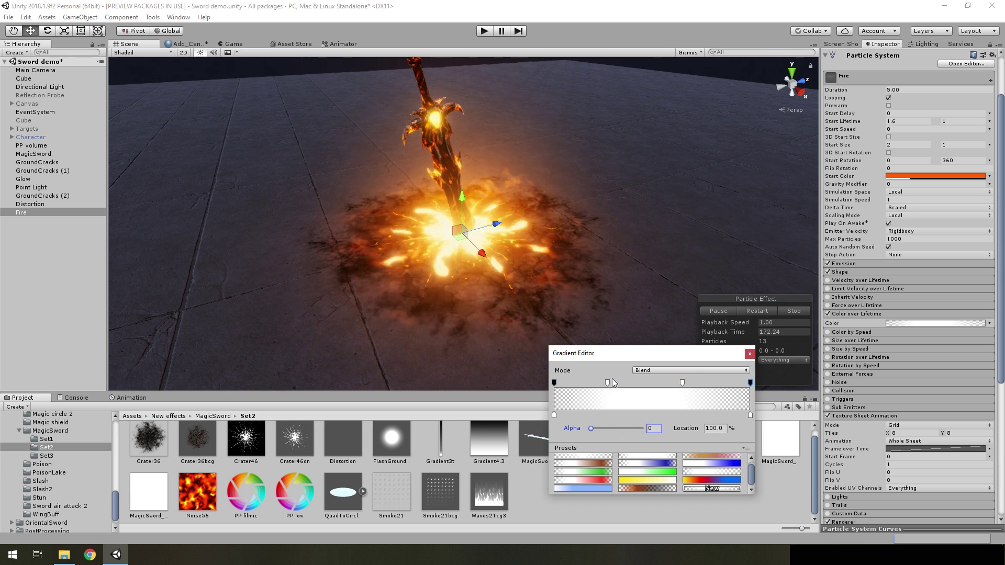
left_click(575, 313)
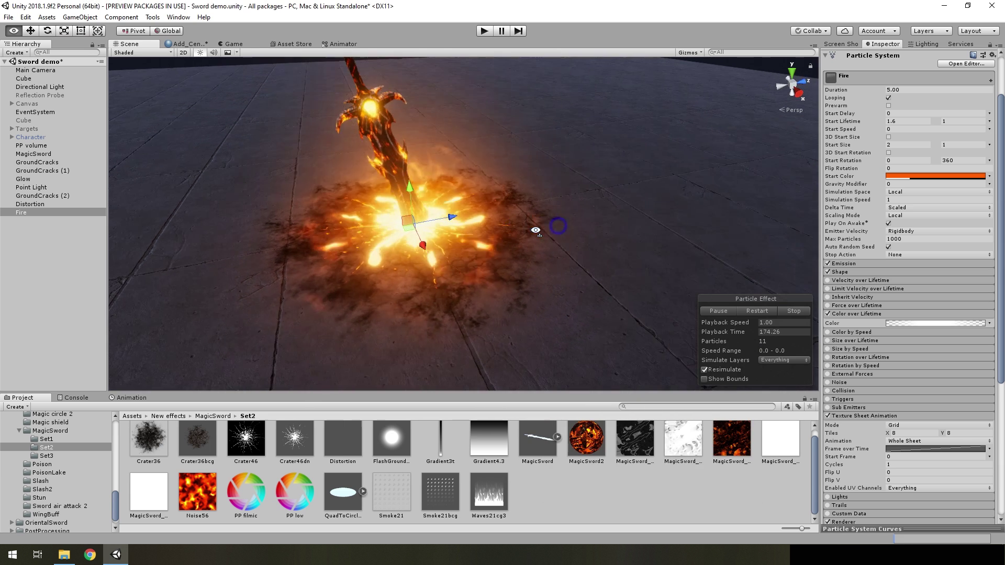
scroll(892, 354, "down", 5)
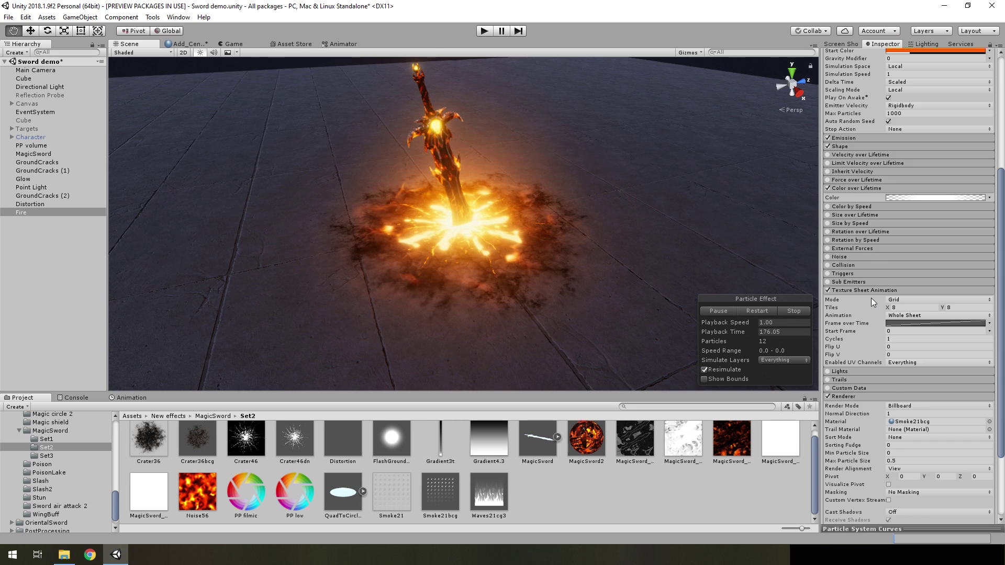
Step: Enable Force over Lifetime on Fire with Y 0.2 in World space
scroll(854, 288, "up", 4)
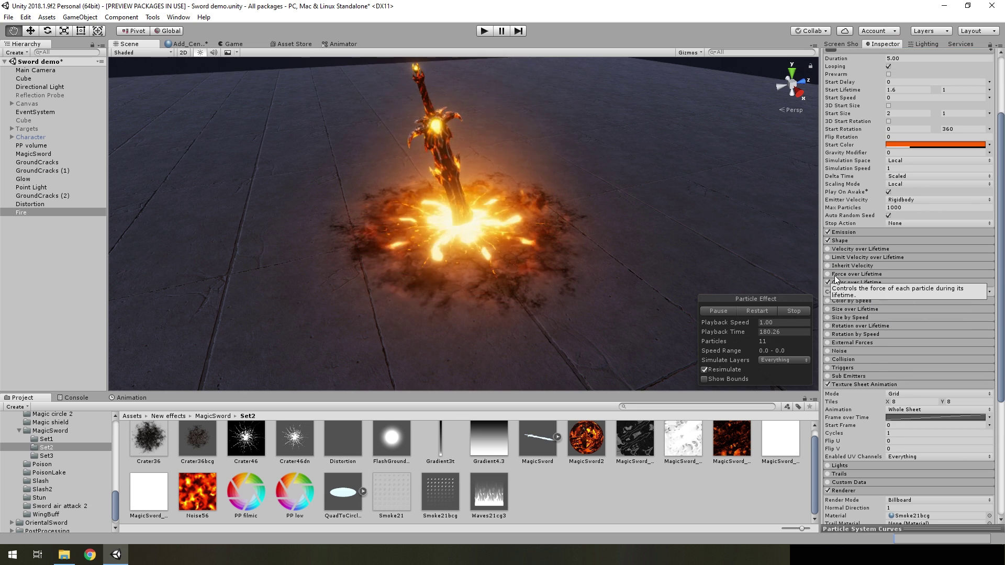
left_click(832, 273)
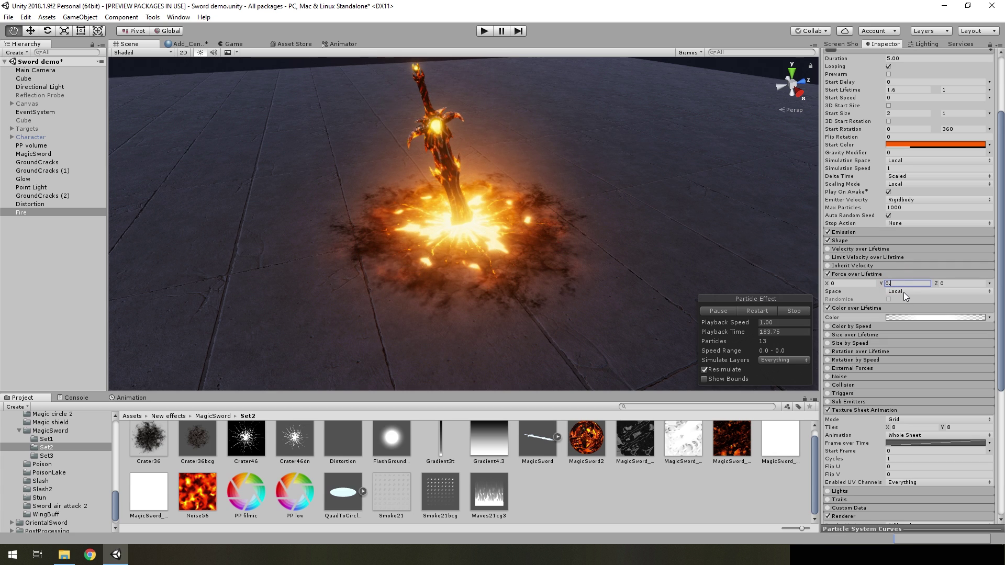
type("2")
left_click(937, 292)
left_click(937, 300)
mouse_move(512, 265)
right_mouse_down()
mouse_move(466, 140)
mouse_move(499, 247)
right_mouse_up()
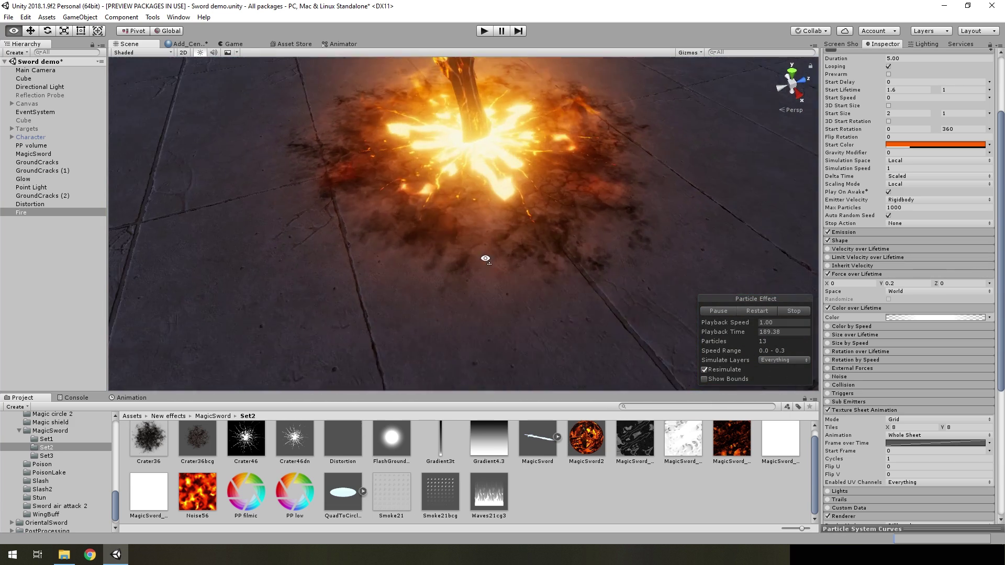
right_click_drag(499, 247, 480, 218)
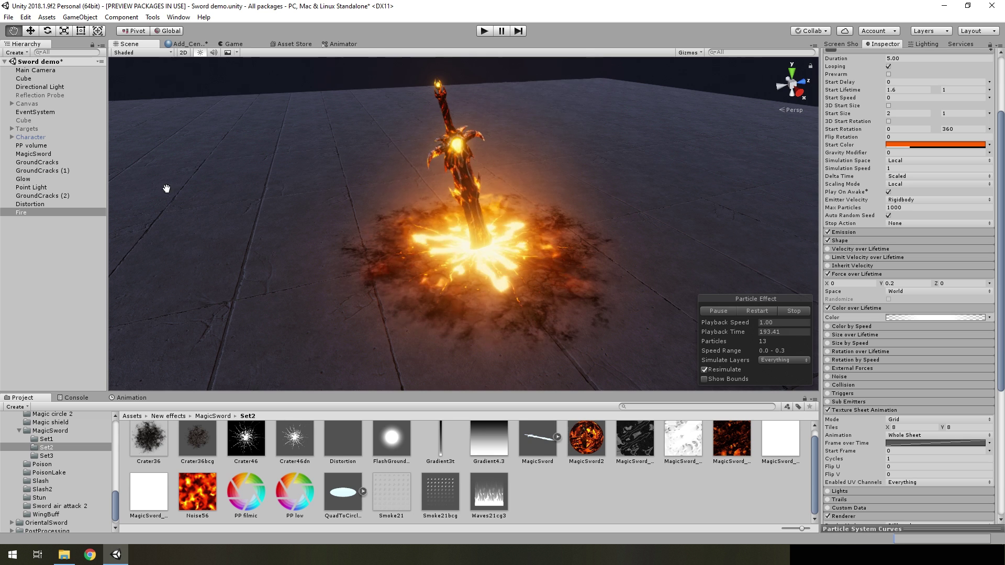
Step: Duplicate Fire with Ctrl+D to make Fire (1)
left_click(29, 228)
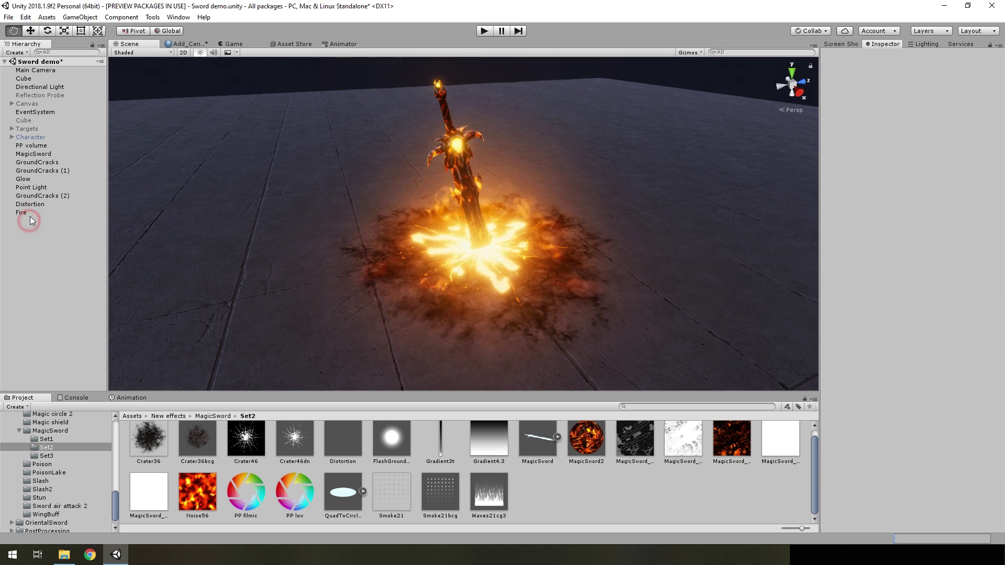
left_click(30, 216)
key("ctrl+d")
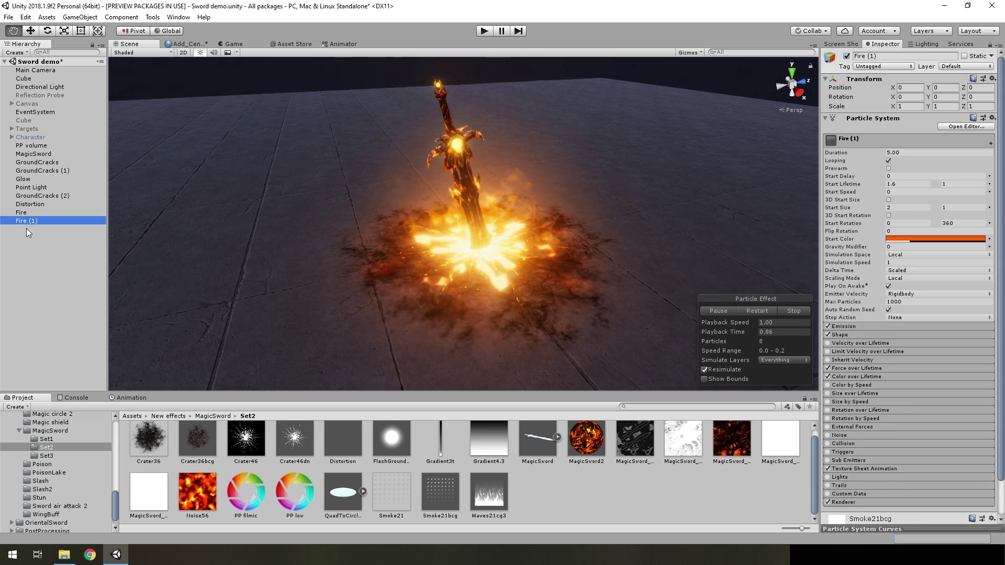
Step: Set Fire (1)'s Shape to Mesh Renderer emitting from Edge, aligned to the upright sword
scroll(885, 297, "down", 3)
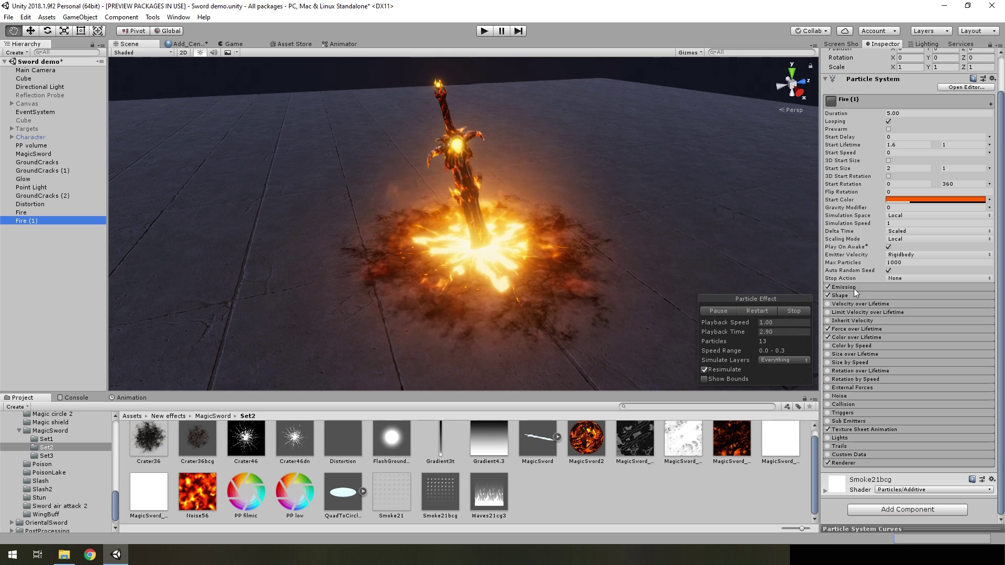
left_click(849, 296)
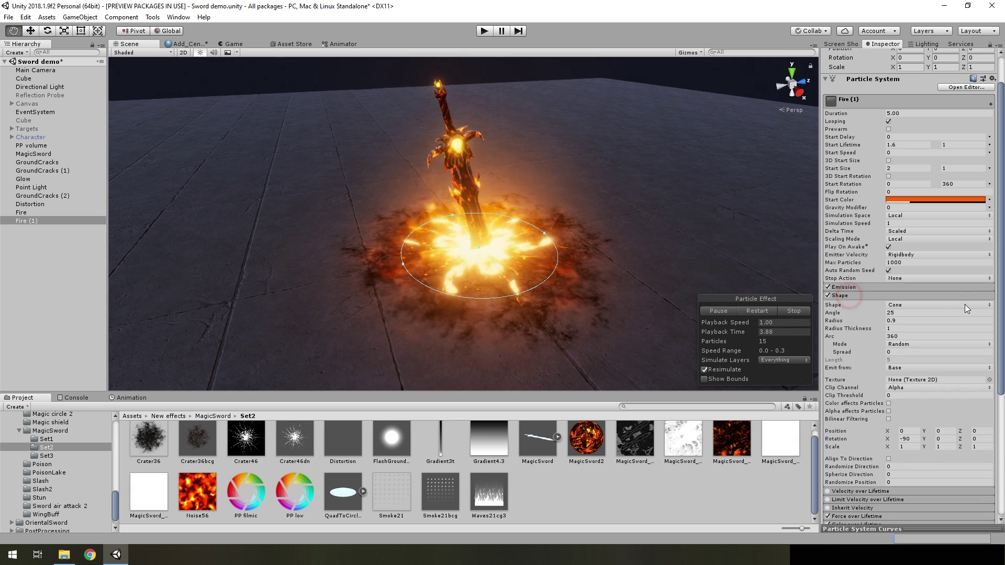
left_click(909, 306)
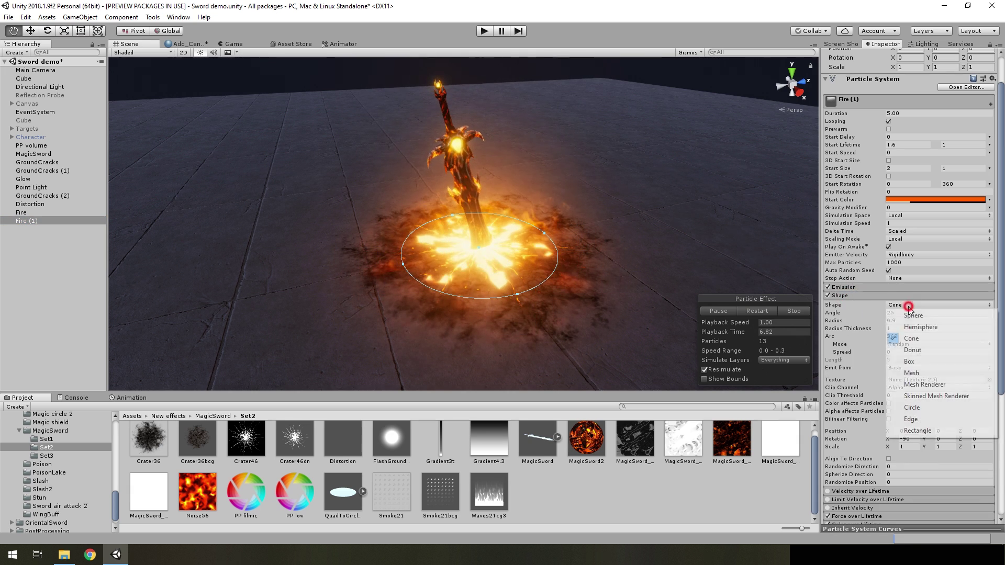
left_click(922, 385)
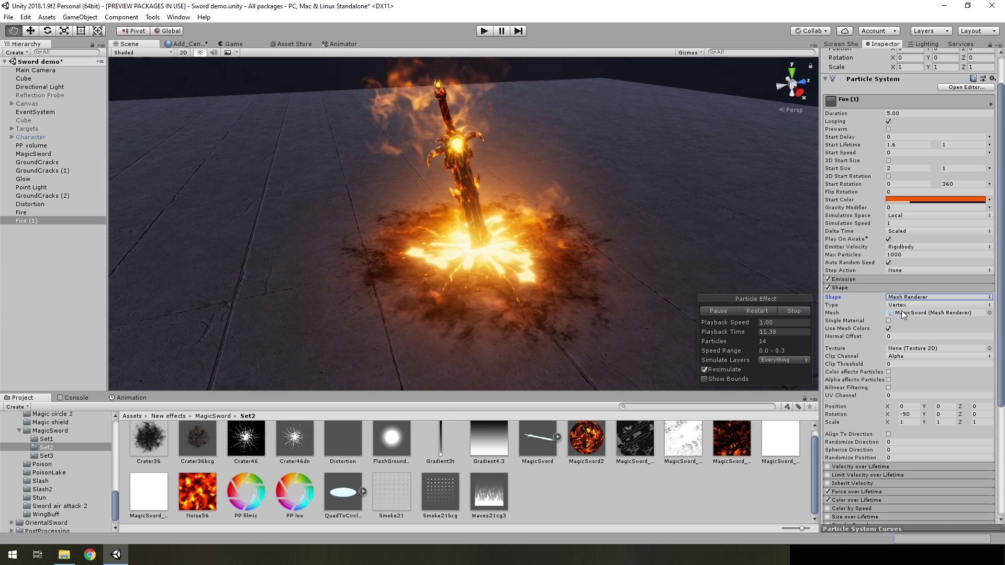
left_click(38, 222)
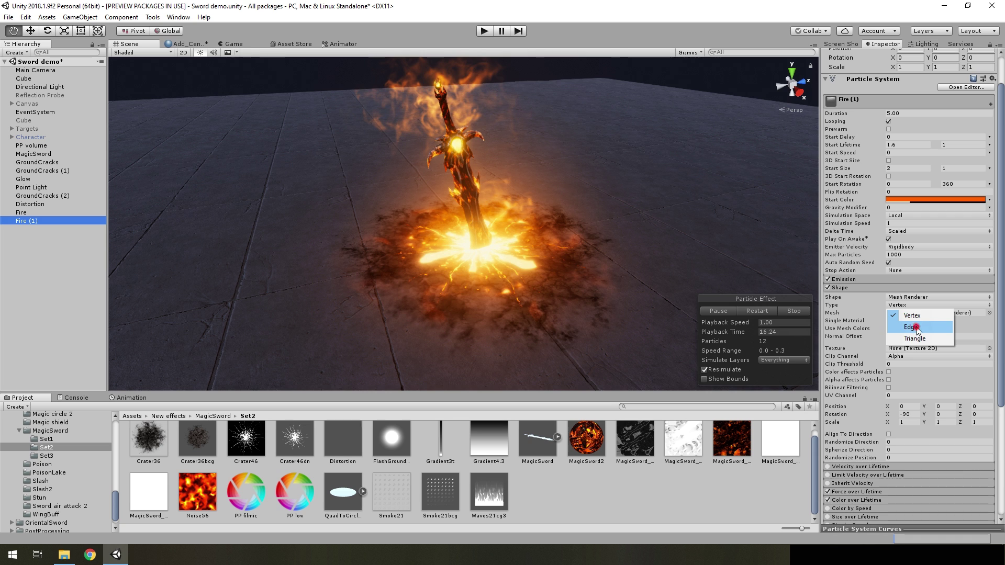
left_click(913, 328)
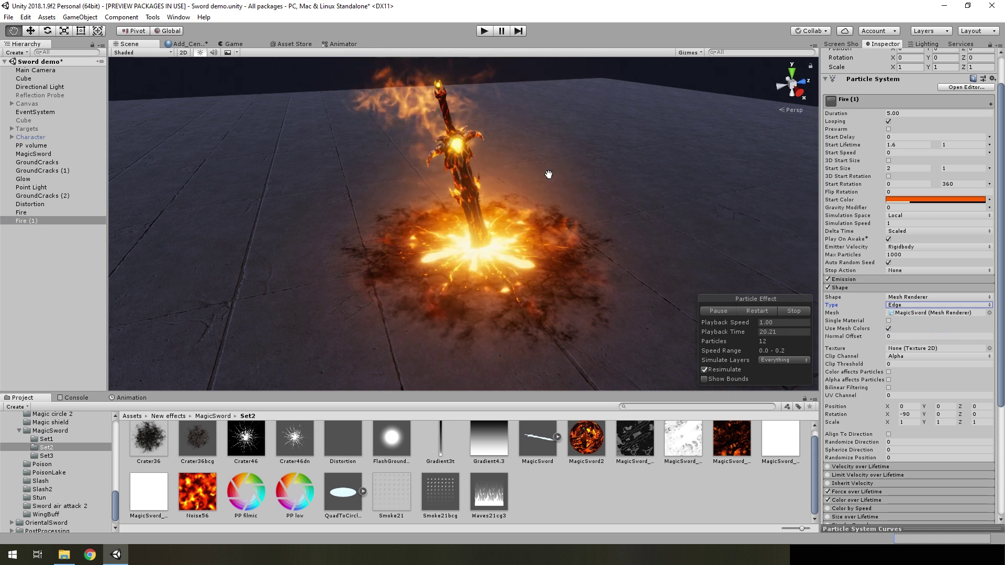
left_click_drag(506, 248, 566, 246, "alt")
left_click(914, 419)
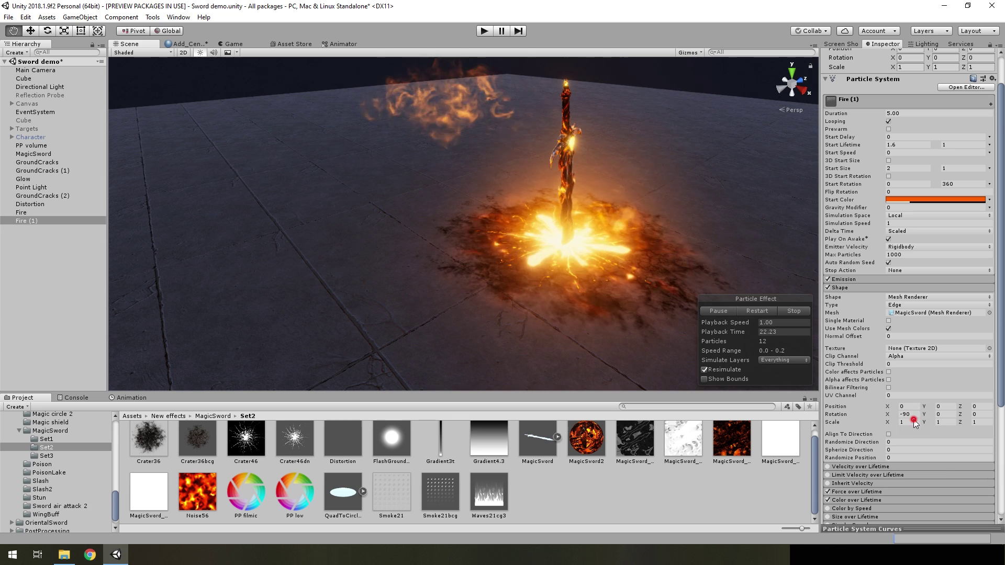
type("0")
left_click_drag(588, 291, 468, 214, "alt")
type("0.5")
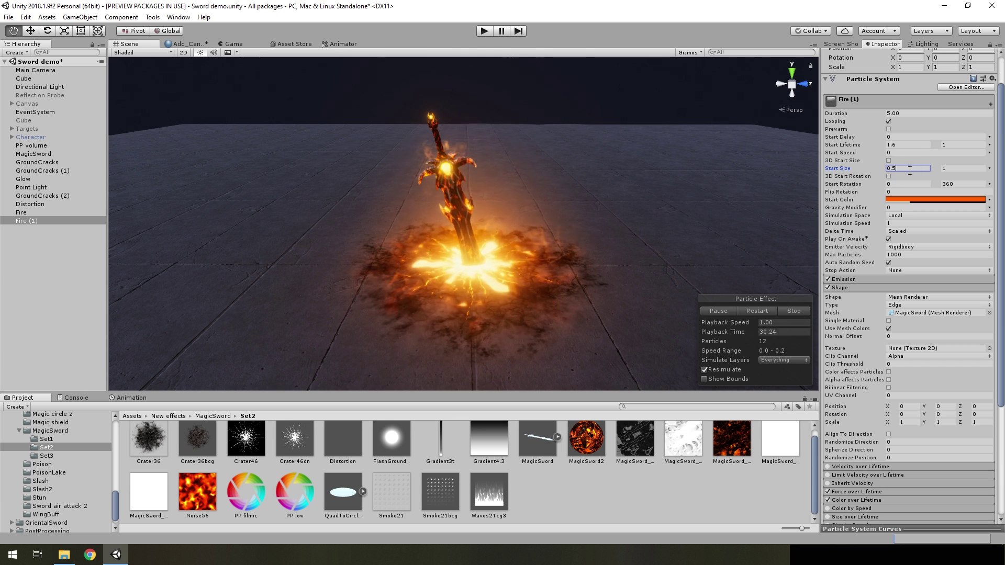
Step: Show Fire (1)'s emission rate settings and check the edge flames around the sword
left_click(861, 287)
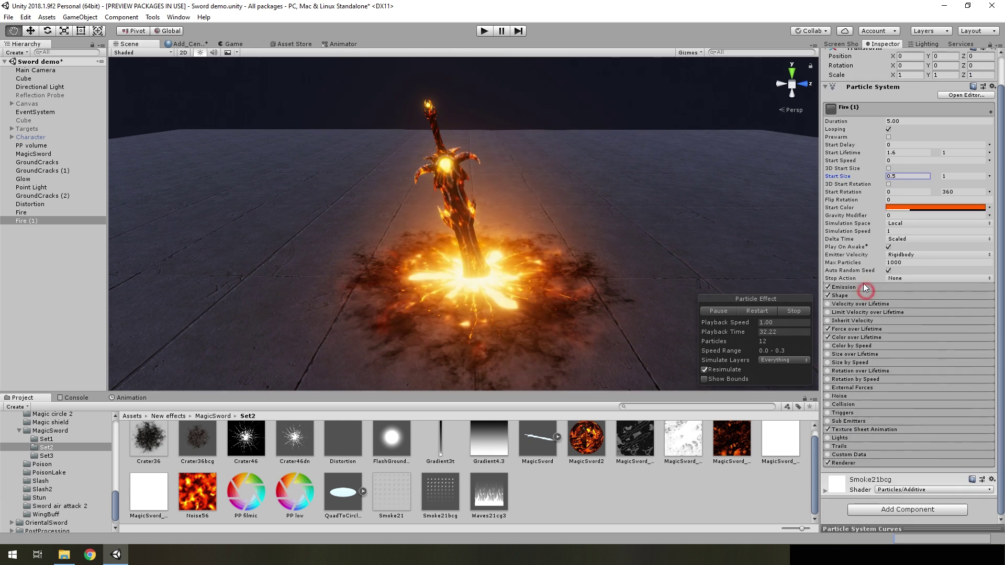
left_click(860, 287)
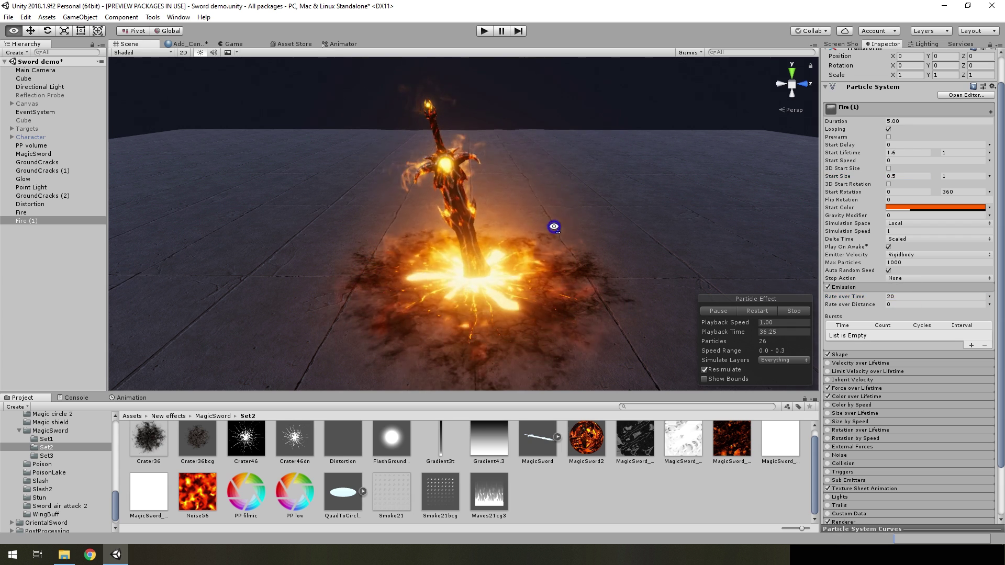
left_click_drag(554, 226, 598, 226, "alt")
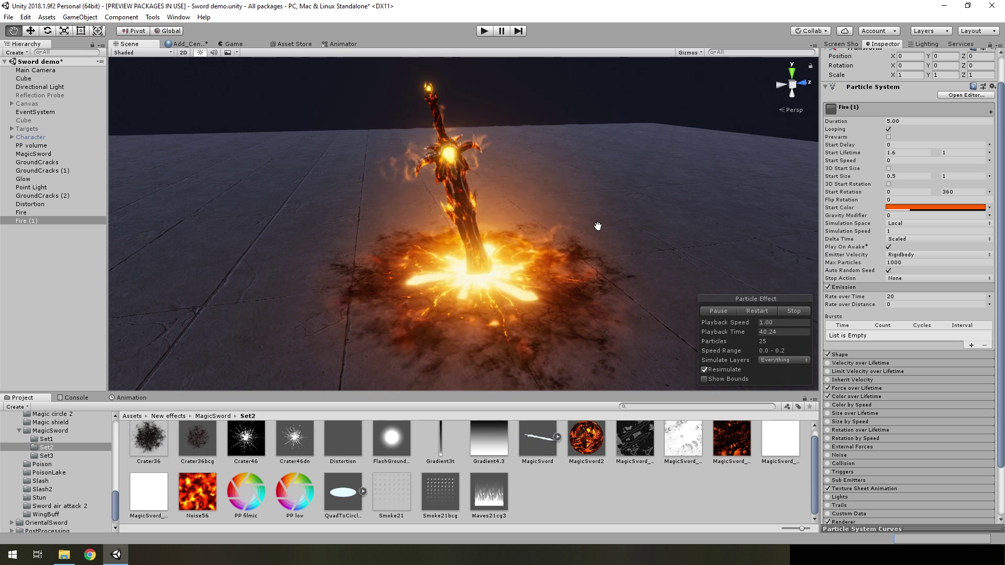
left_click_drag(567, 222, 585, 221, "alt")
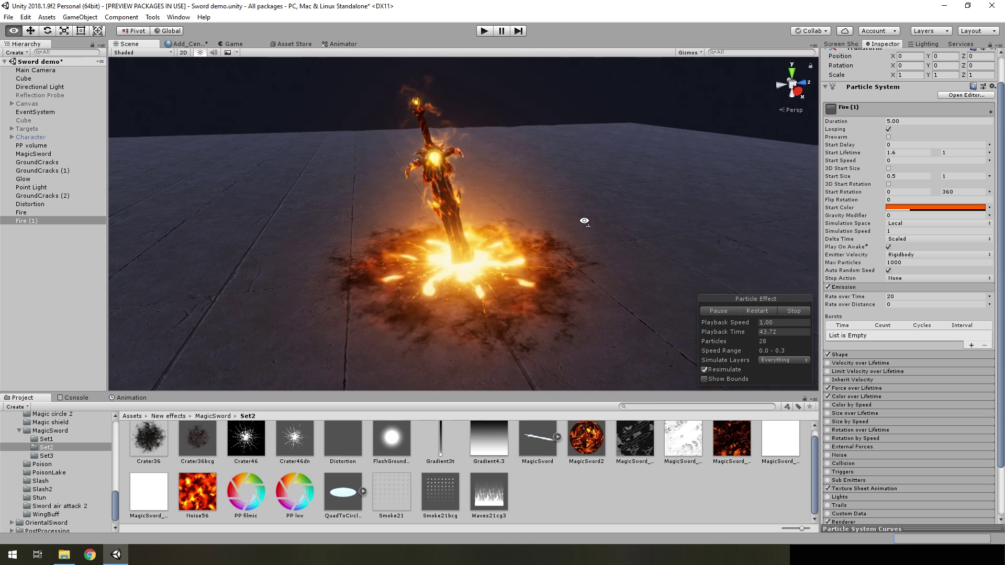
left_click(40, 235)
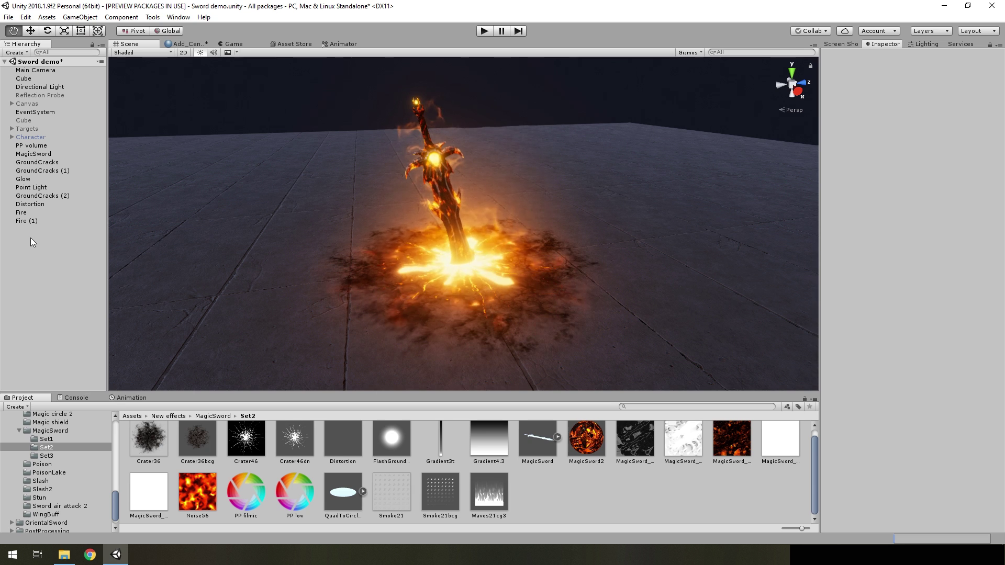
Step: Create a new particle system and reset its Transform to the origin
right_click(30, 238)
left_click(148, 359)
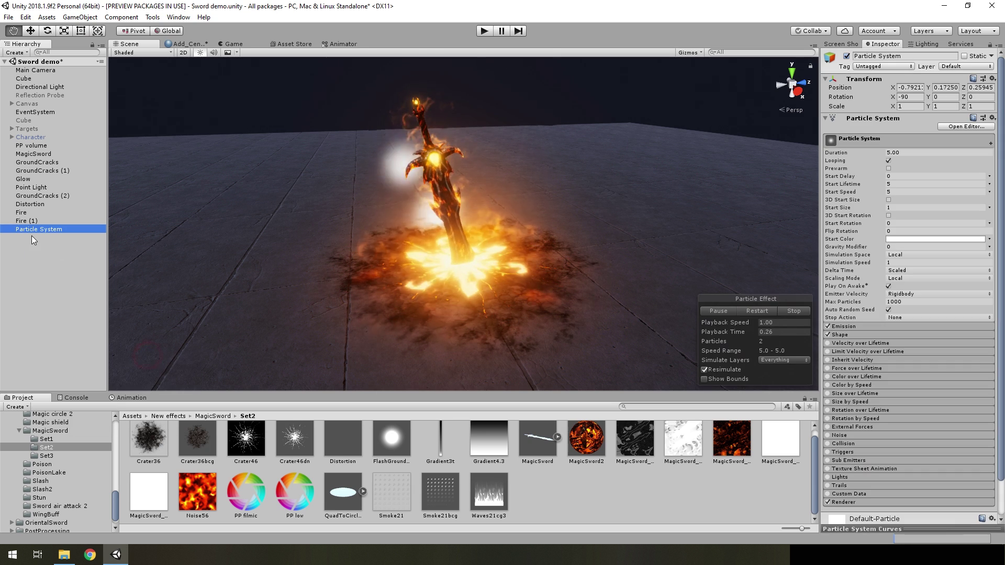
right_click(910, 82)
left_click(909, 84)
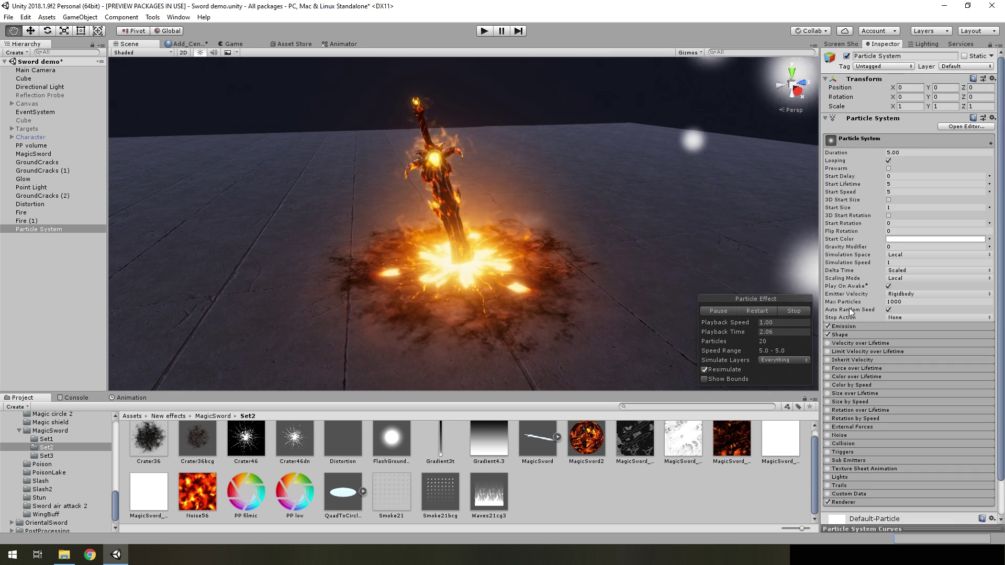
Step: Make the new system's Start Speed random between 1 and 2
scroll(868, 378, "down", 2)
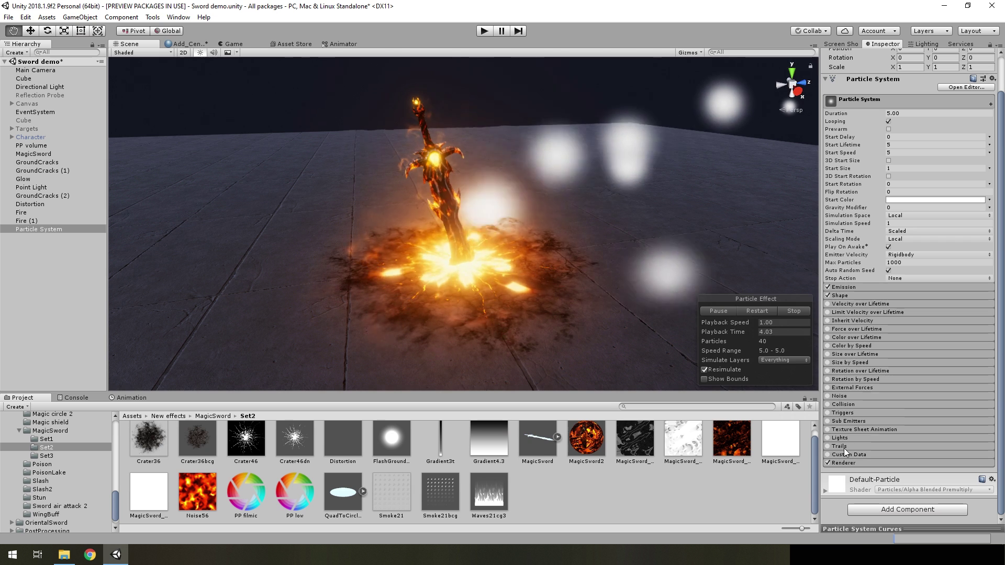
left_click(895, 153)
type("1")
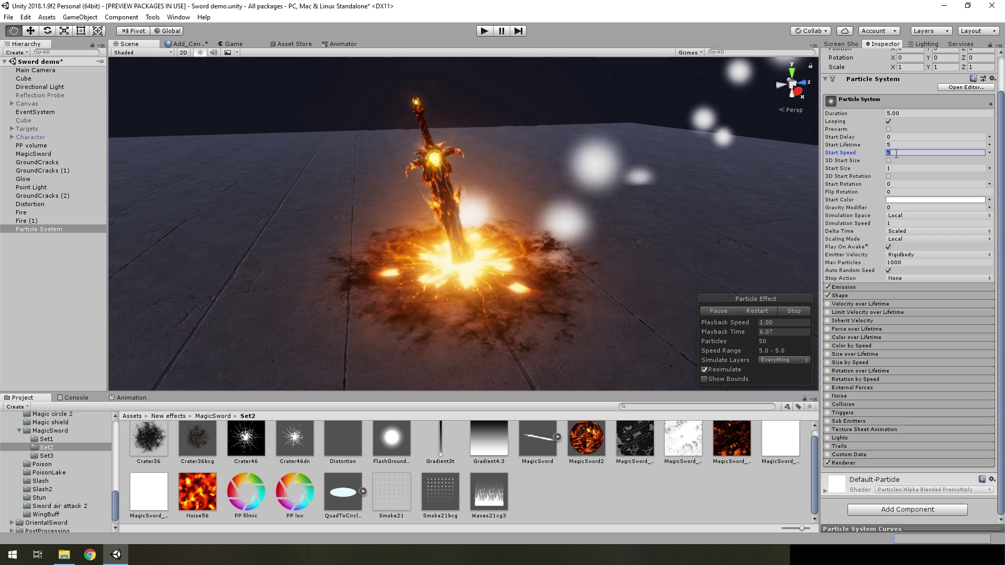
left_click(989, 153)
left_click(962, 188)
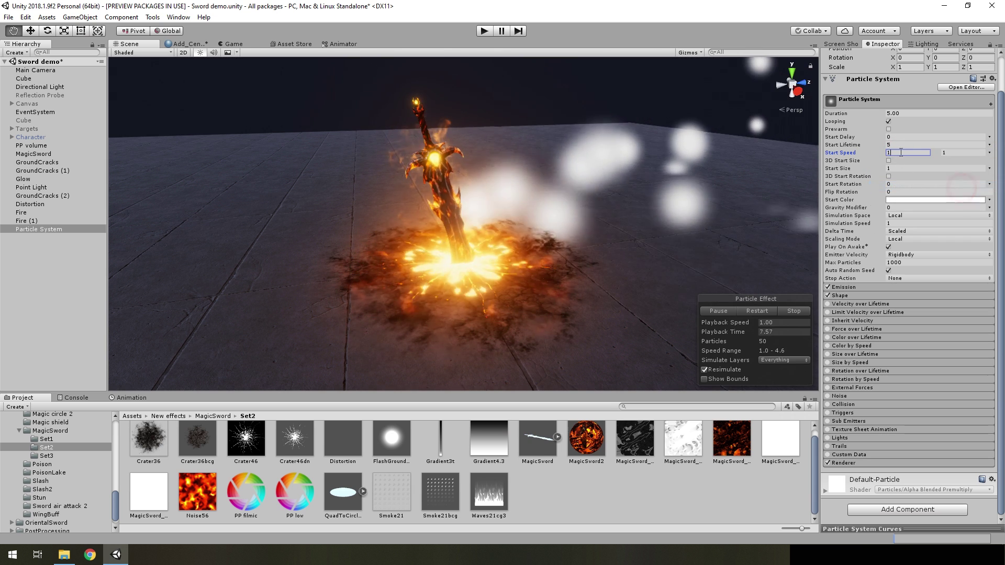
left_click(906, 153)
type("2")
Step: Make its Start Size random between 0.01 and 0.02
left_click(901, 168)
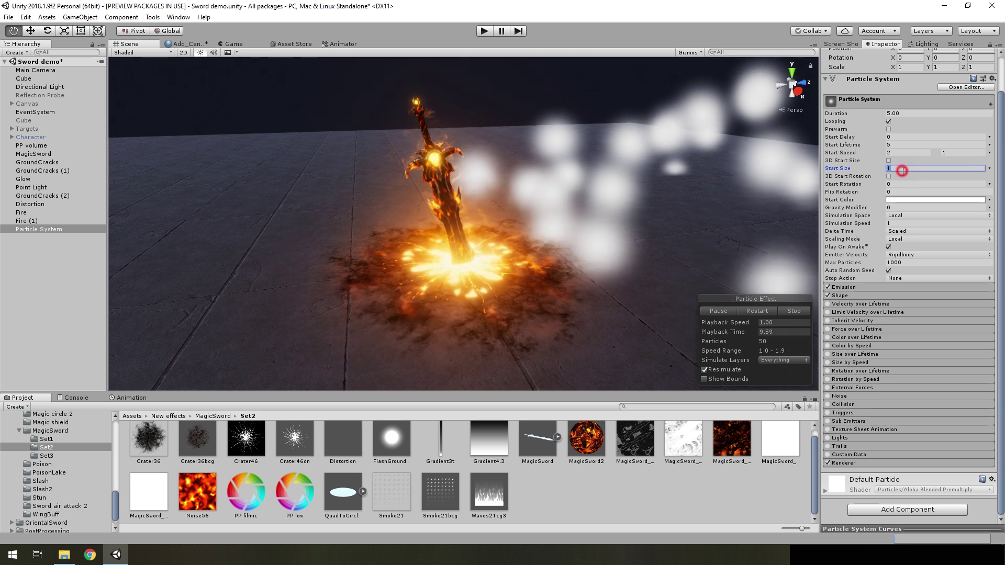
type("0.02")
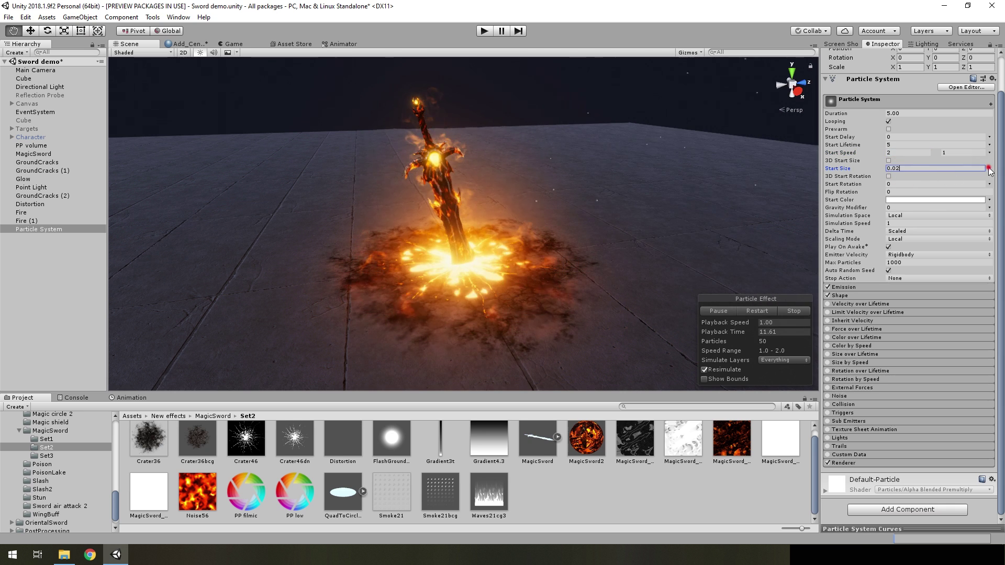
left_click(990, 169)
left_click(972, 200)
left_click(896, 168)
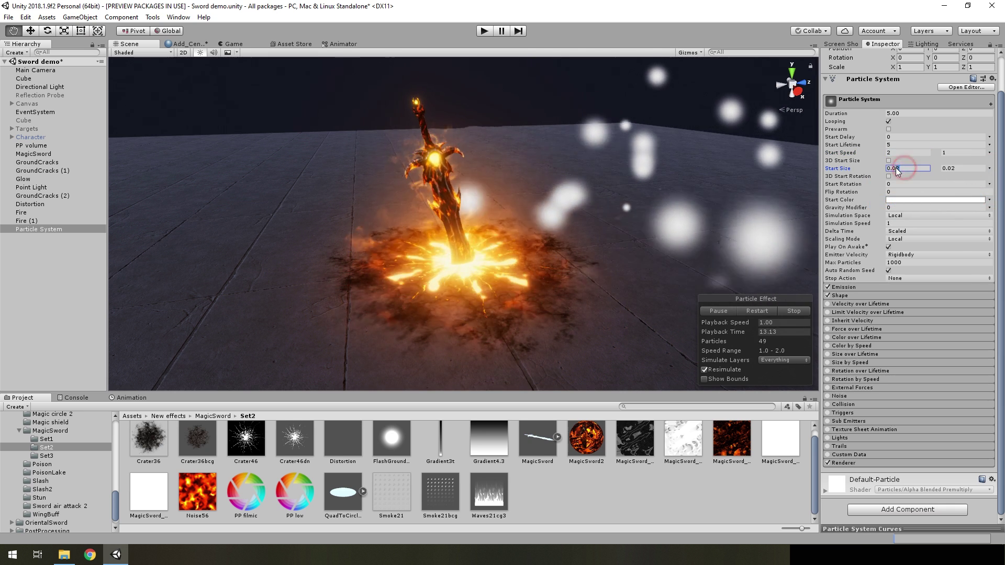
type("1")
Step: Set the Renderer to Stretched Billboard with Length Scale 7
left_click(844, 463)
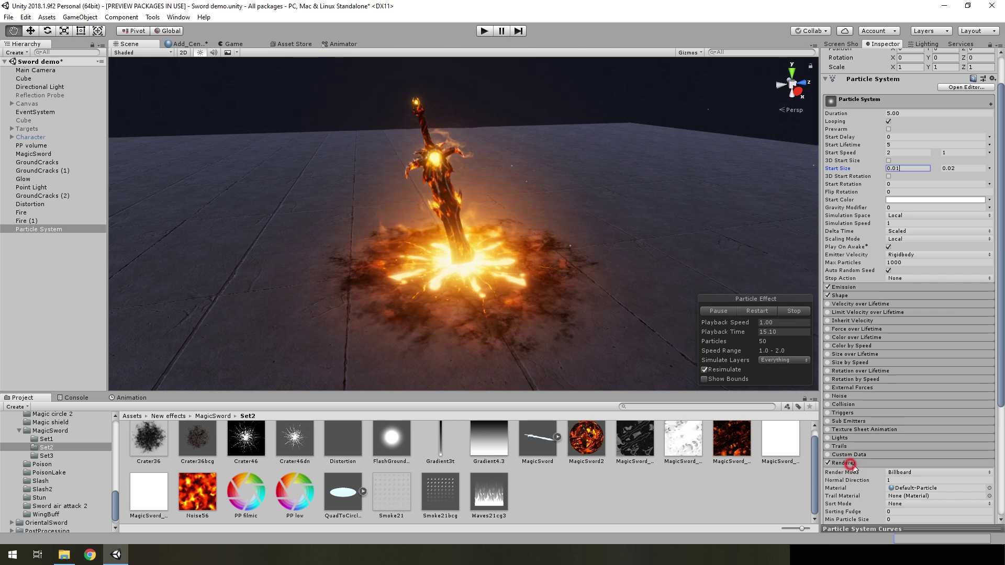
scroll(890, 419, "down", 5)
left_click(921, 346)
left_click(908, 368)
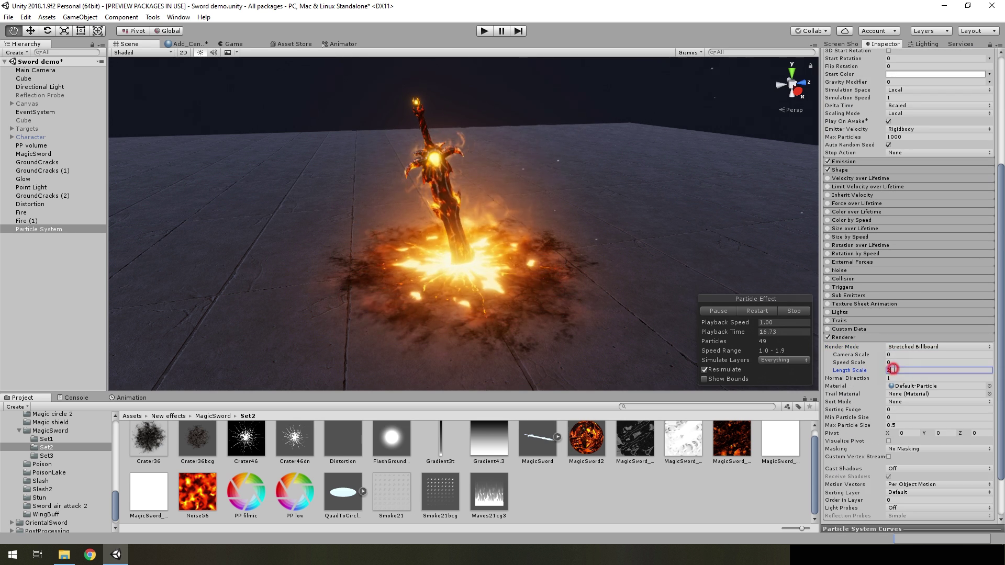
scroll(909, 365, "down", 3)
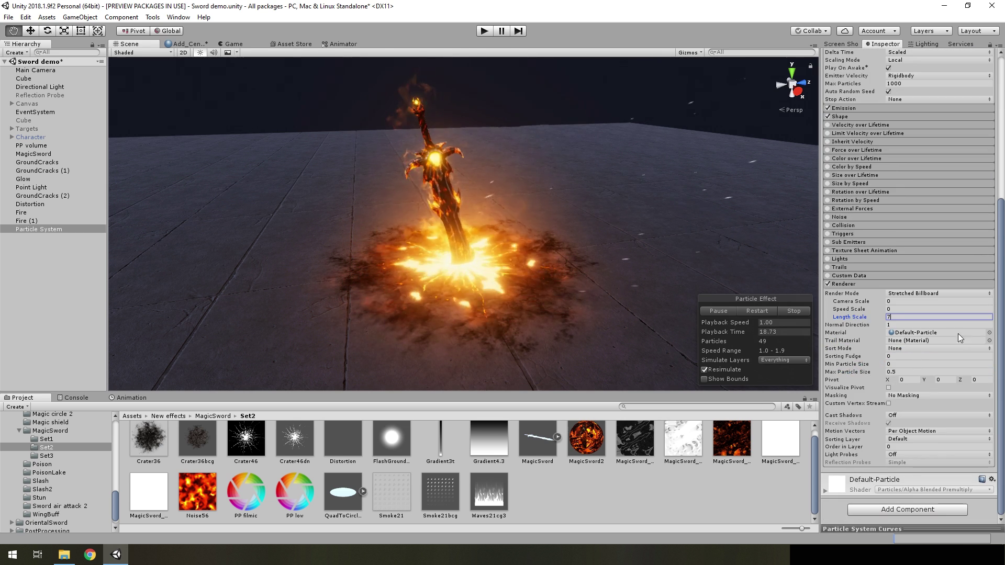
Step: Assign the Point12cg material to the spark particles' renderer
left_click(990, 333)
scroll(671, 347, "down", 5)
scroll(671, 348, "down", 5)
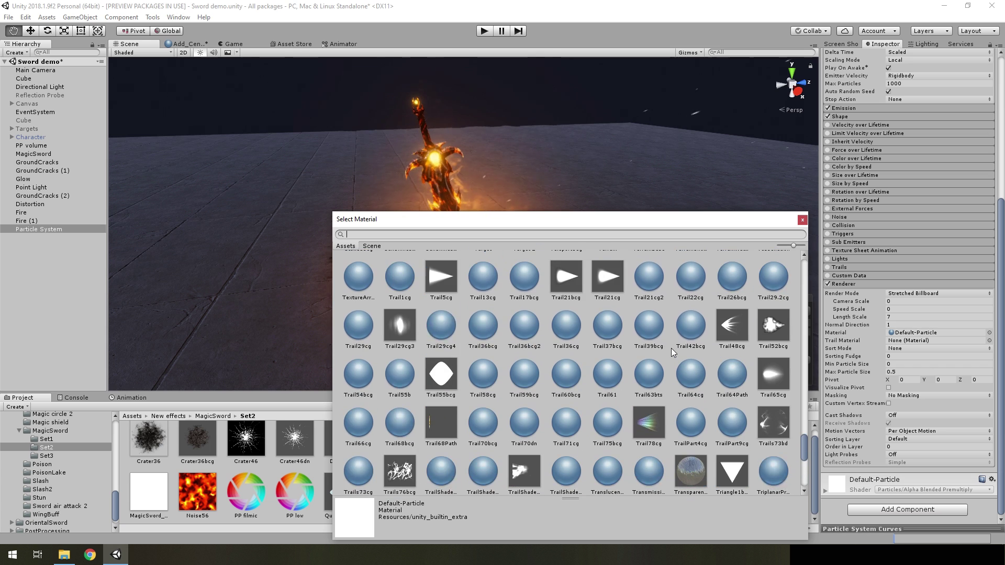
scroll(671, 348, "down", 5)
scroll(671, 348, "up", 3)
scroll(671, 348, "up", 3)
scroll(671, 348, "up", 3)
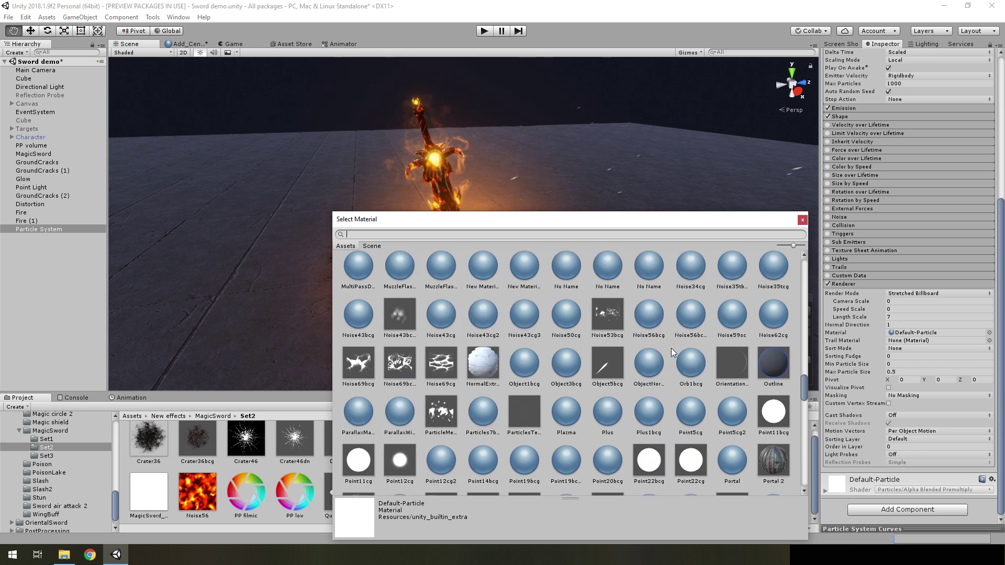
scroll(671, 348, "up", 3)
scroll(672, 348, "down", 3)
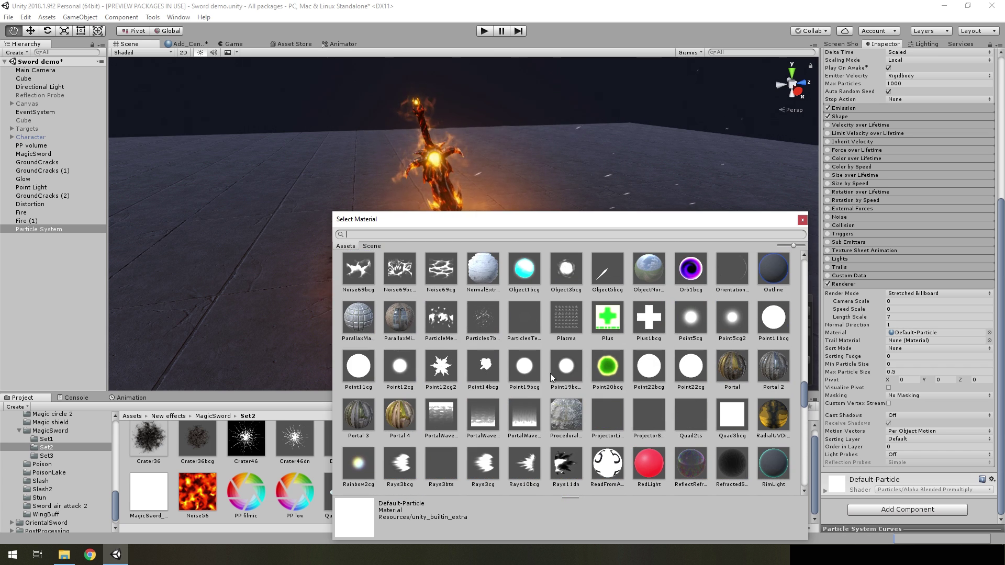
left_click_drag(464, 205, 574, 216, "alt")
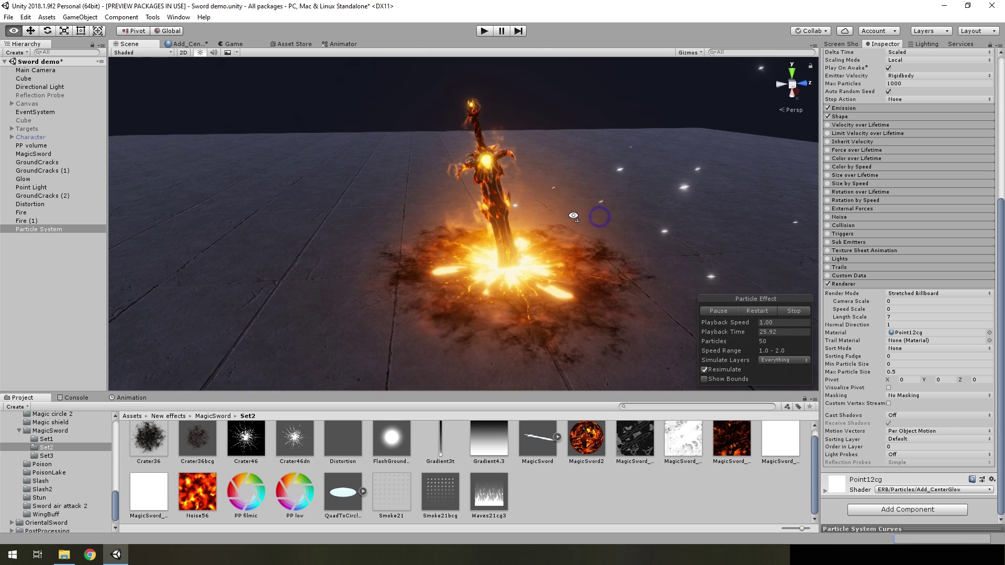
scroll(920, 196, "up", 10)
Step: Set the sparks' Start Color to orange-red (FF4A00)
left_click(916, 239)
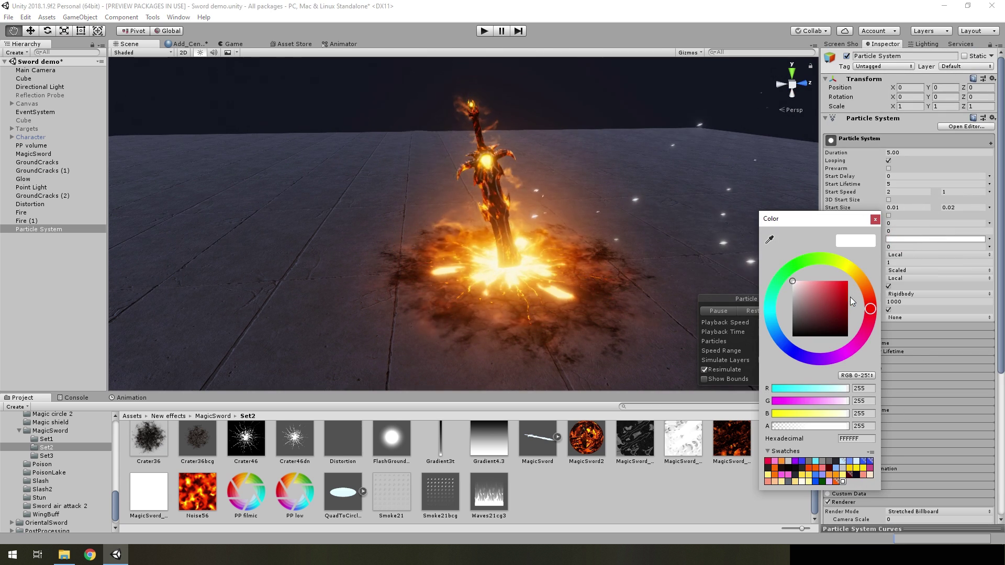
left_click(869, 297)
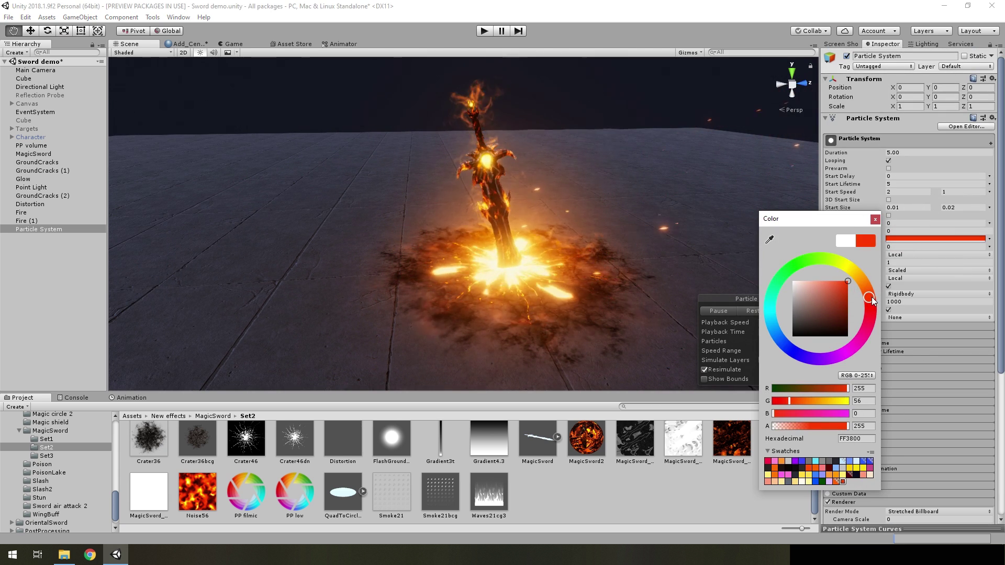
left_click(577, 224)
left_click_drag(576, 224, 580, 232, "alt")
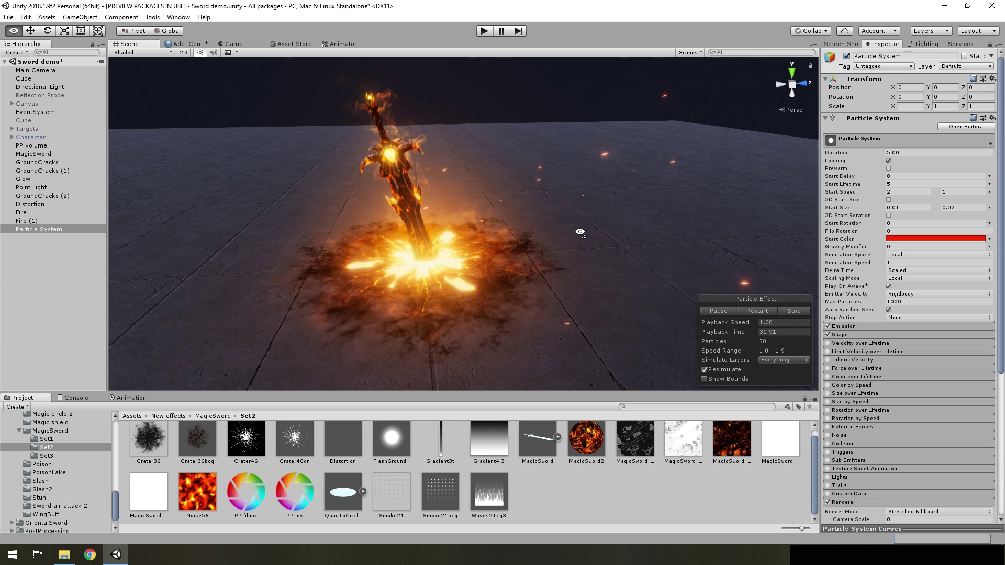
left_click(912, 240)
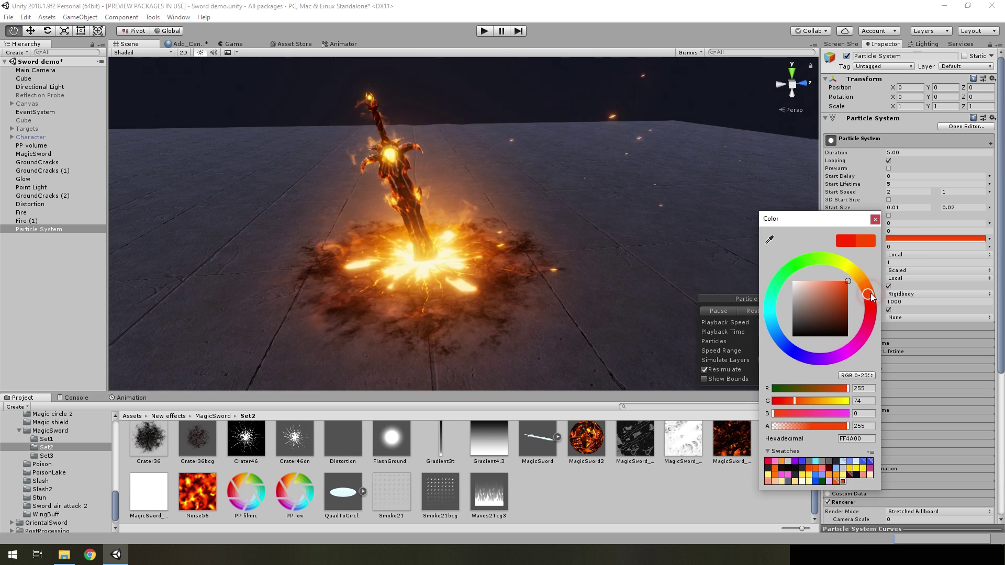
left_click(875, 220)
Step: Set the Shape module to Mesh Renderer using MagicSword, emitting from its Edges
left_click_drag(548, 234, 545, 233, "alt")
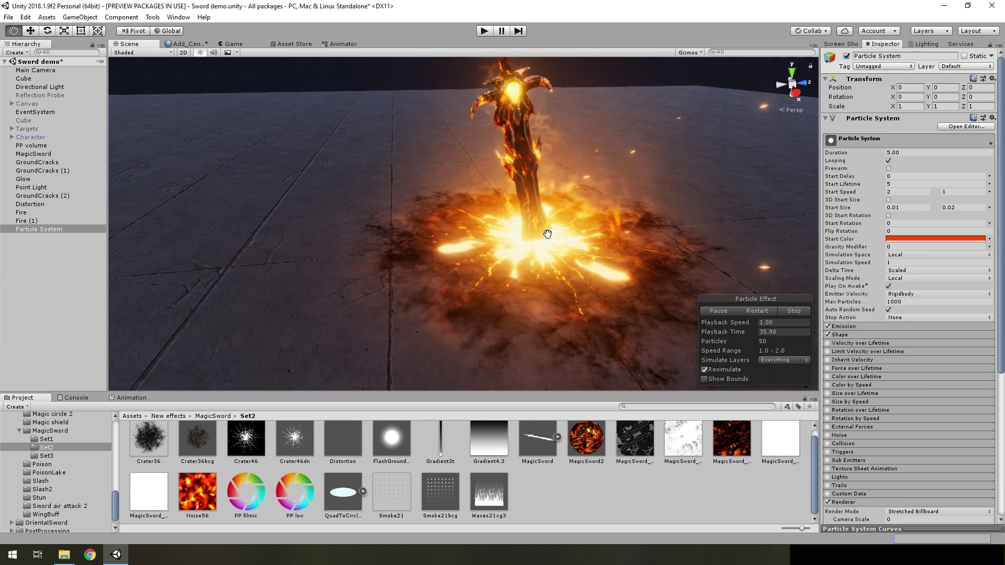
left_click(849, 335)
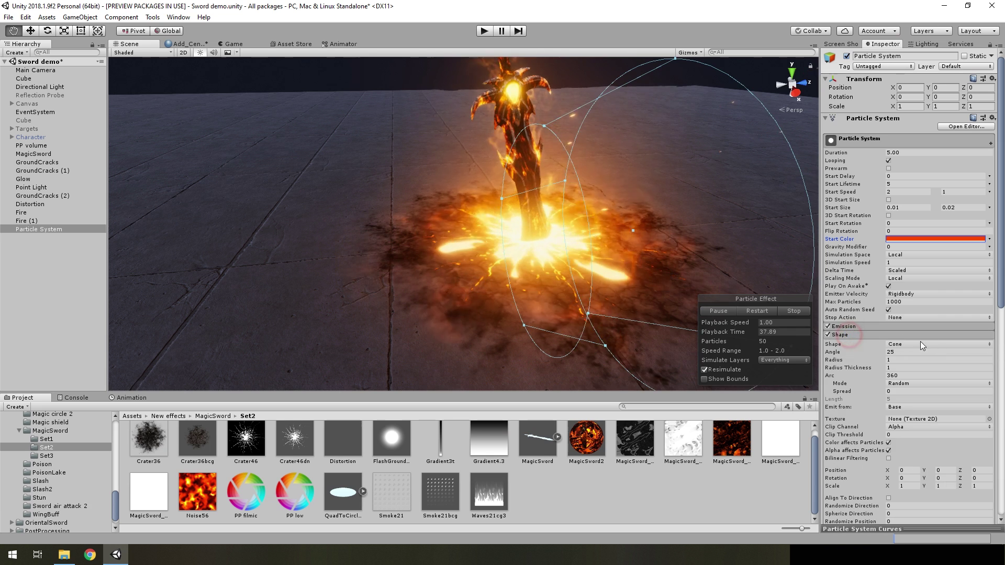
left_click(920, 344)
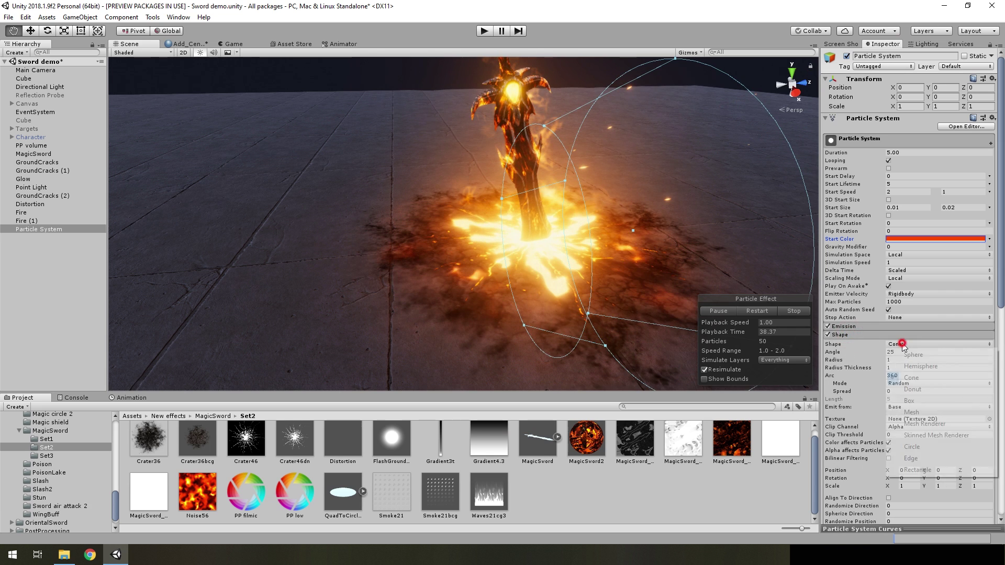
left_click(919, 424)
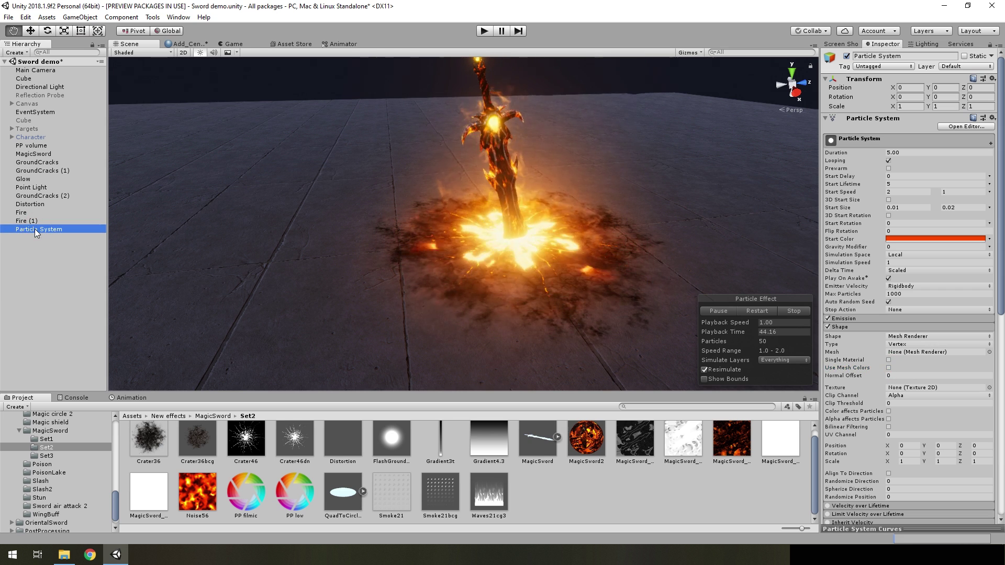
left_click_drag(33, 154, 906, 352)
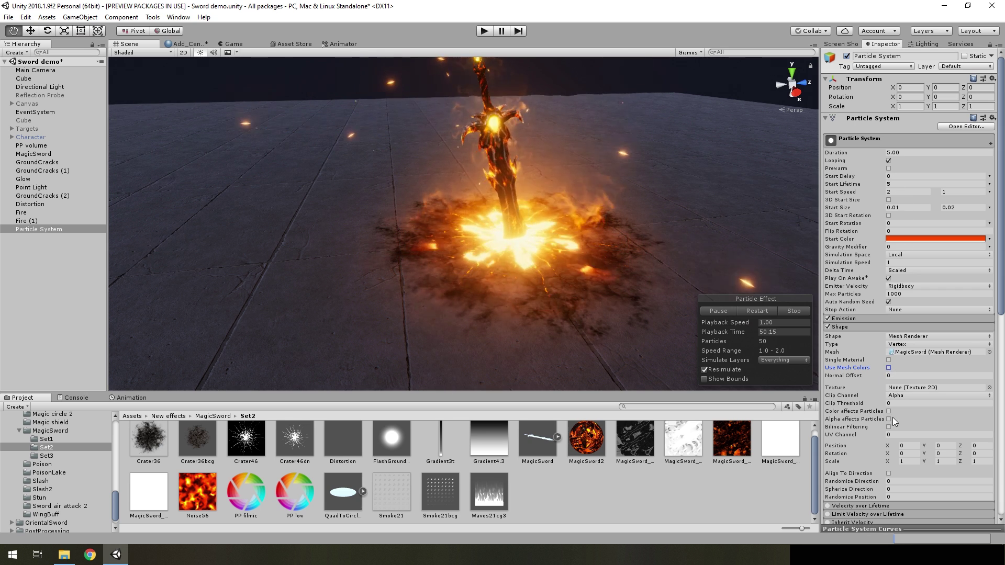
left_click(908, 344)
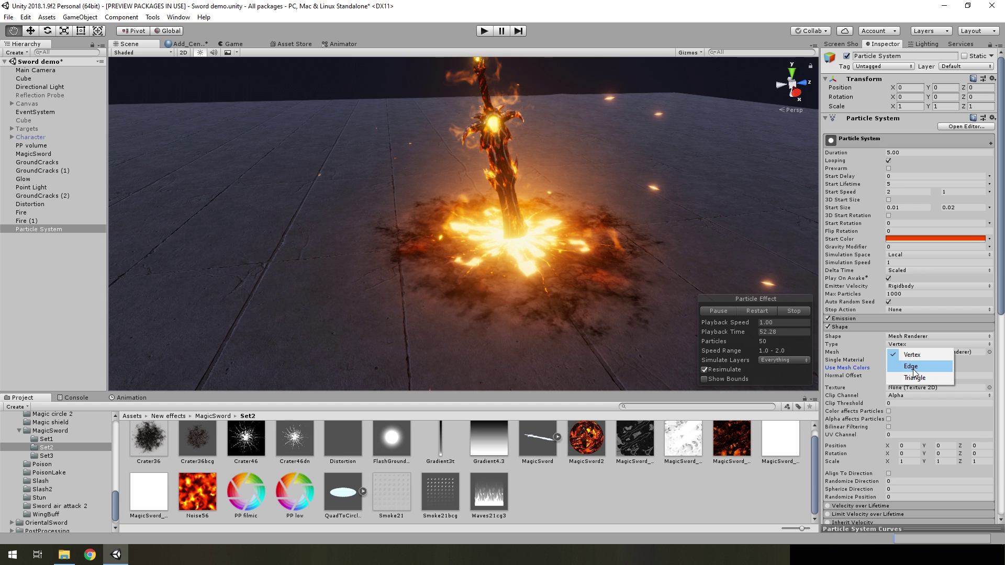
left_click(911, 367)
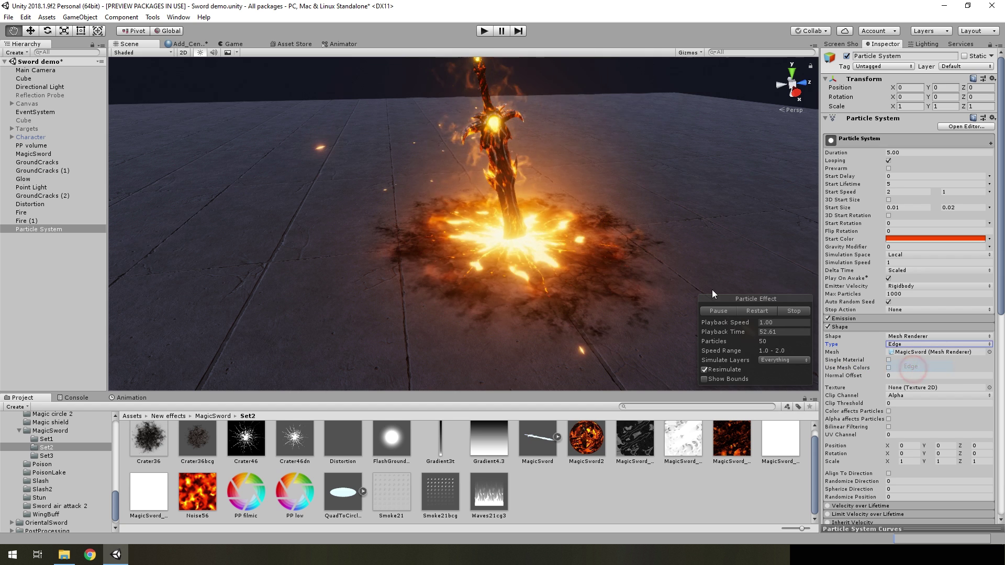
mouse_move(576, 262)
left_mouse_down("alt")
mouse_move(603, 220)
mouse_move(676, 228)
mouse_move(607, 218)
left_mouse_up("alt")
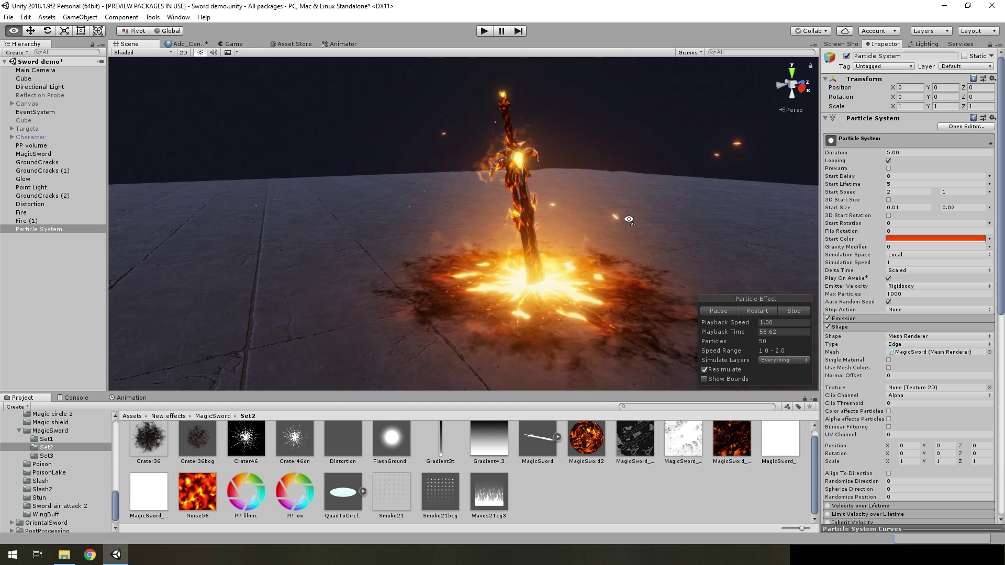
Step: Set Start Lifetime to Random Between Two Constants, 1.1 and 0.5 seconds
scroll(608, 218, "up", 4)
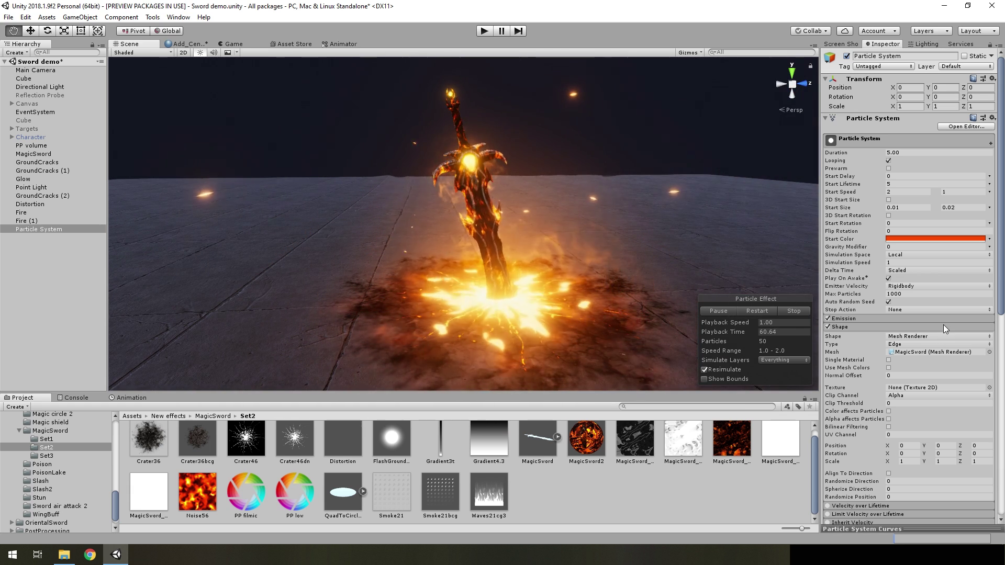
left_click(900, 184)
type("0.")
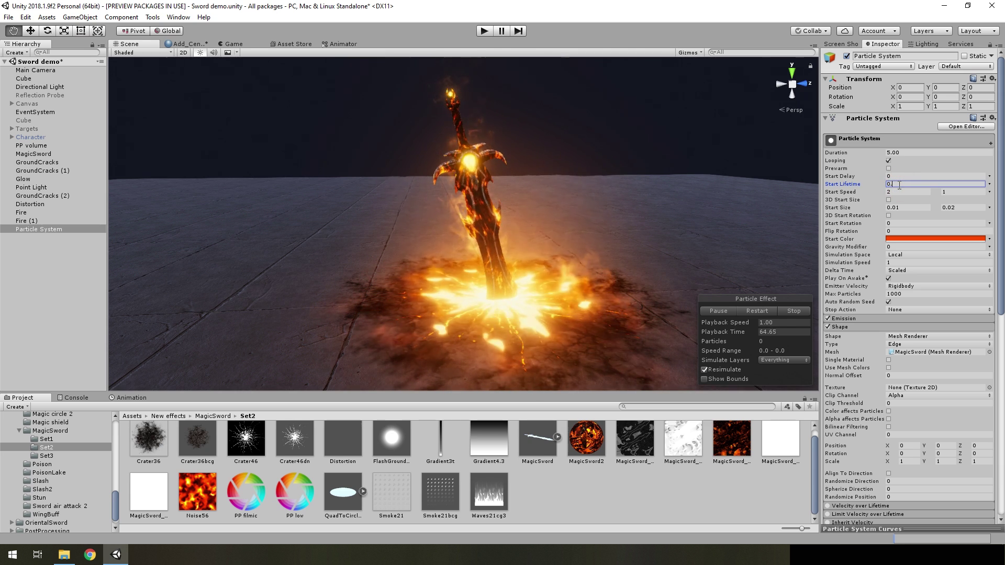
left_click(990, 184)
left_click(945, 213)
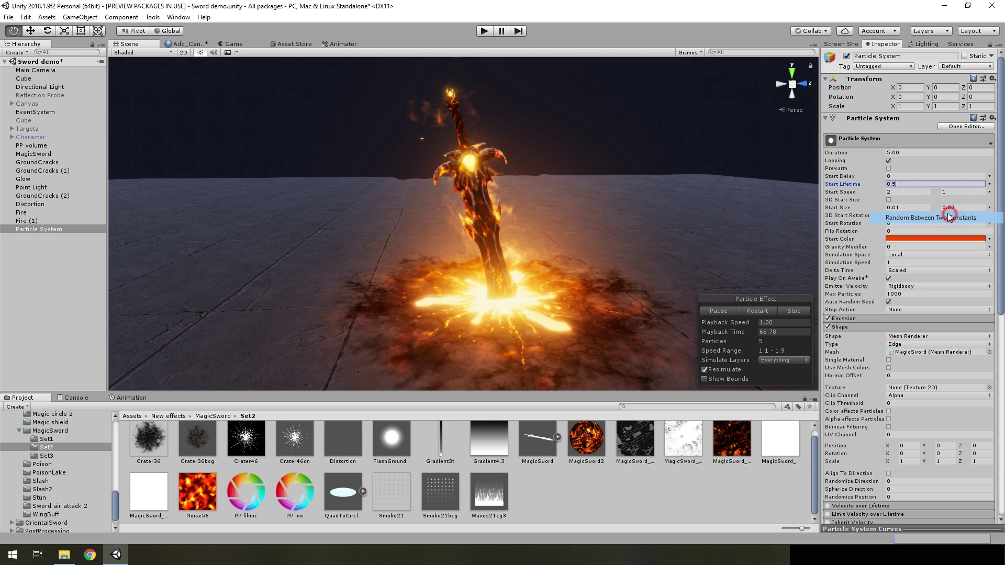
left_click(904, 184)
type("1.")
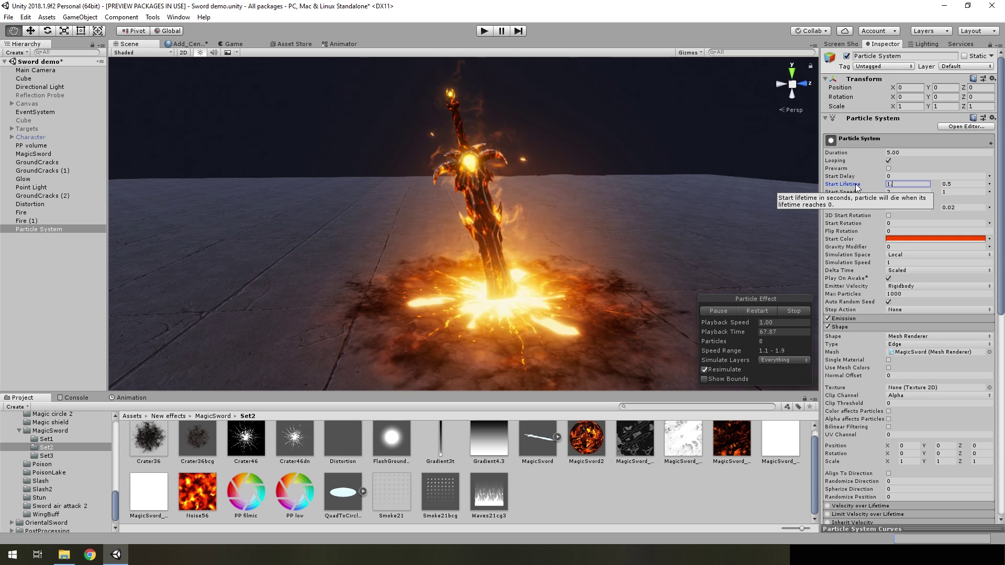
type("1")
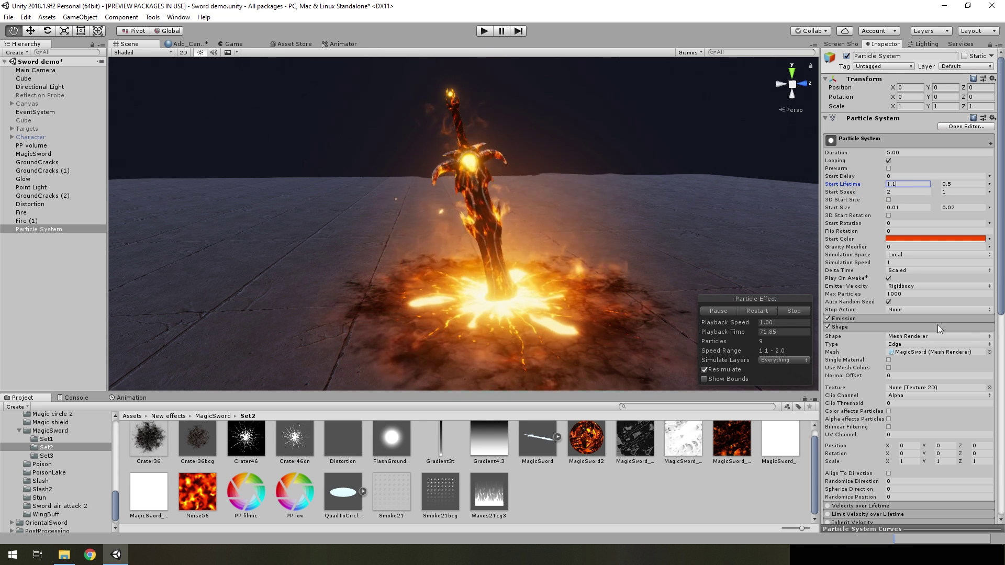
Step: Set the Emission Rate over Time to 400 sparks per second
left_click(844, 329)
left_click(844, 318)
left_click(909, 327)
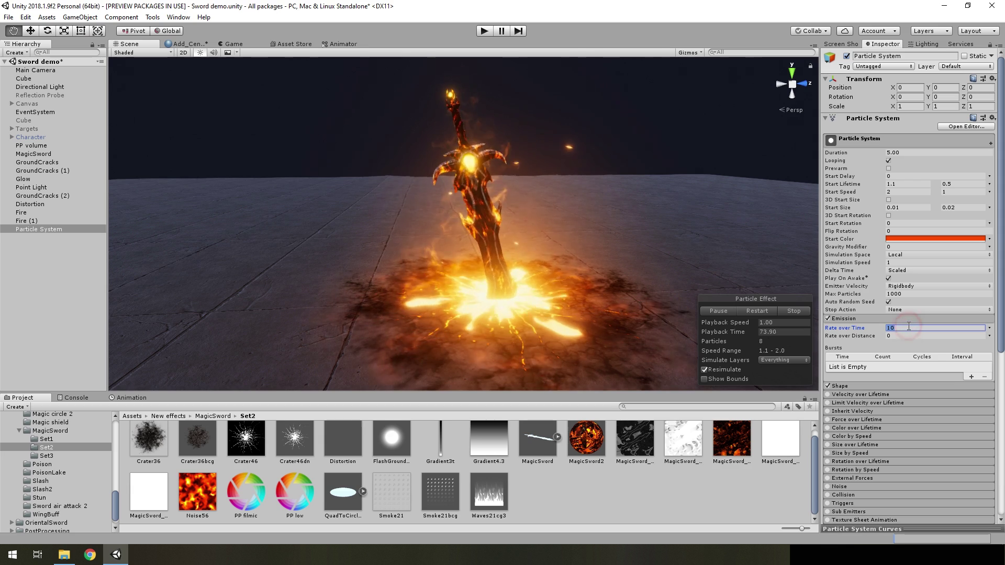
type("400")
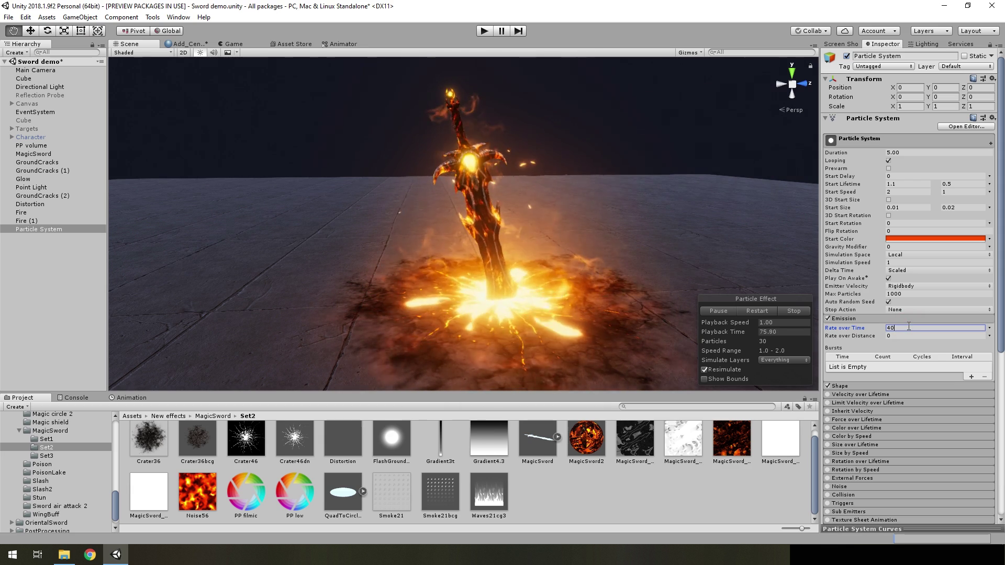
mouse_move(573, 225)
left_mouse_down("alt")
mouse_move(605, 249)
mouse_move(628, 241)
left_mouse_up("alt")
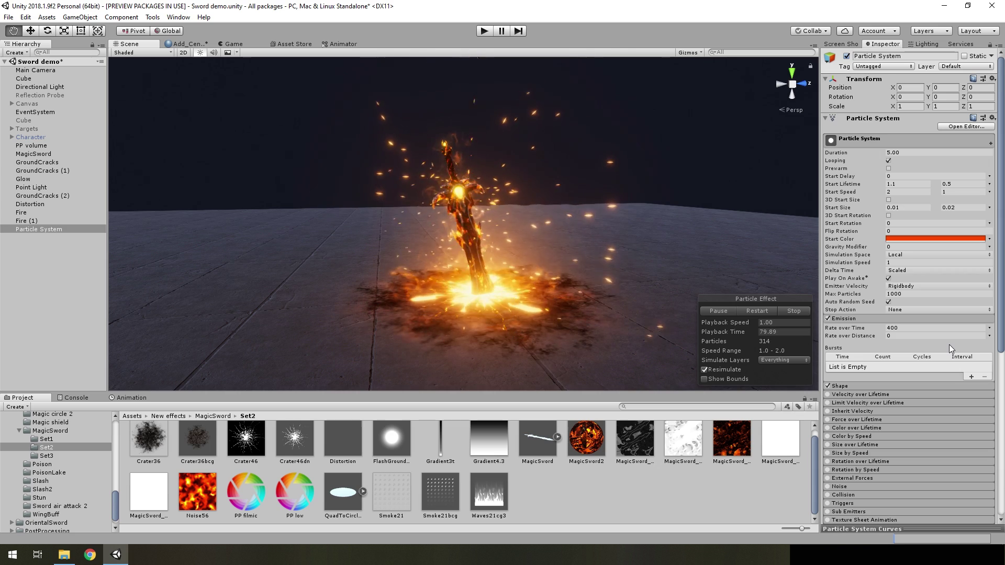
scroll(904, 353, "down", 5)
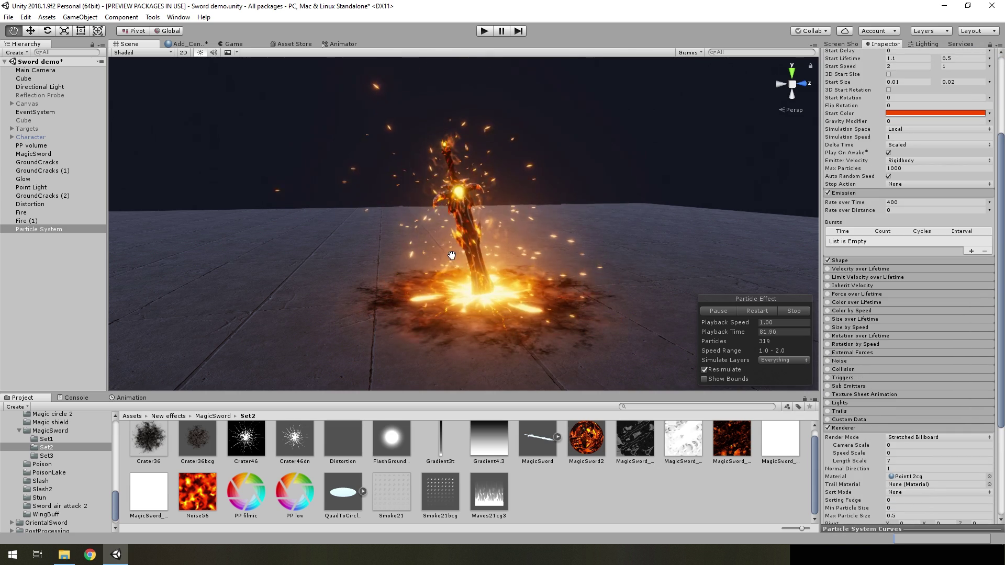
mouse_move(452, 256)
left_mouse_down("alt")
mouse_move(501, 234)
mouse_move(500, 251)
left_mouse_up("alt")
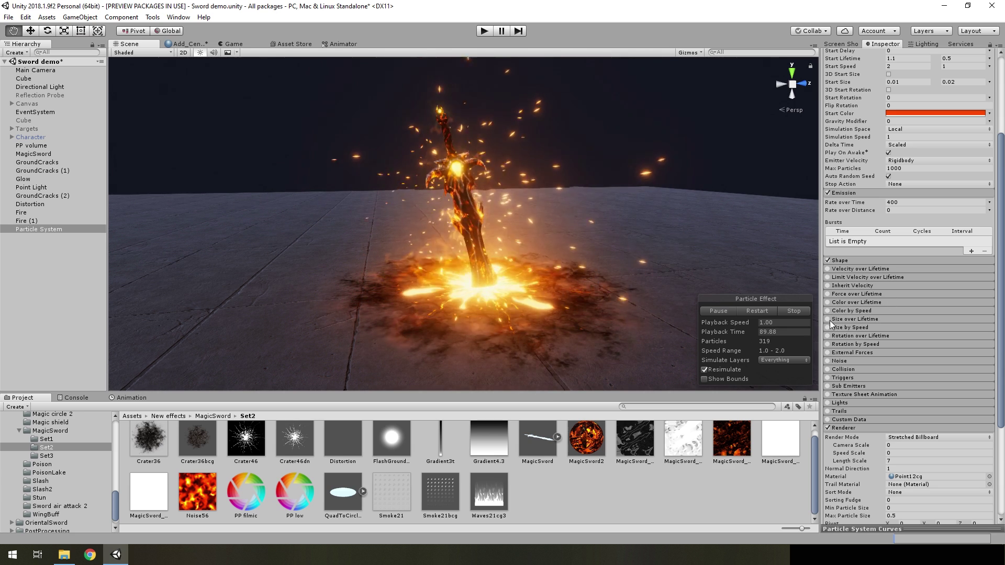
Step: Enable Size over Lifetime with a curve growing from zero, then dropping back to 0
left_click(828, 319)
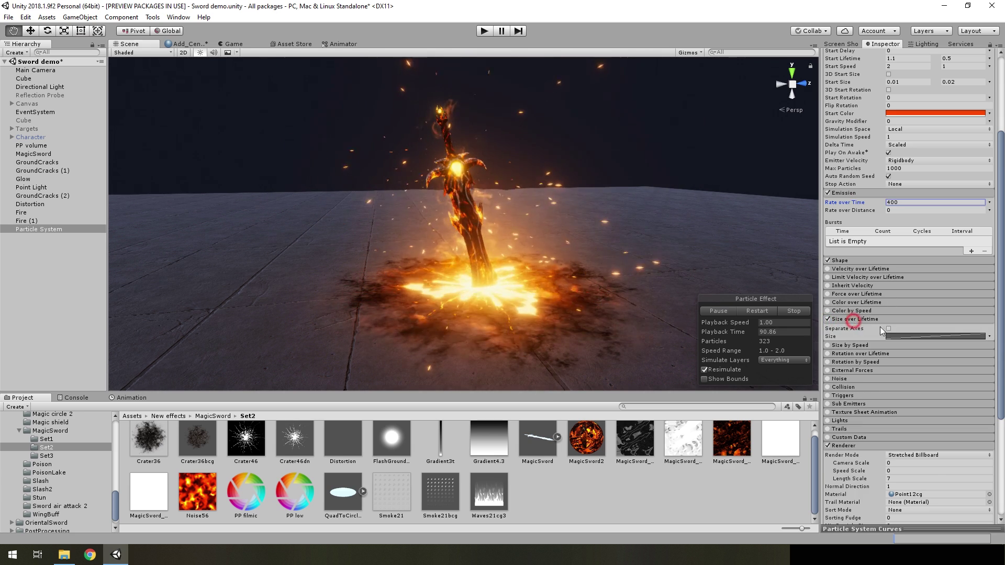
left_click(840, 527)
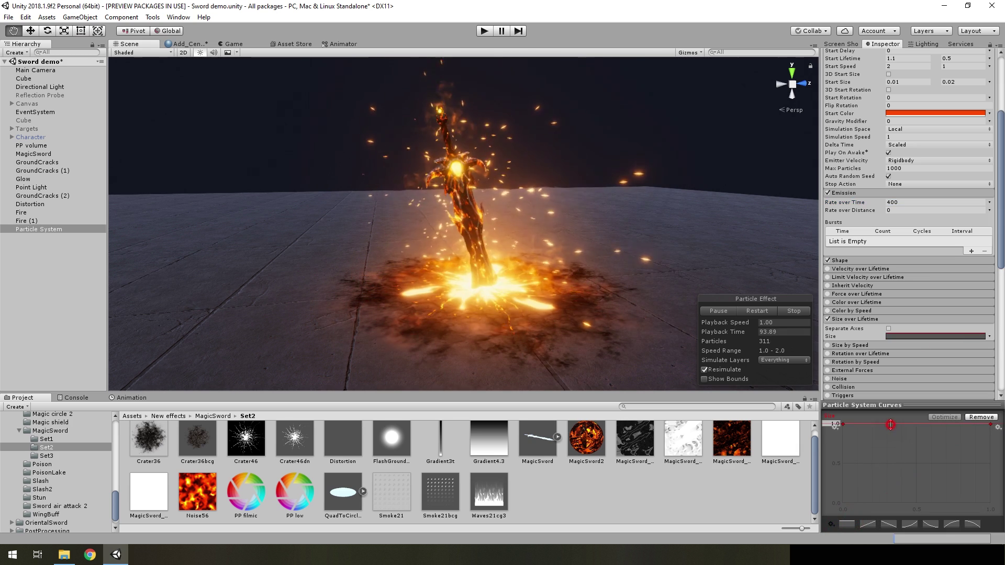
mouse_move(843, 424)
left_mouse_down()
mouse_move(843, 504)
mouse_move(851, 479)
left_mouse_up()
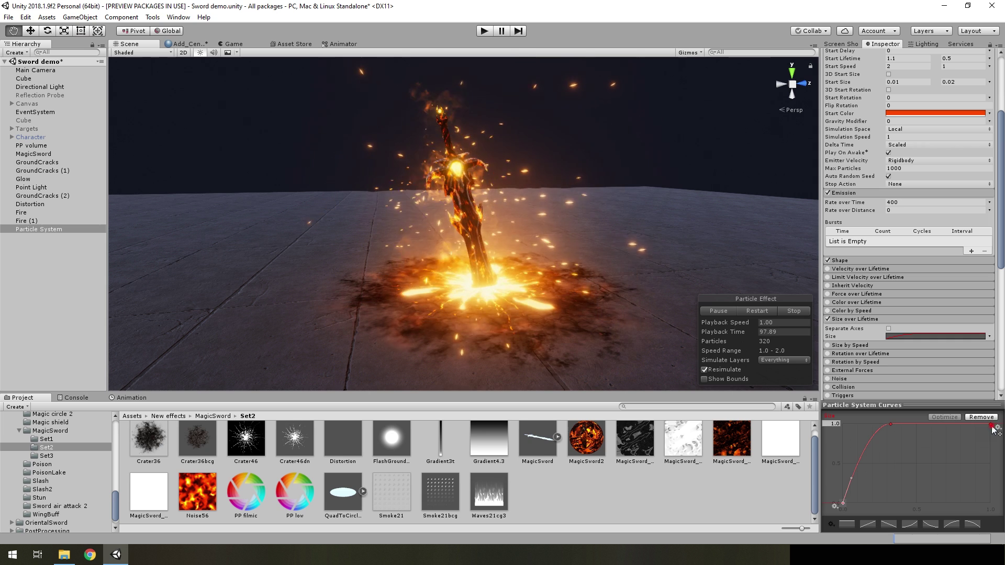
left_click_drag(993, 428, 994, 505)
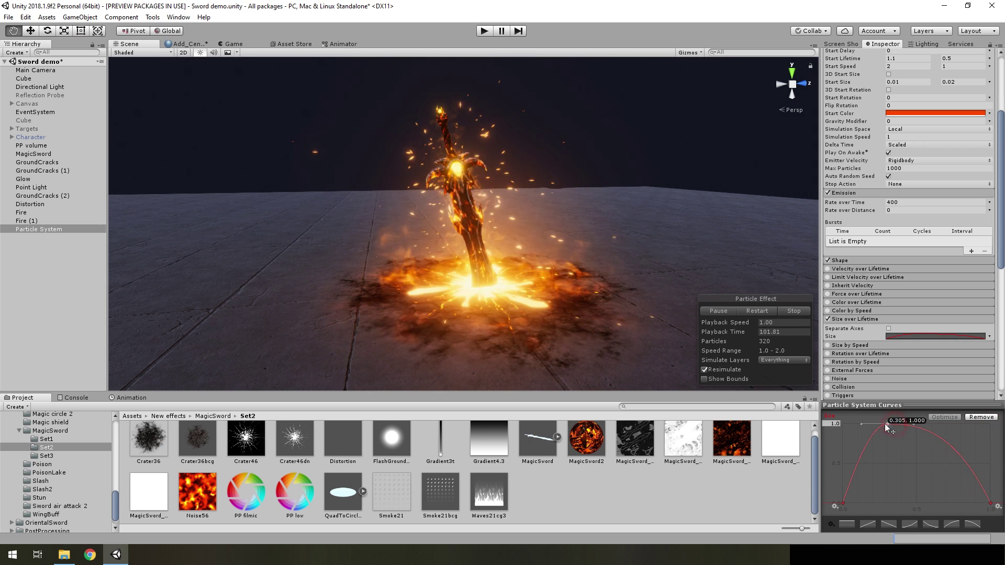
left_click(889, 404)
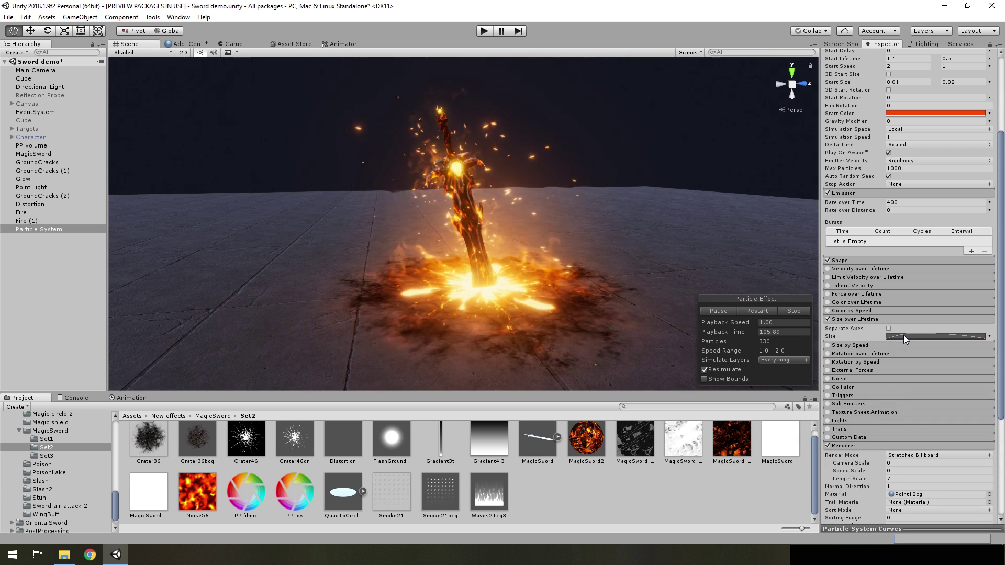
scroll(904, 332, "up", 5)
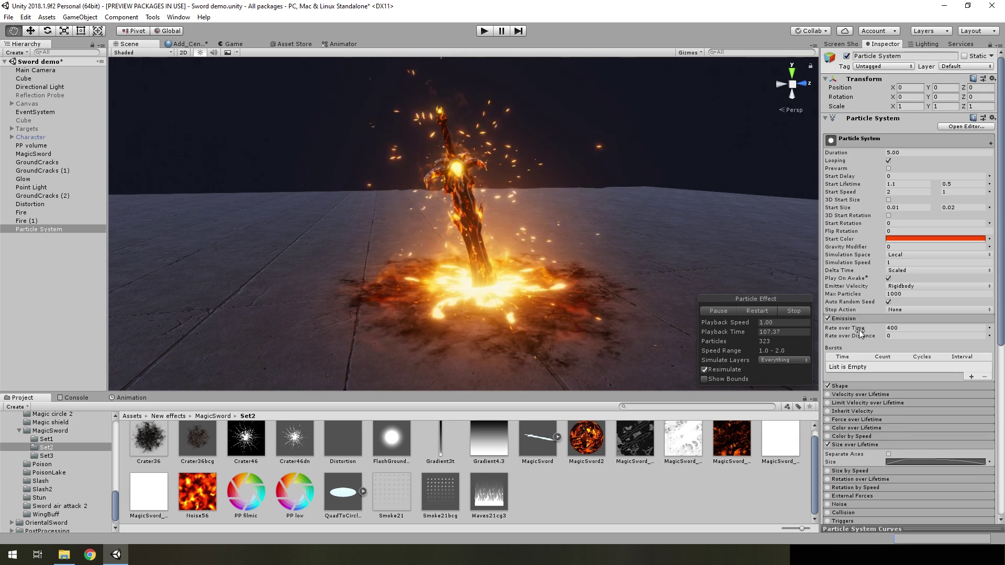
Step: Enable Limit Velocity over Lifetime with a Dampen of 0.1
left_click(836, 404)
left_click(901, 428)
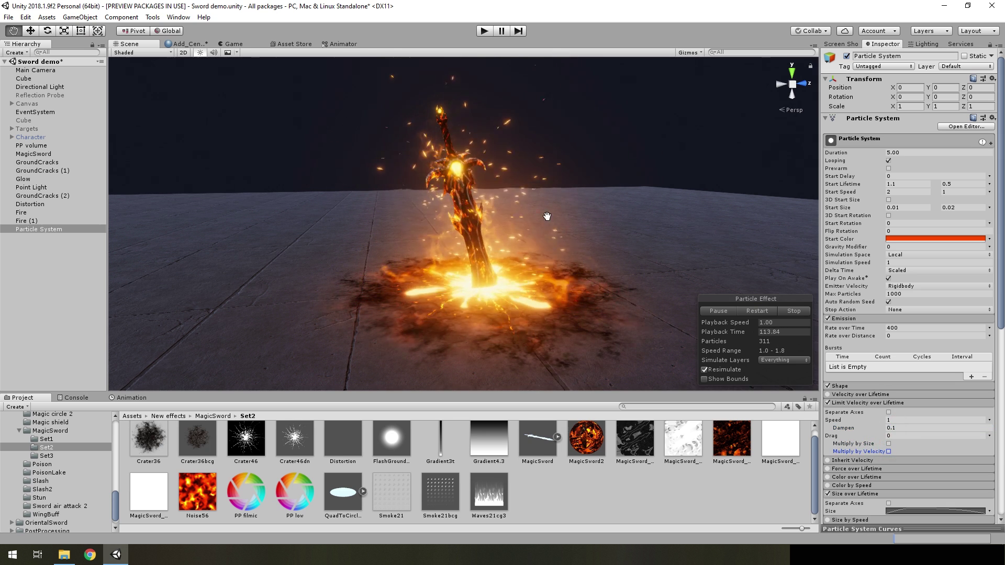
mouse_move(552, 202)
left_mouse_down()
mouse_move(554, 185)
mouse_move(530, 206)
left_mouse_up()
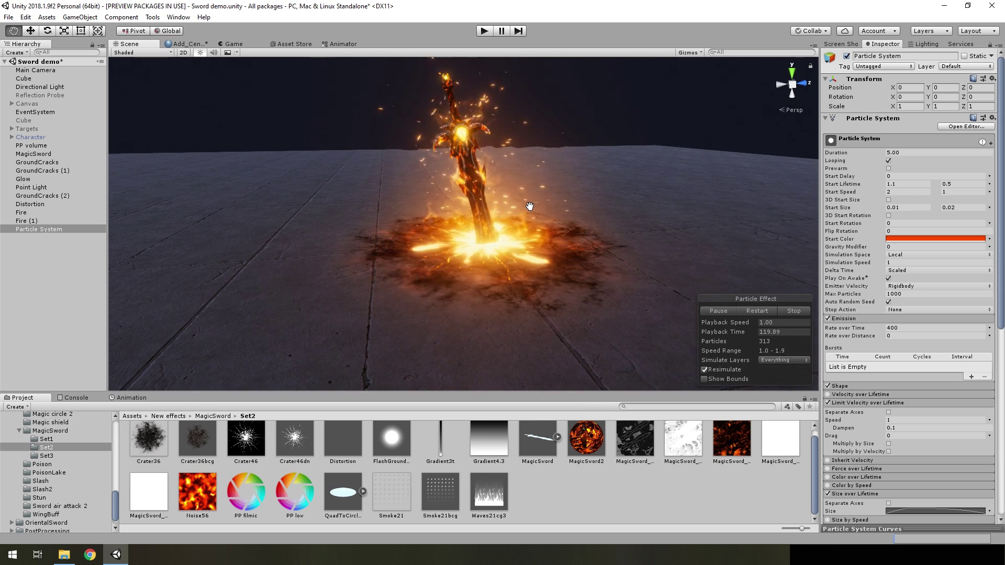
left_click_drag(578, 208, 550, 219, "alt")
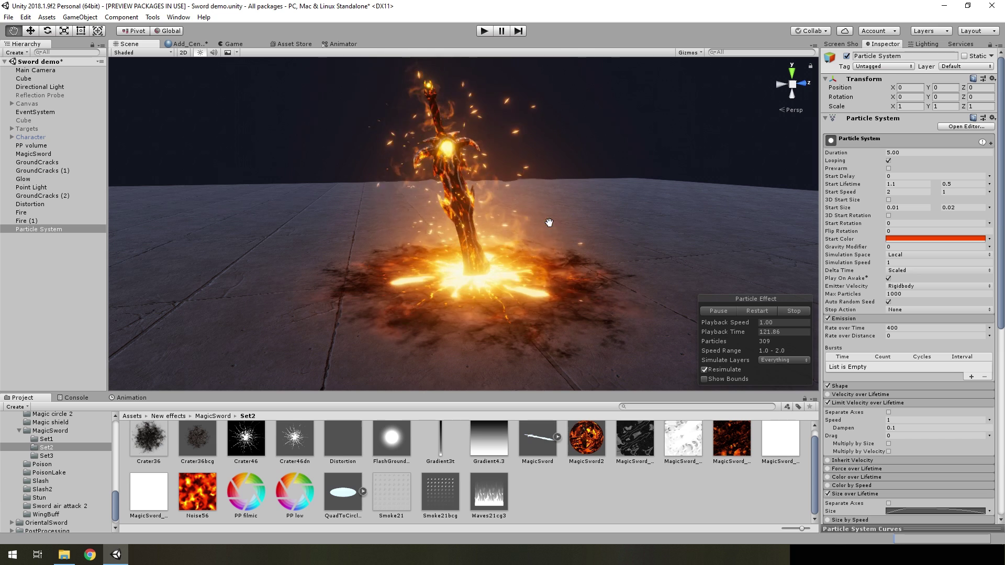
scroll(843, 326, "down", 3)
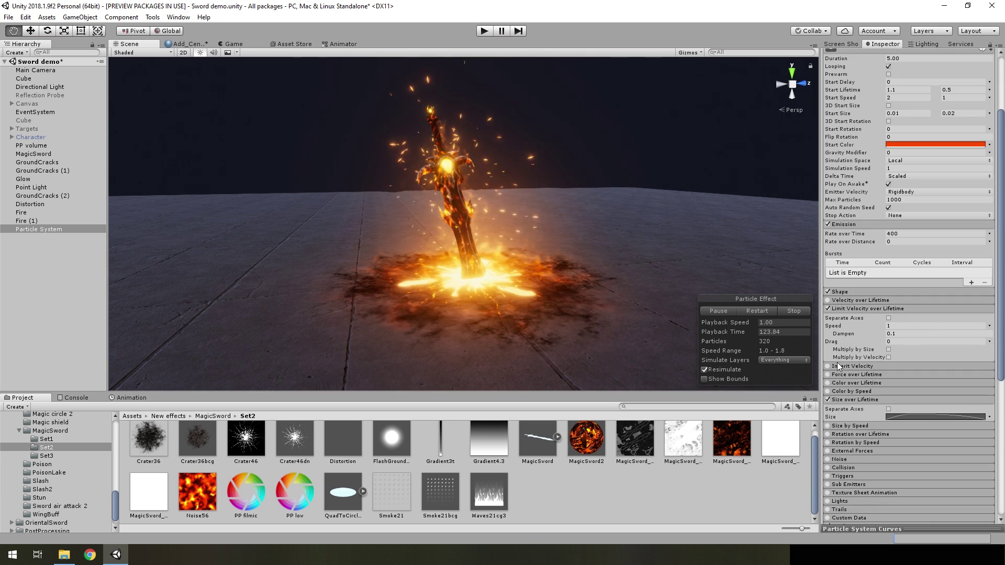
Step: Enable Force over Lifetime with Y -1 in World space
left_click(829, 375)
left_click(858, 375)
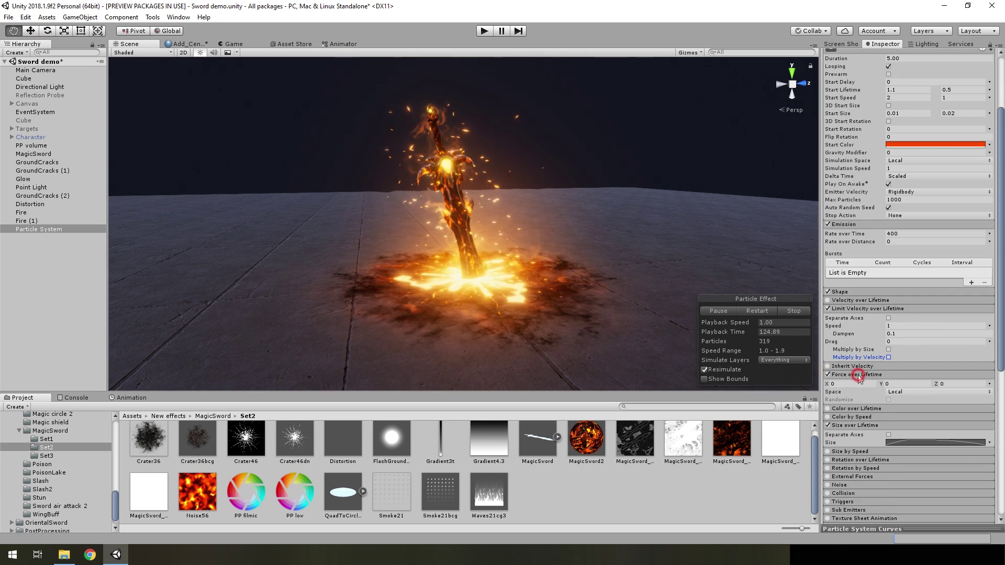
left_click(903, 392)
left_click(898, 406)
type("-1")
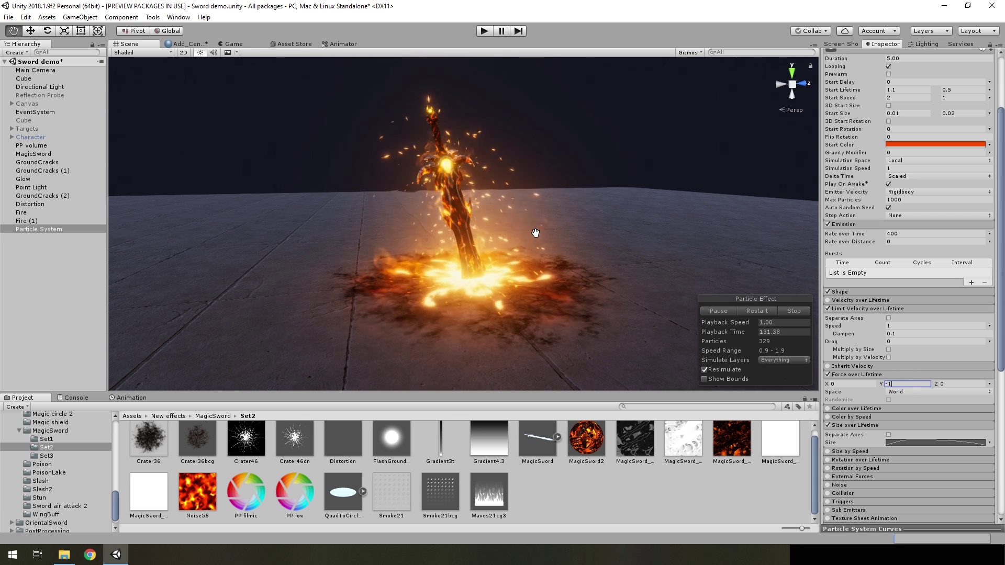
left_click(849, 311)
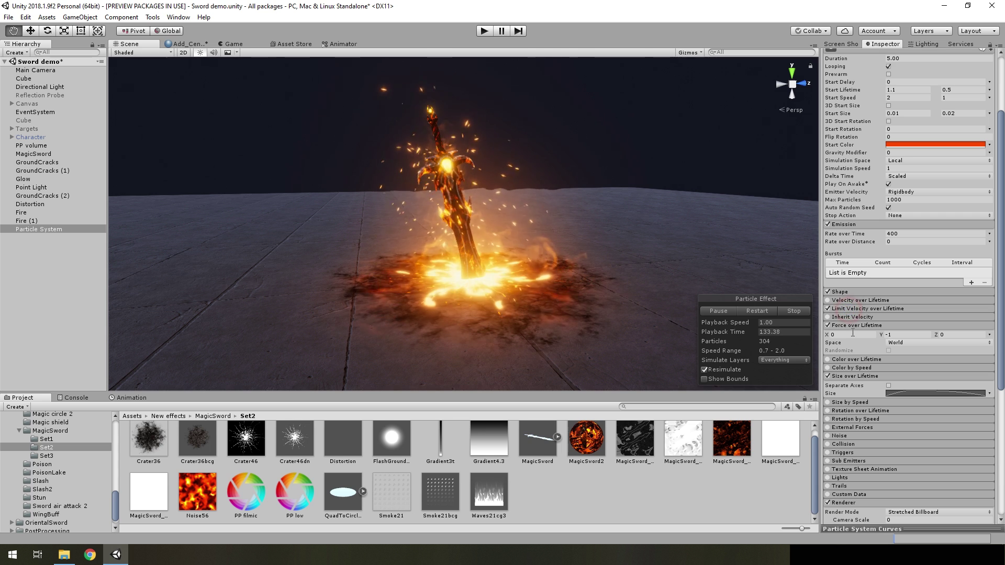
left_click(892, 326)
scroll(908, 331, "down", 5)
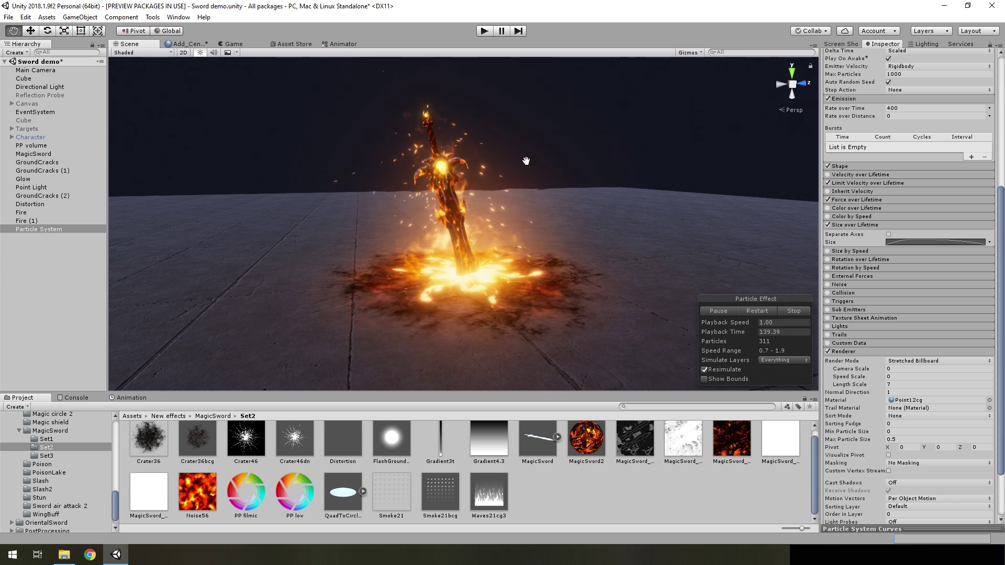
Step: Enable Noise with Medium (2D) quality, strength 0.5 and scroll speed 0.2
left_click(852, 284)
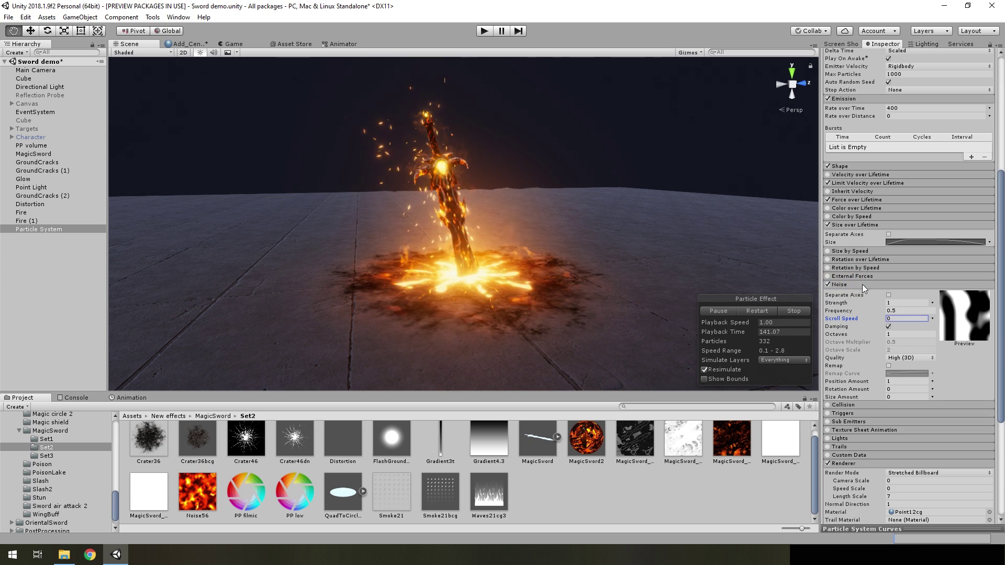
left_click(913, 358)
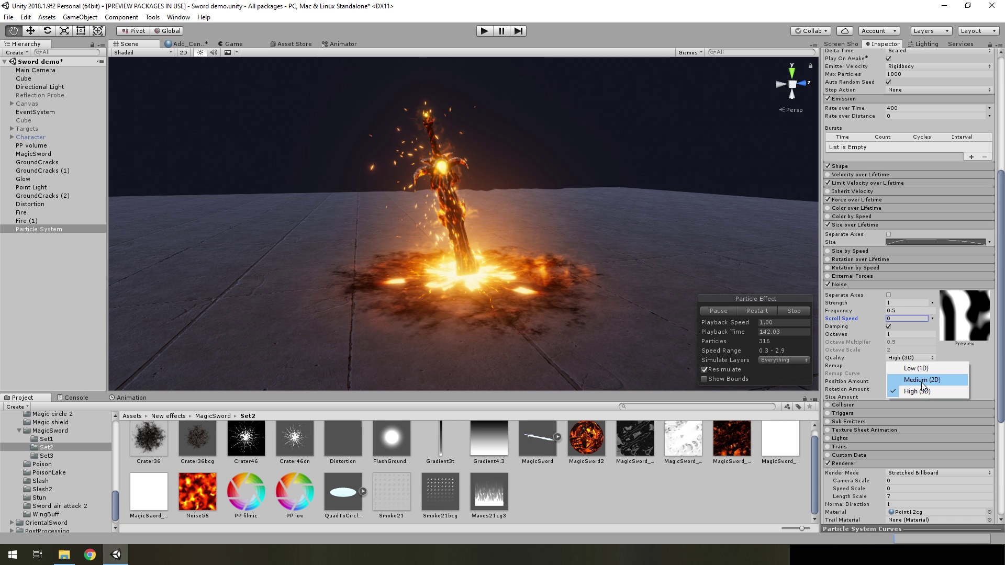
left_click(649, 237)
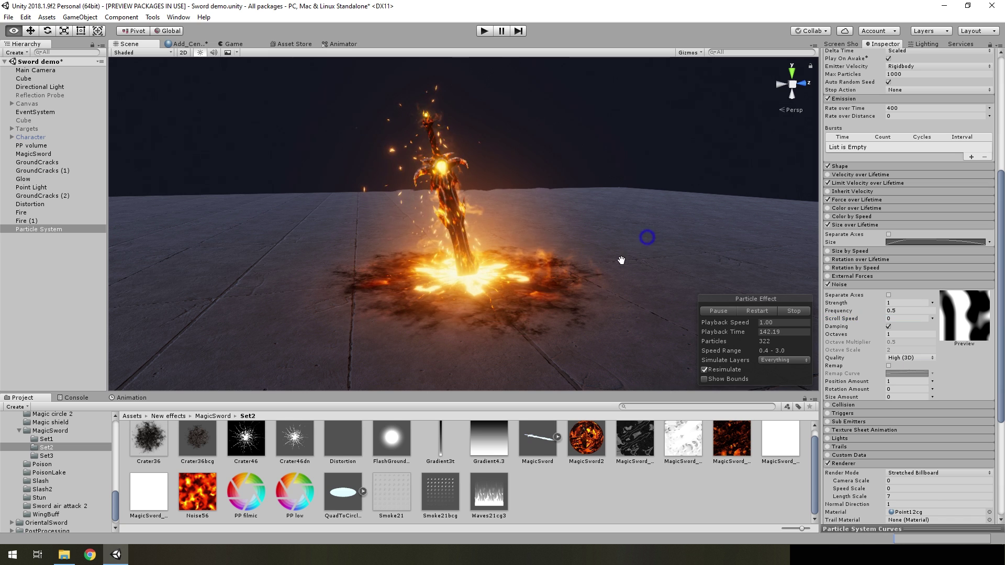
mouse_move(622, 258)
left_mouse_down("alt")
mouse_move(555, 249)
mouse_move(565, 247)
left_mouse_up("alt")
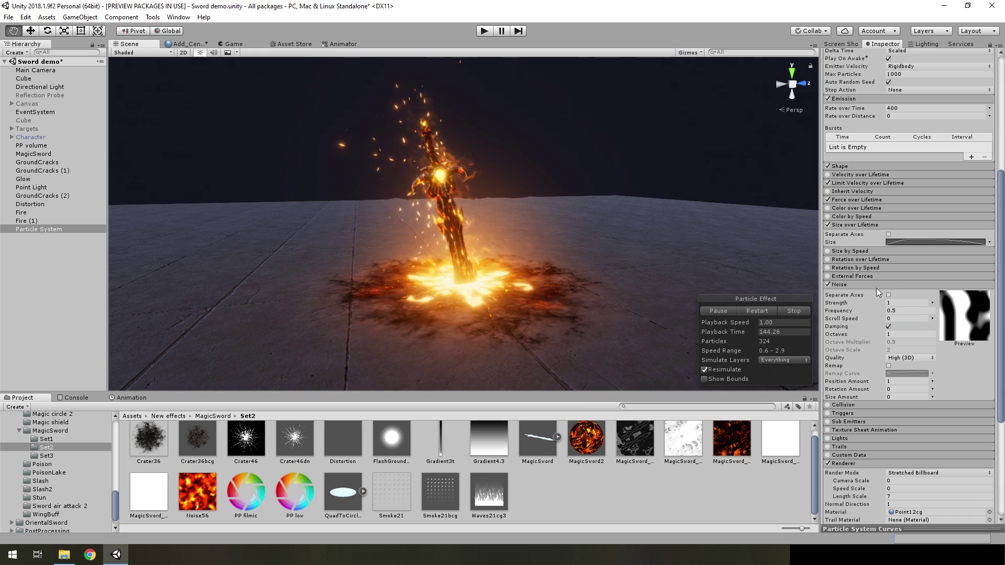
left_click(904, 360)
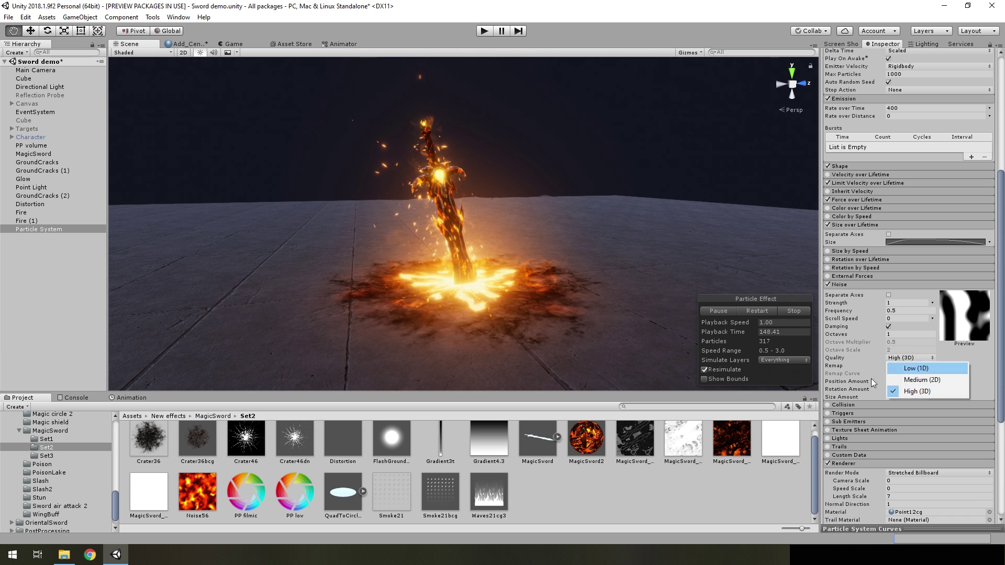
left_click(913, 380)
left_click(891, 304)
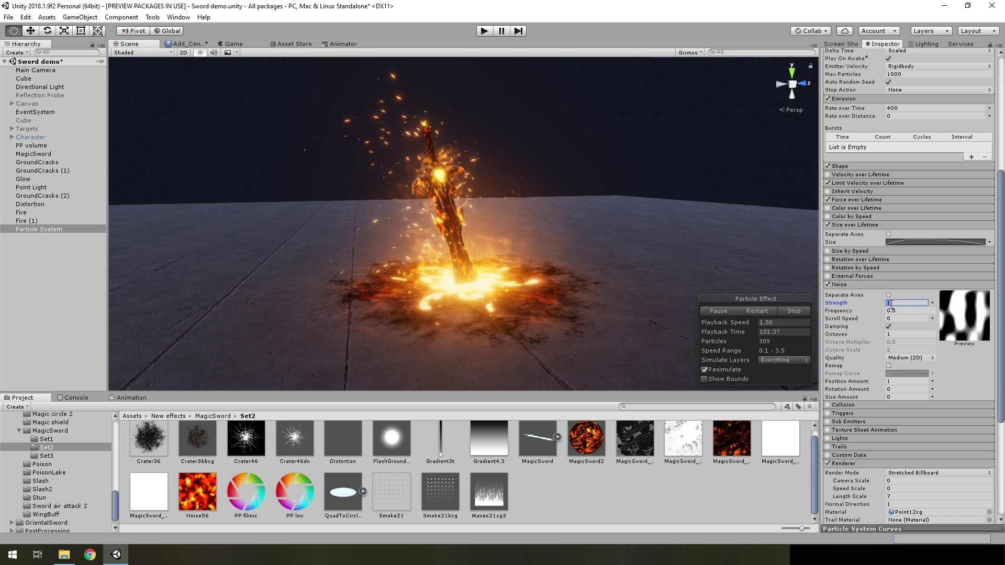
type("0.5")
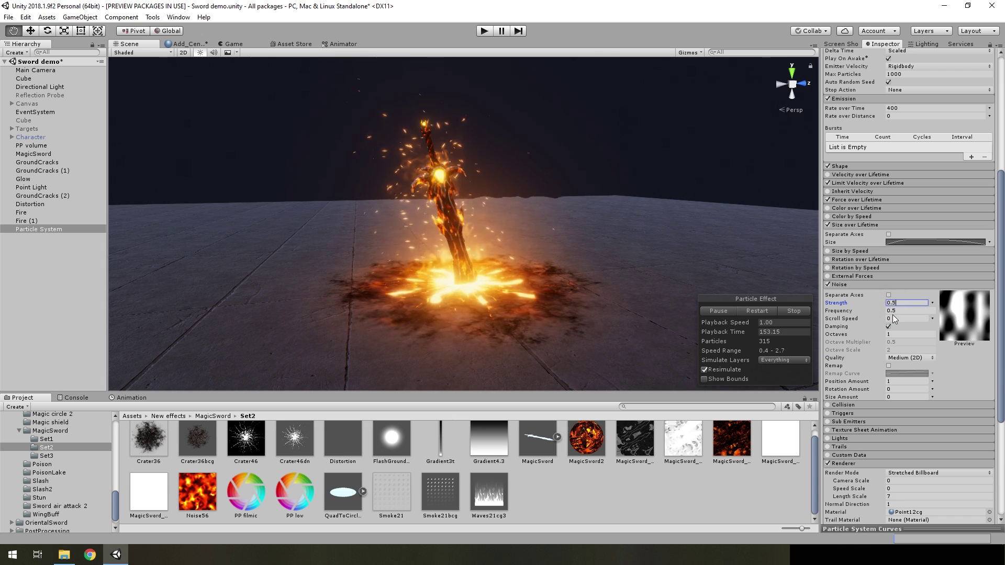
left_click(894, 317)
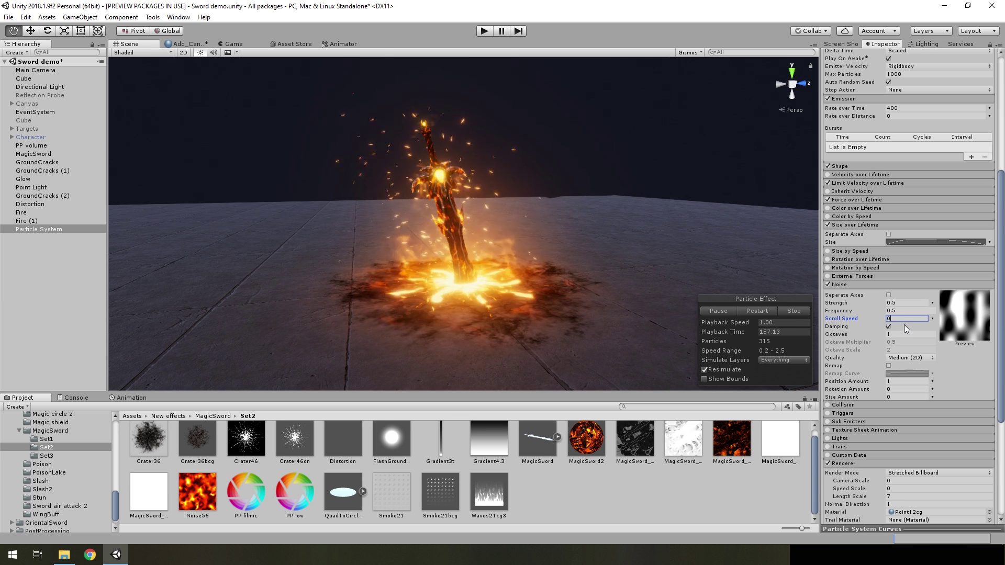
type(".2")
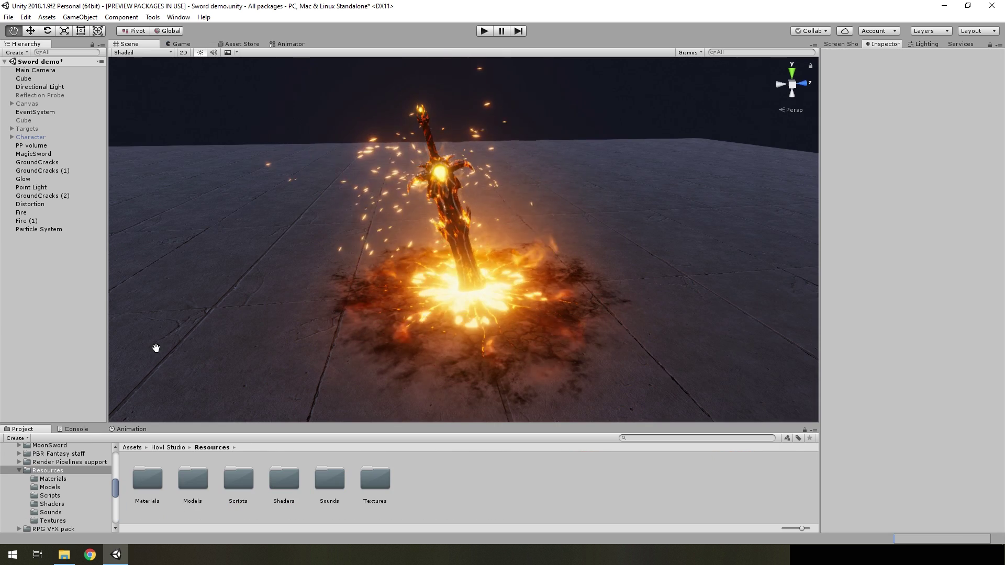
Step: Toggle the PP volume off and back on to compare the bloom glow
left_click_drag(478, 246, 479, 248, "alt")
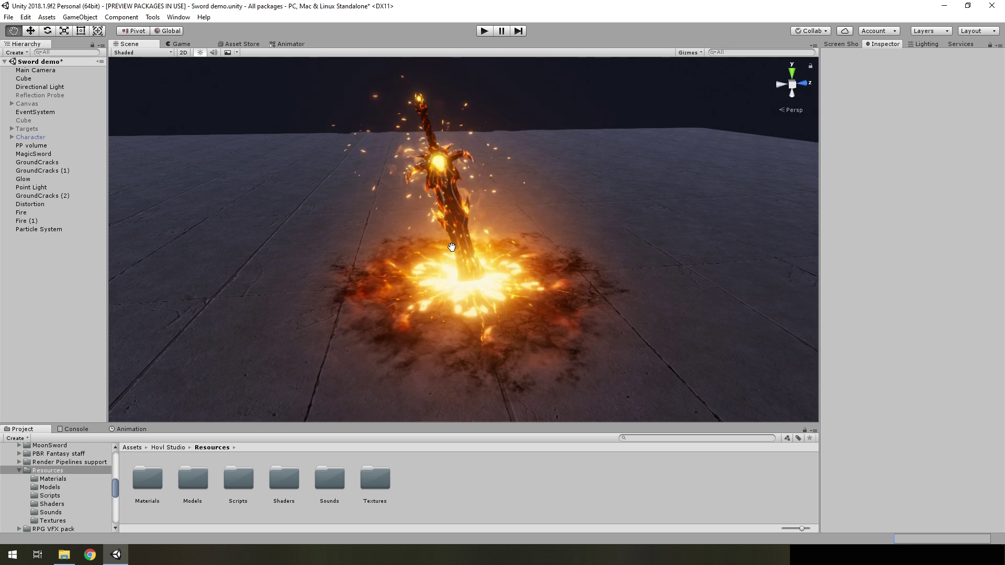
left_click(31, 146)
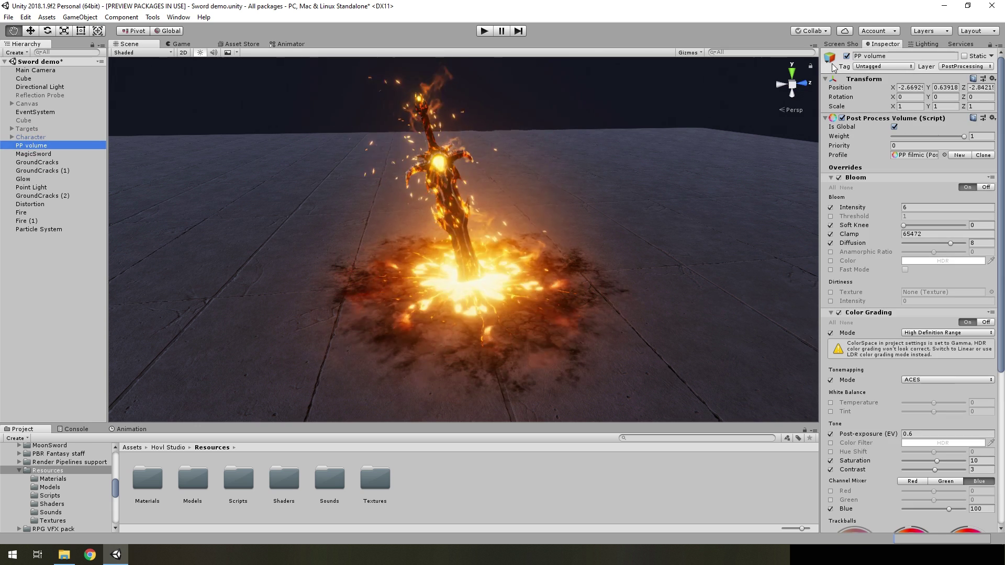
left_click(847, 56)
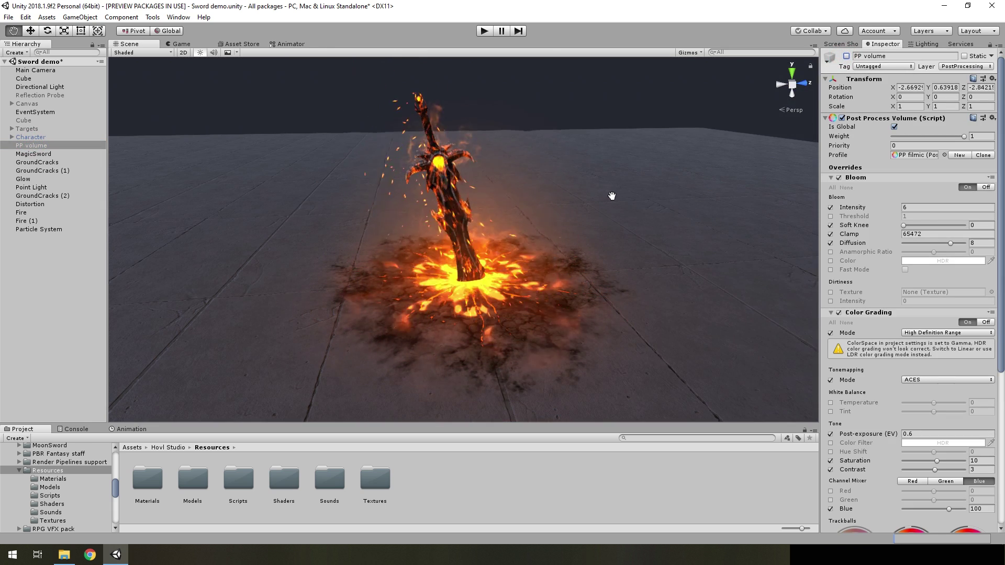
left_click(847, 56)
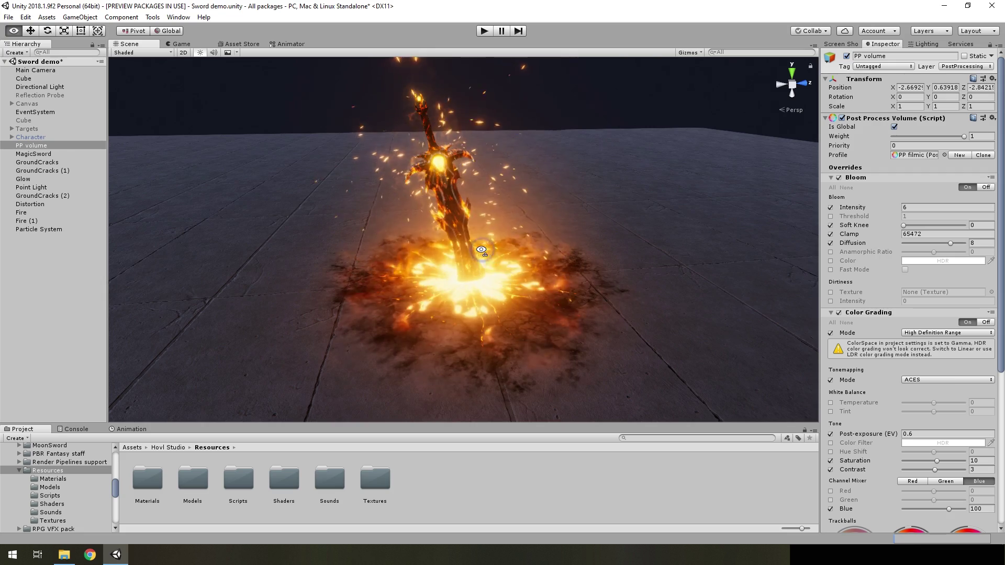
Step: Maximize the Scene view to fill the window
left_click_drag(481, 249, 481, 250, "alt")
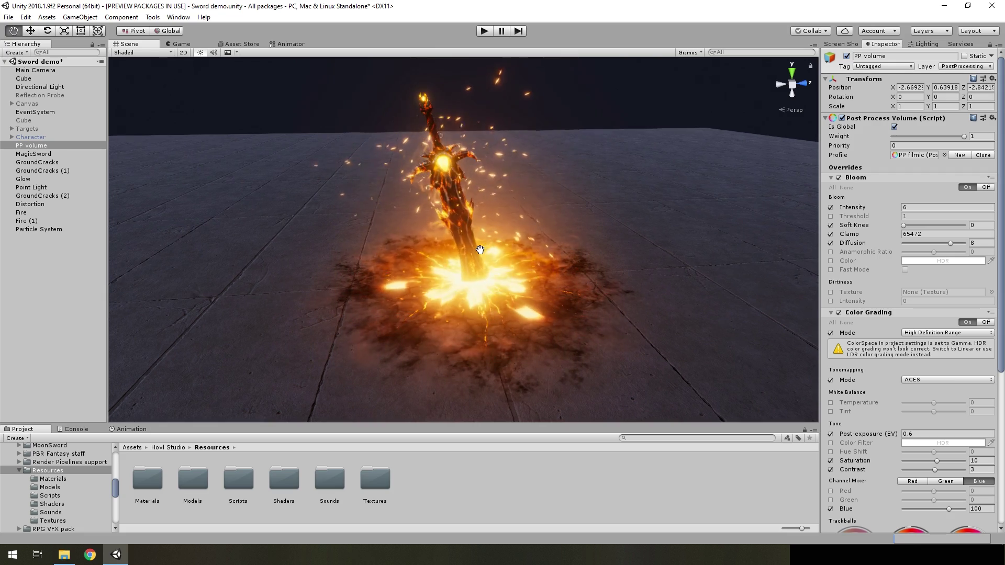
left_click(814, 47)
left_click(831, 53)
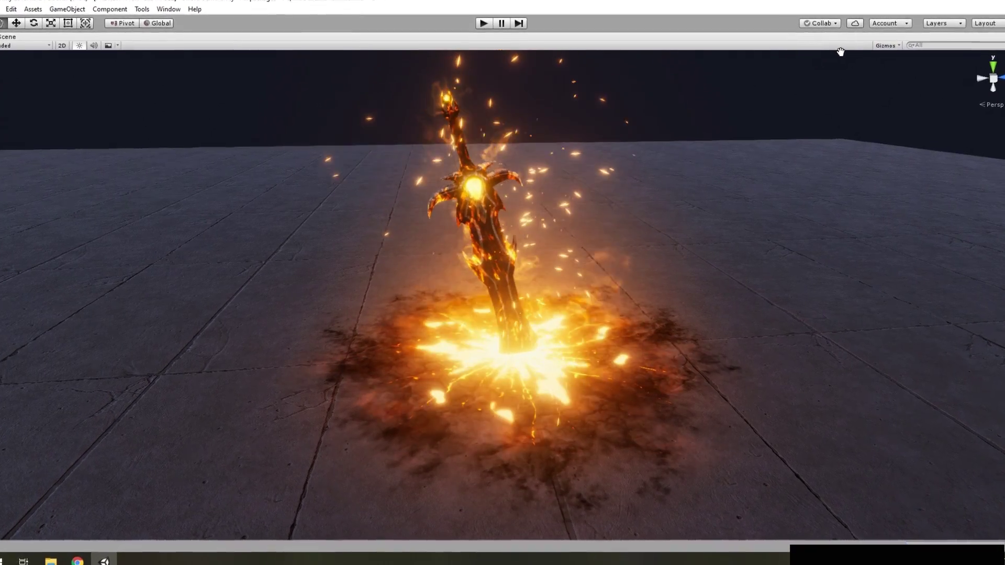